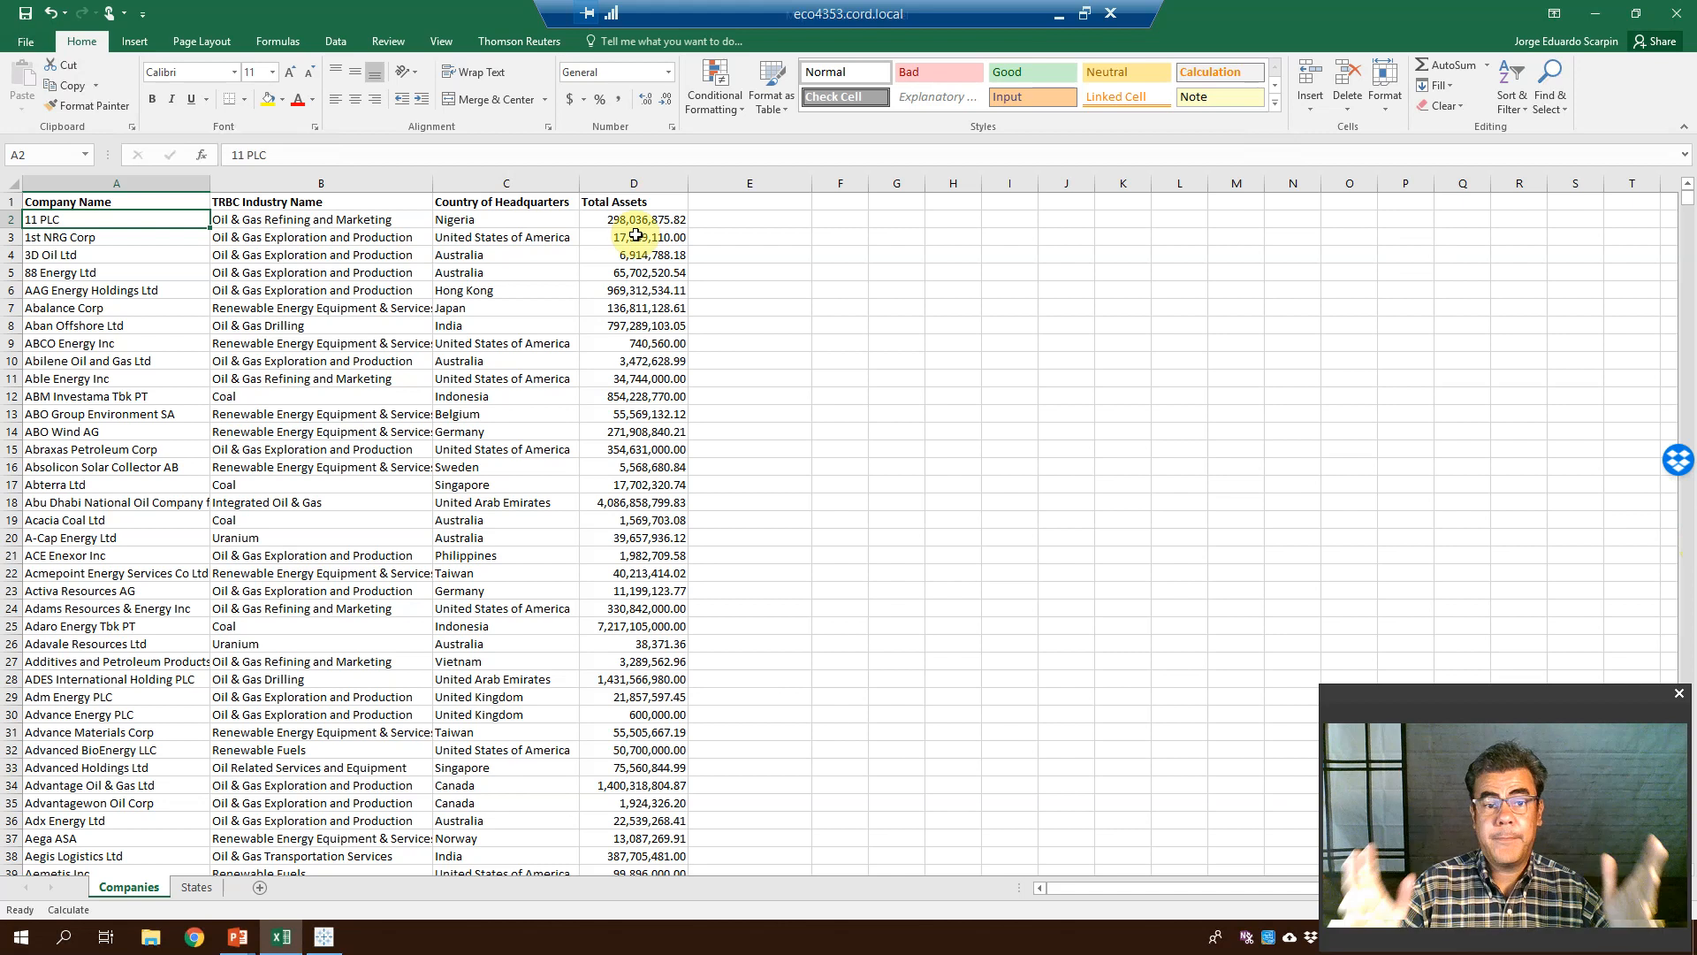
Close Excel, saving the company assets workbook, and switch back to the Tableau window
{"action": "left_click", "coordinate": [1676, 12]}
{"action": "left_click", "coordinate": [764, 482]}
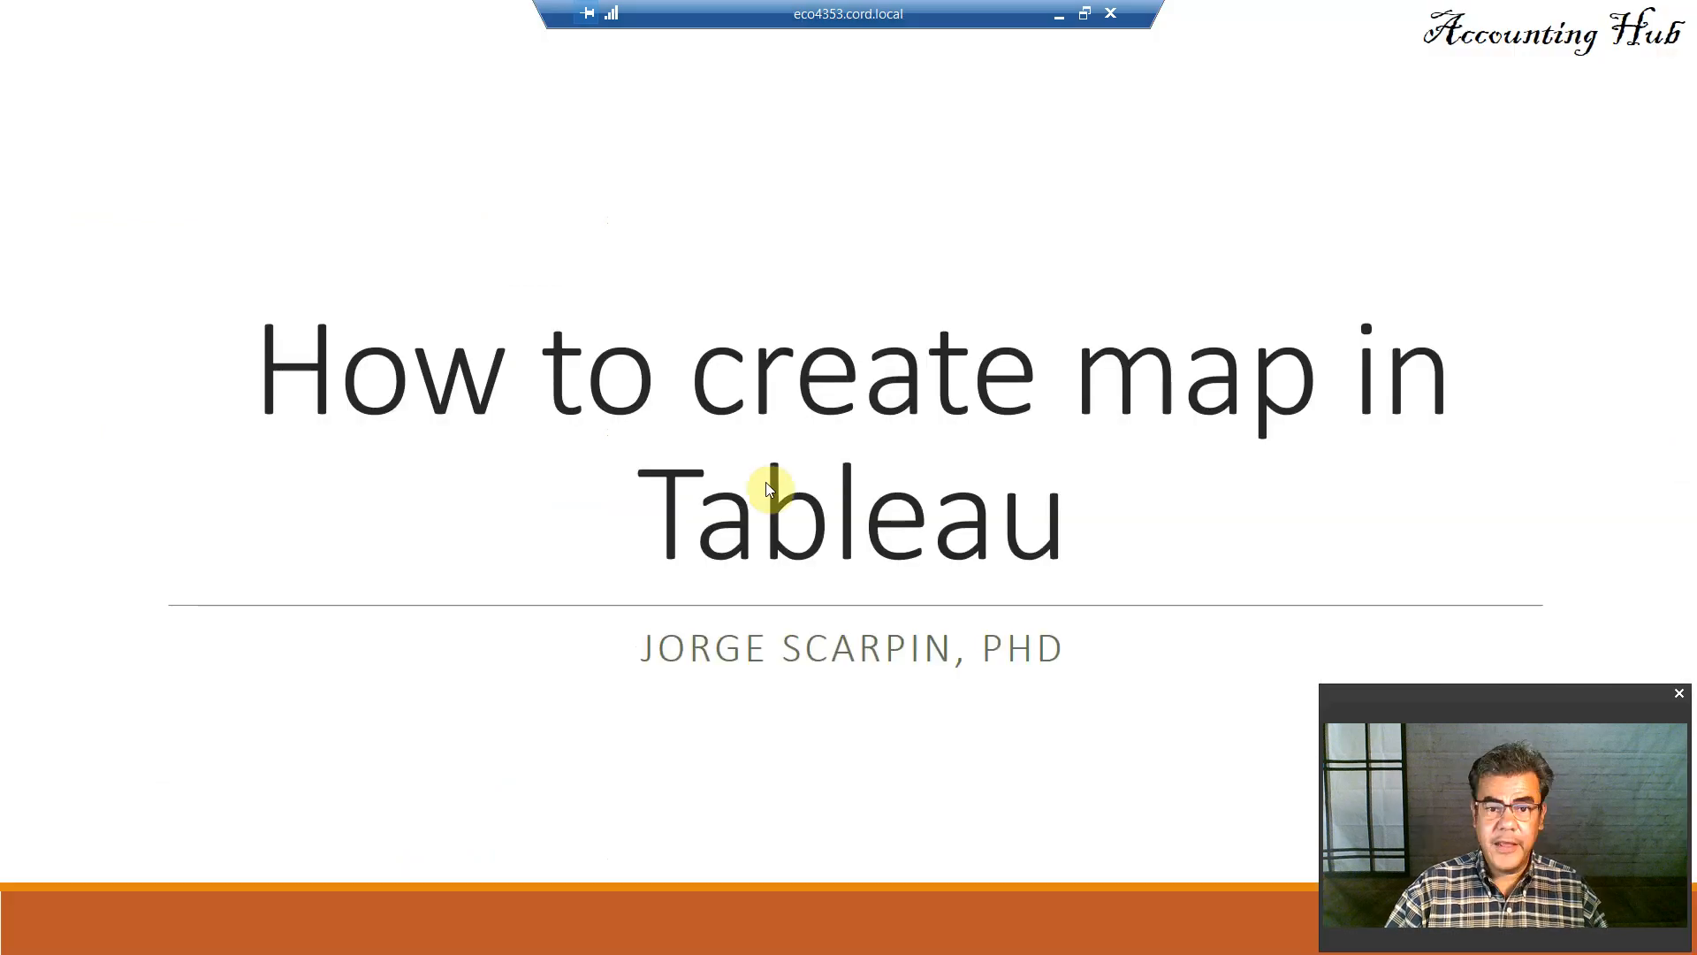
{"action": "key", "text": "alt+Tab"}
{"action": "key", "text": "alt+Tab"}
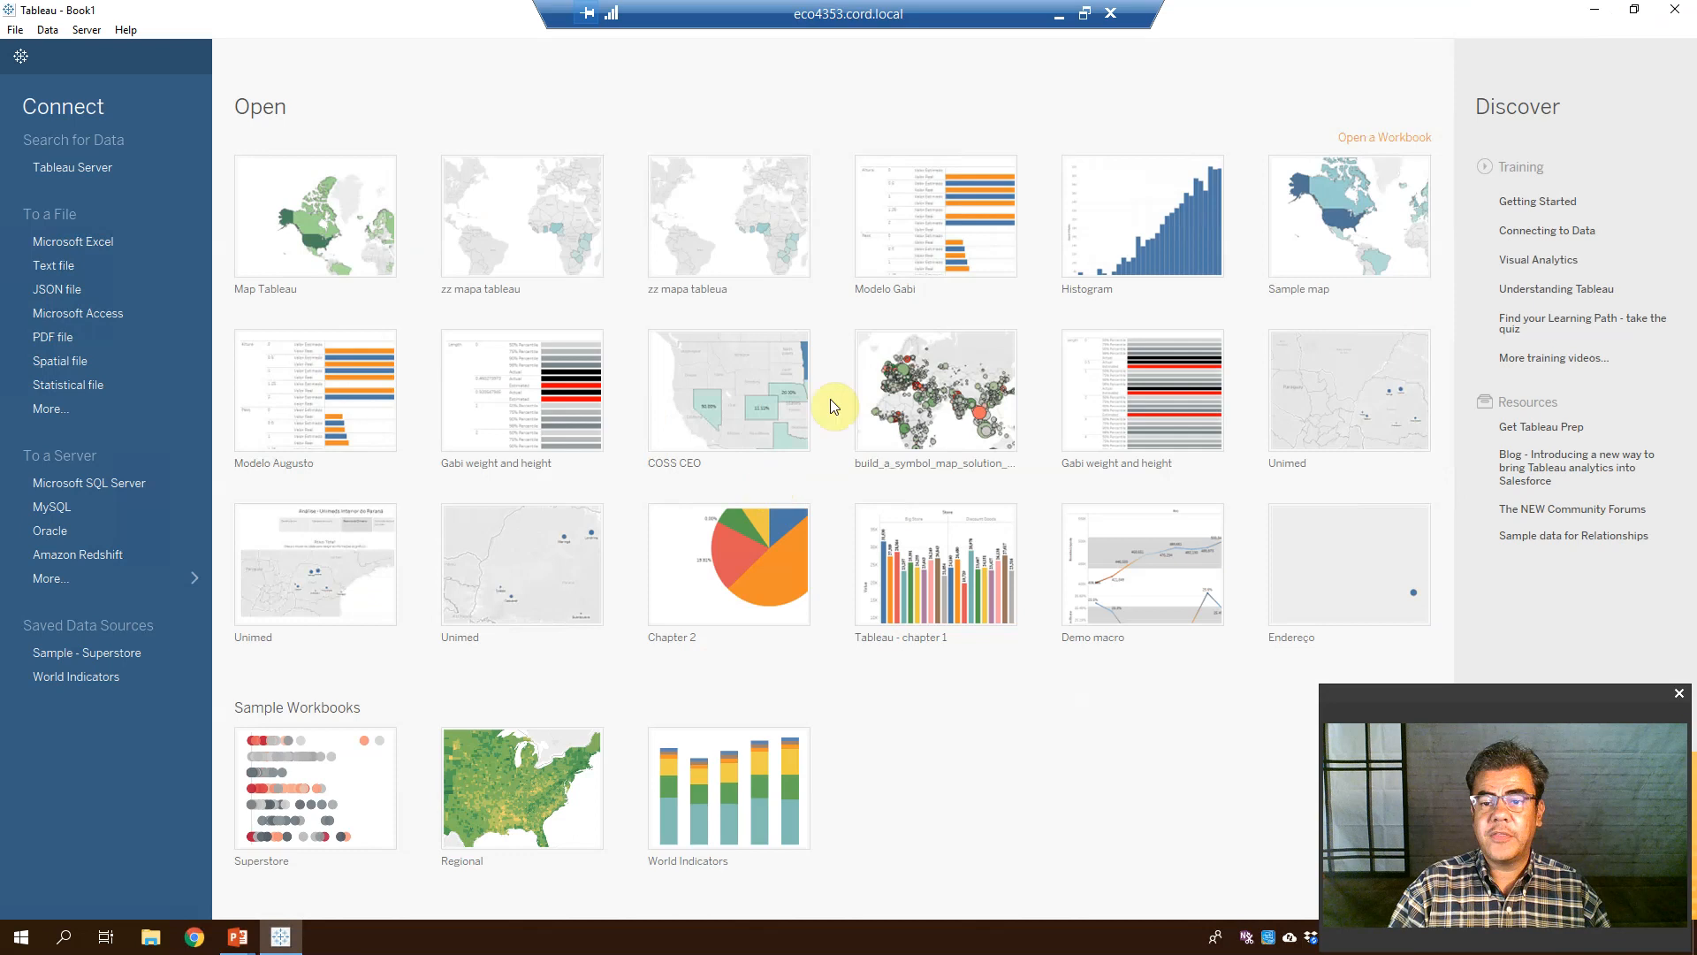
Connect Tableau to Map in Tableau.xlsx from the Accounting Hub > Excel folder
{"action": "left_click", "coordinate": [81, 242]}
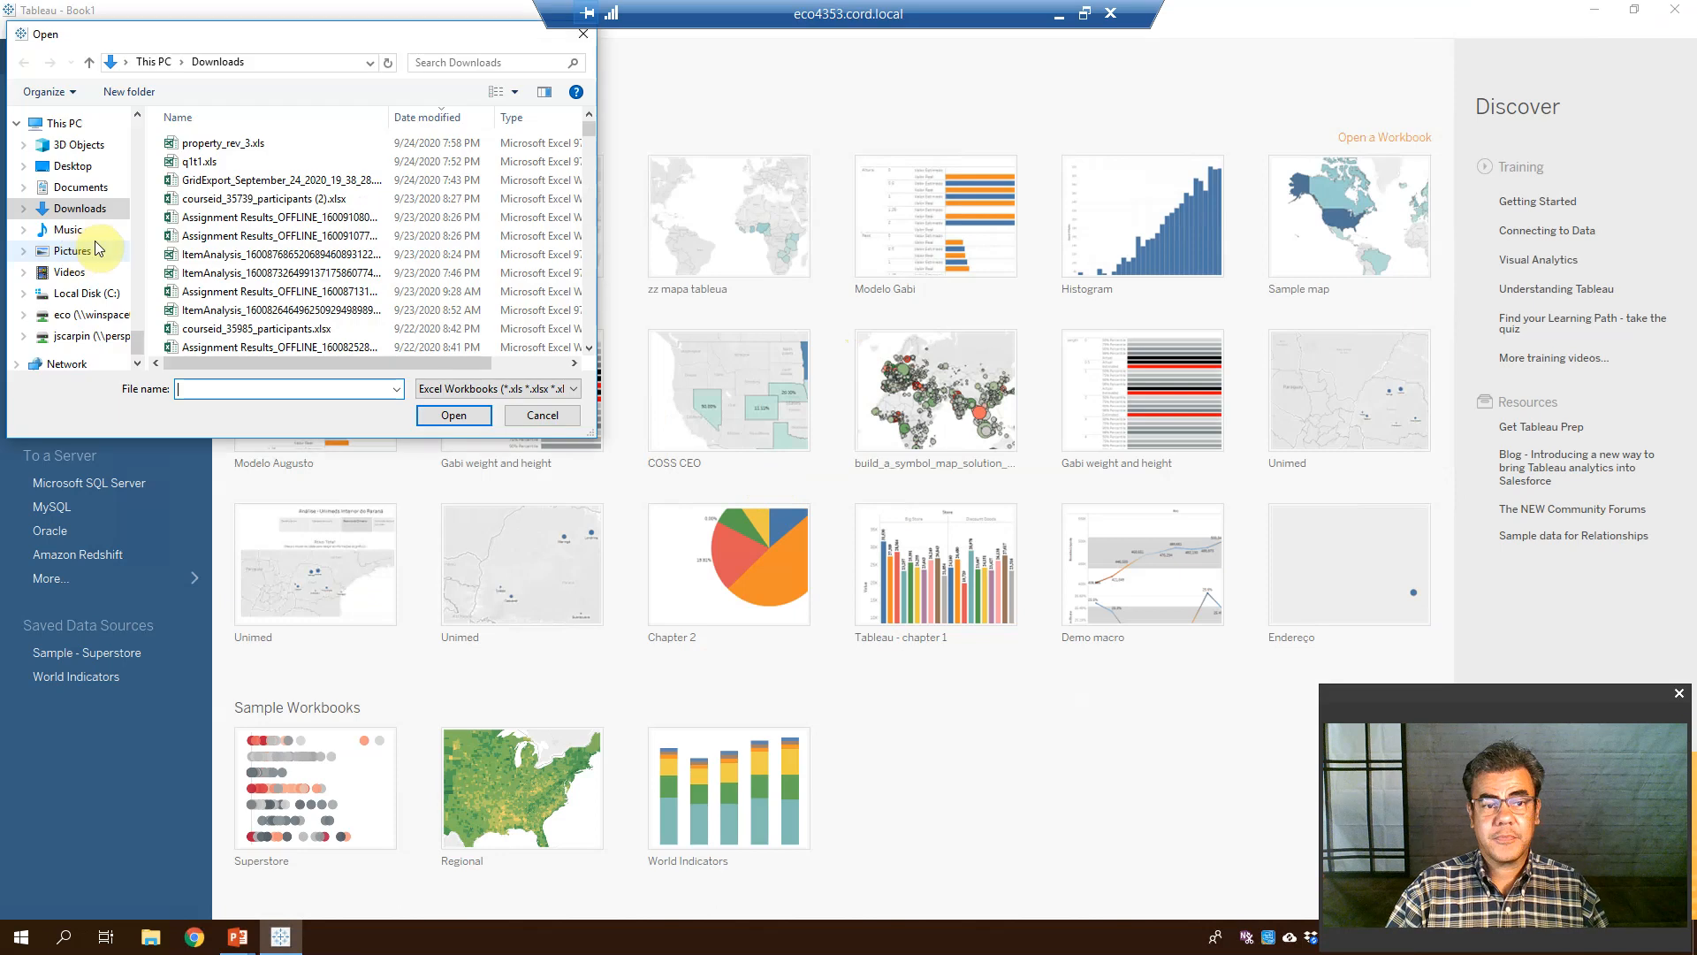
{"action": "left_click_drag", "start_coordinate": [138, 339], "coordinate": [139, 120]}
{"action": "left_click", "coordinate": [95, 259]}
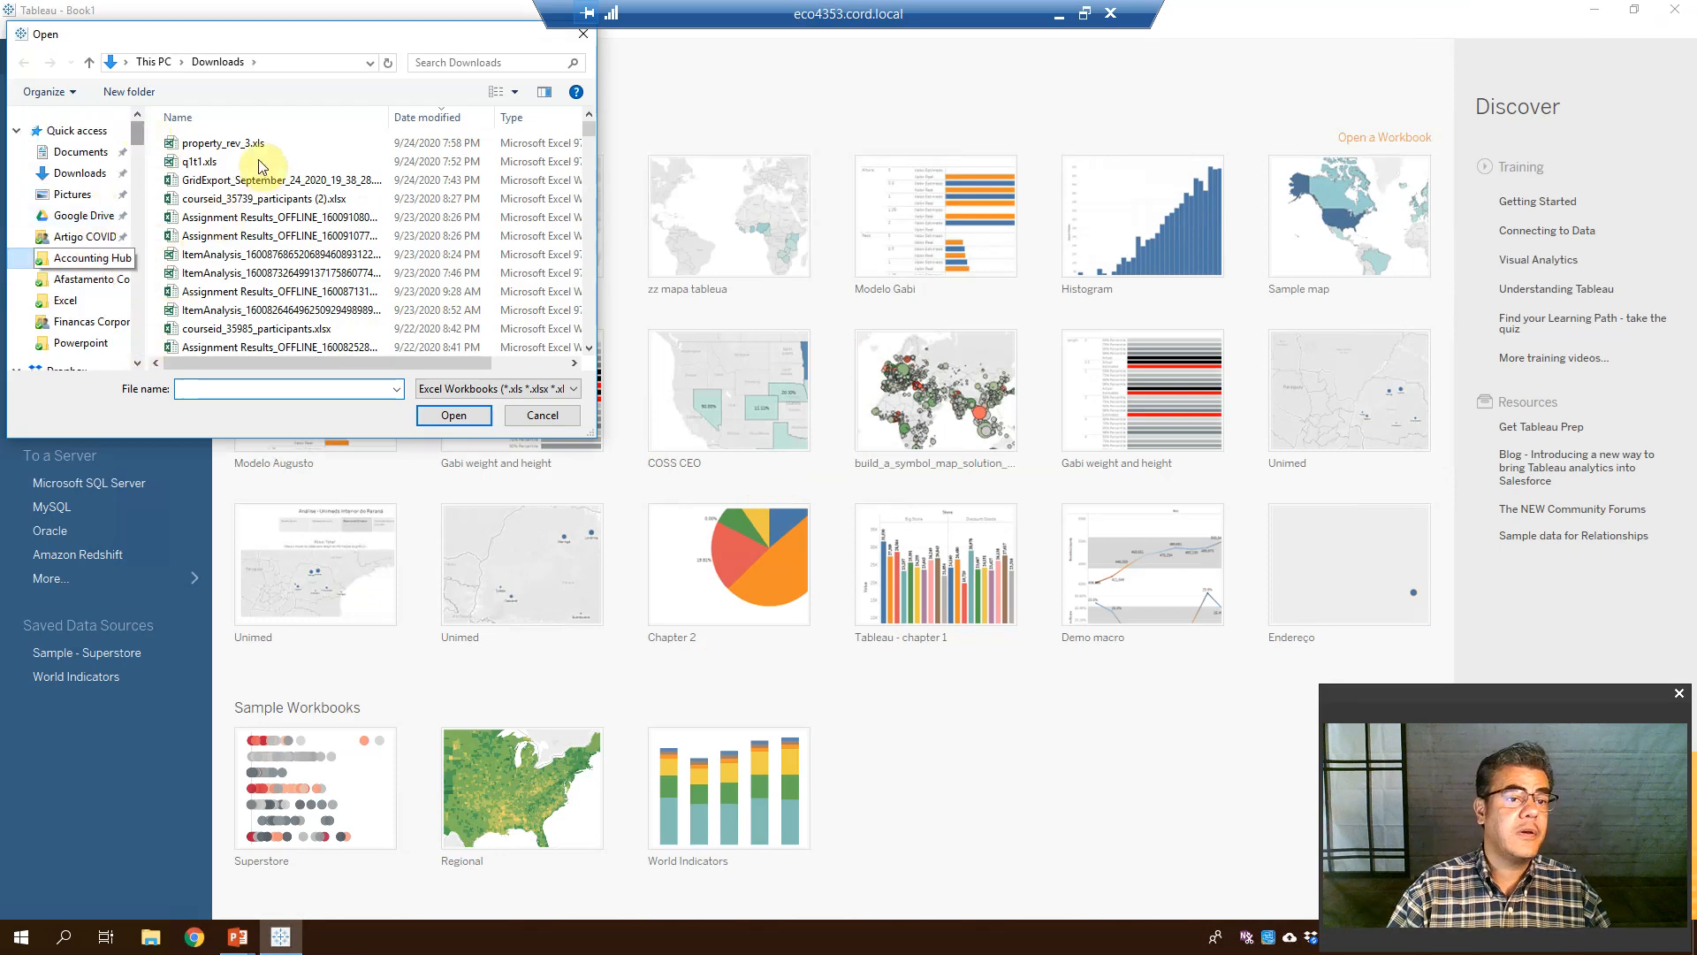
{"action": "left_click", "coordinate": [229, 142]}
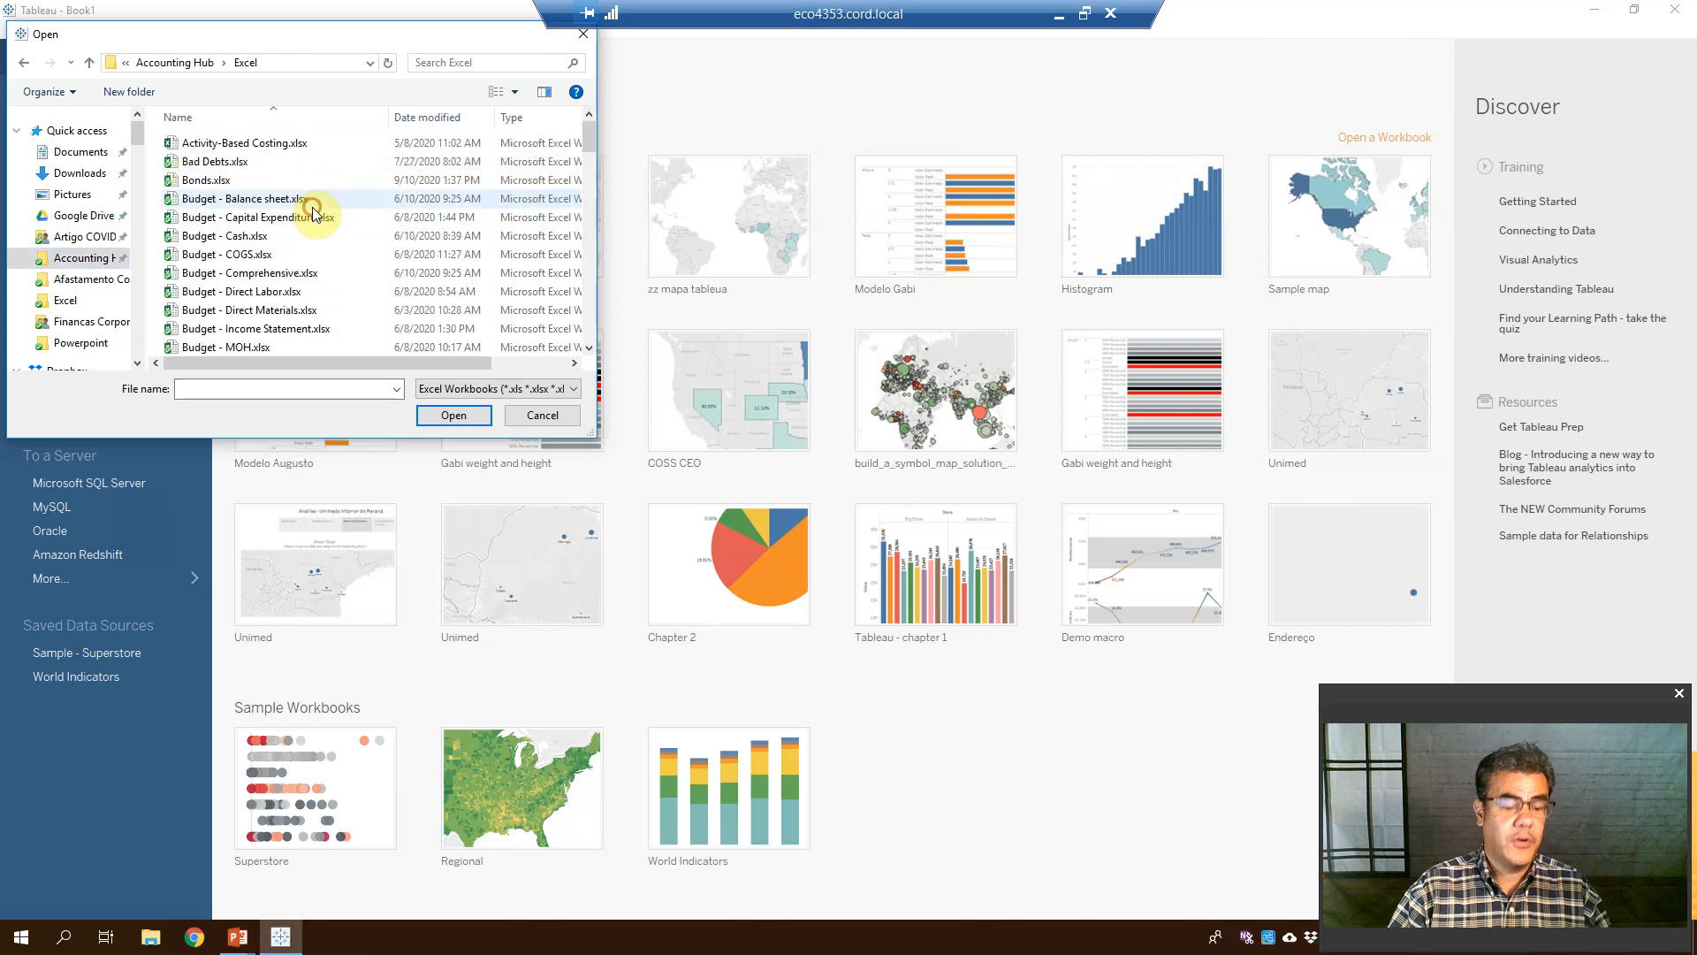
{"action": "key", "text": "m"}
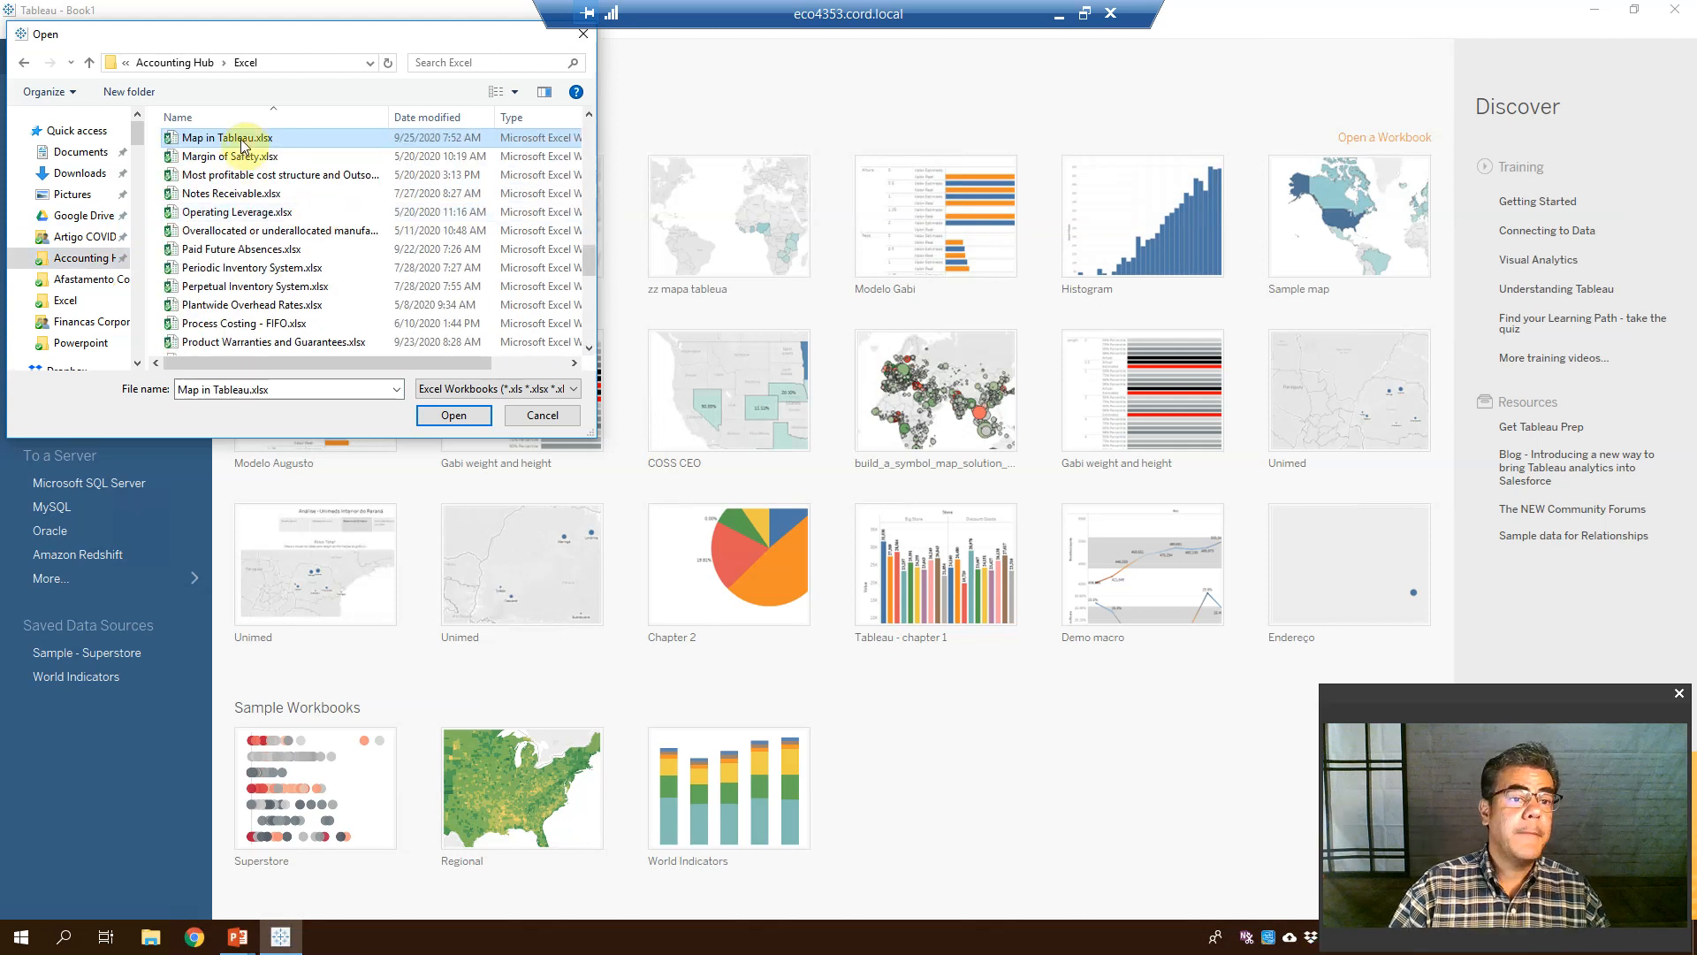
{"action": "left_click", "coordinate": [461, 416]}
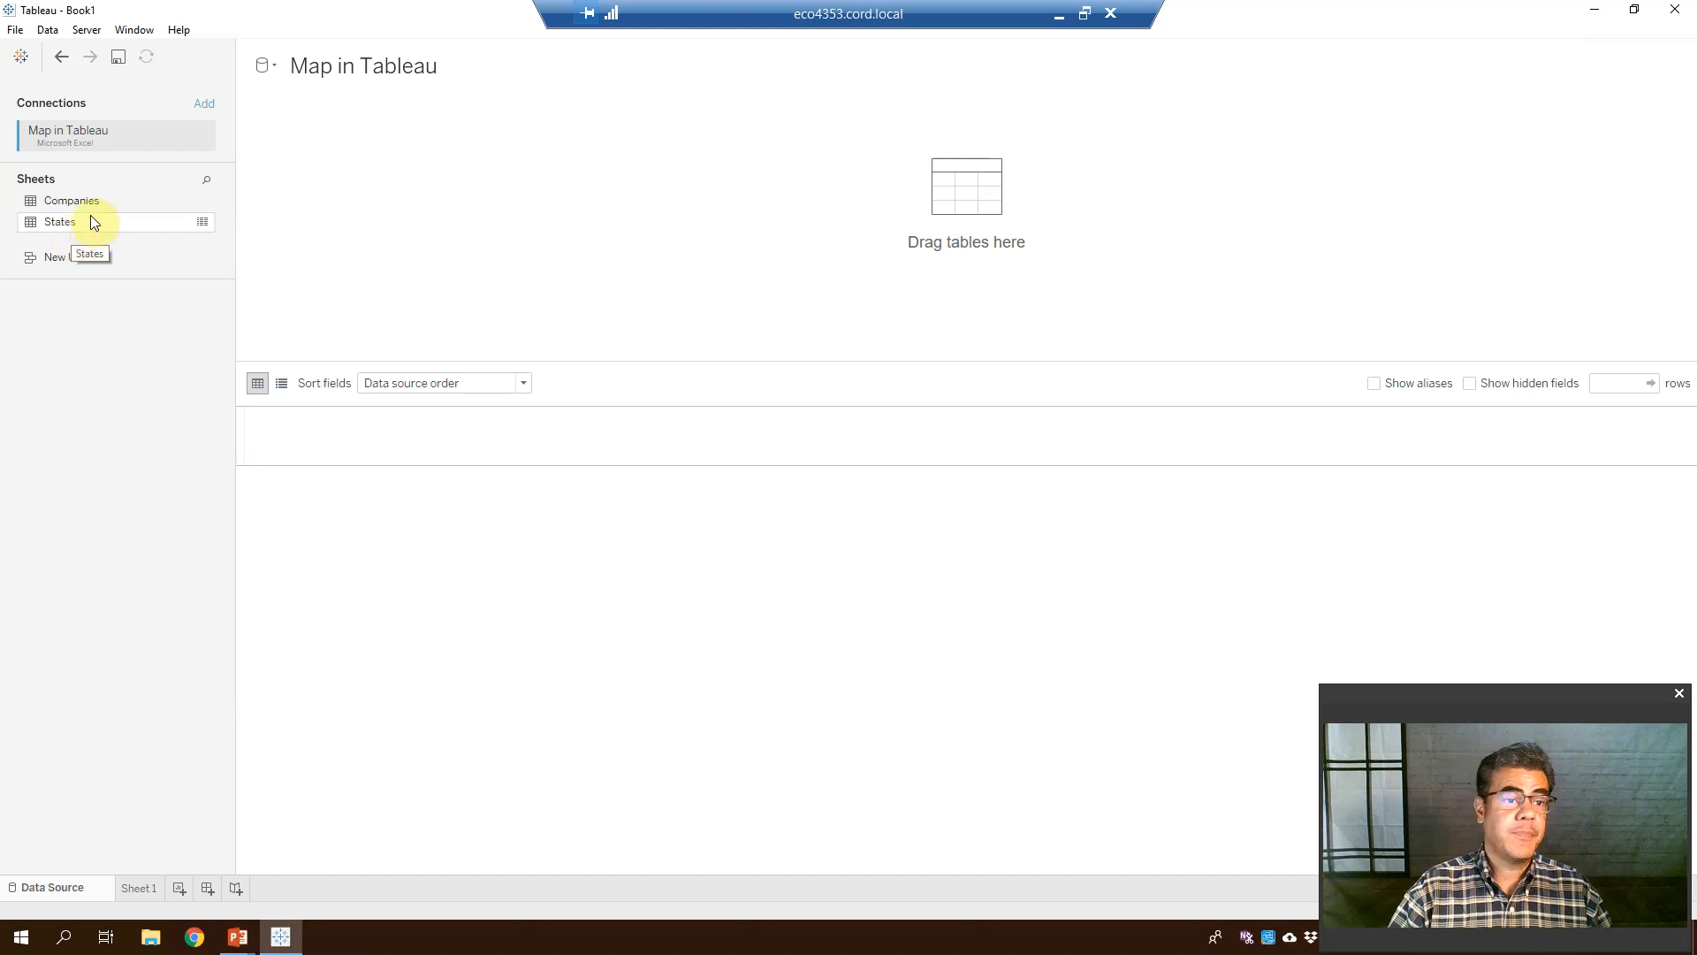
Add the Companies sheet to the canvas and confirm Country of Headquarters has the Country/Region role
{"action": "left_click_drag", "start_coordinate": [92, 204], "coordinate": [681, 230]}
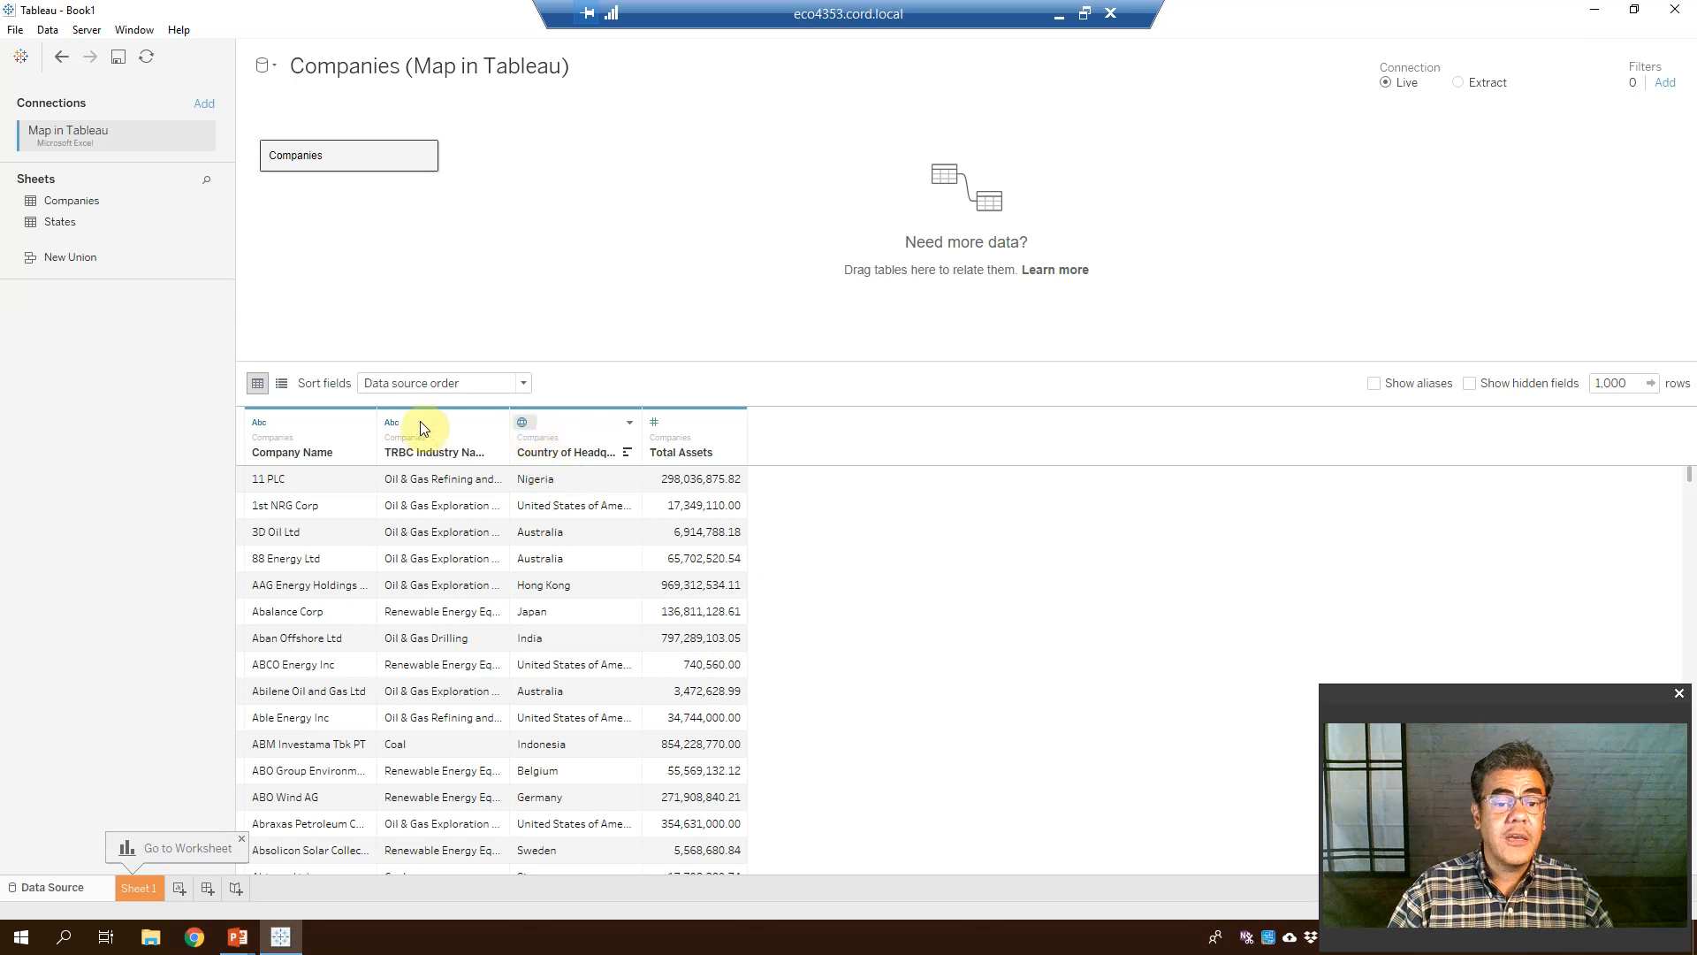
{"action": "left_click", "coordinate": [523, 422]}
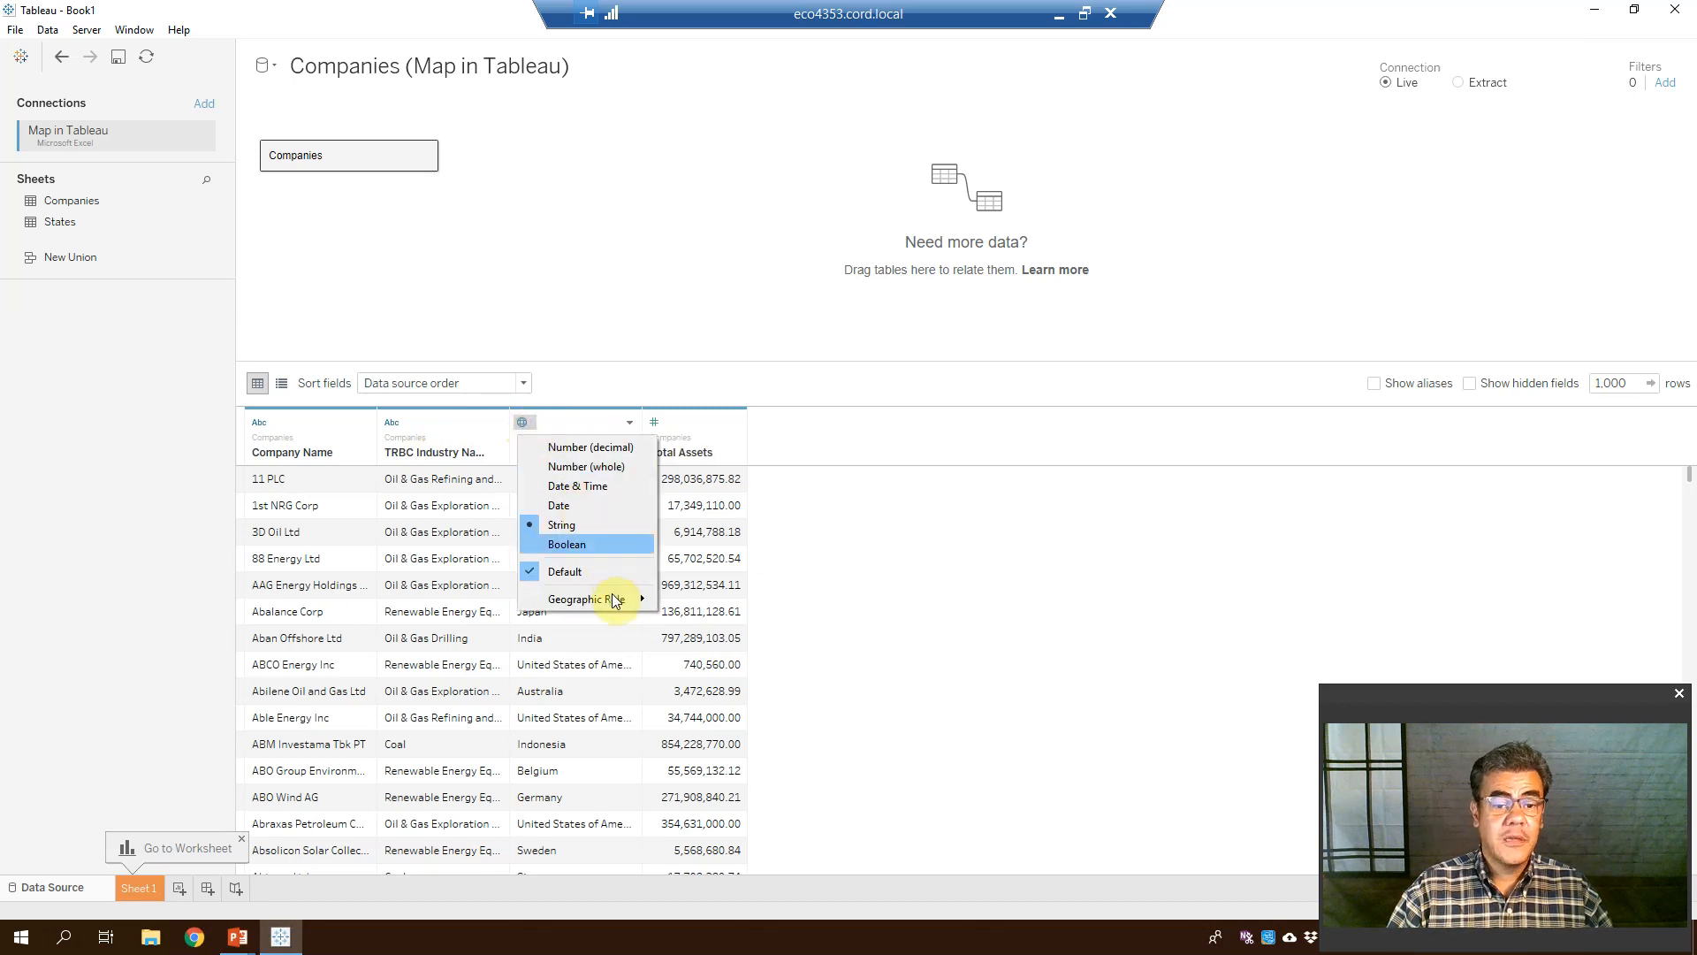
{"action": "mouse_move", "coordinate": [614, 599]}
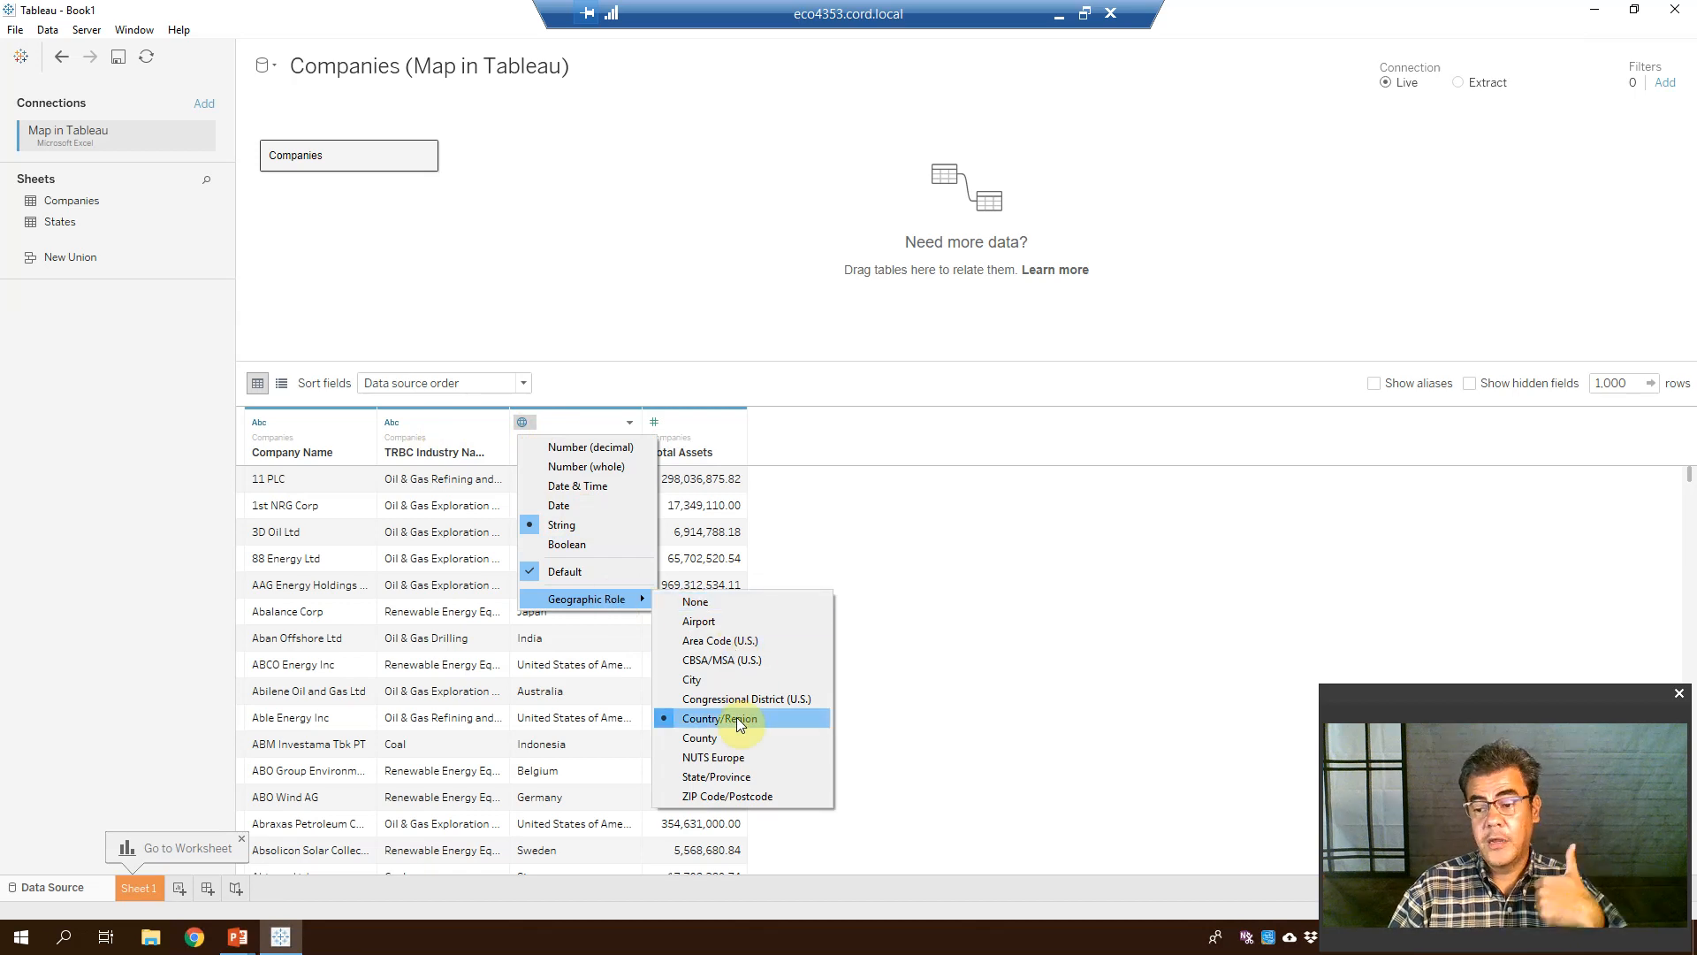
{"action": "left_click", "coordinate": [938, 646]}
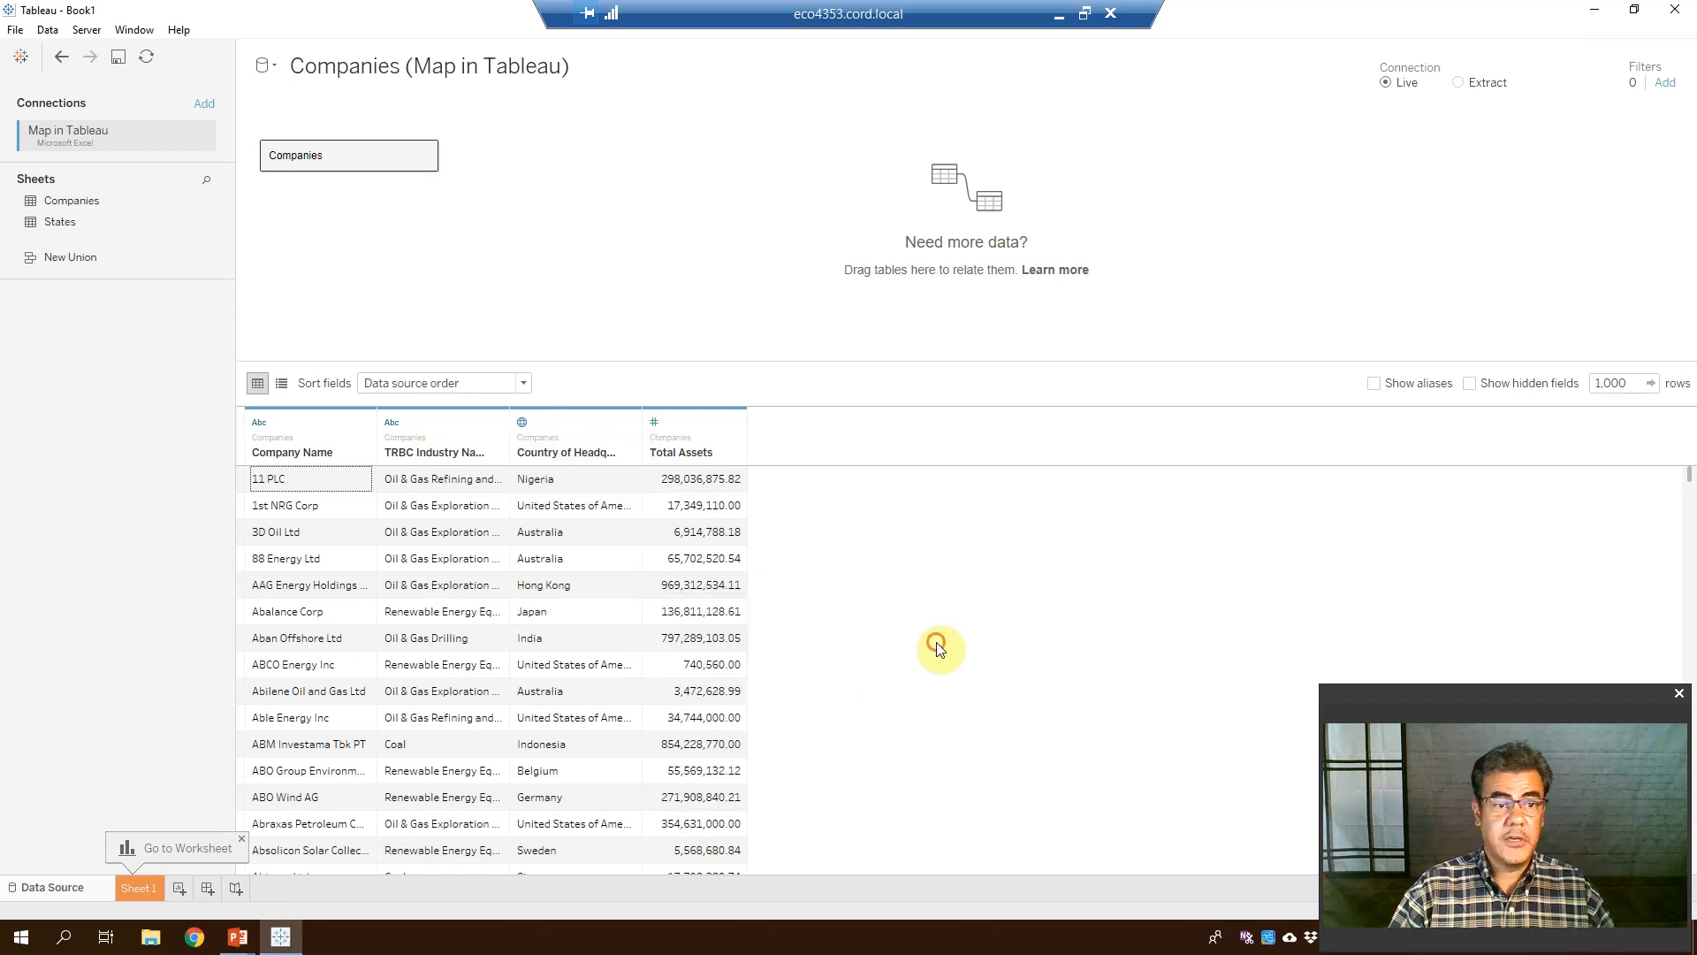
On Sheet 1, plot Country of Headquarters on a world map of 97 country points
{"action": "left_click", "coordinate": [140, 887]}
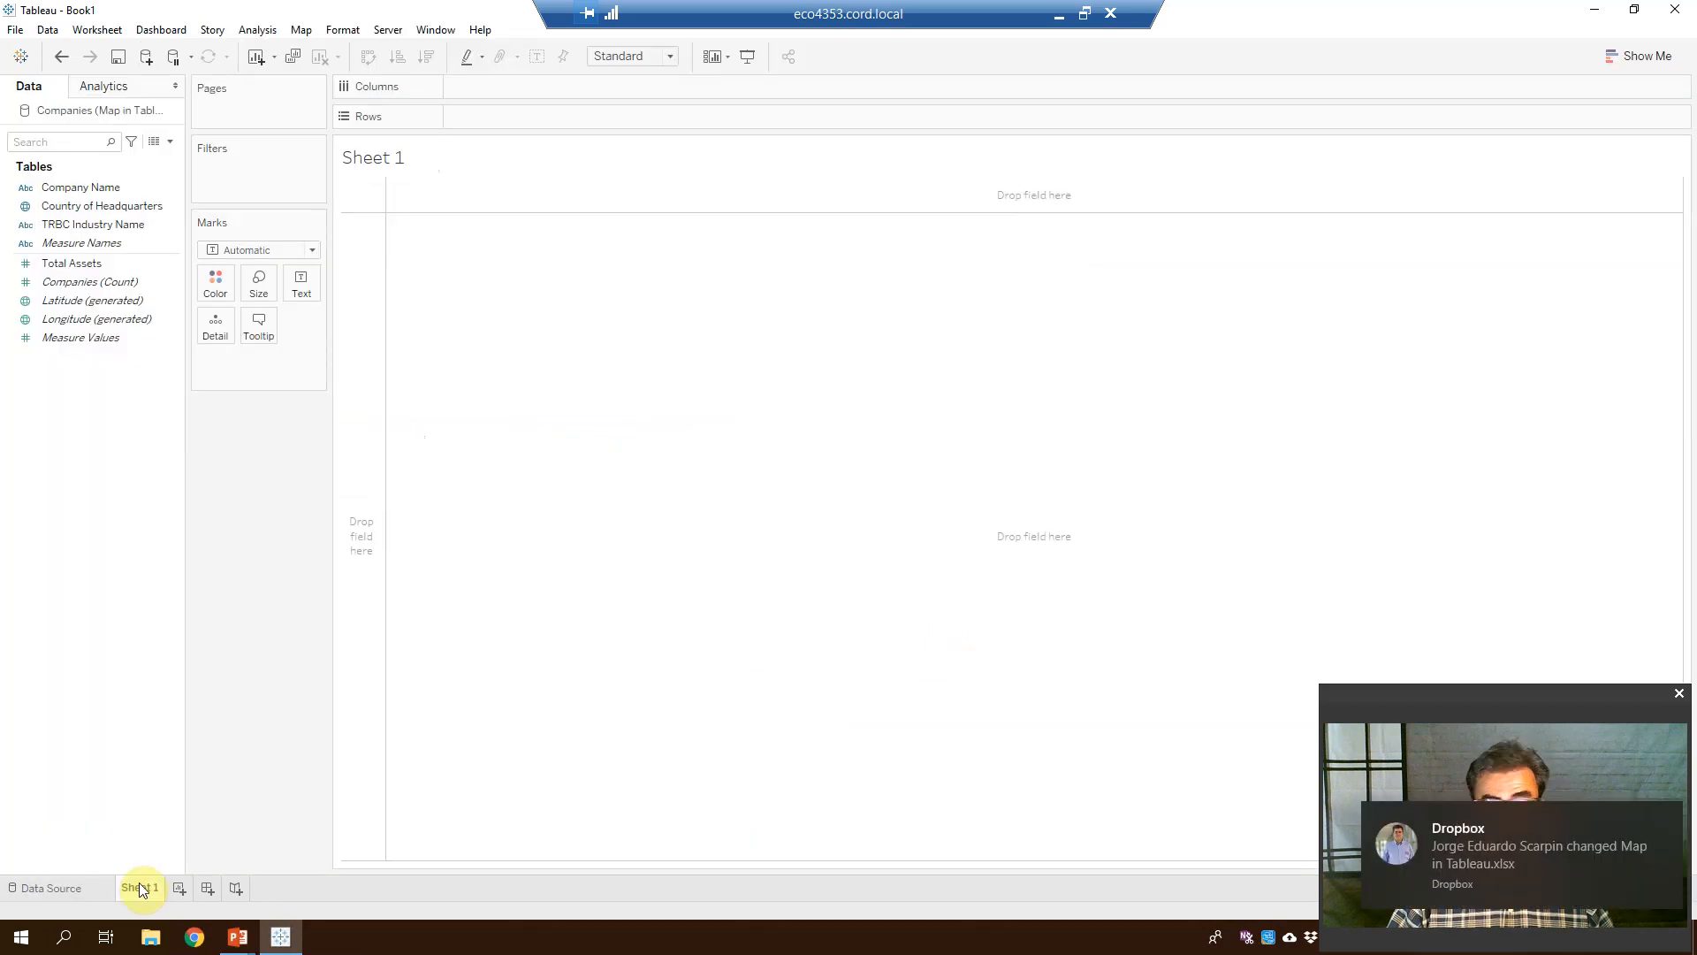
{"action": "left_click", "coordinate": [1665, 826]}
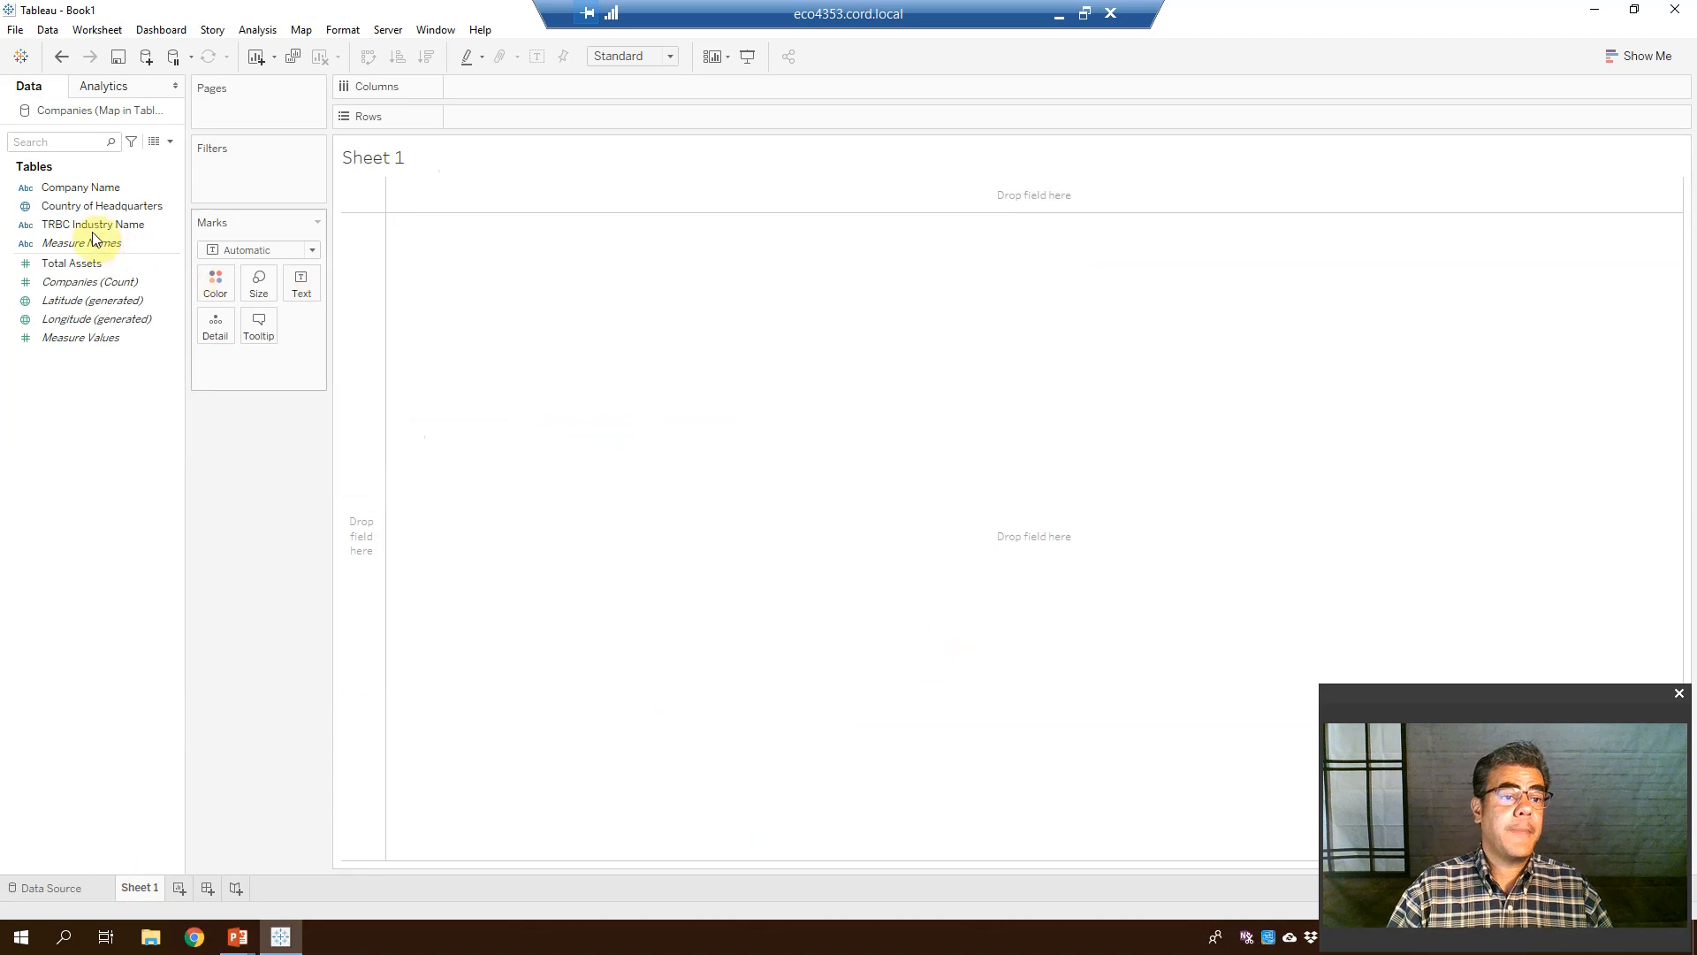
{"action": "left_click", "coordinate": [73, 205]}
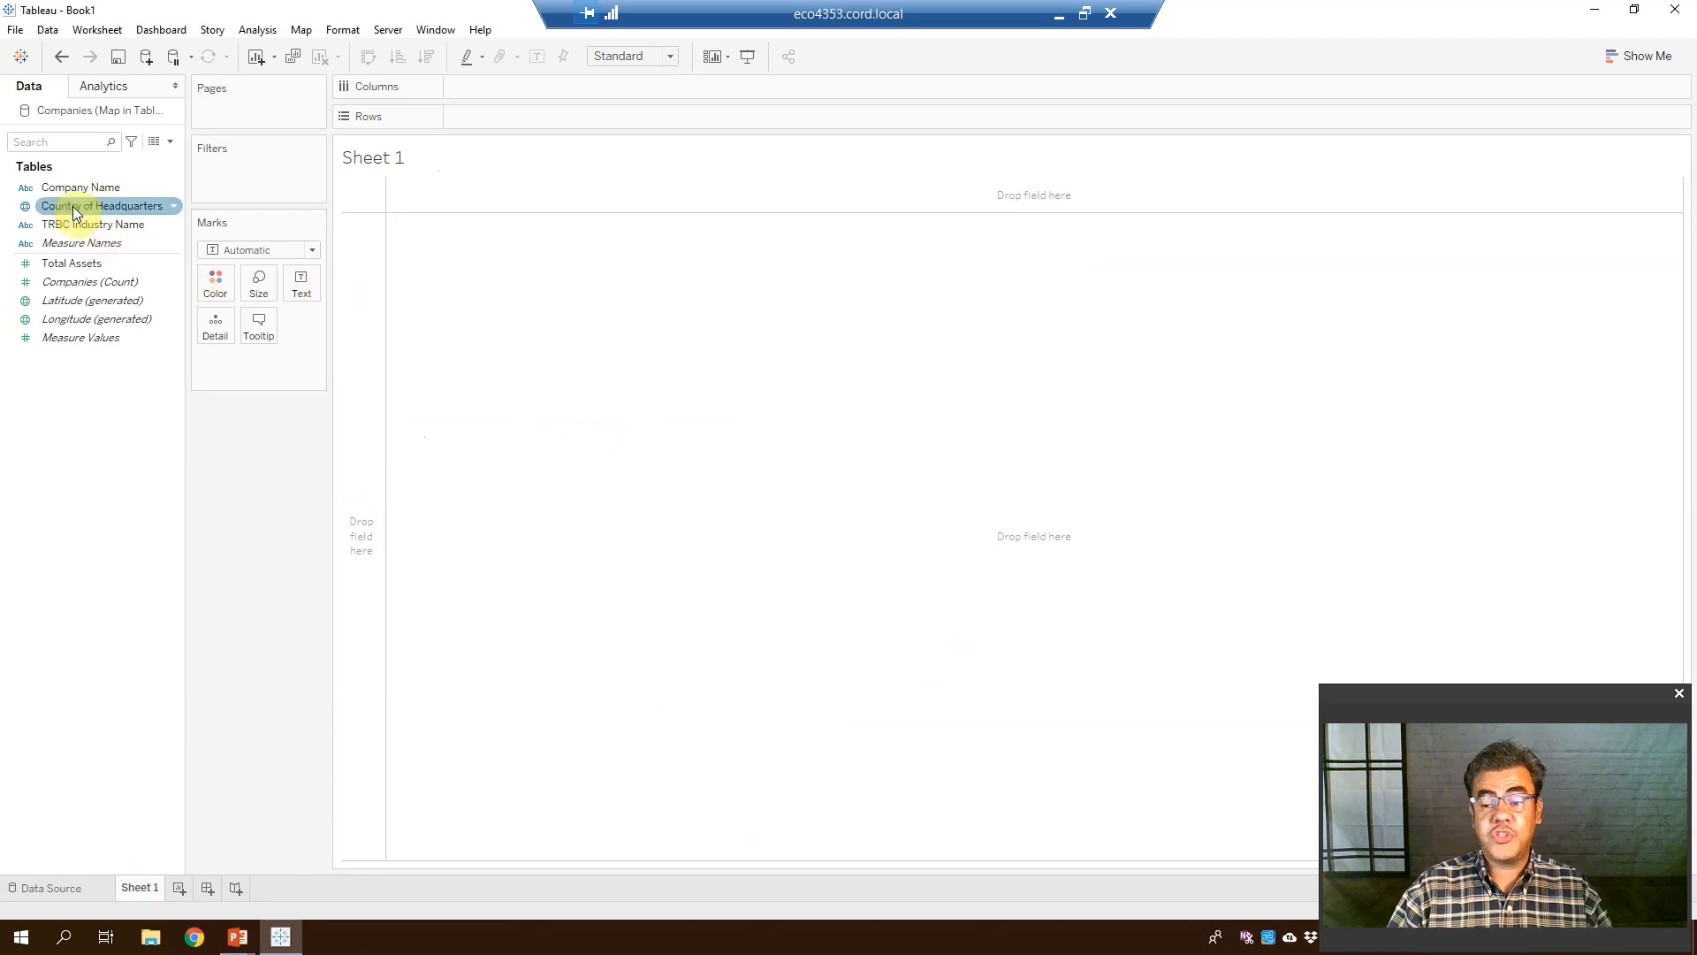
{"action": "left_click_drag", "start_coordinate": [73, 205], "coordinate": [681, 409]}
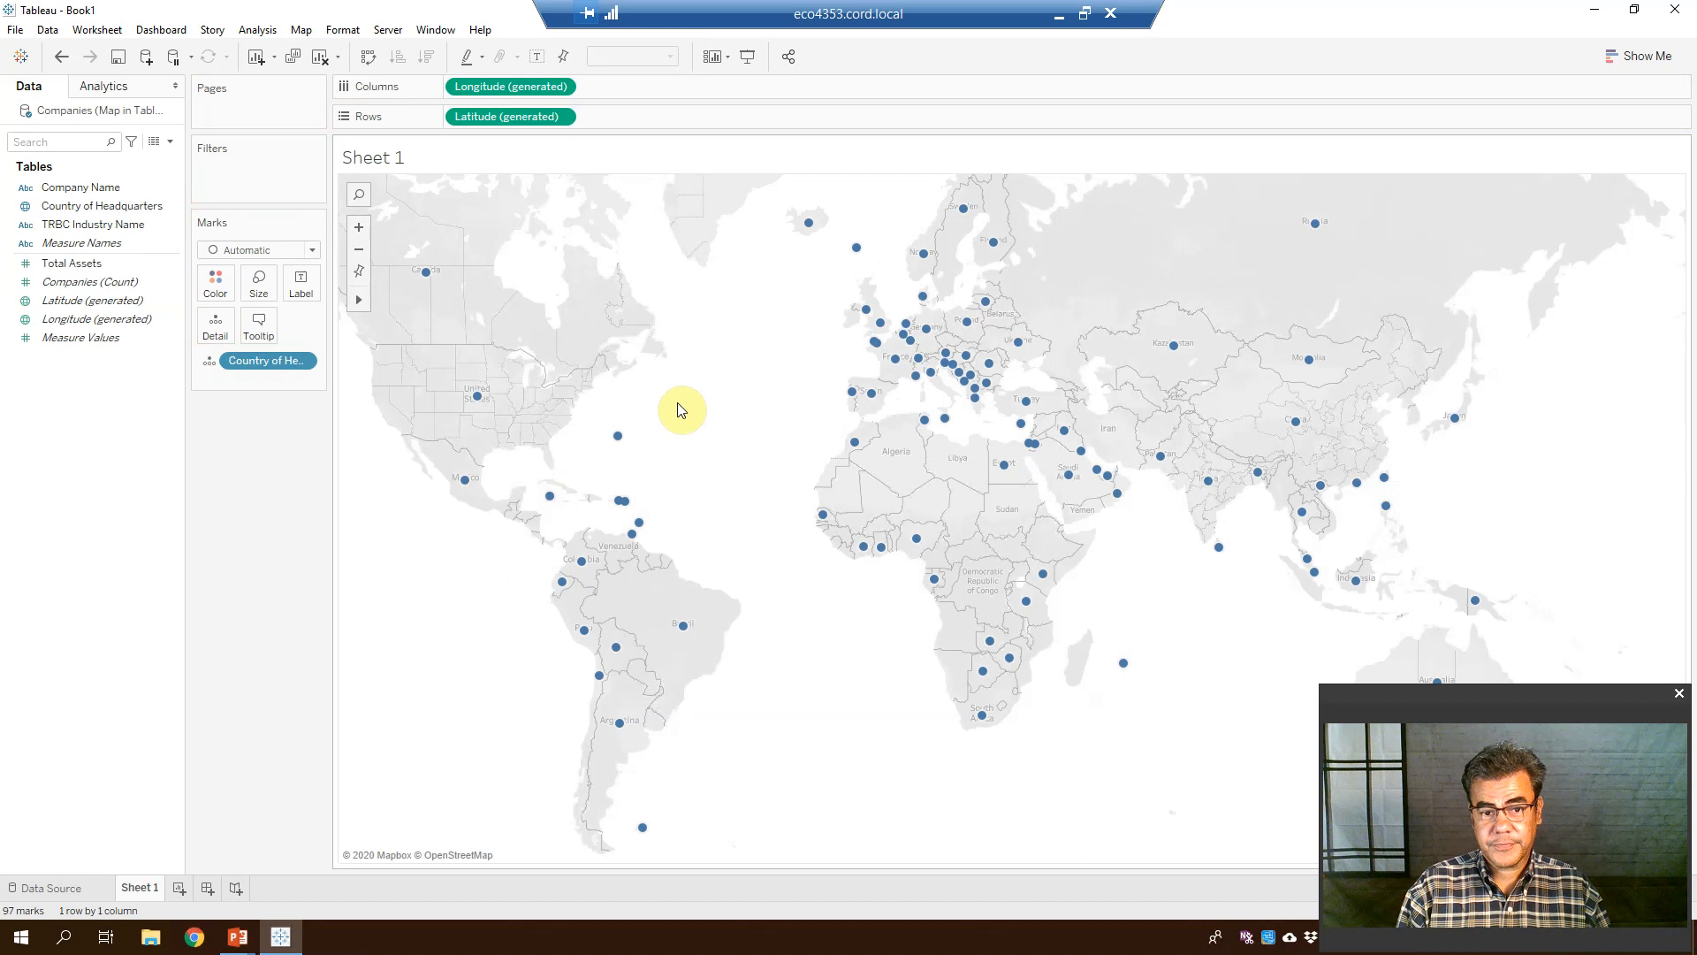
{"action": "mouse_move", "coordinate": [1033, 404]}
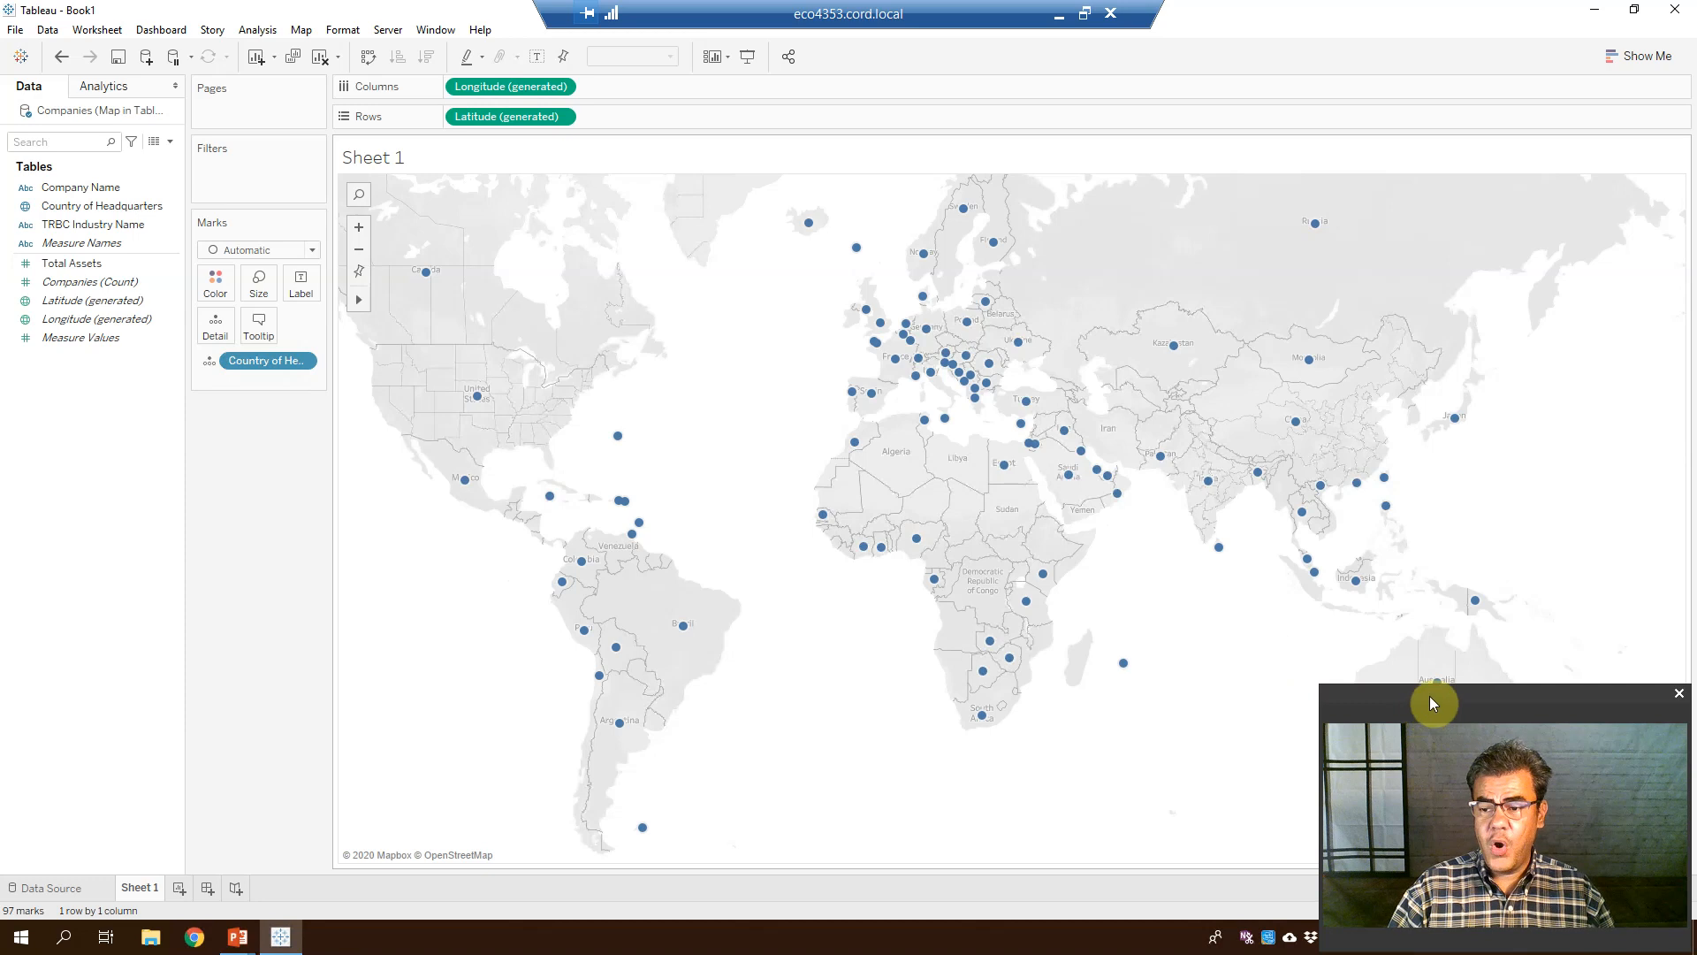
{"action": "left_click_drag", "start_coordinate": [1430, 697], "coordinate": [116, 599]}
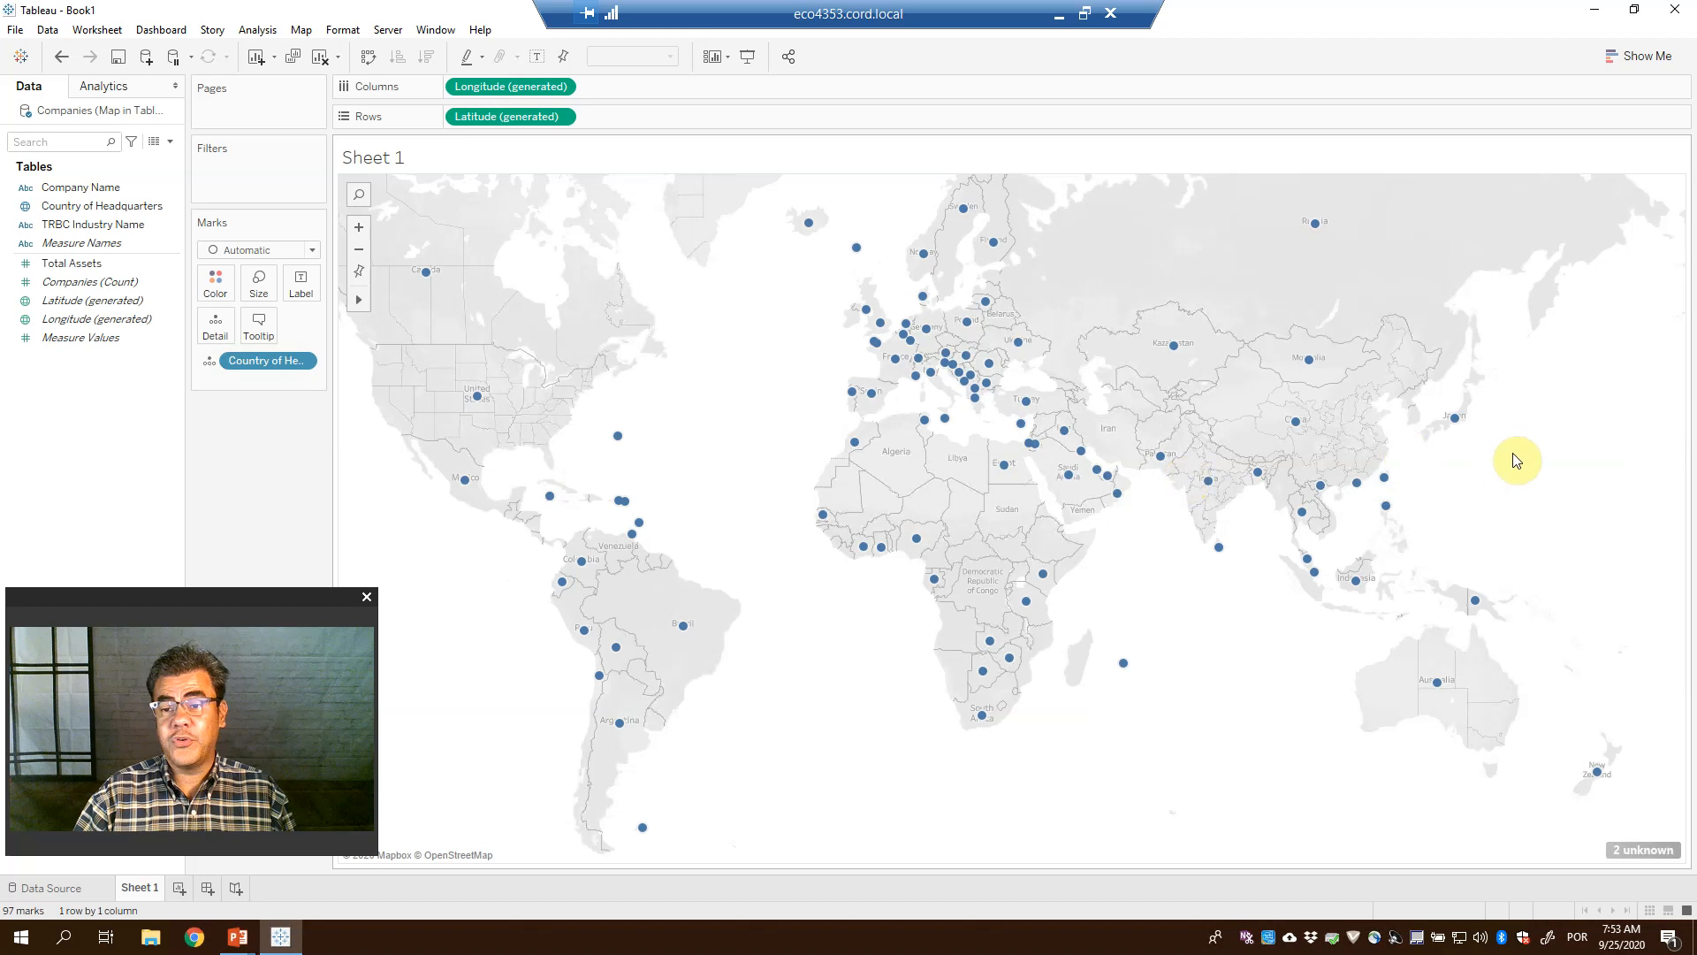
From the 2 unknown locations, match 'Ireland: Republic of' to Ireland in Edit Locations
{"action": "left_click", "coordinate": [1636, 852]}
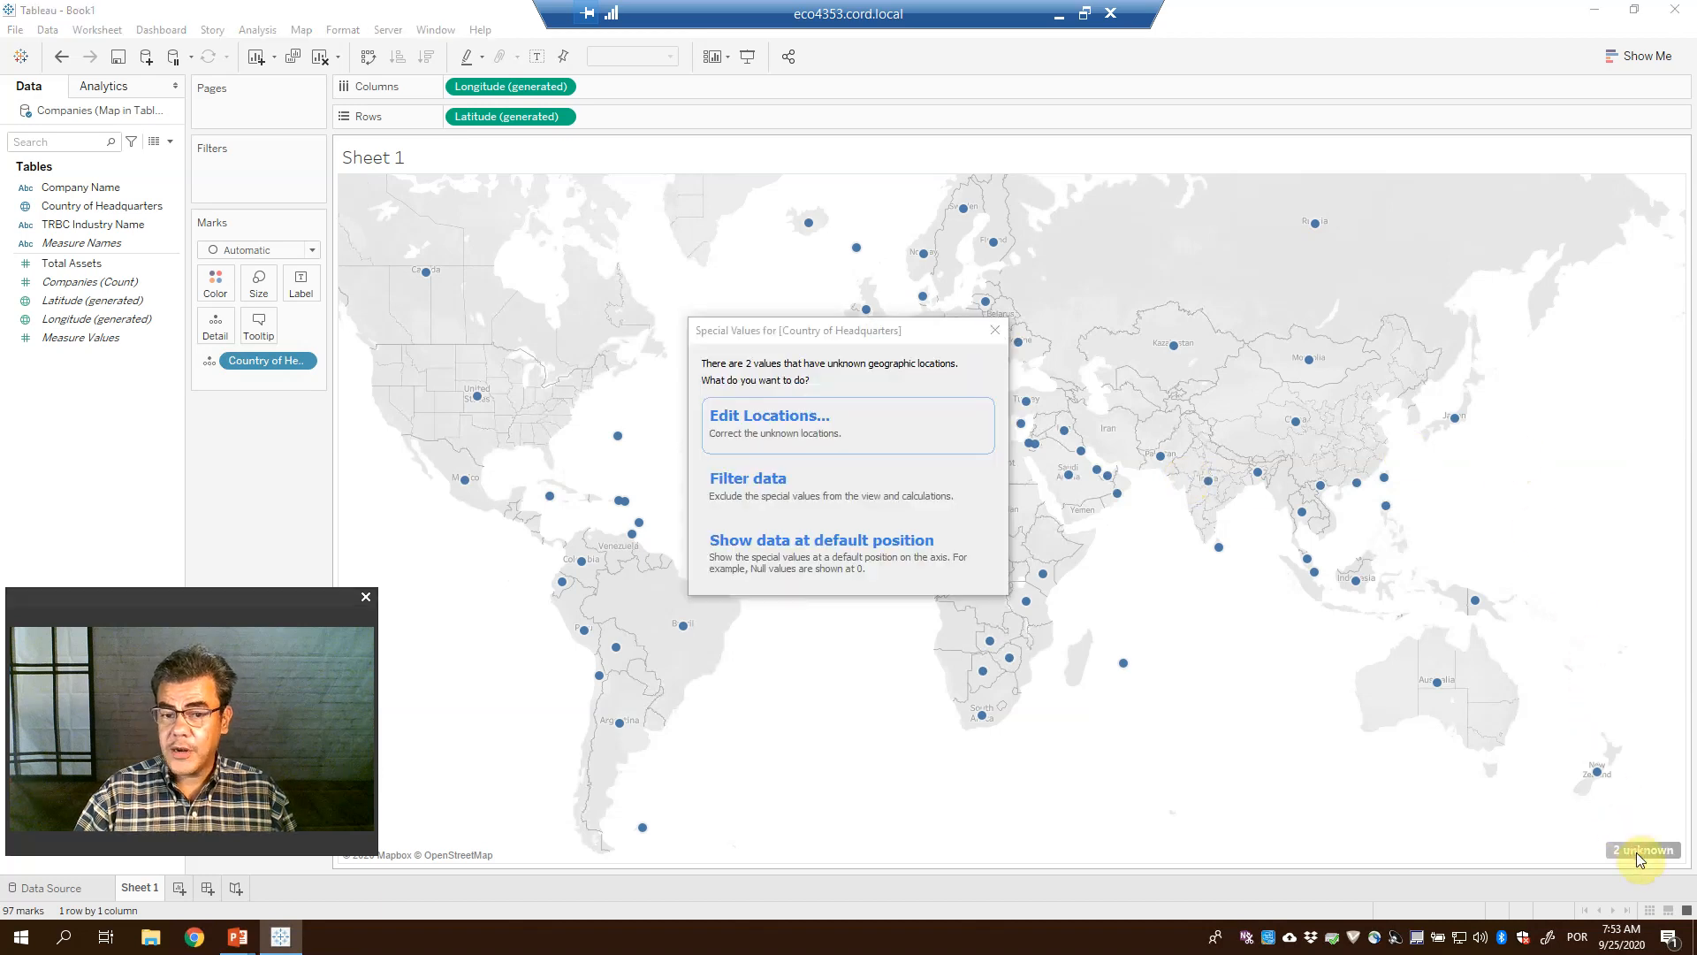
{"action": "left_click", "coordinate": [791, 426]}
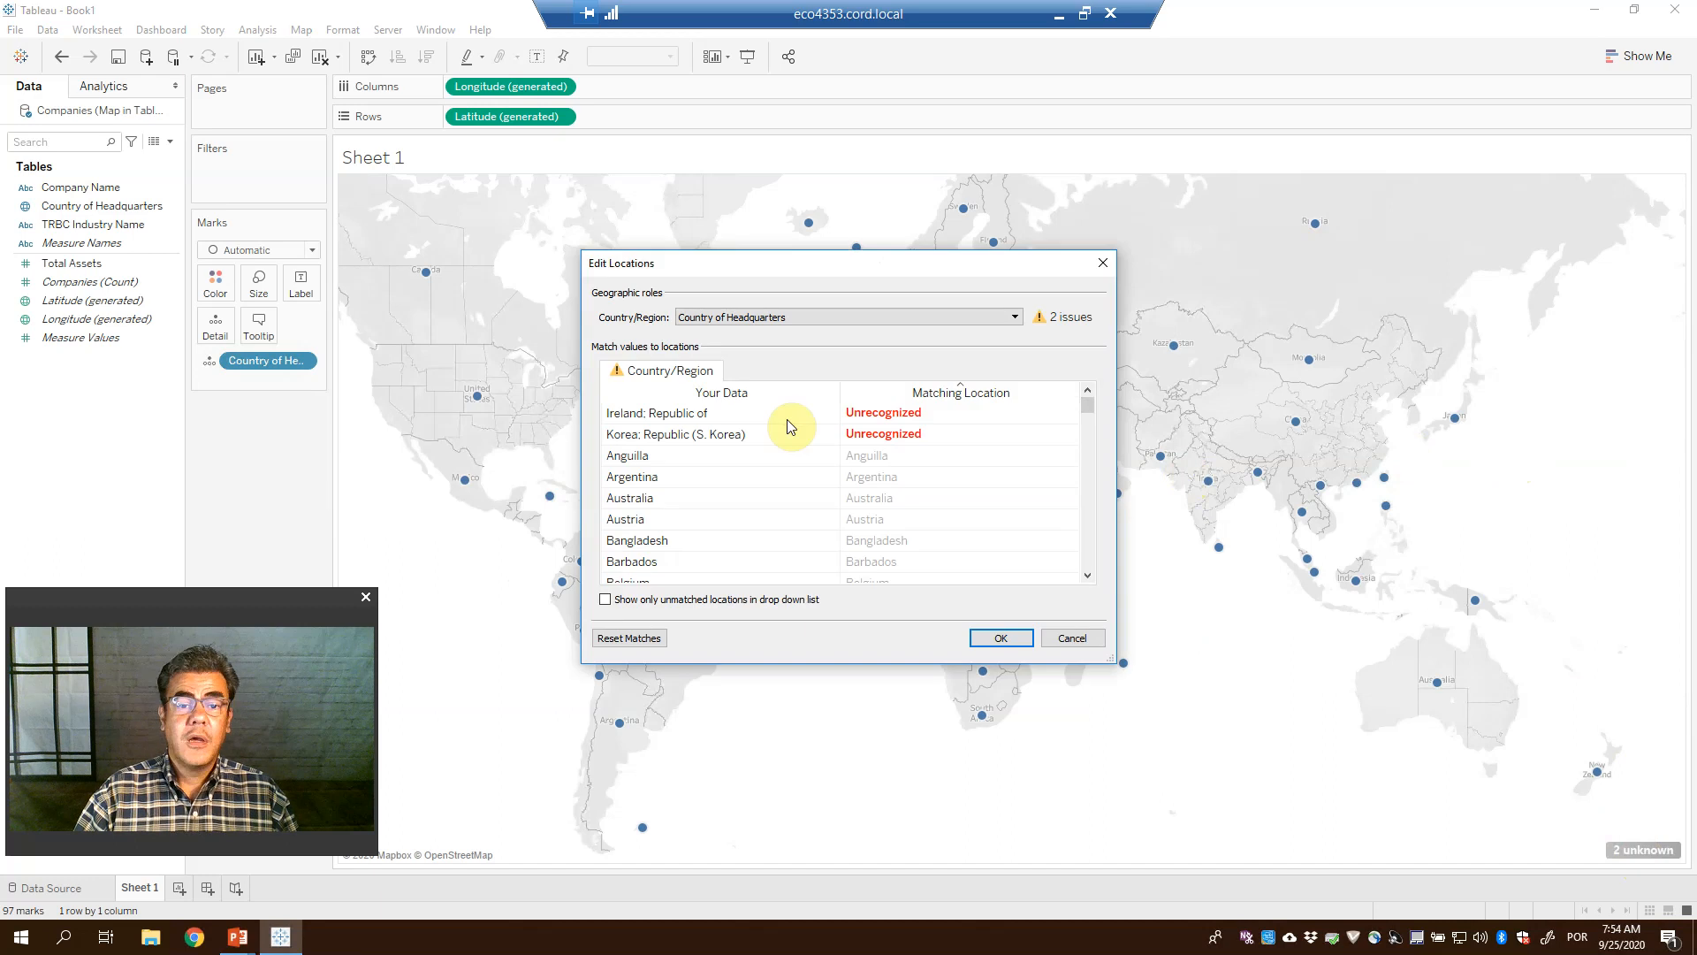
{"action": "left_click", "coordinate": [930, 413]}
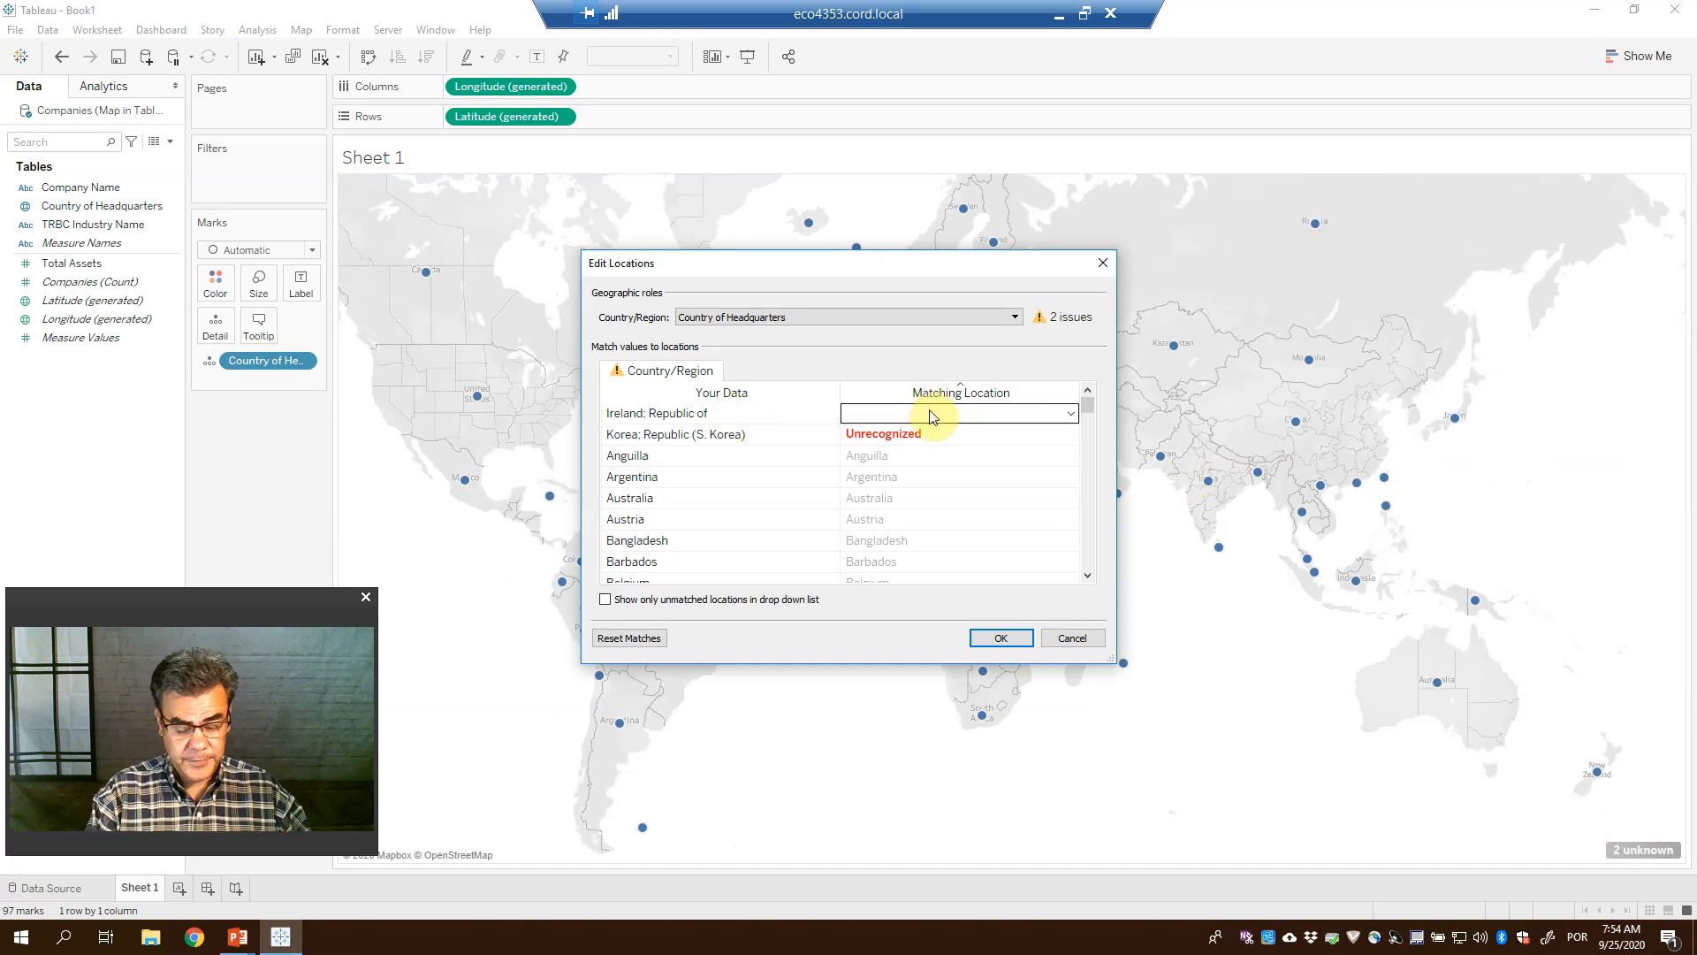
{"action": "type", "text": "Irel"}
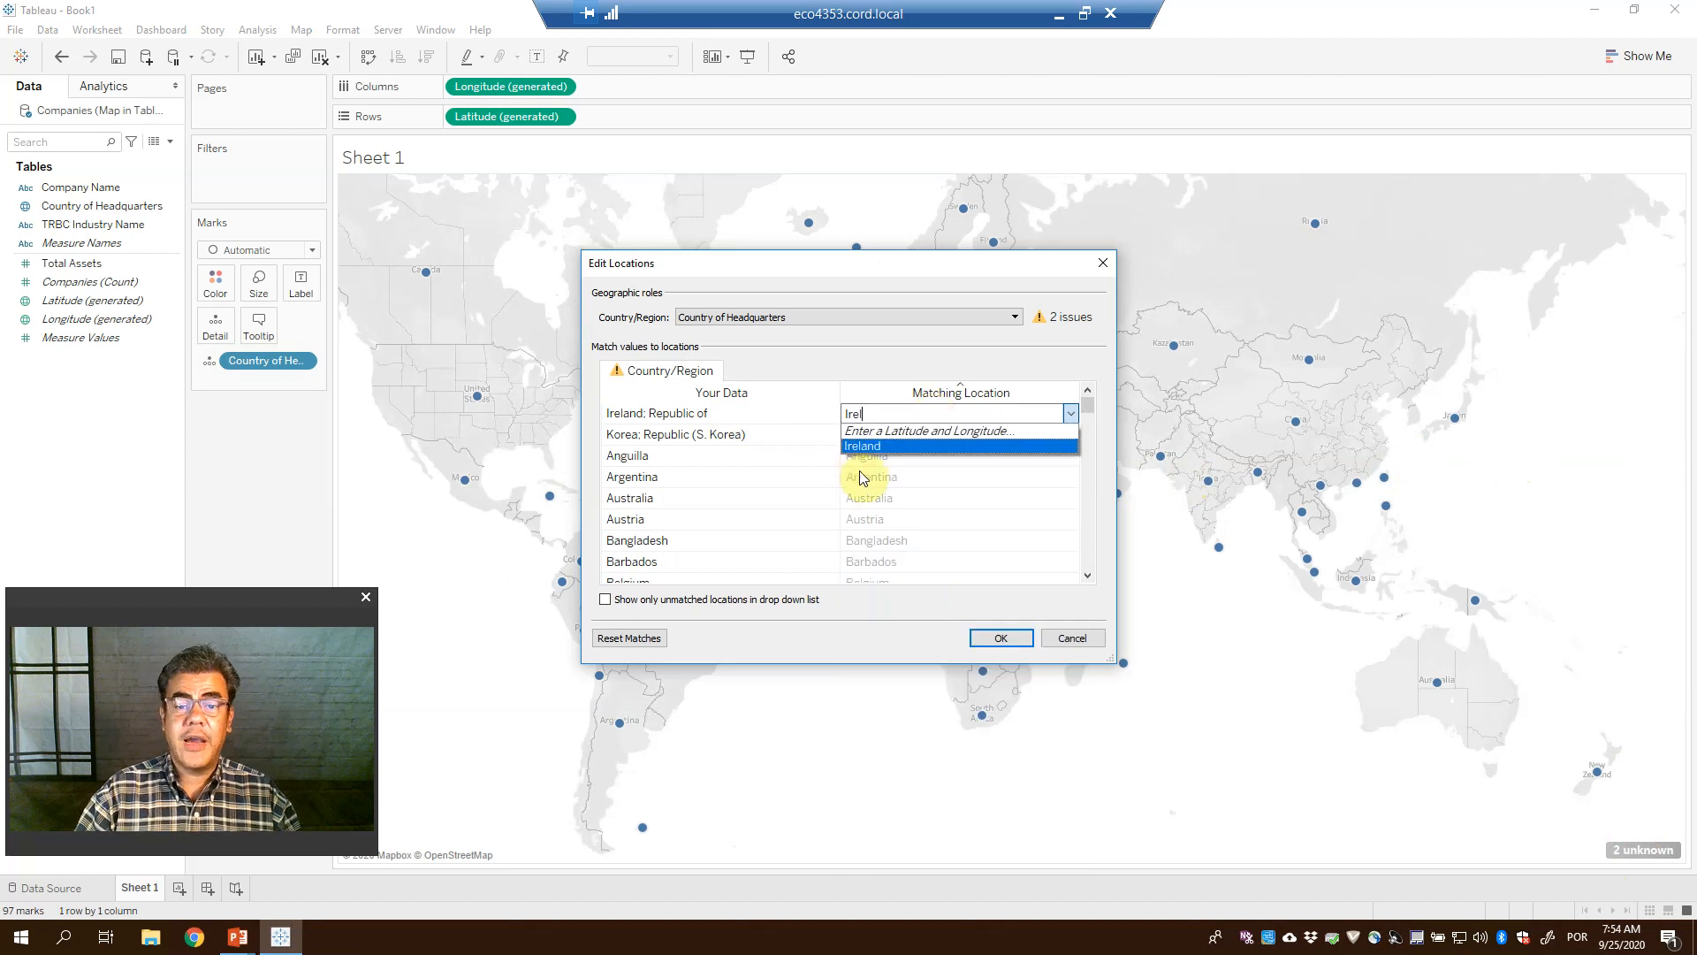
{"action": "left_click", "coordinate": [878, 449]}
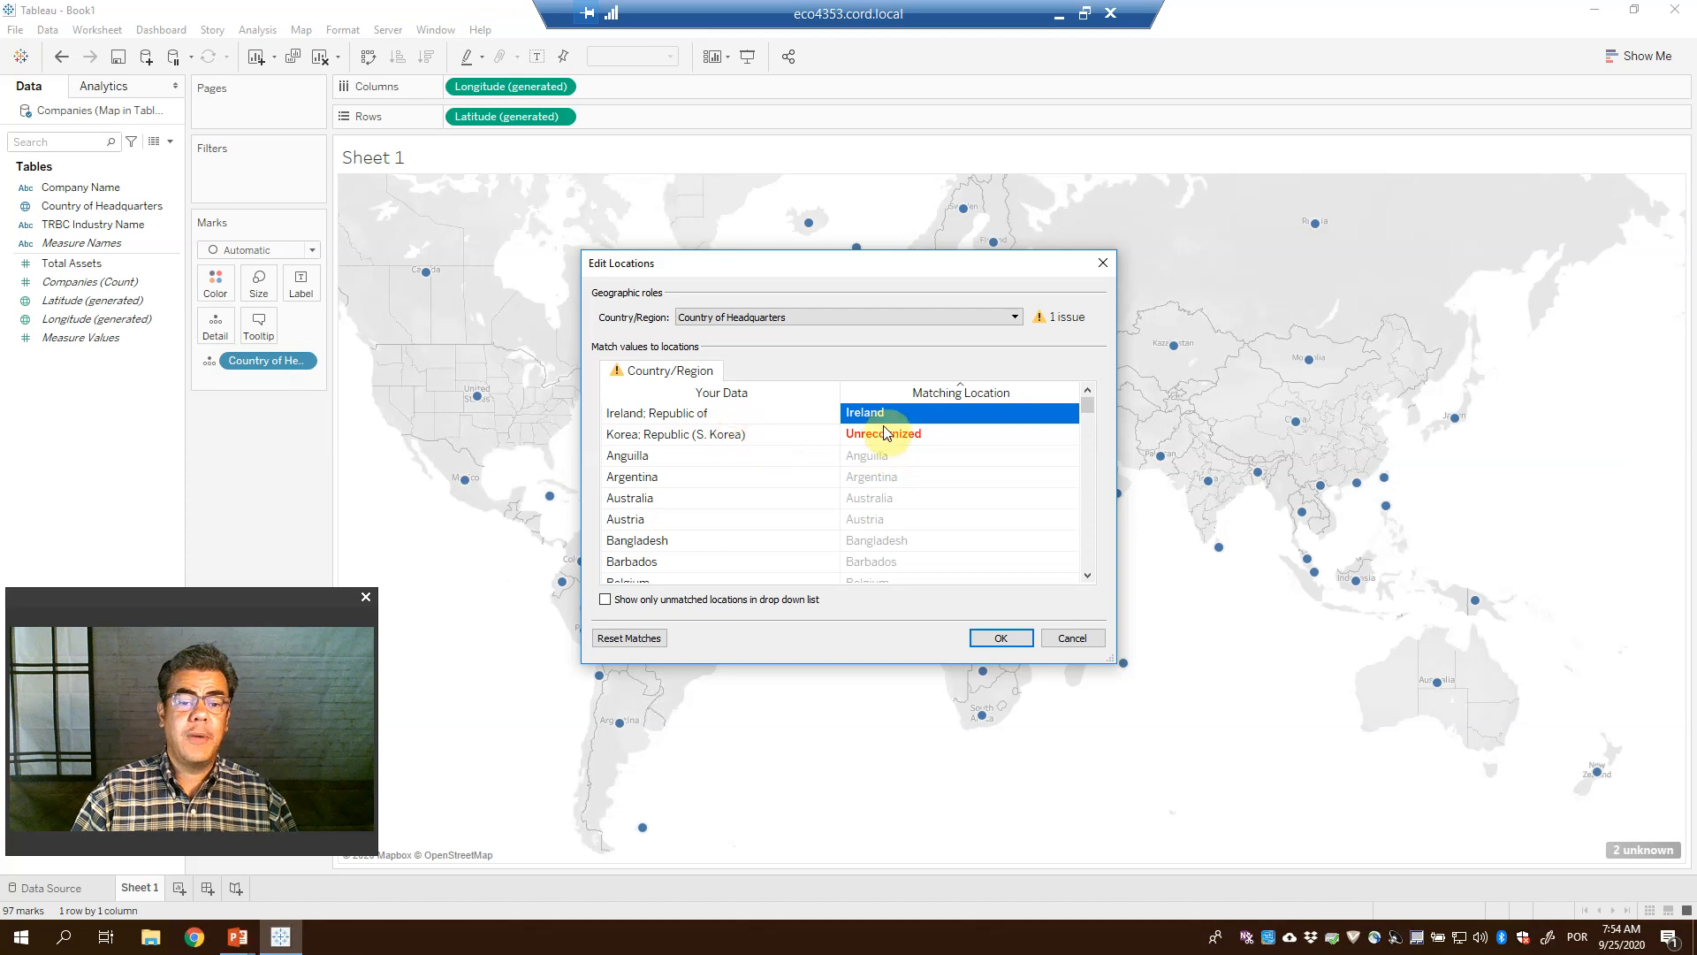
Match 'Korea: Republic (S. Korea)' to South Korea and apply the location matches
{"action": "left_click", "coordinate": [926, 431]}
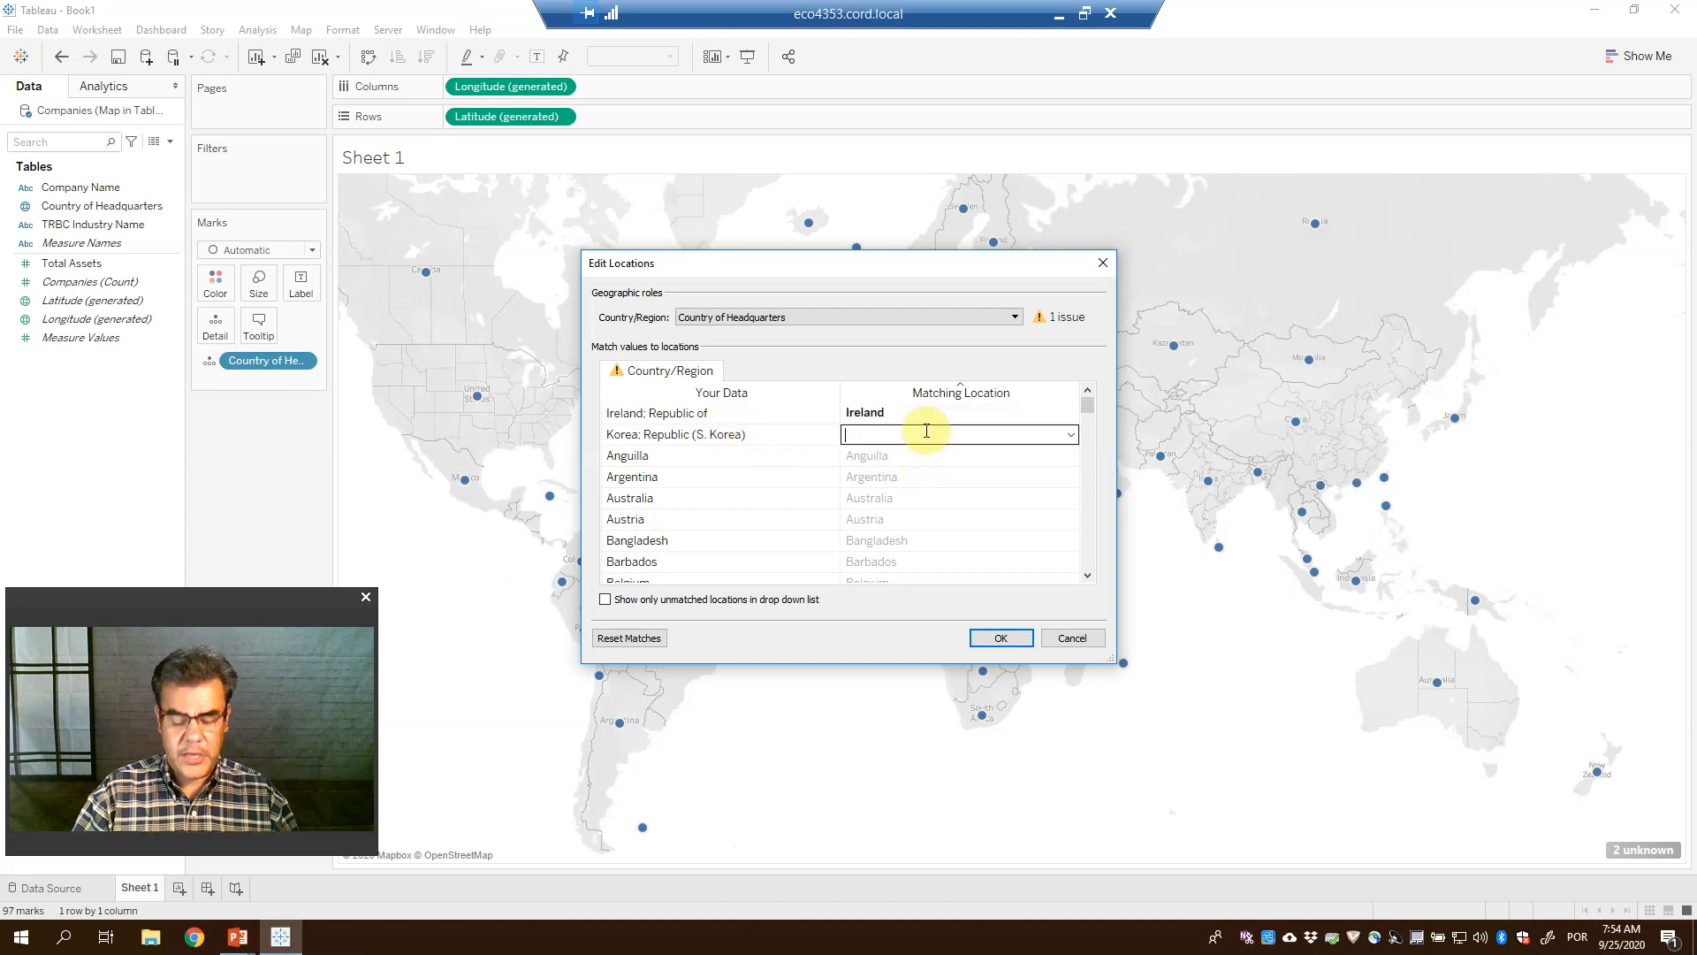
{"action": "type", "text": "South "}
{"action": "type", "text": "Co"}
{"action": "key", "text": "BackSpace"}
{"action": "key", "text": "BackSpace"}
{"action": "type", "text": "Korea"}
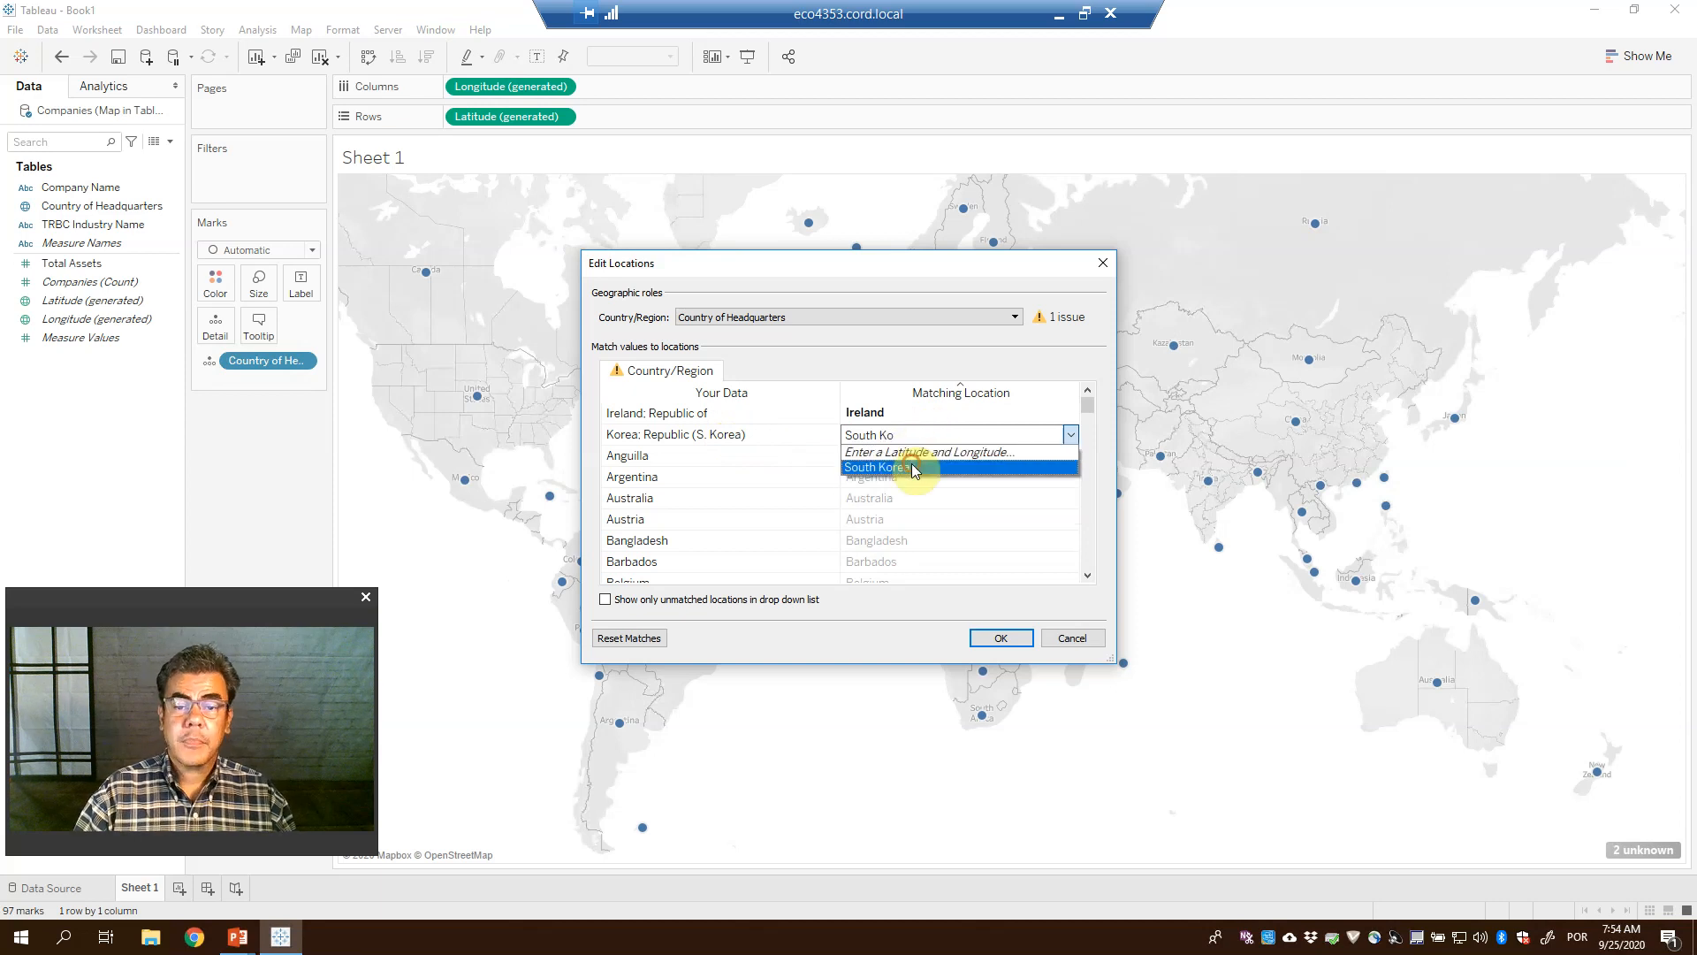
{"action": "left_click", "coordinate": [915, 468]}
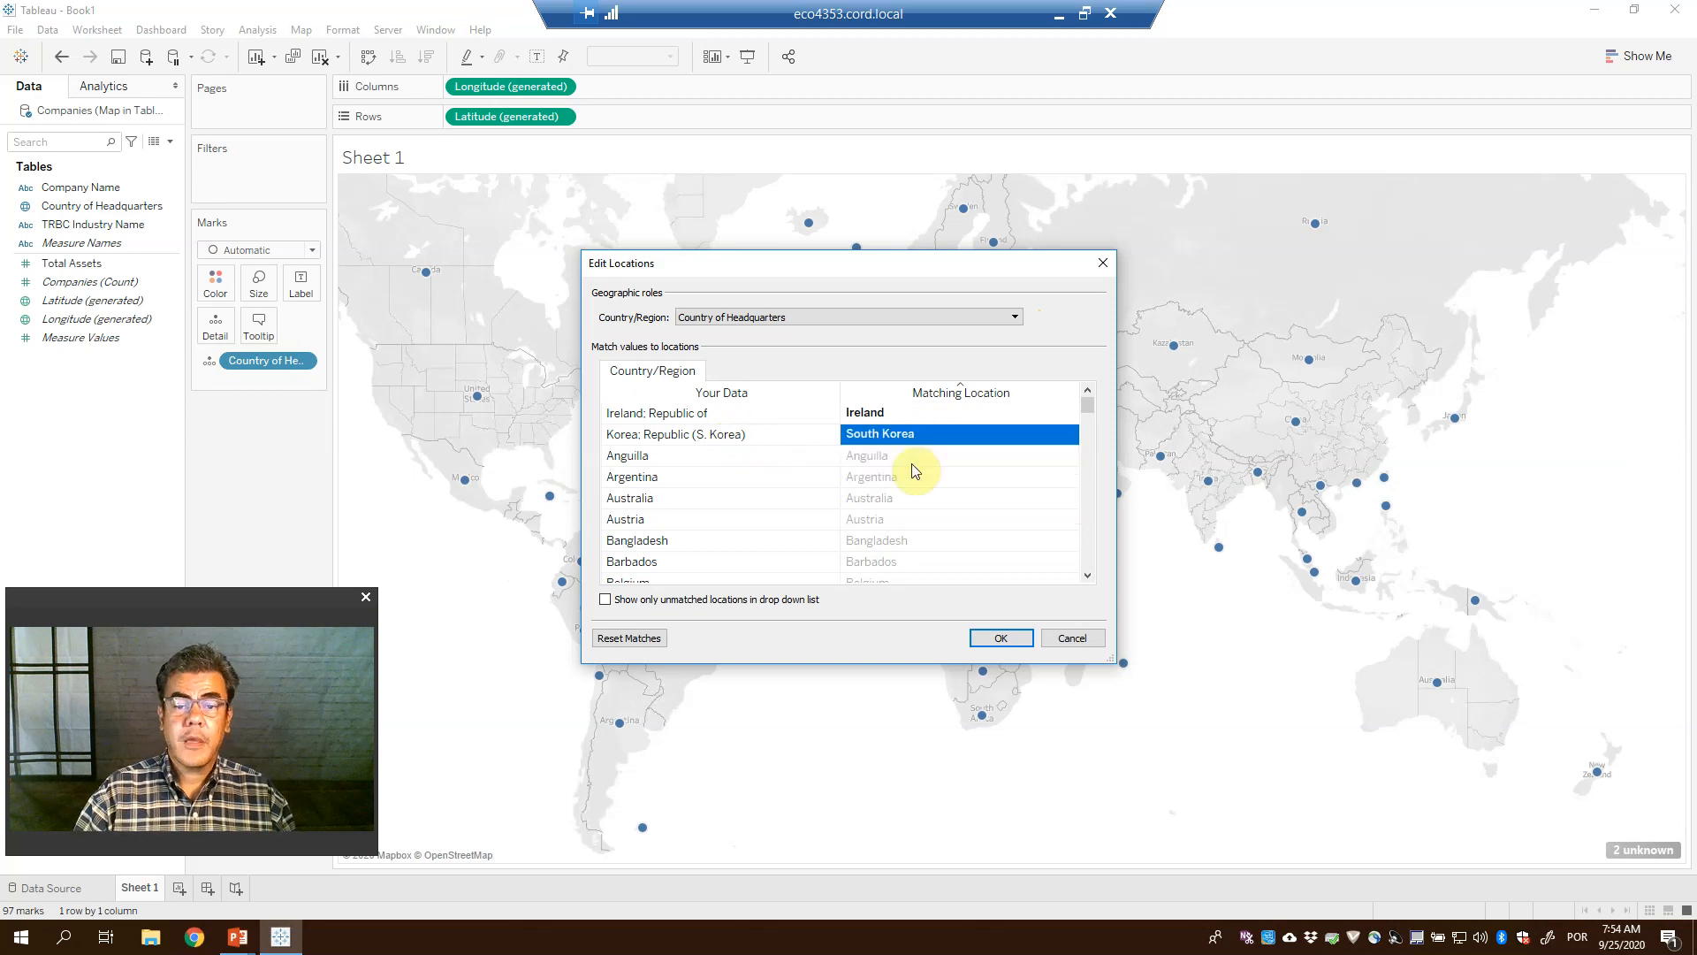
{"action": "left_click", "coordinate": [1001, 638]}
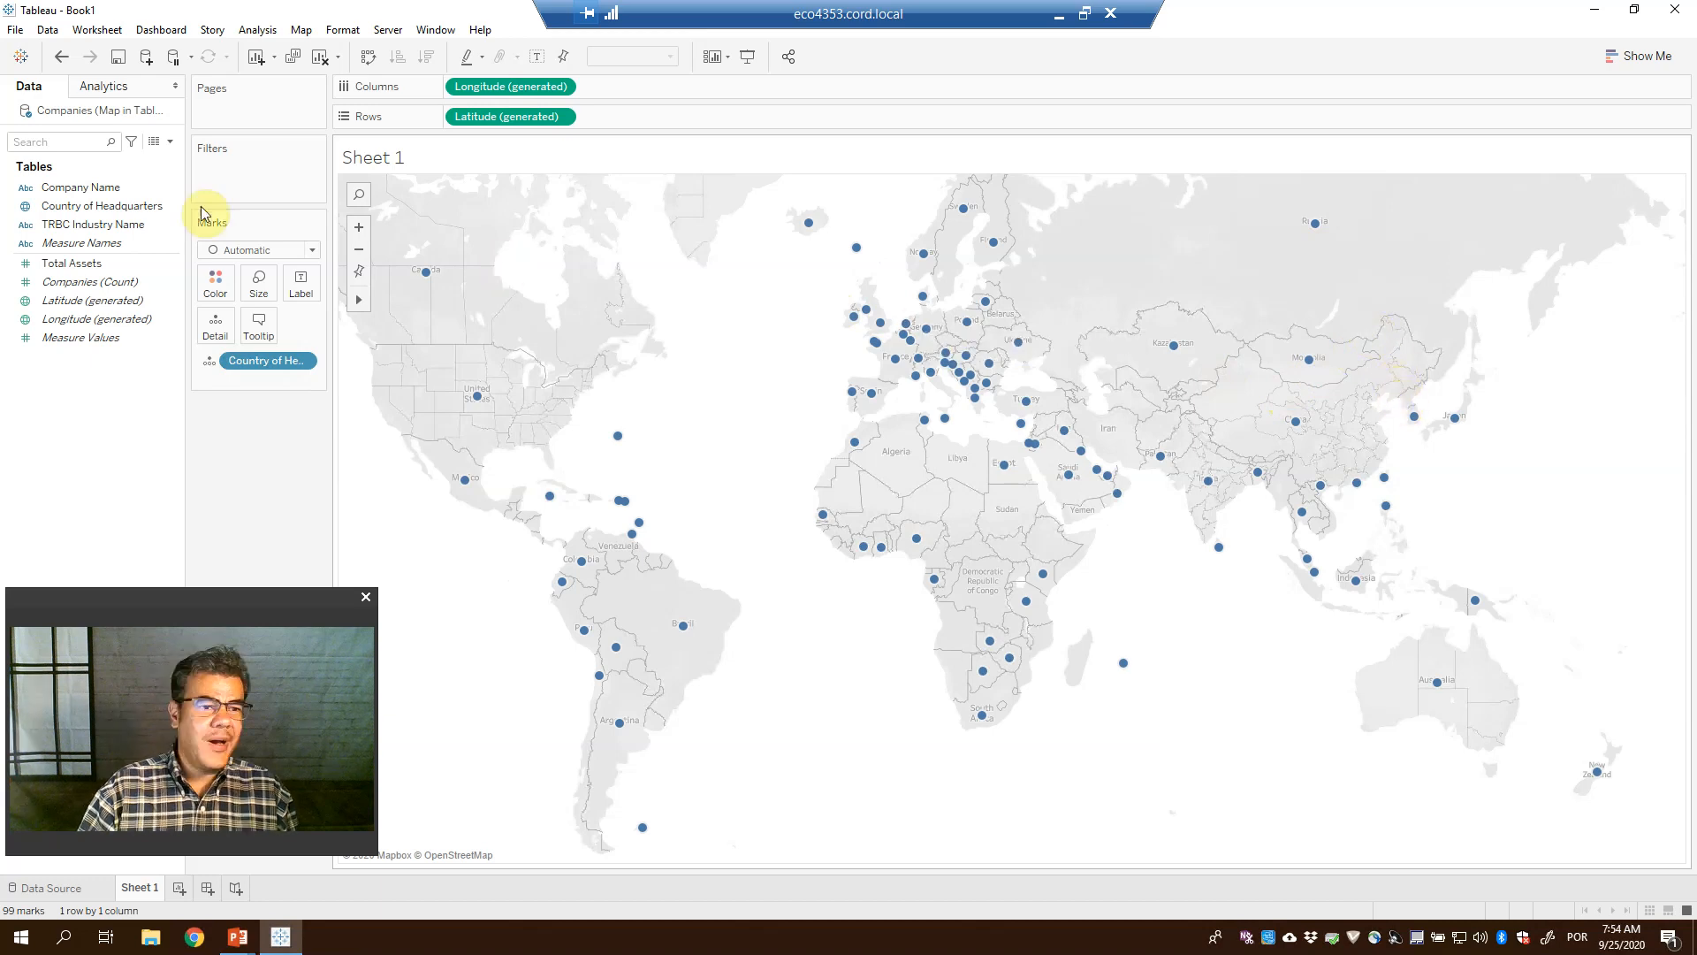
Put Total Assets on Size so country dots scale from 1,520 to 2,430,257,917,274
{"action": "left_click", "coordinate": [84, 243]}
{"action": "left_click", "coordinate": [80, 281]}
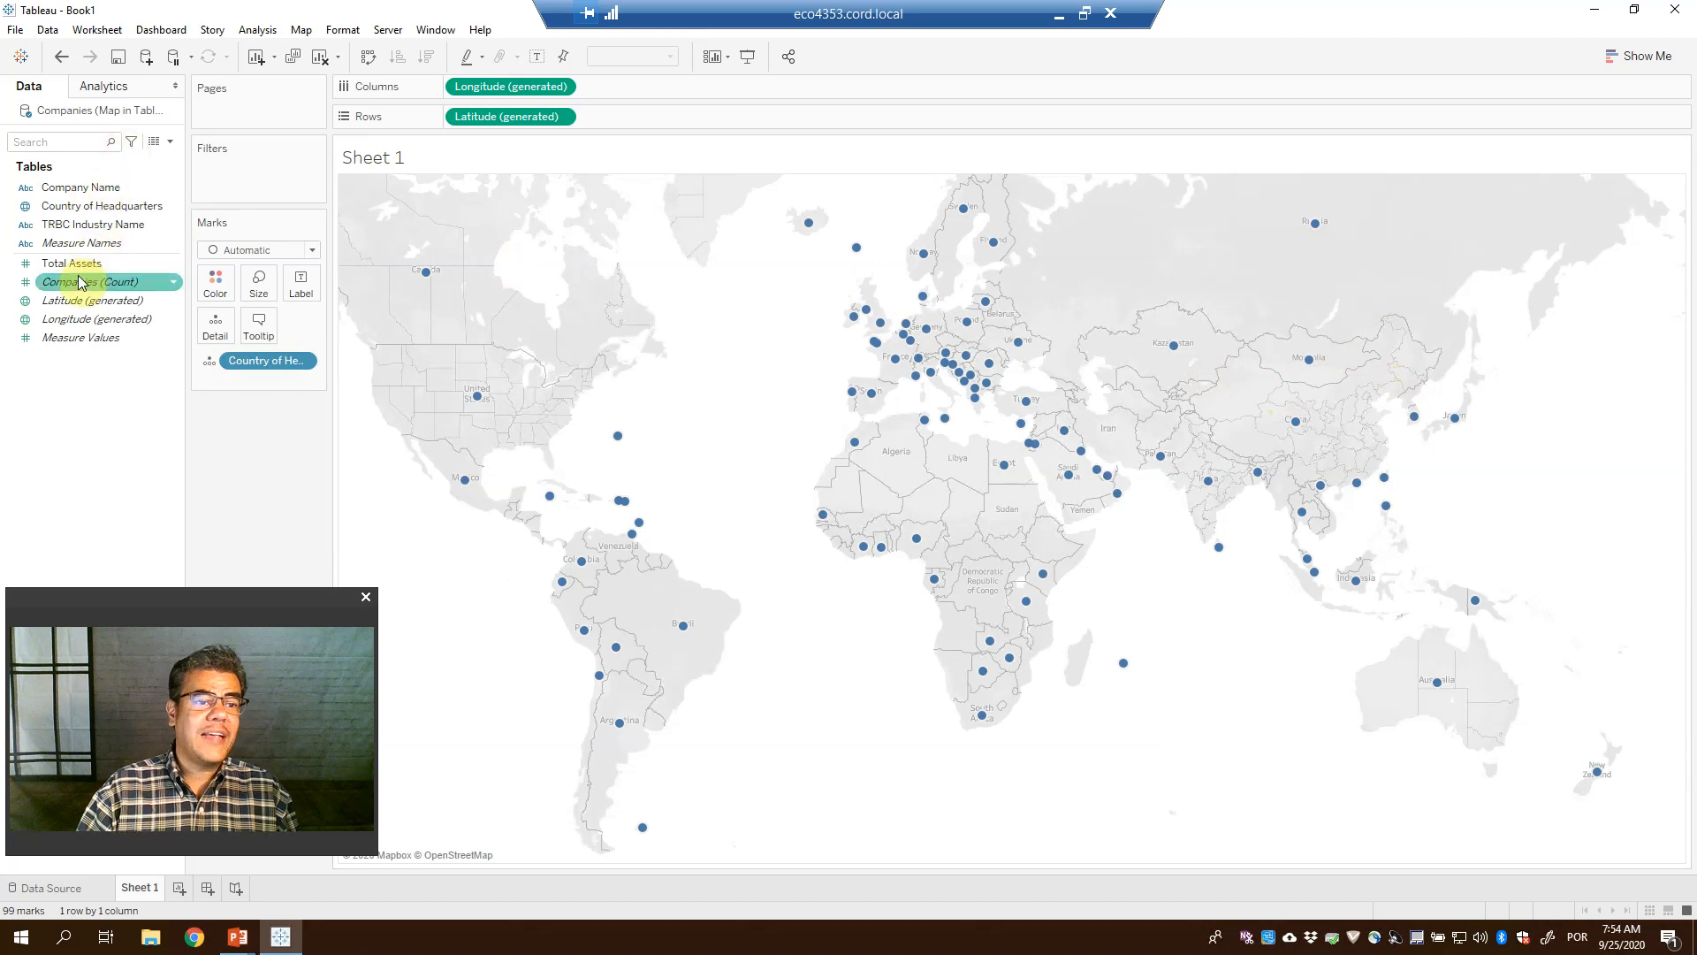
{"action": "left_click", "coordinate": [85, 265]}
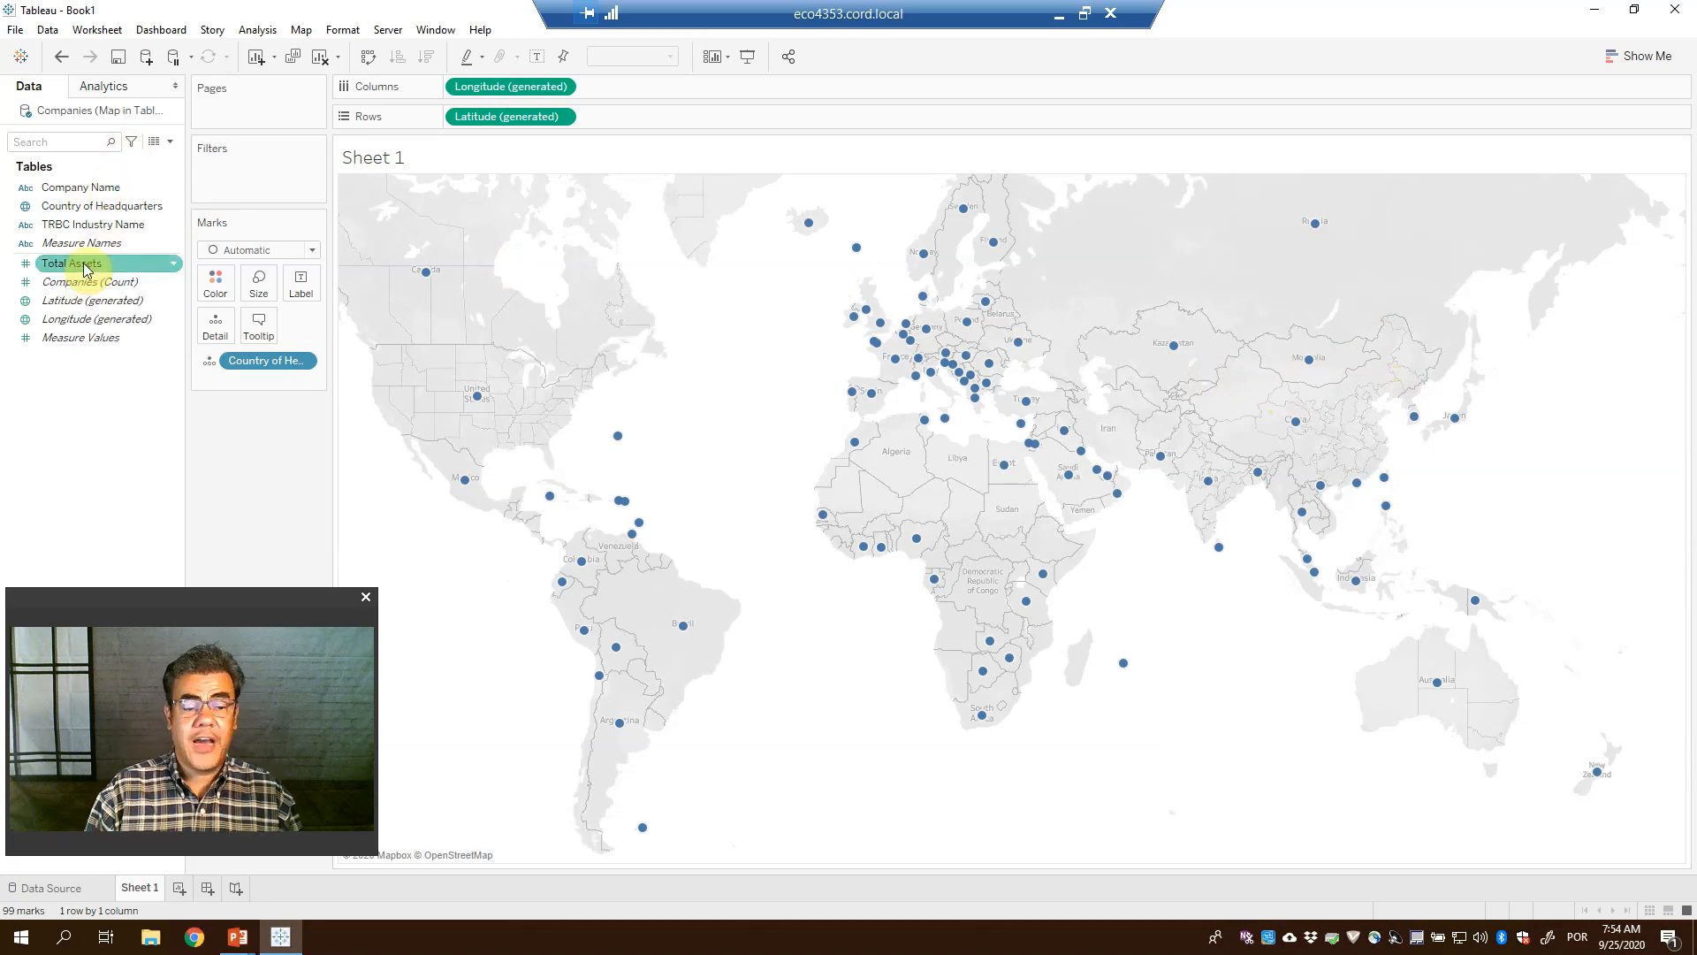
{"action": "left_click", "coordinate": [473, 290]}
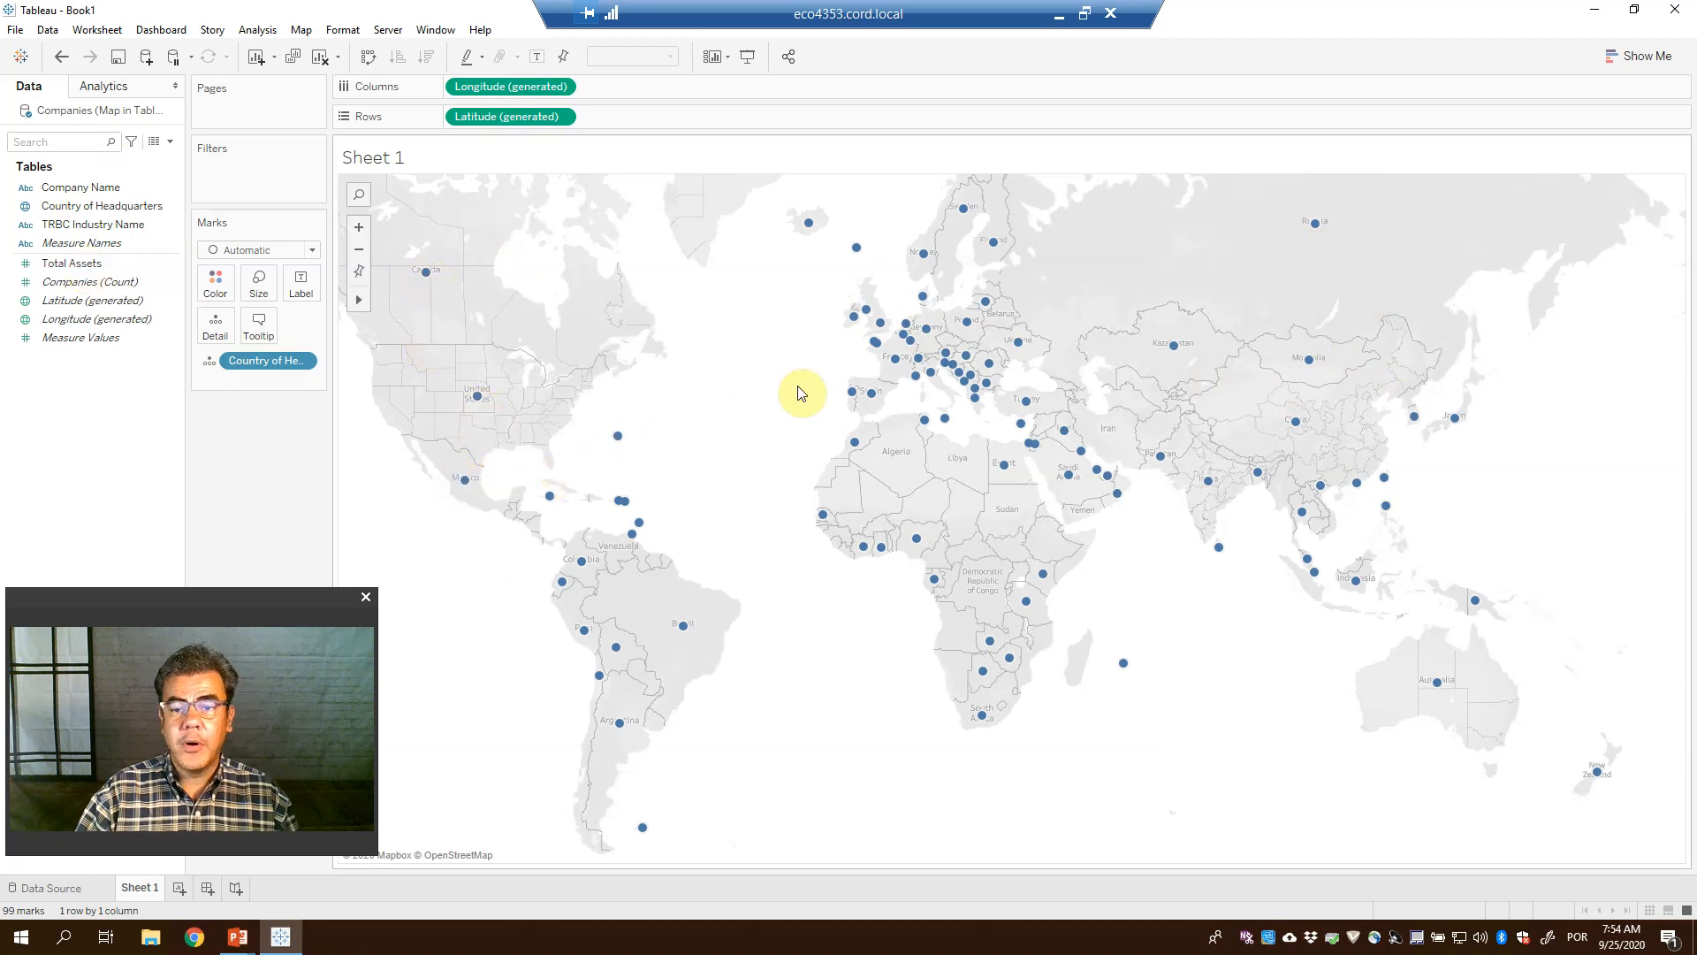
{"action": "mouse_move", "coordinate": [886, 368]}
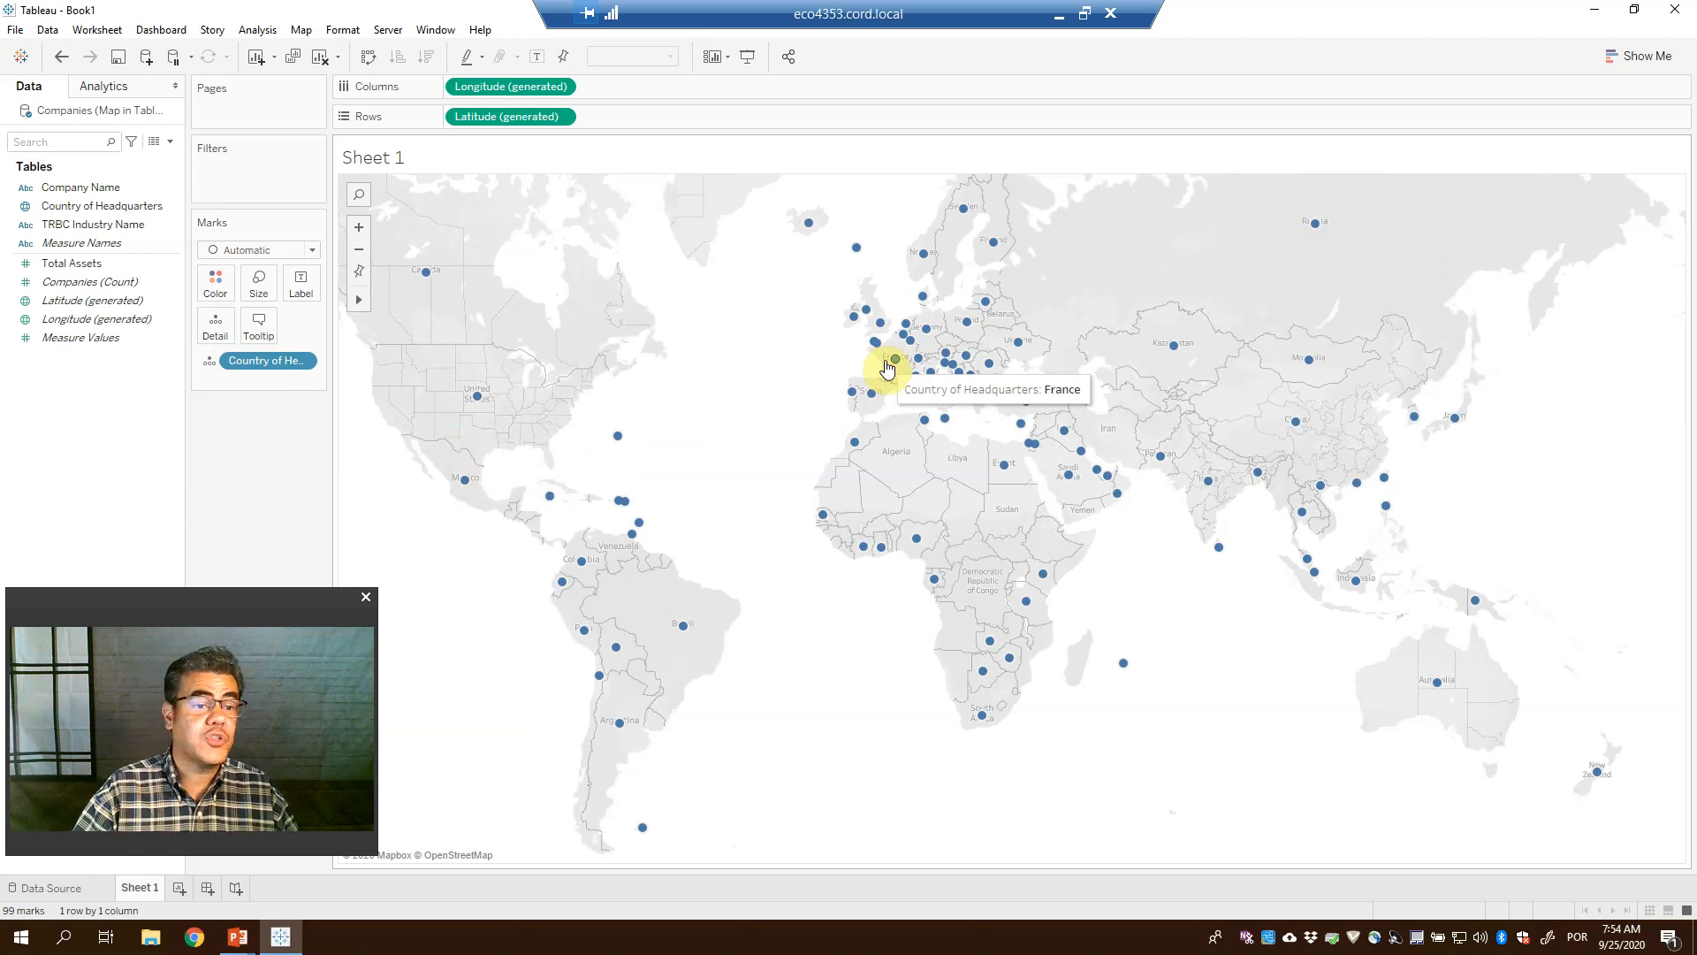
{"action": "left_click", "coordinate": [70, 276]}
{"action": "left_click_drag", "start_coordinate": [68, 265], "coordinate": [260, 288]}
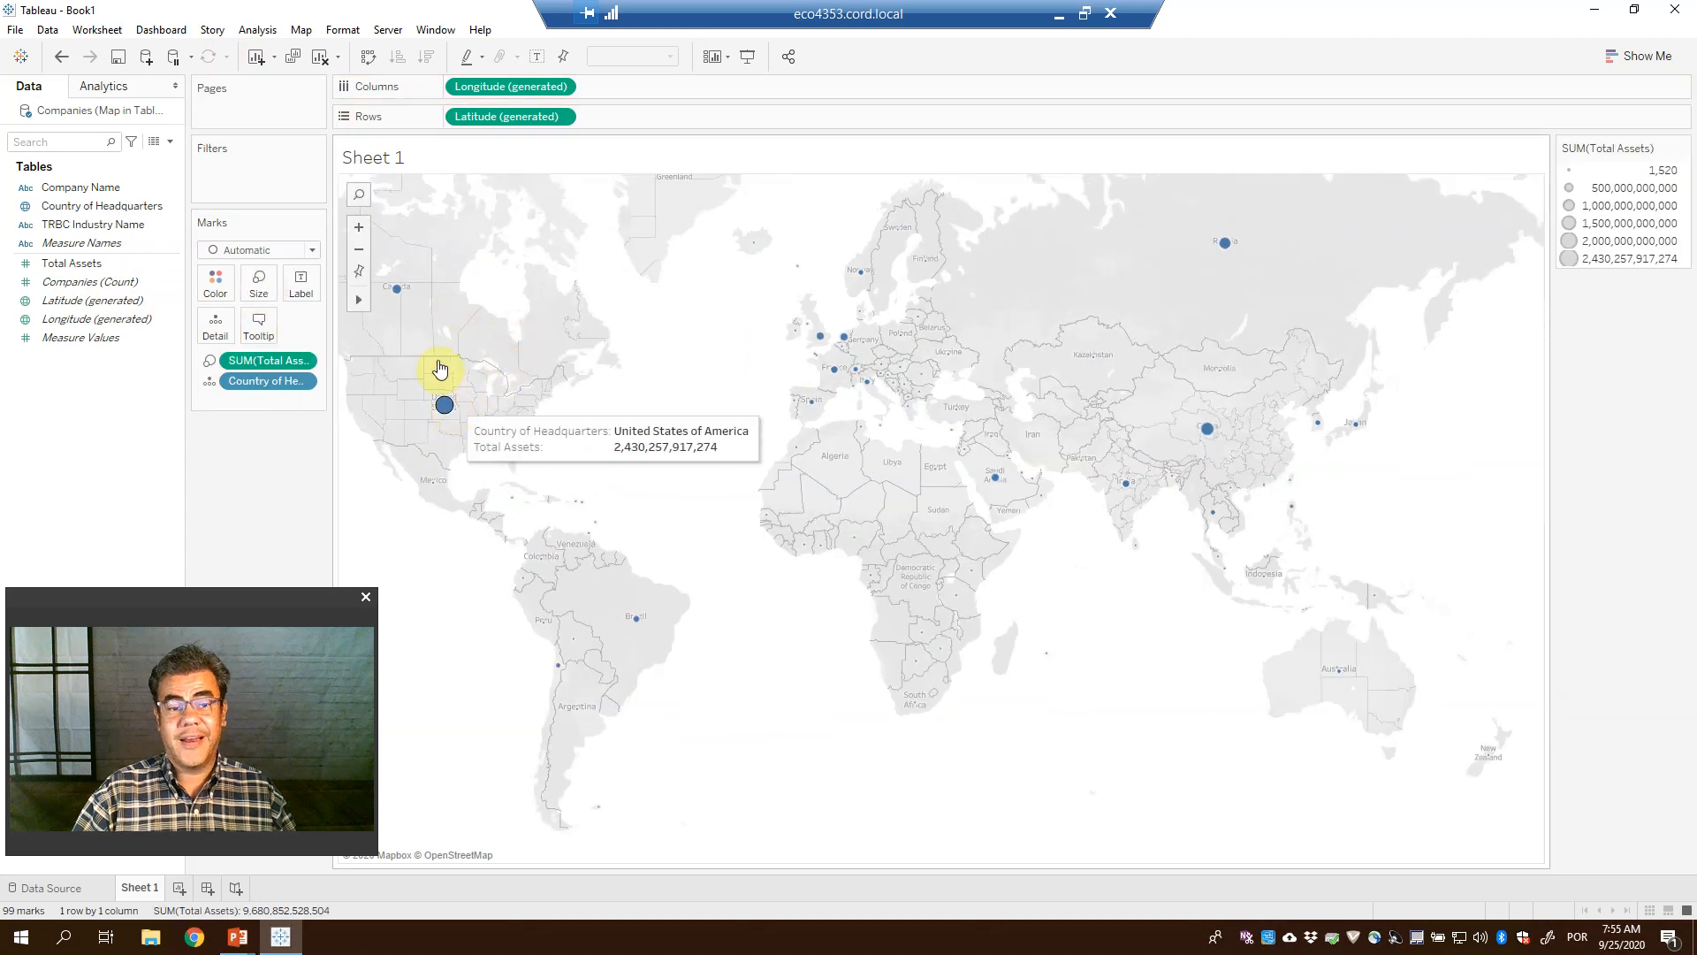
{"action": "mouse_move", "coordinate": [1203, 437]}
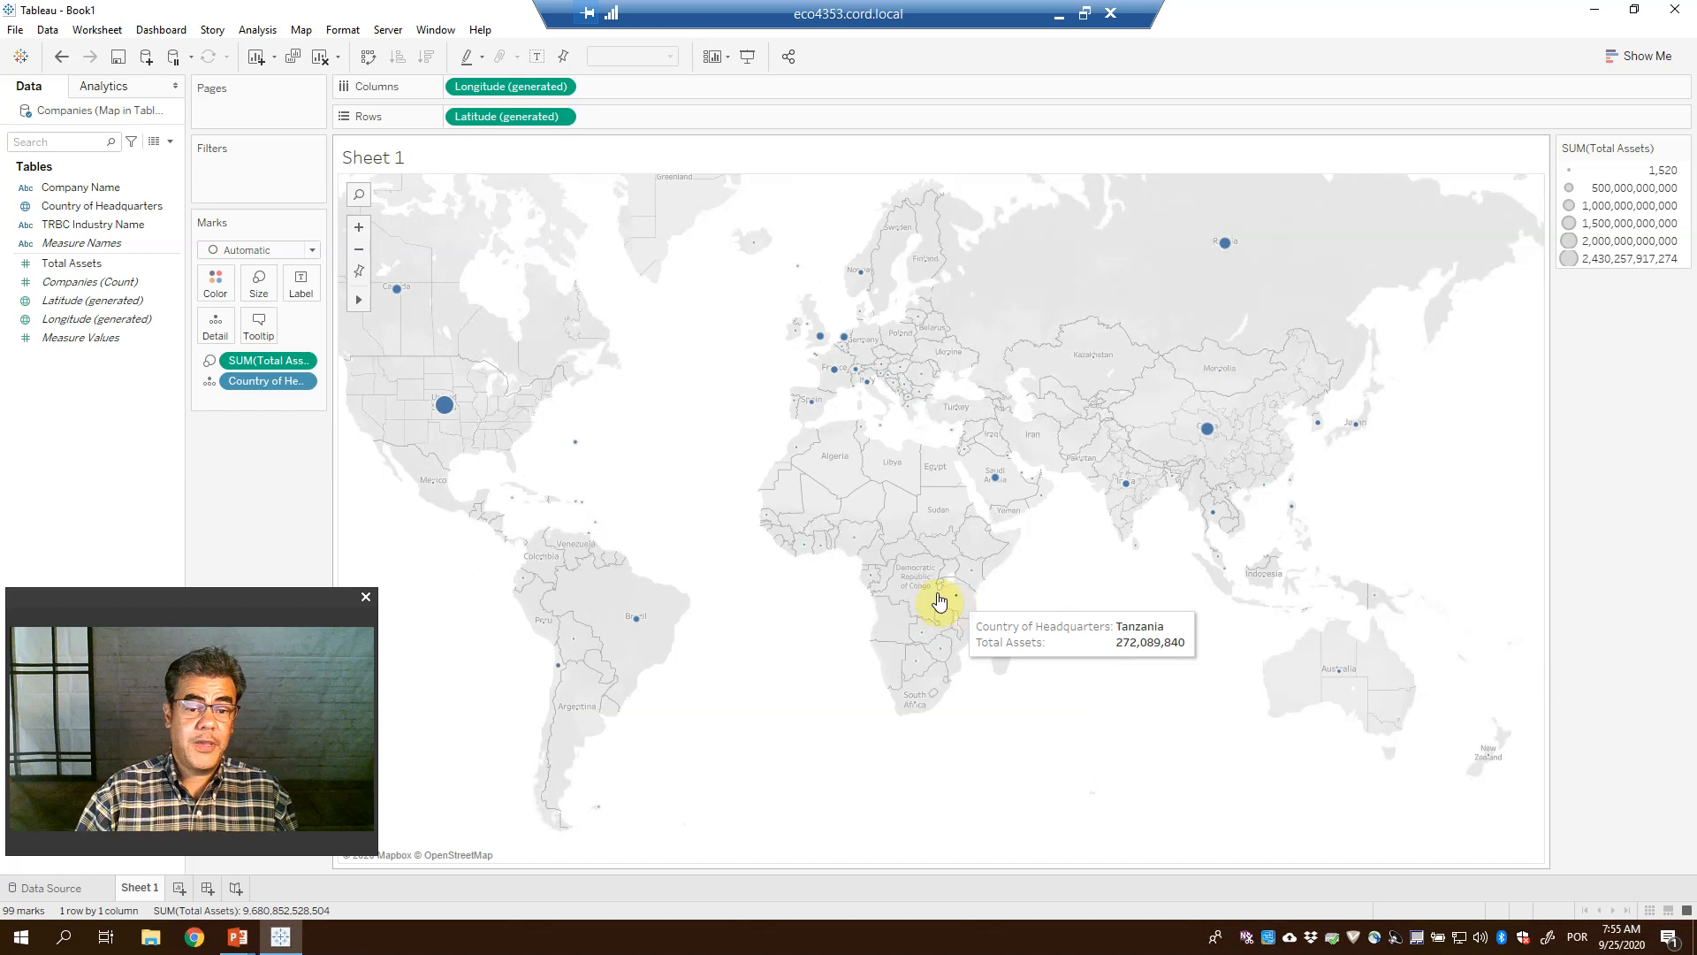
{"action": "mouse_move", "coordinate": [575, 647]}
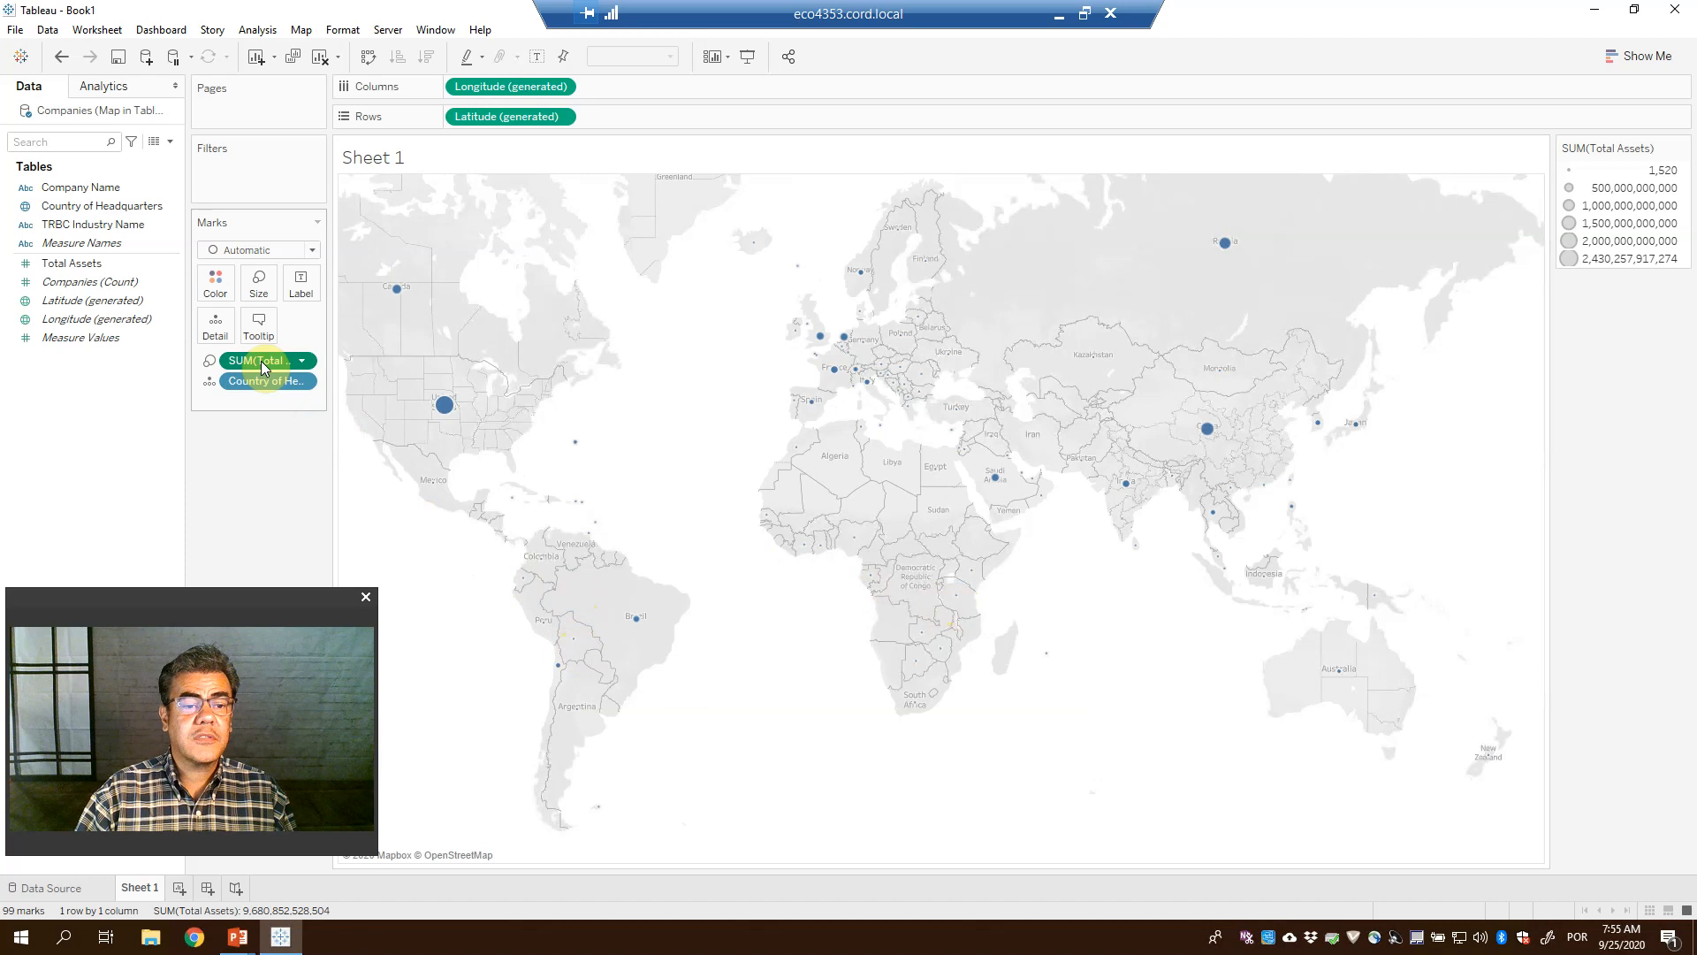
Move SUM(Total Assets) onto Color to shade a filled world map by total assets
{"action": "left_click_drag", "start_coordinate": [262, 363], "coordinate": [219, 292]}
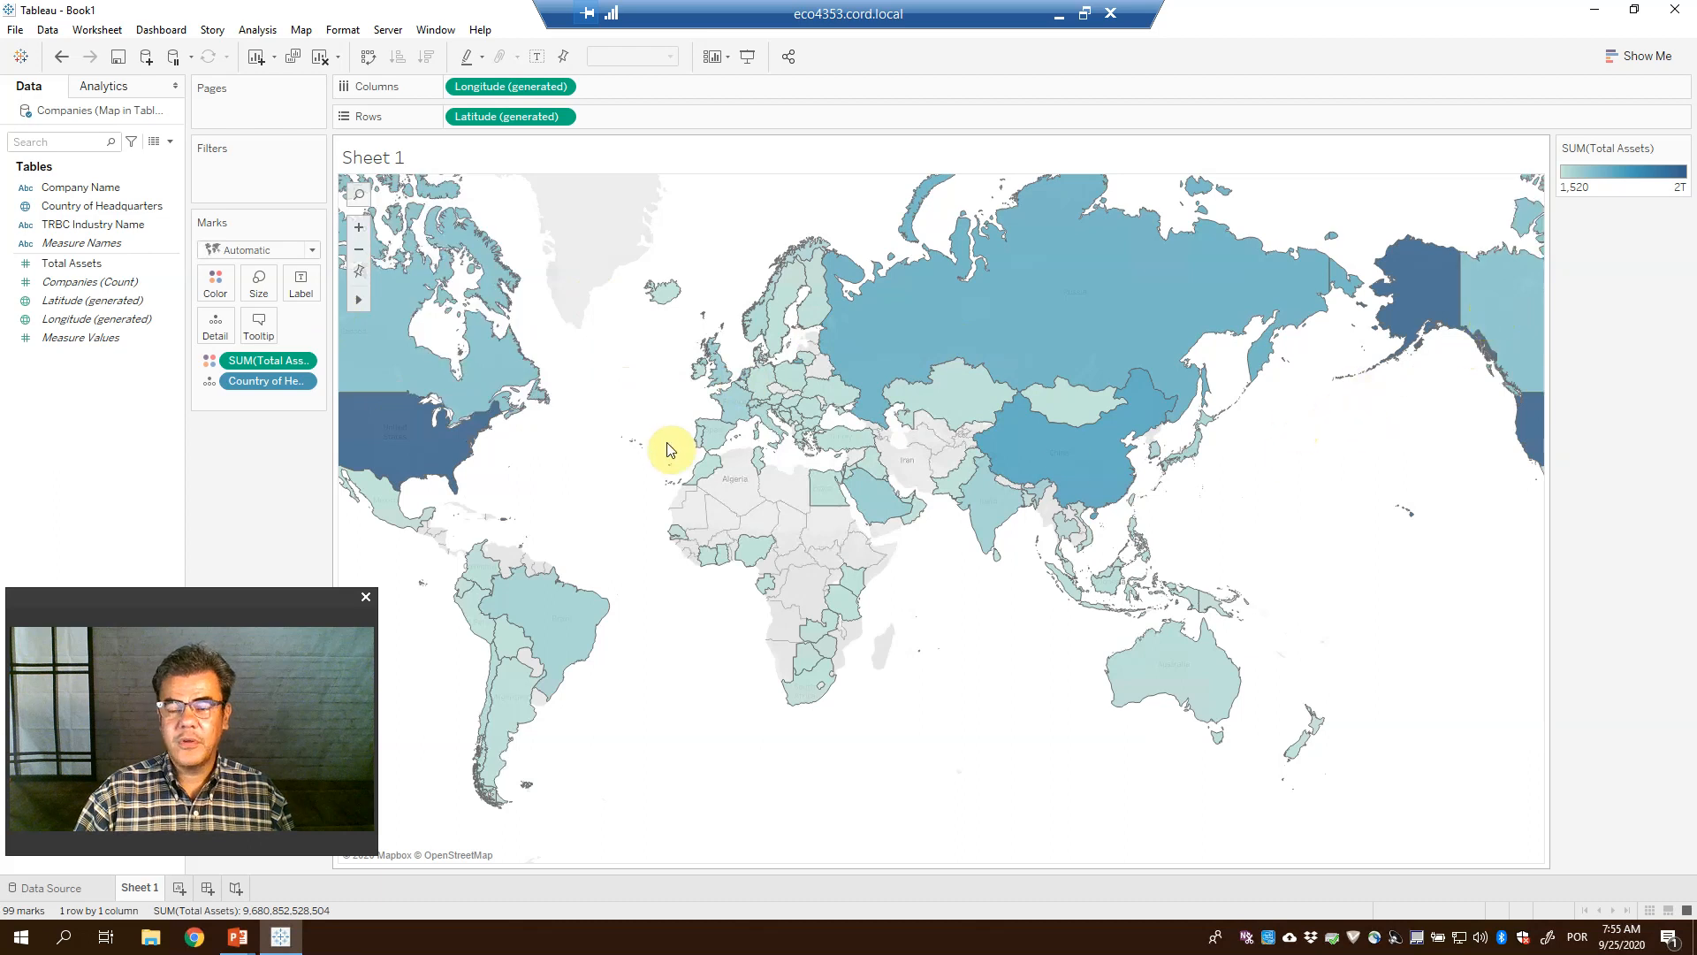
{"action": "left_click_drag", "start_coordinate": [607, 429], "coordinate": [838, 418]}
{"action": "left_click_drag", "start_coordinate": [577, 400], "coordinate": [1092, 399]}
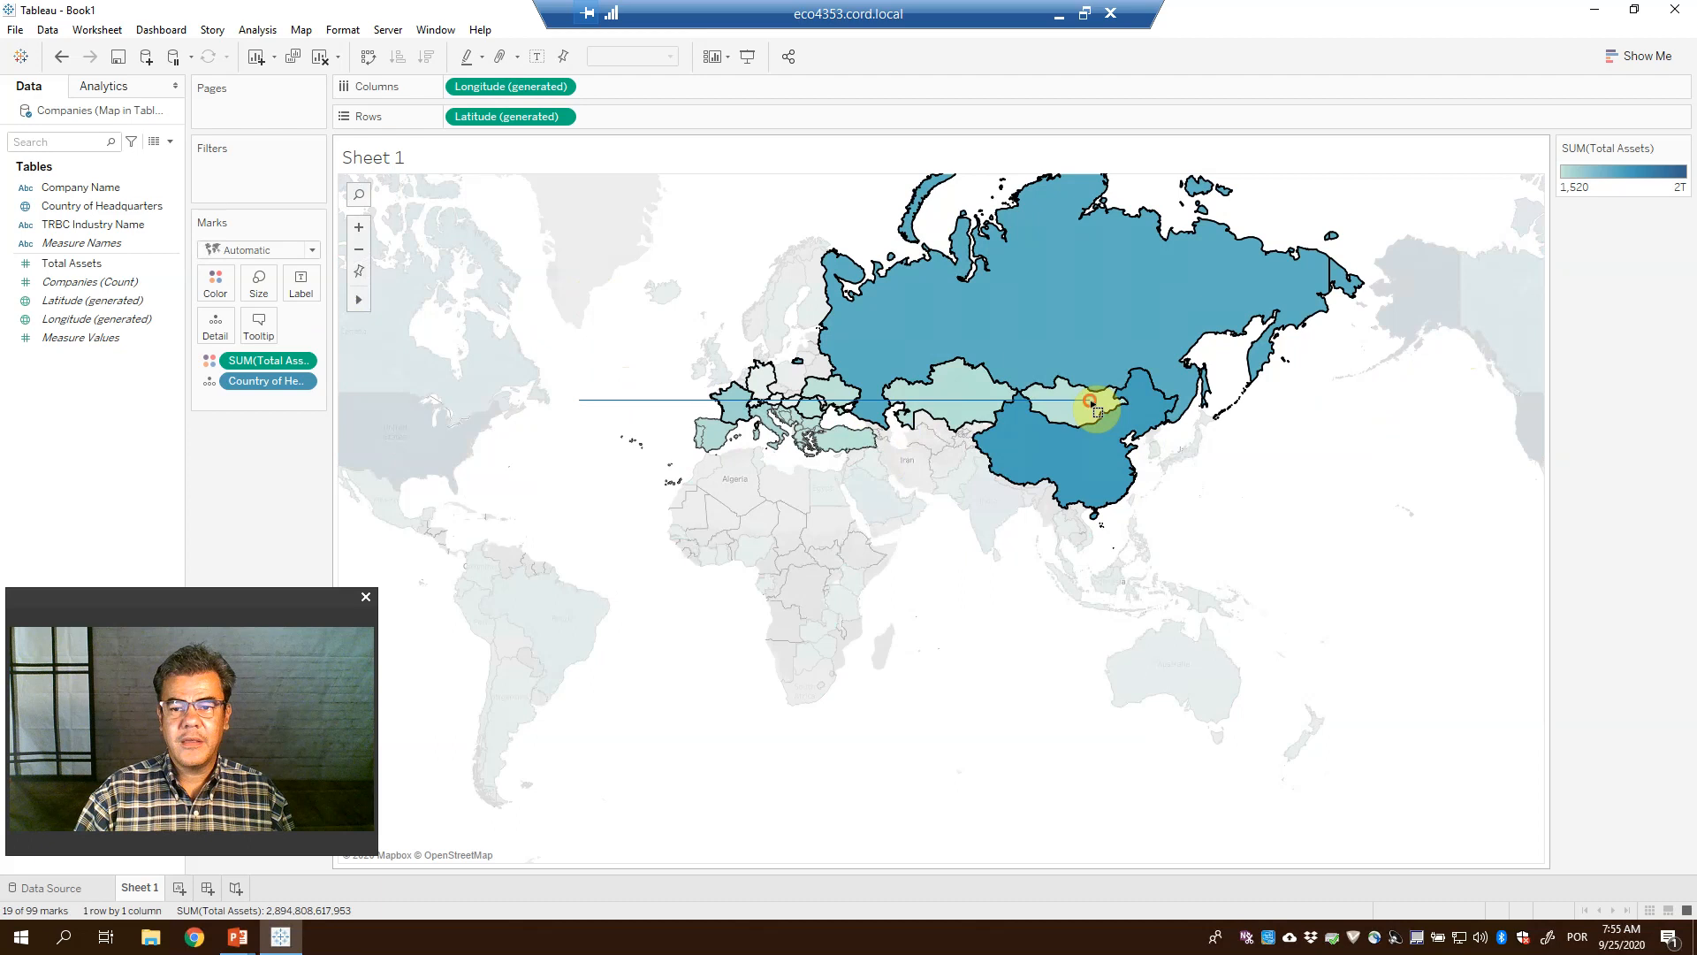
{"action": "left_click", "coordinate": [1295, 491]}
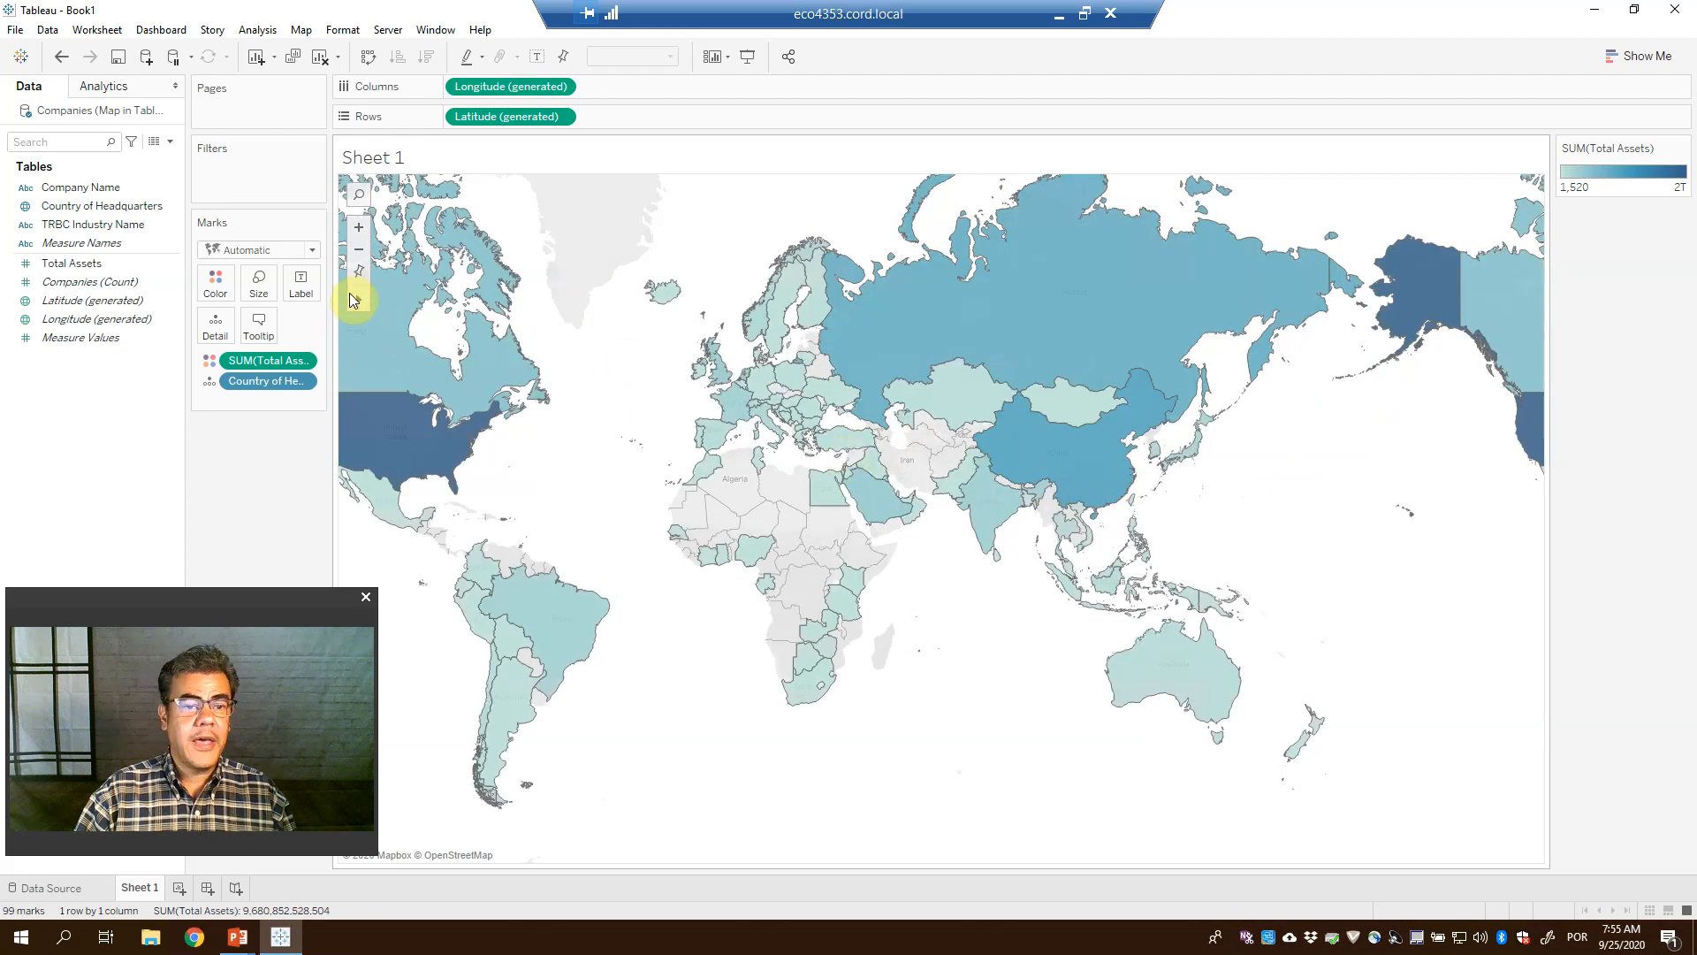
Pan the world map to the right and check Canada's total assets value
{"action": "mouse_move", "coordinate": [354, 302]}
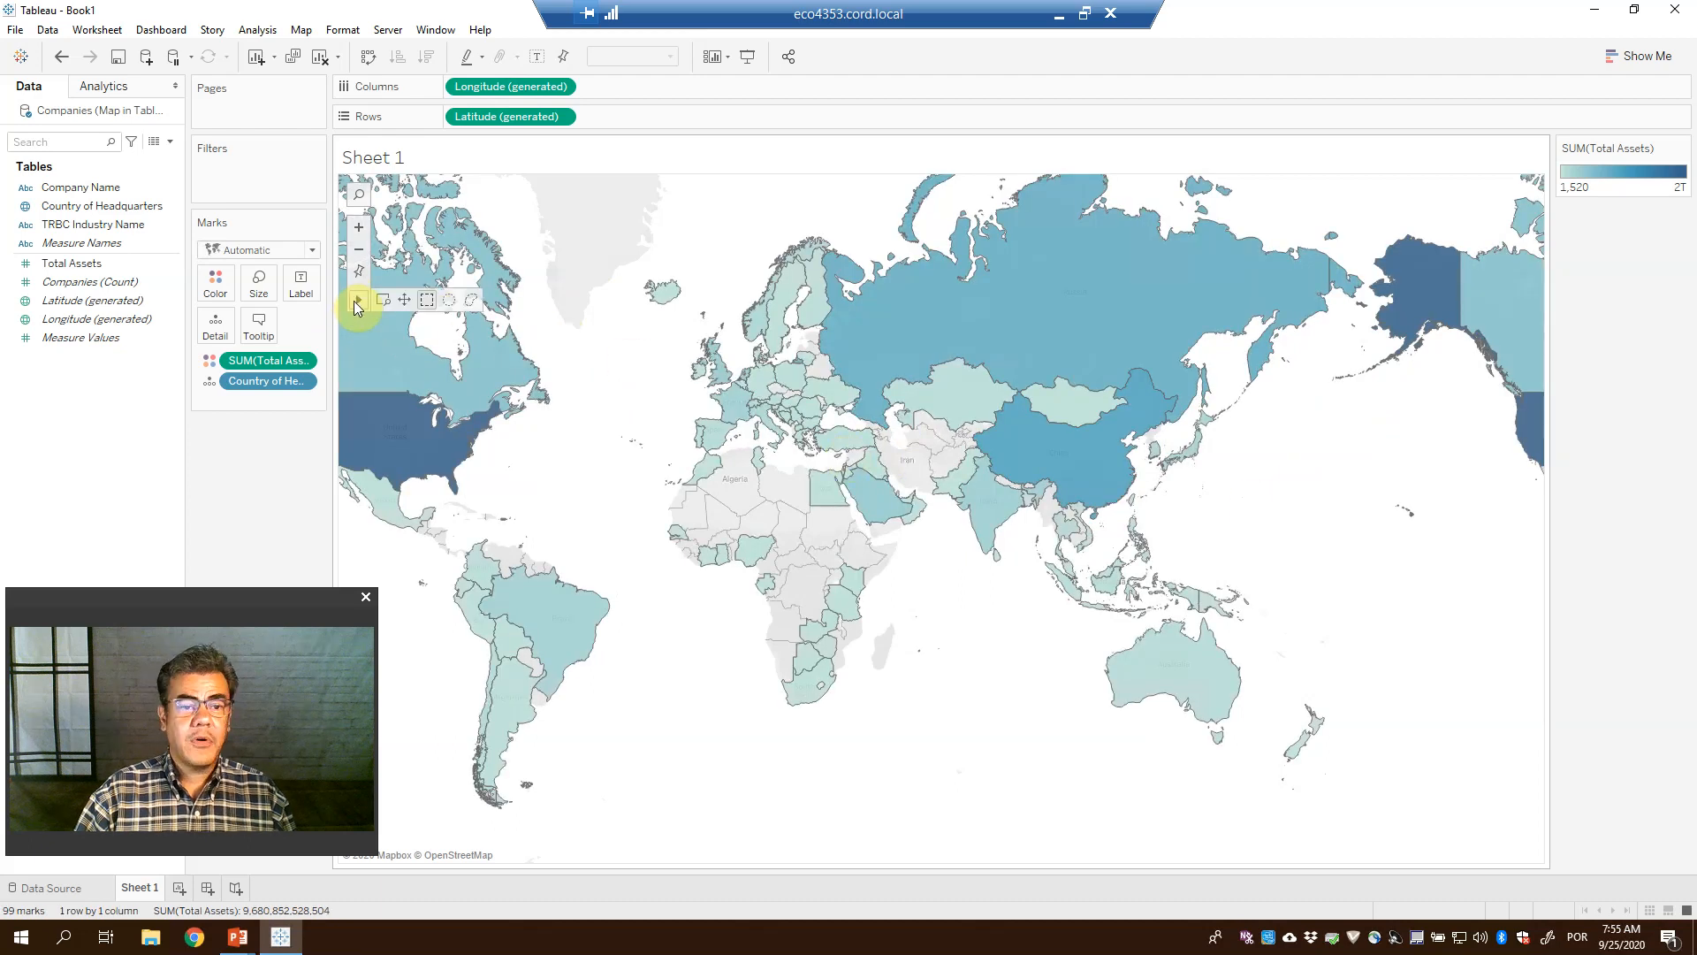
{"action": "left_click", "coordinate": [402, 299]}
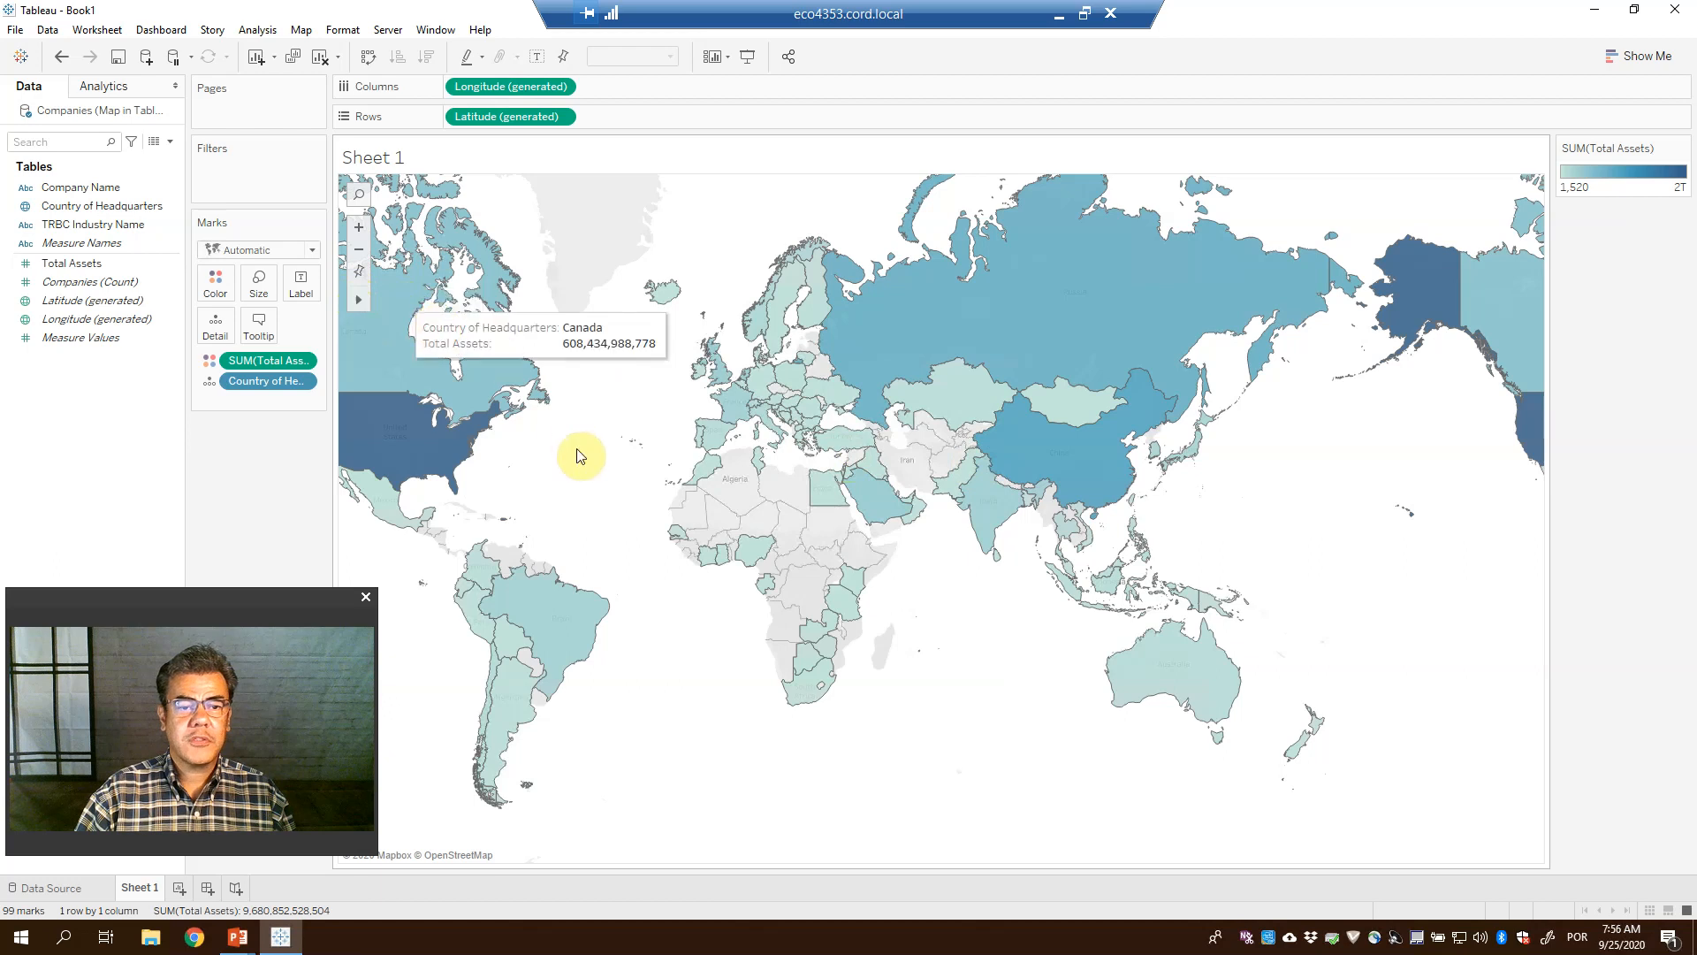
{"action": "left_click_drag", "start_coordinate": [576, 454], "coordinate": [758, 464]}
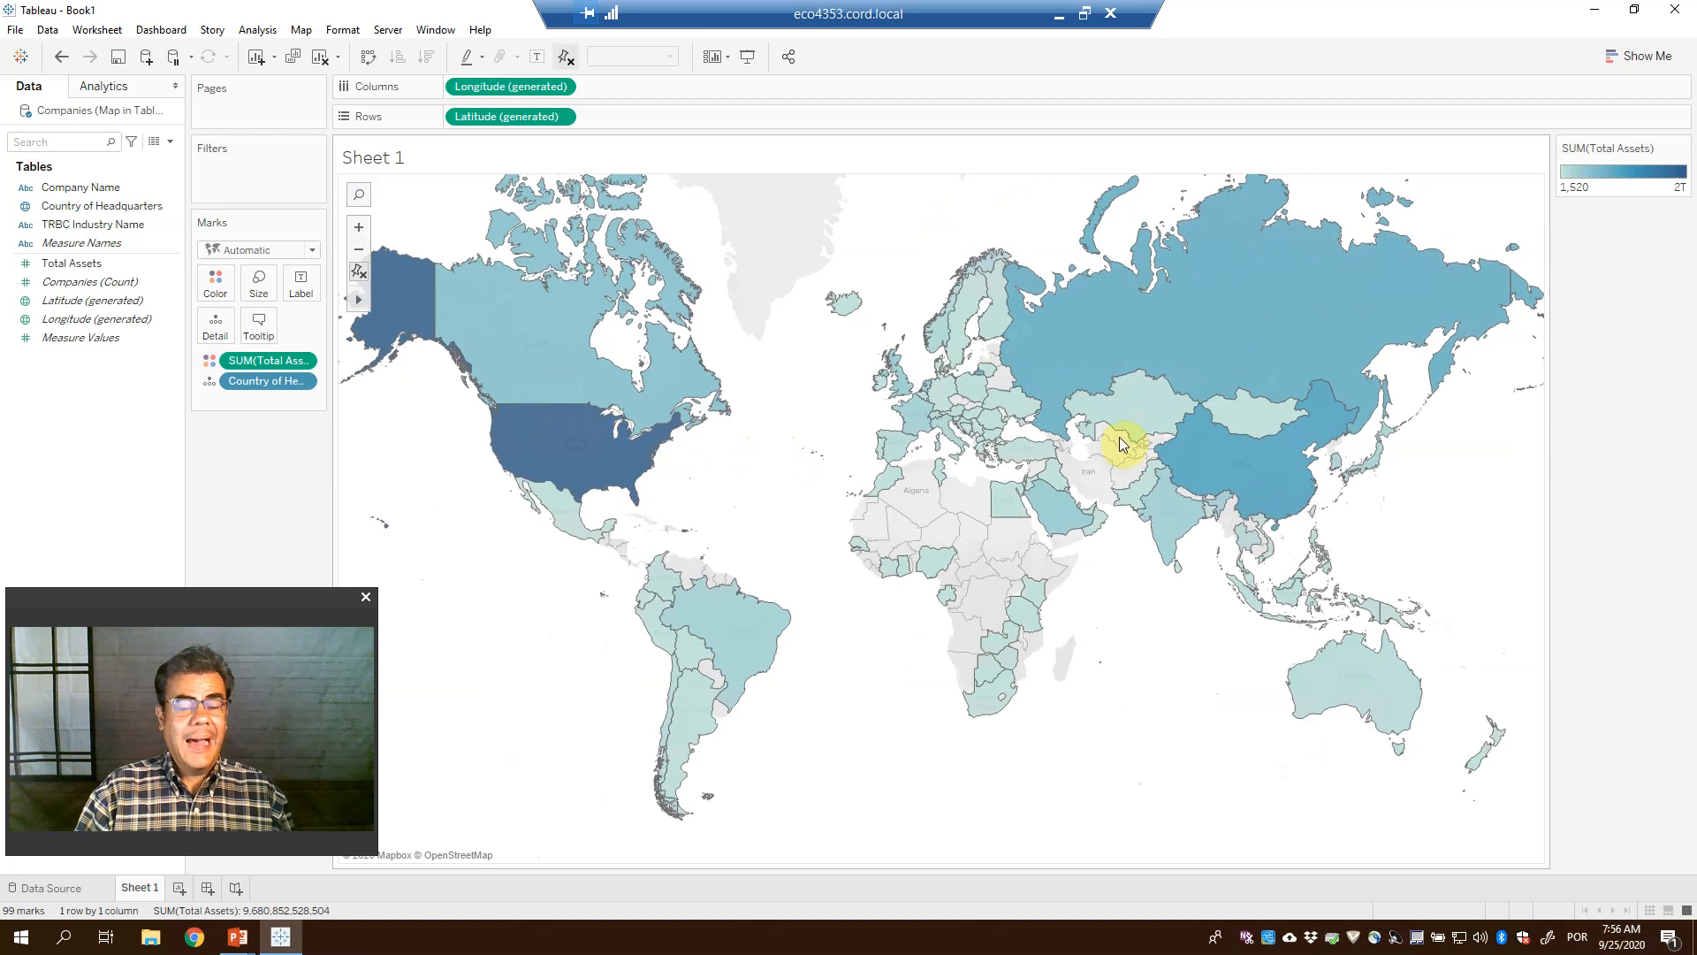
{"action": "left_click", "coordinate": [670, 331]}
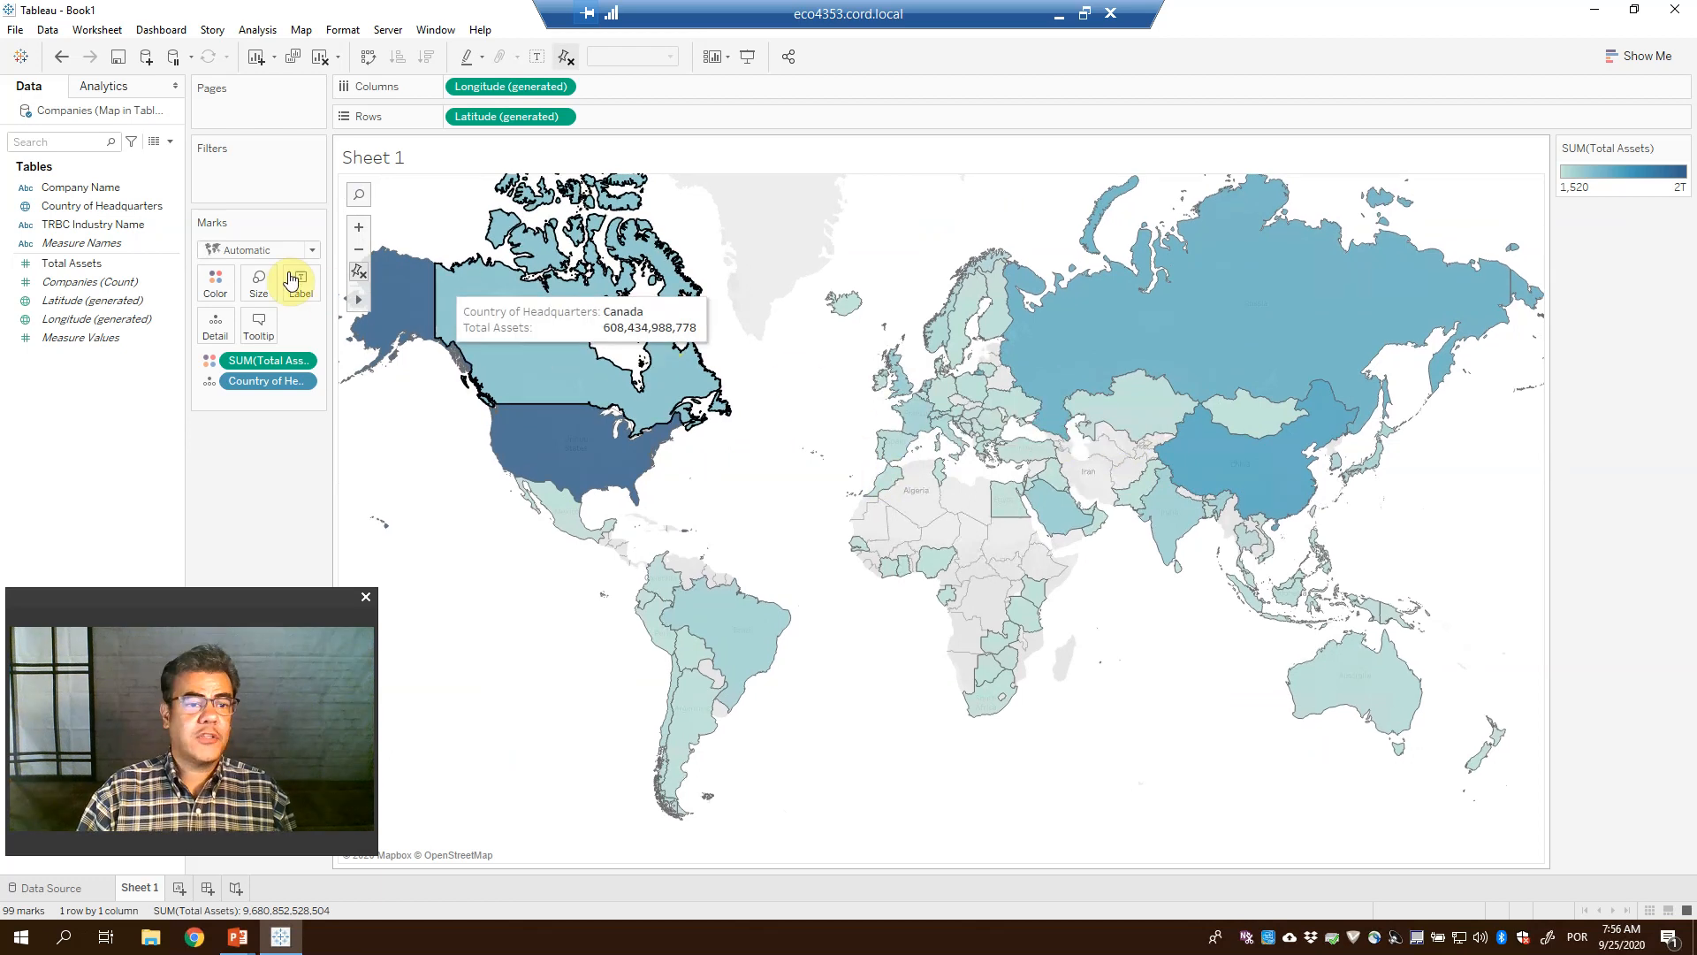
Recolour the total assets shading with the Orange palette
{"action": "left_click", "coordinate": [215, 282]}
{"action": "left_click", "coordinate": [277, 340]}
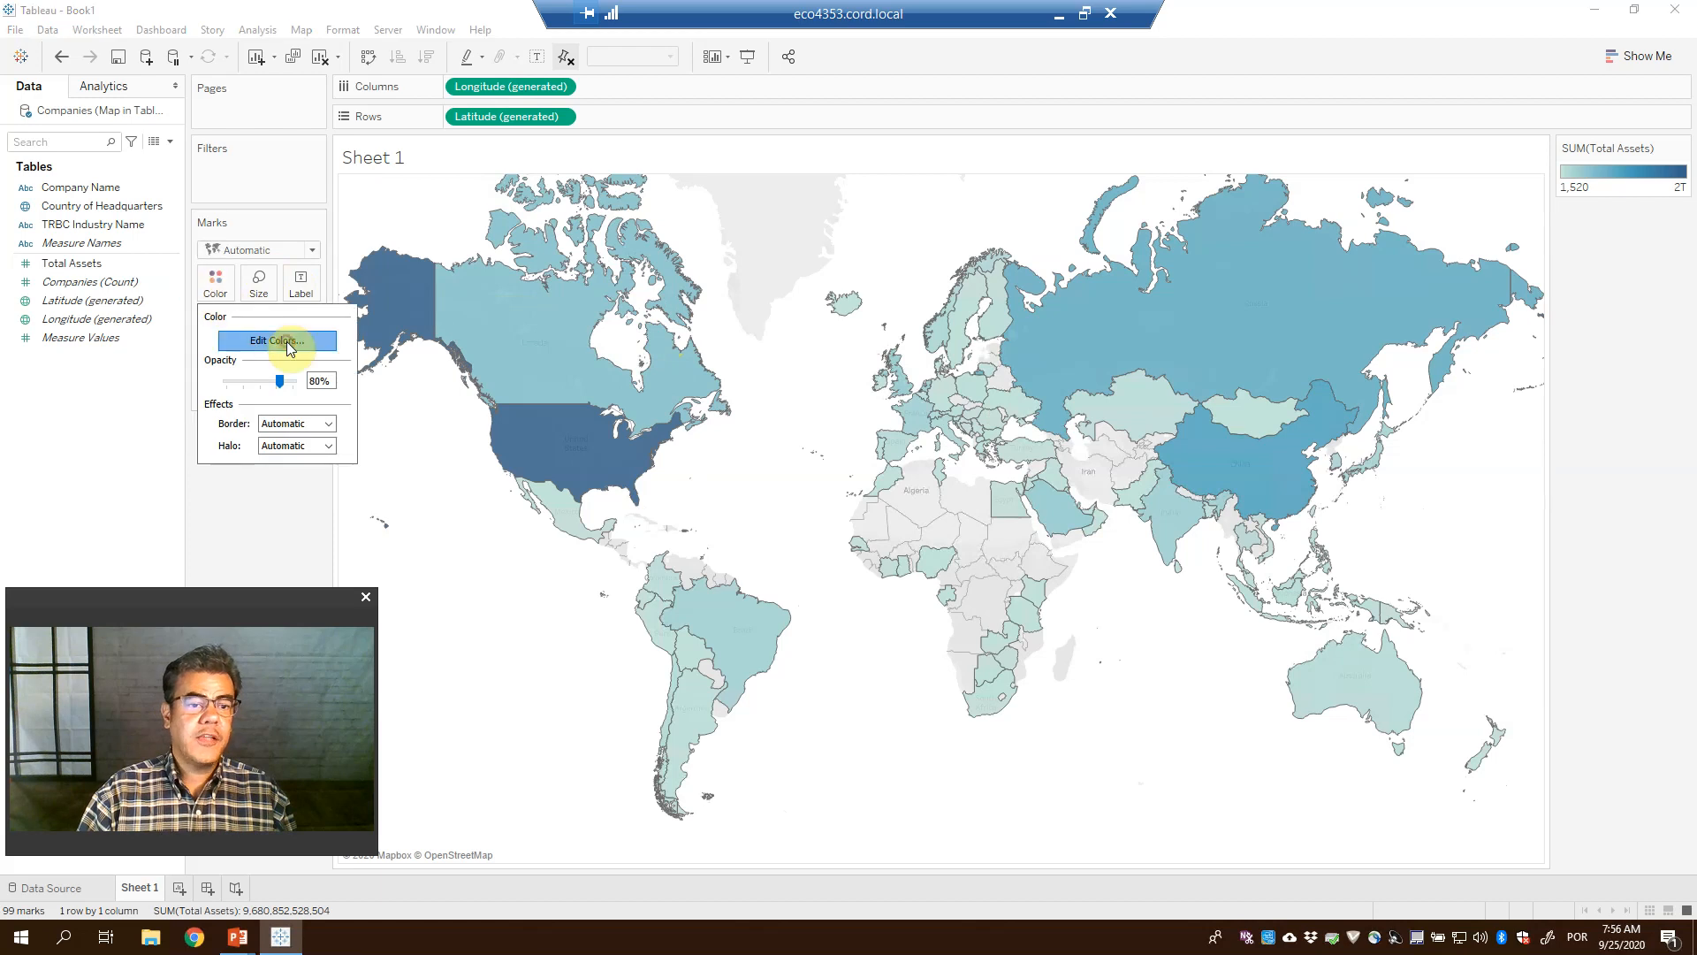
{"action": "left_click", "coordinate": [1018, 395]}
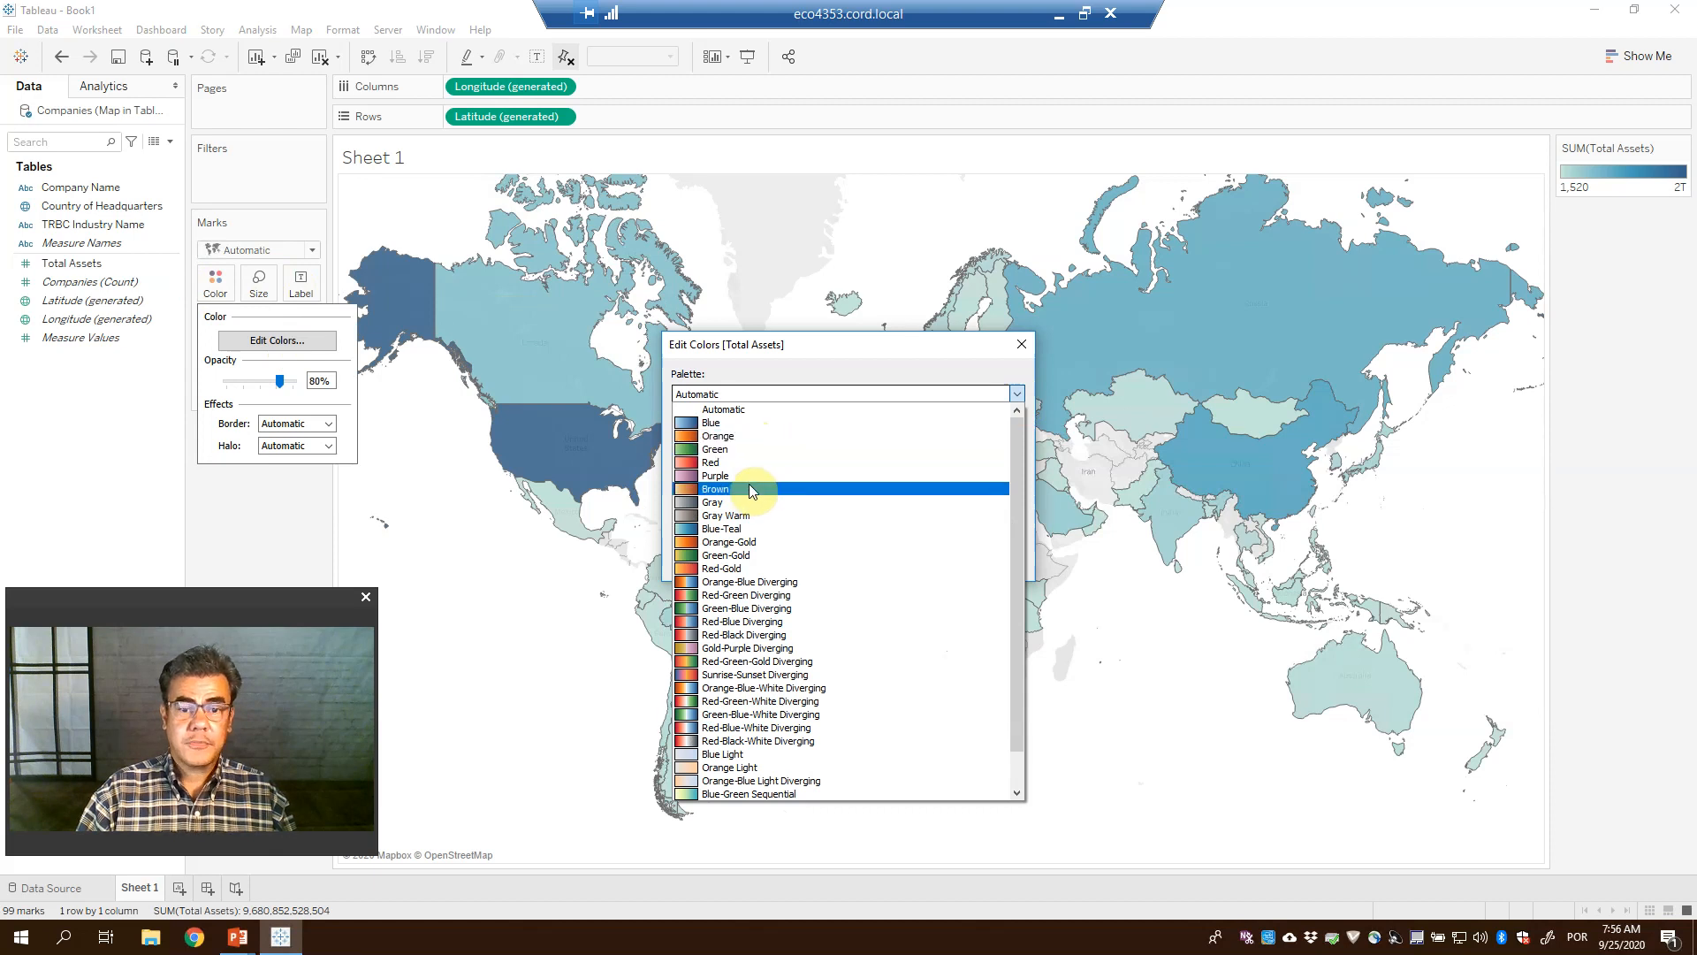
{"action": "left_click", "coordinate": [733, 438]}
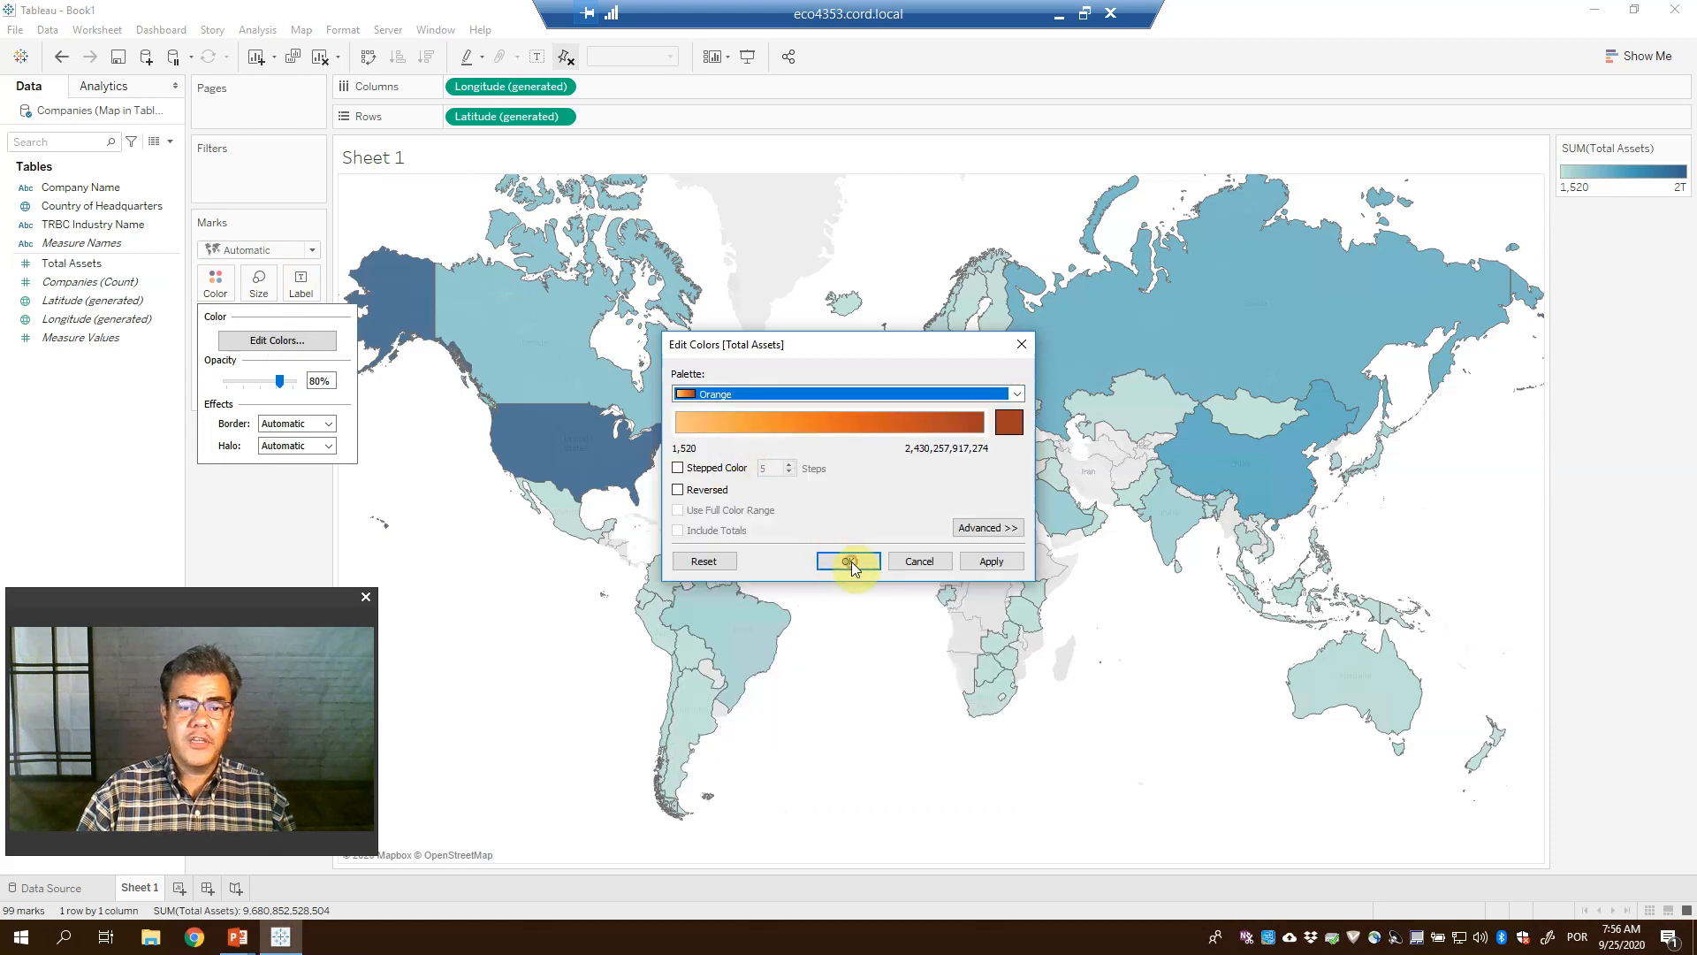
{"action": "left_click", "coordinate": [849, 562]}
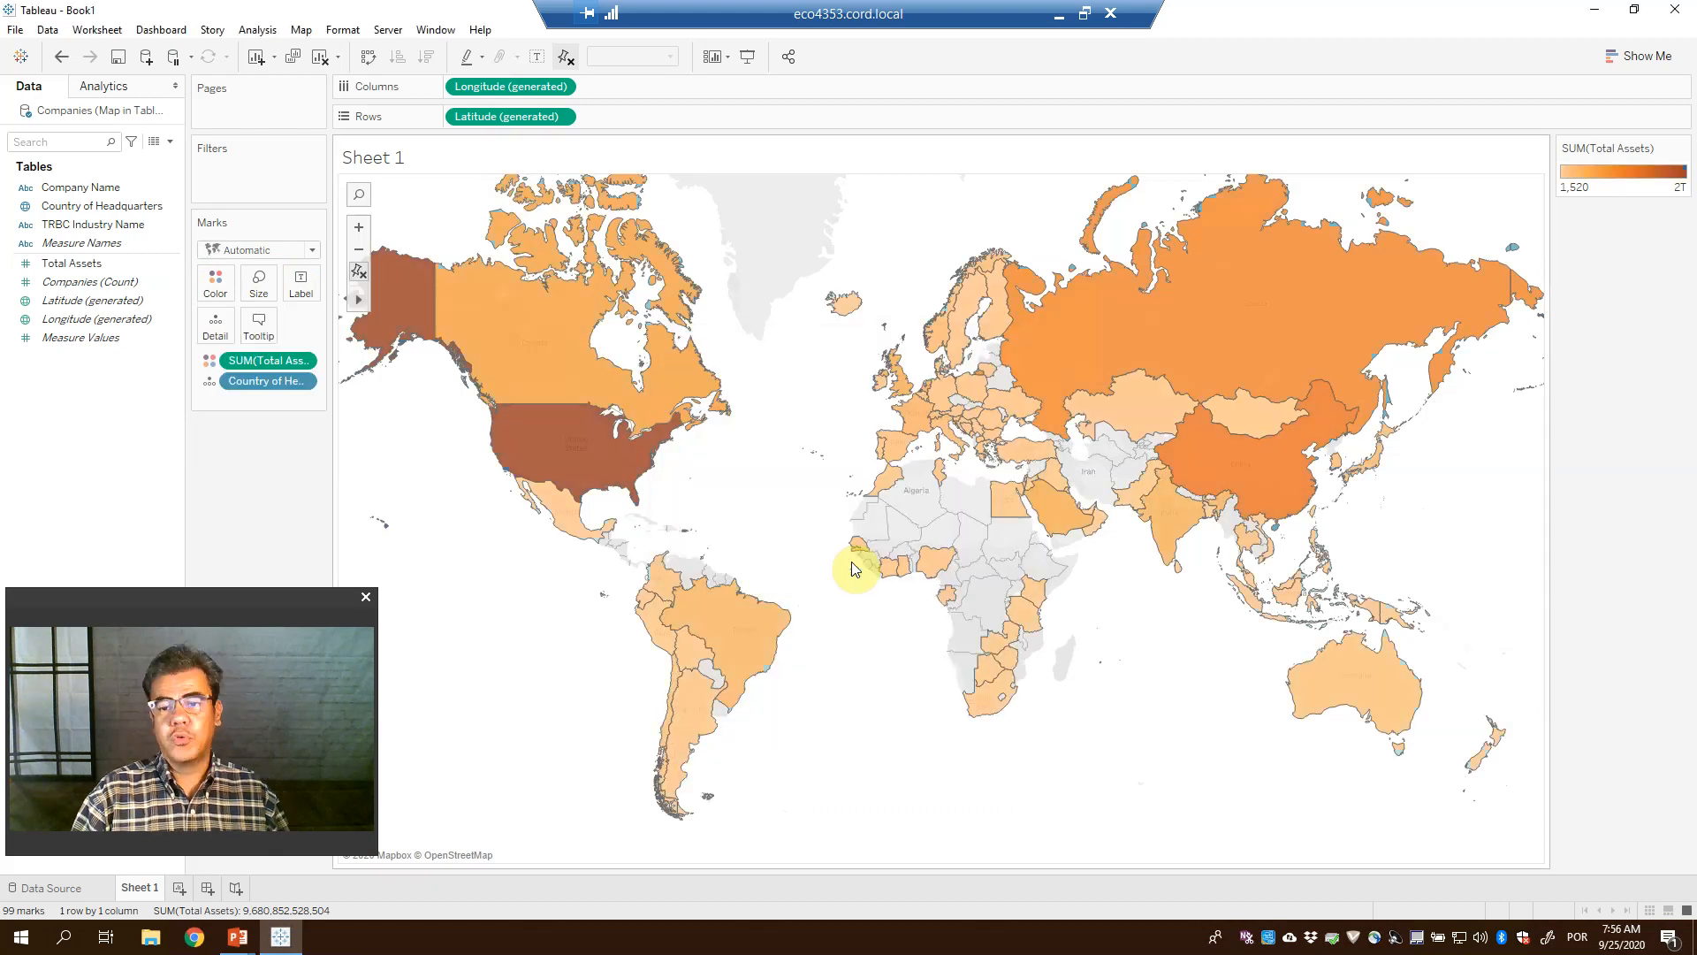
Hide the SUM(Total Assets) colour legend card
{"action": "left_click", "coordinate": [1684, 148]}
{"action": "left_click", "coordinate": [1614, 254]}
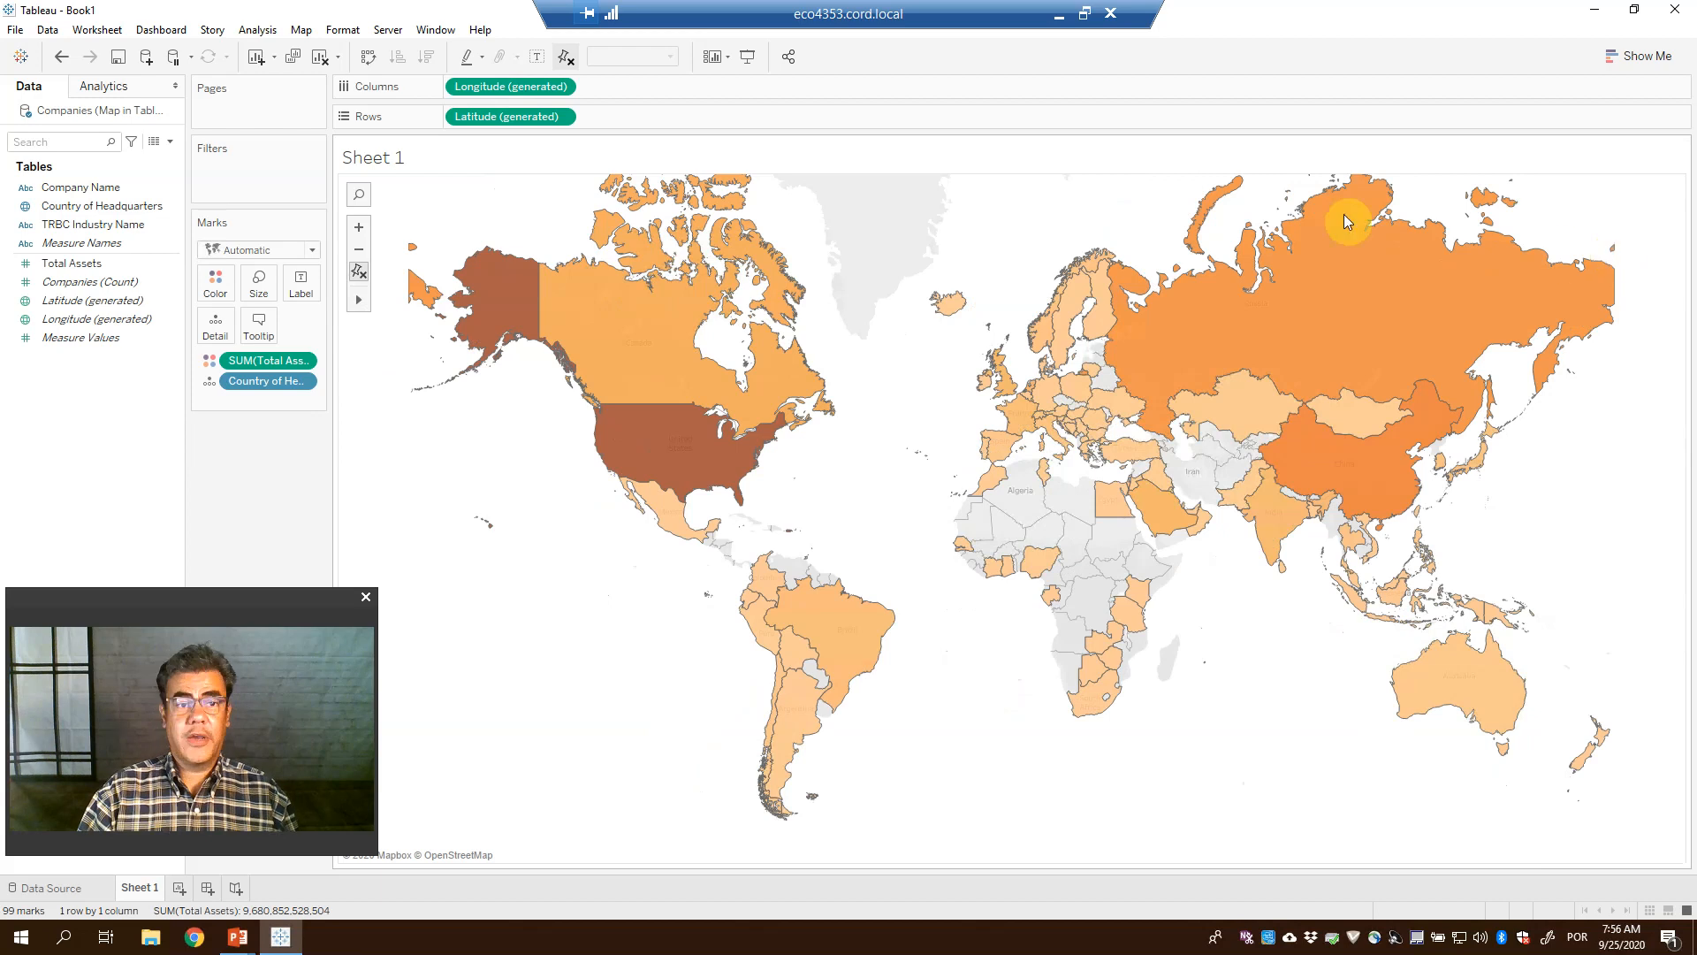
{"action": "left_click_drag", "start_coordinate": [187, 601], "coordinate": [217, 535]}
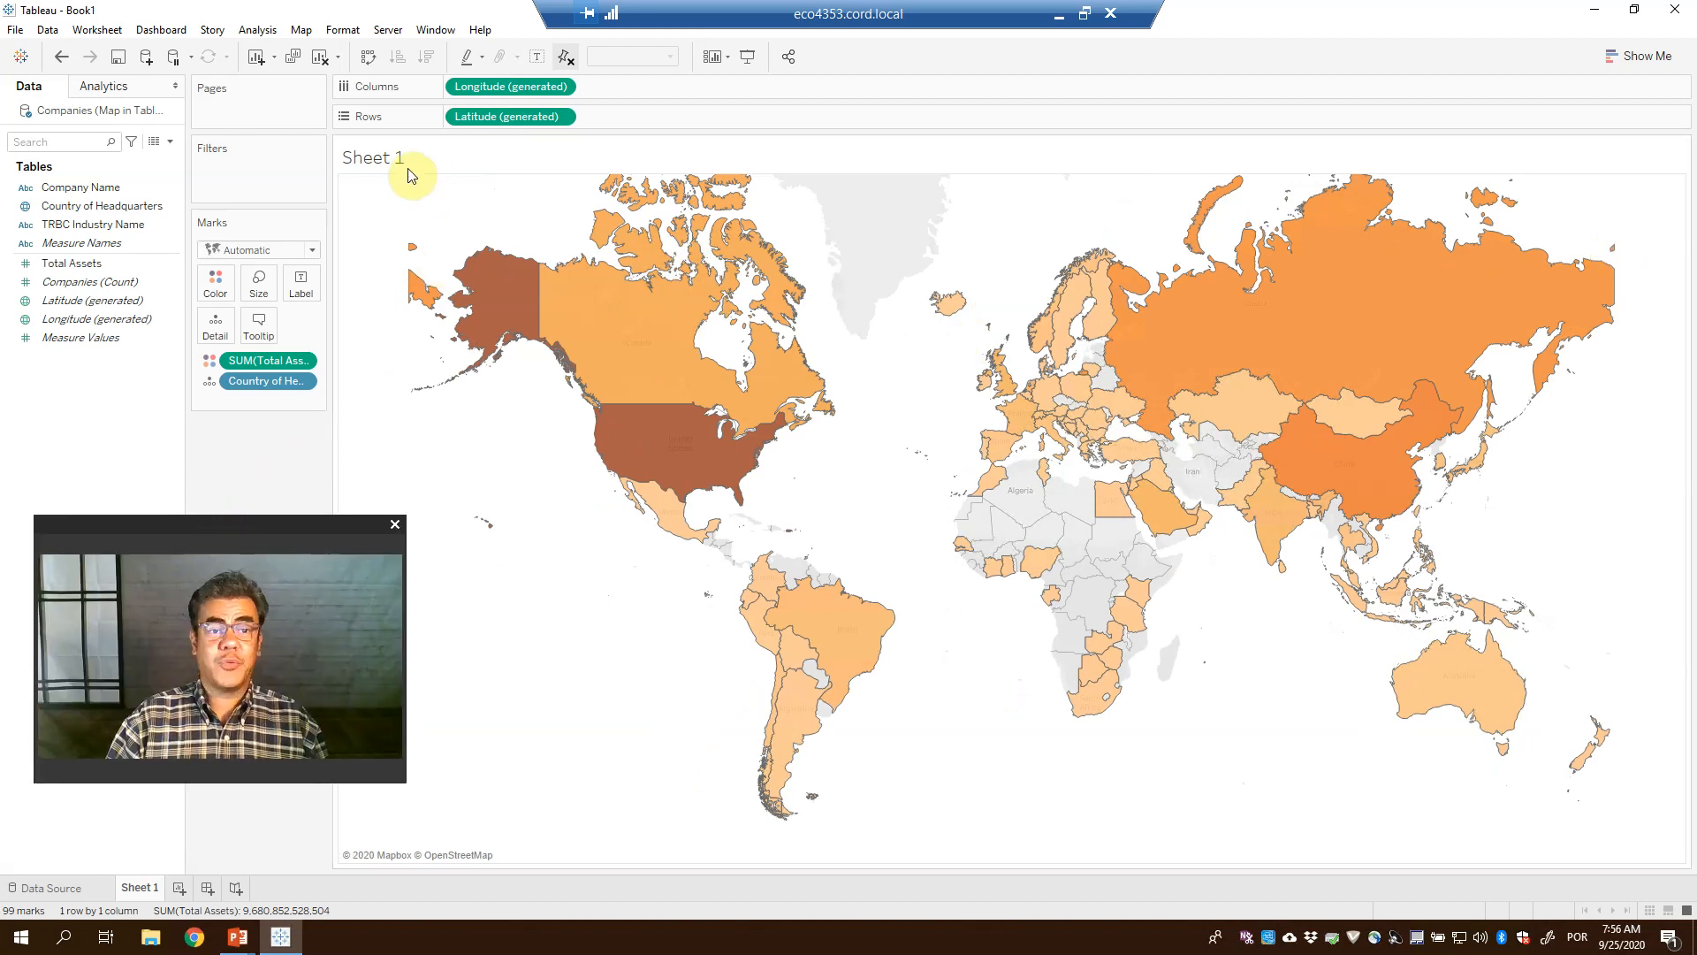
Rename Sheet 1 to 'World map - Assets' and reopen Edit Title showing <Sheet Name>
{"action": "left_click", "coordinate": [394, 165]}
{"action": "double_click", "coordinate": [404, 158]}
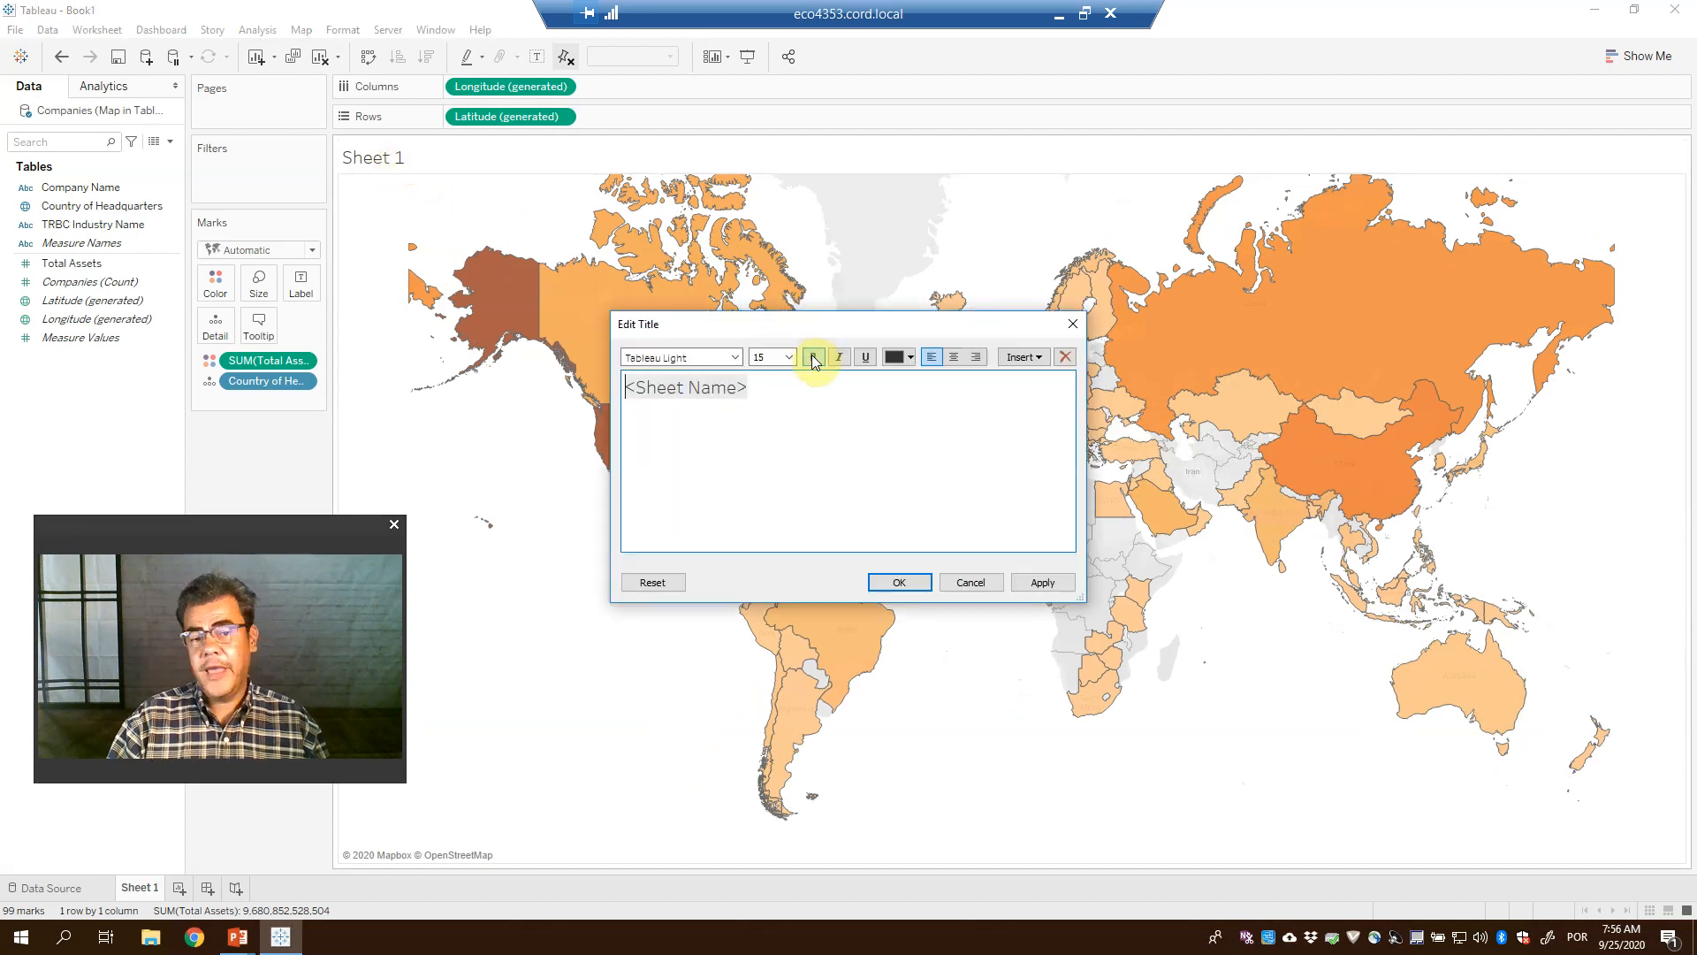
{"action": "left_click", "coordinate": [969, 582]}
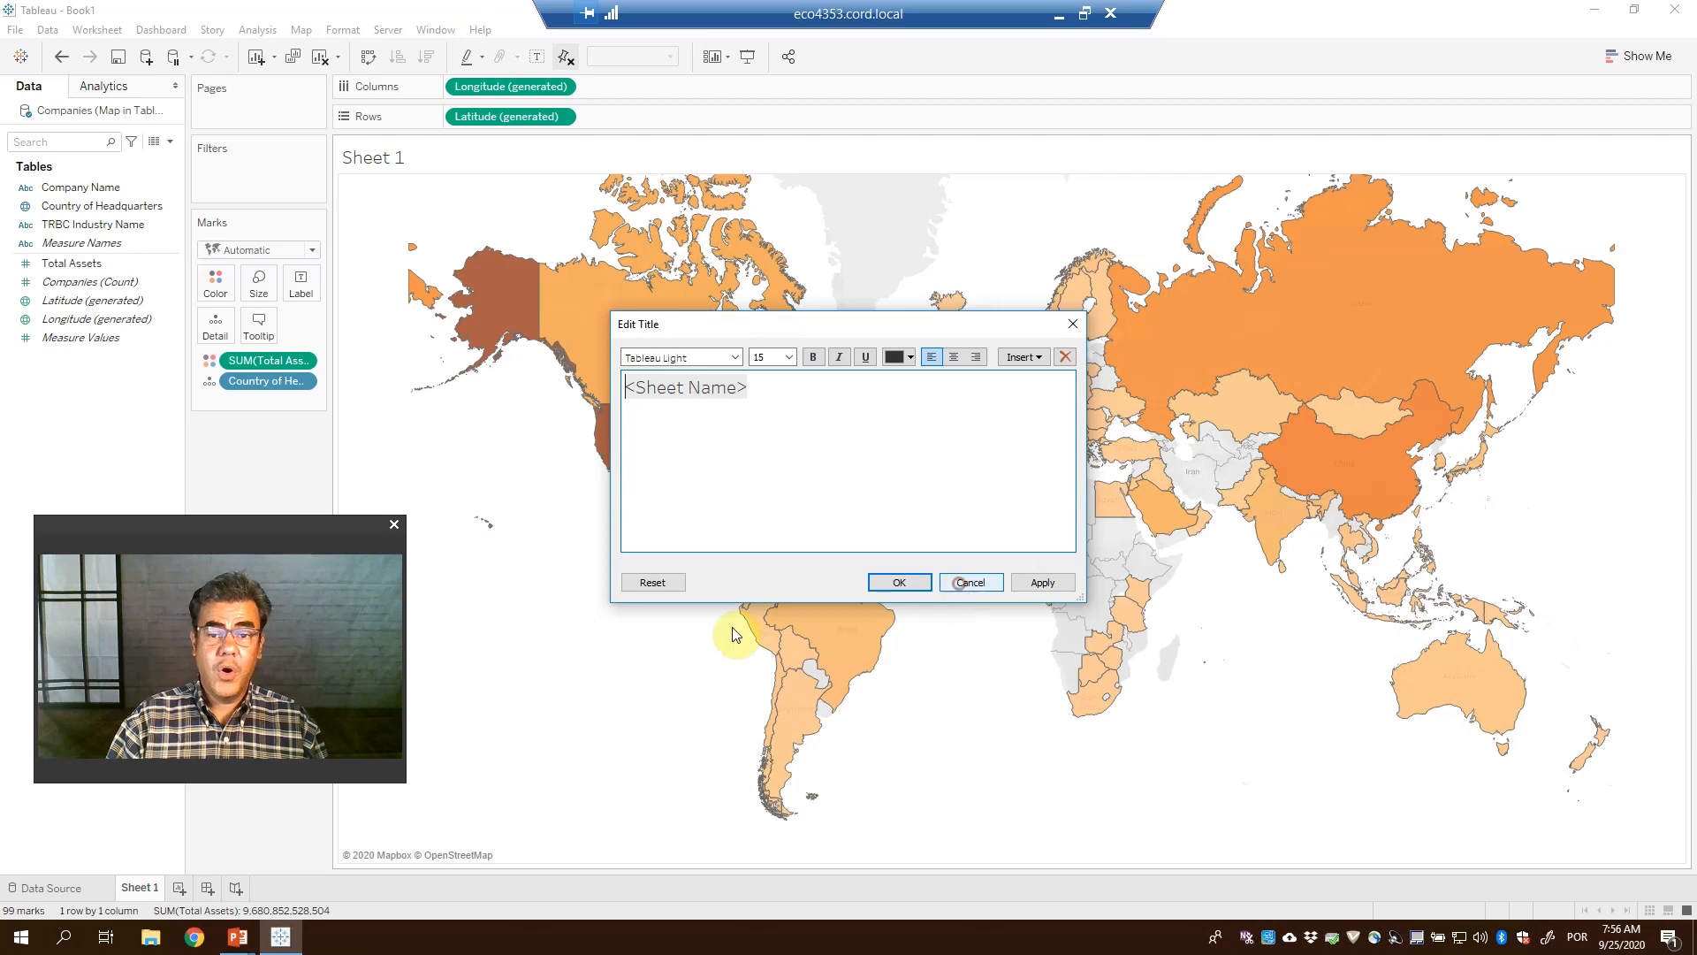
{"action": "double_click", "coordinate": [140, 888]}
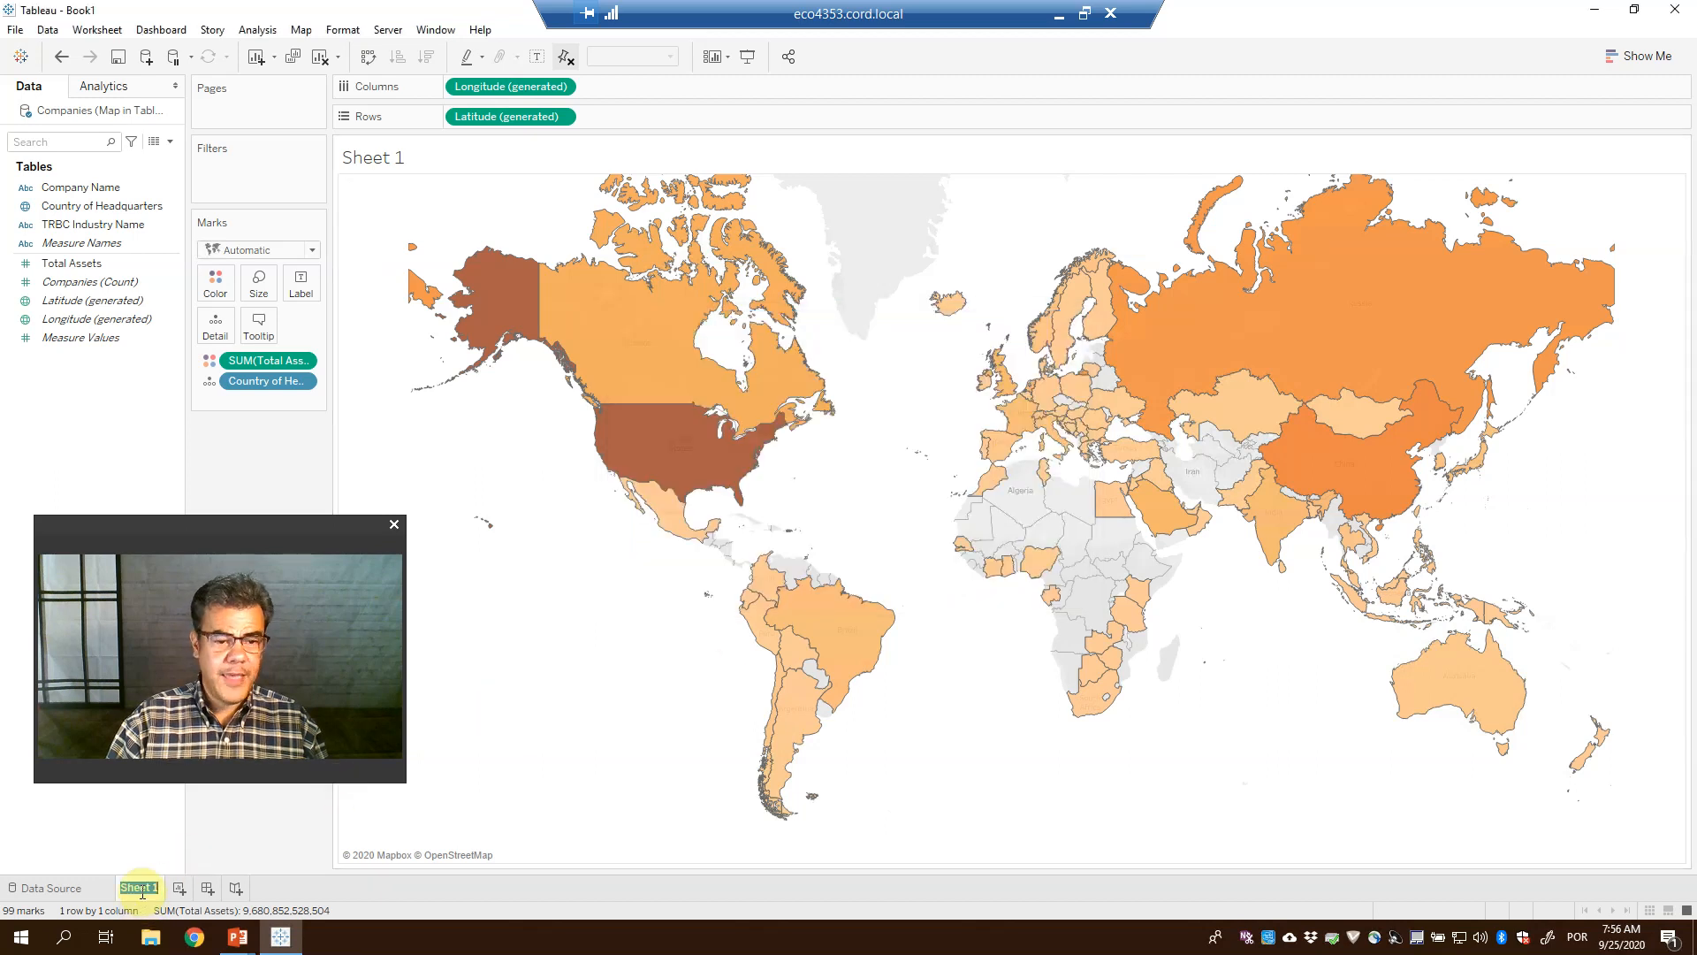
{"action": "type", "text": "W"}
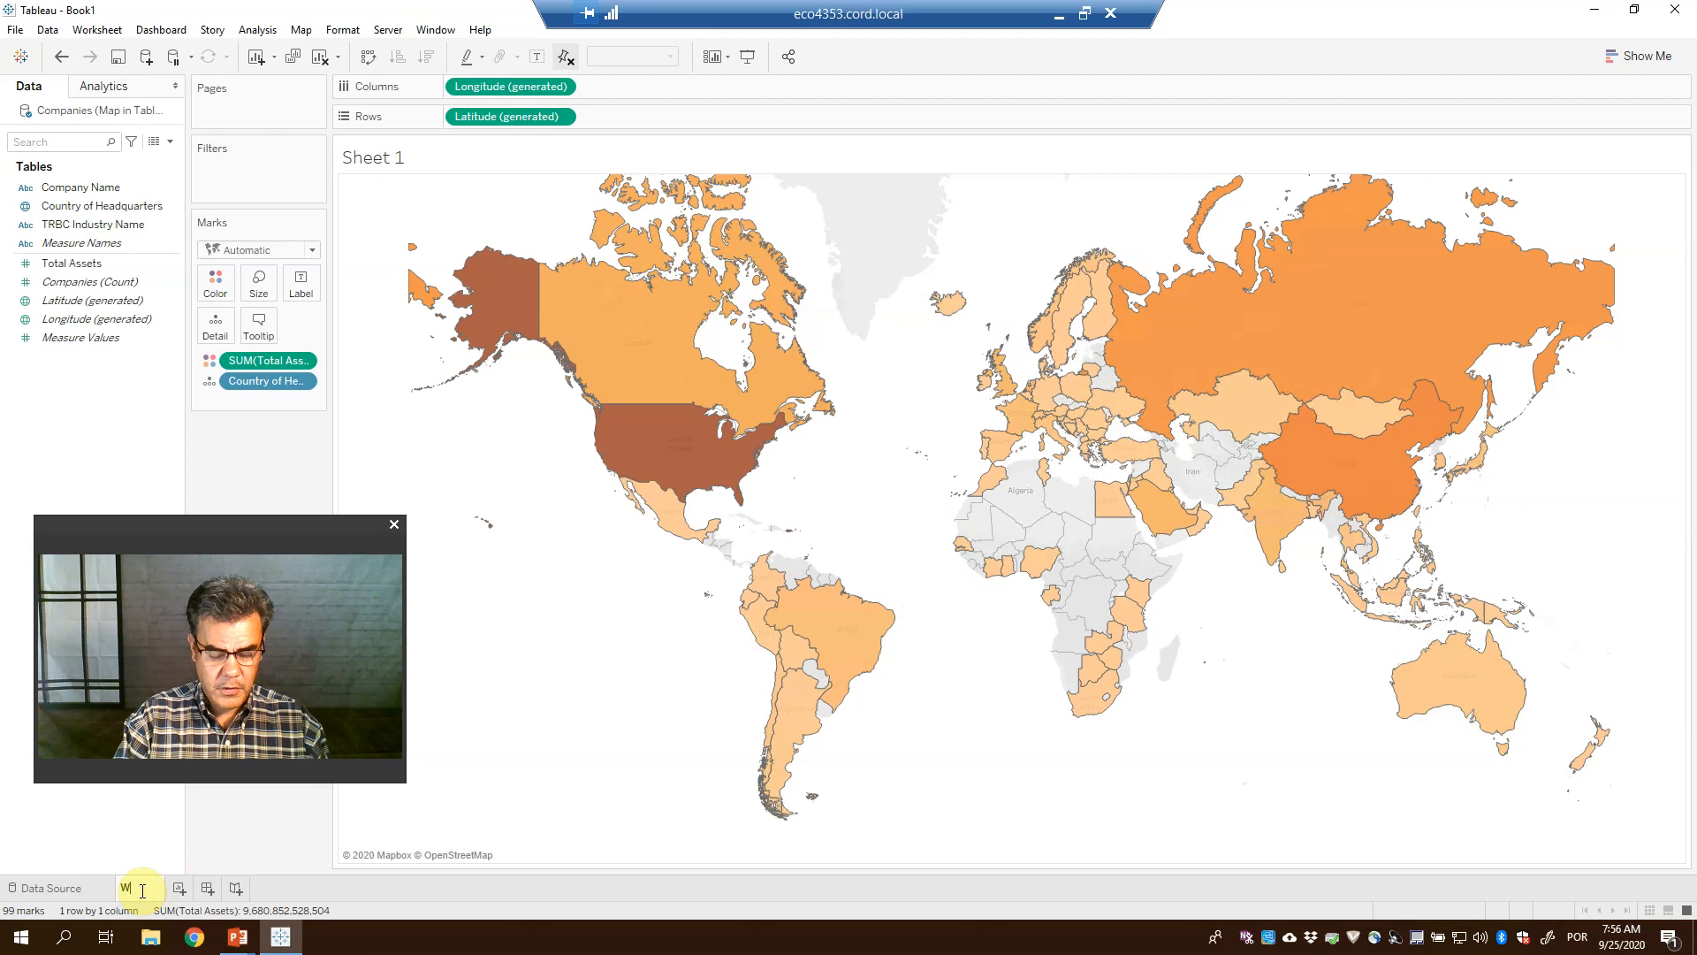
{"action": "type", "text": "orld map - A"}
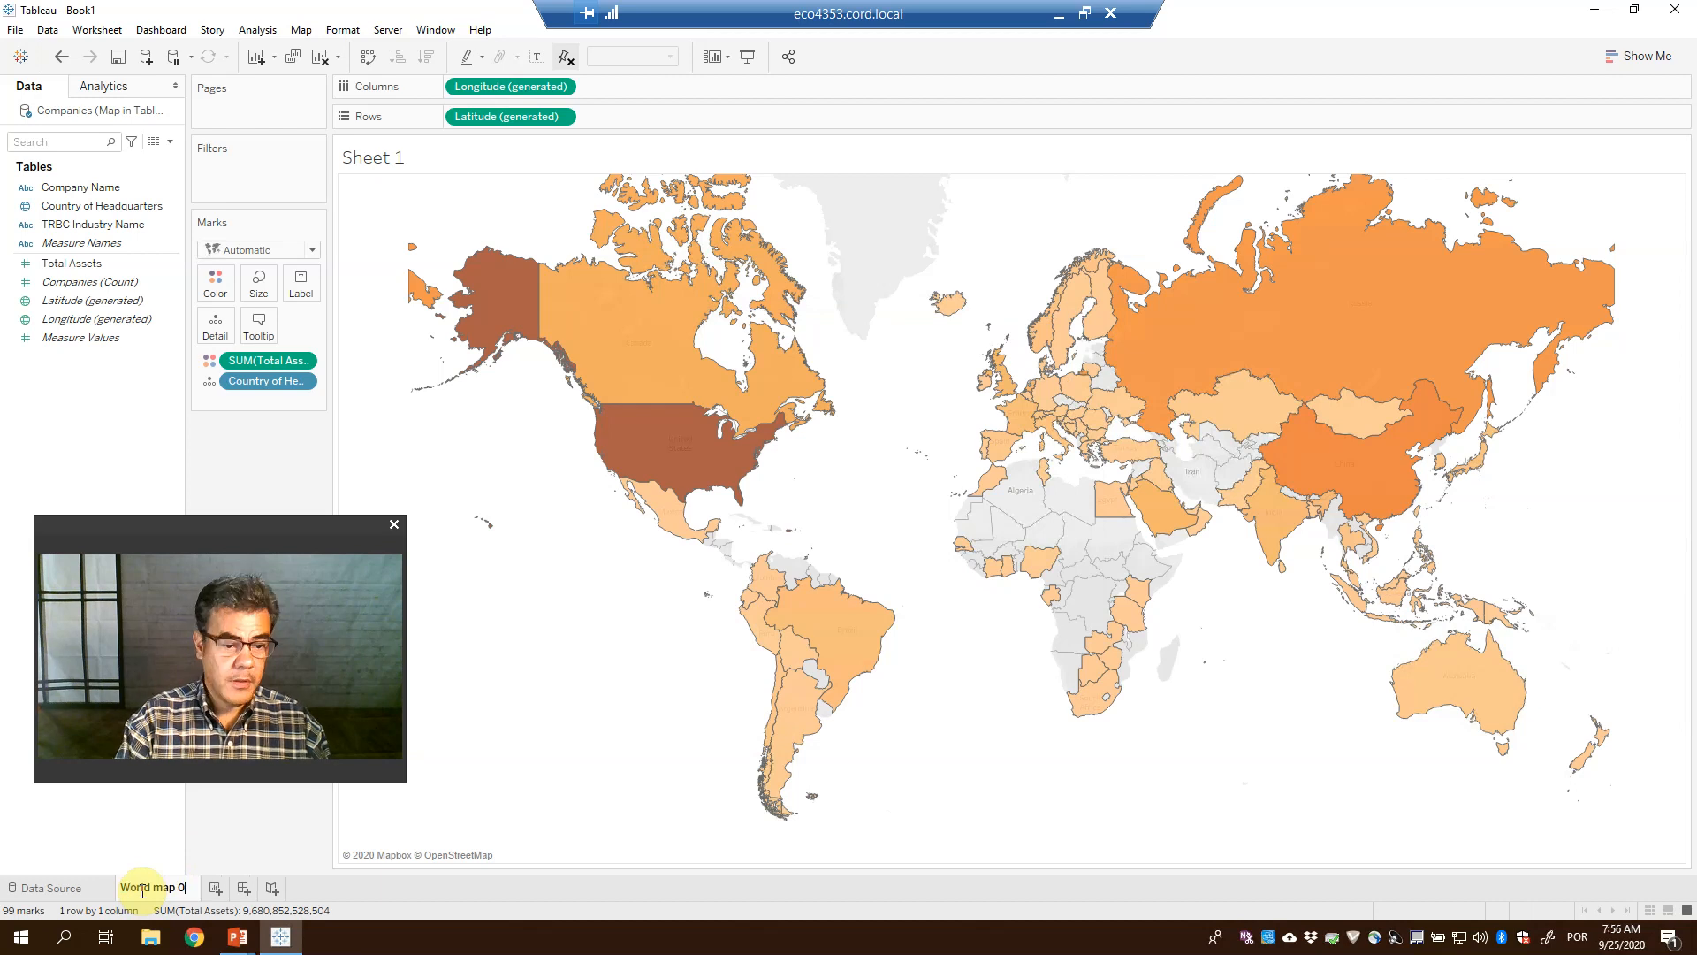
{"action": "type", "text": "ssets"}
{"action": "key", "text": "Return"}
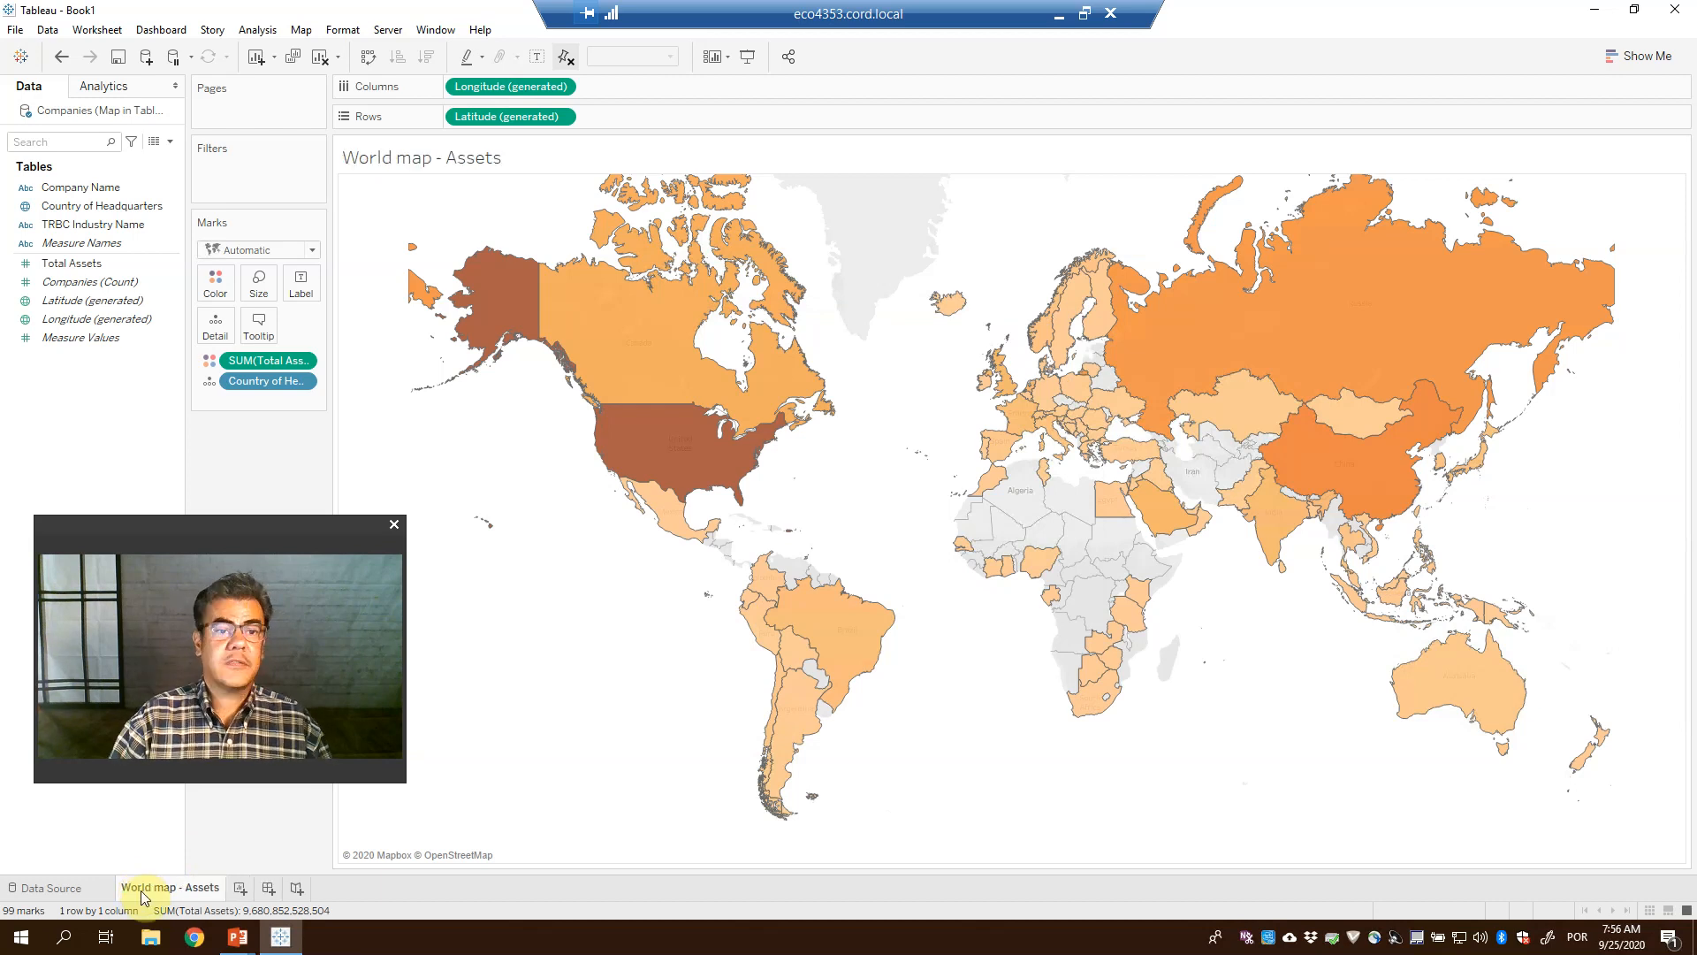
{"action": "double_click", "coordinate": [421, 171]}
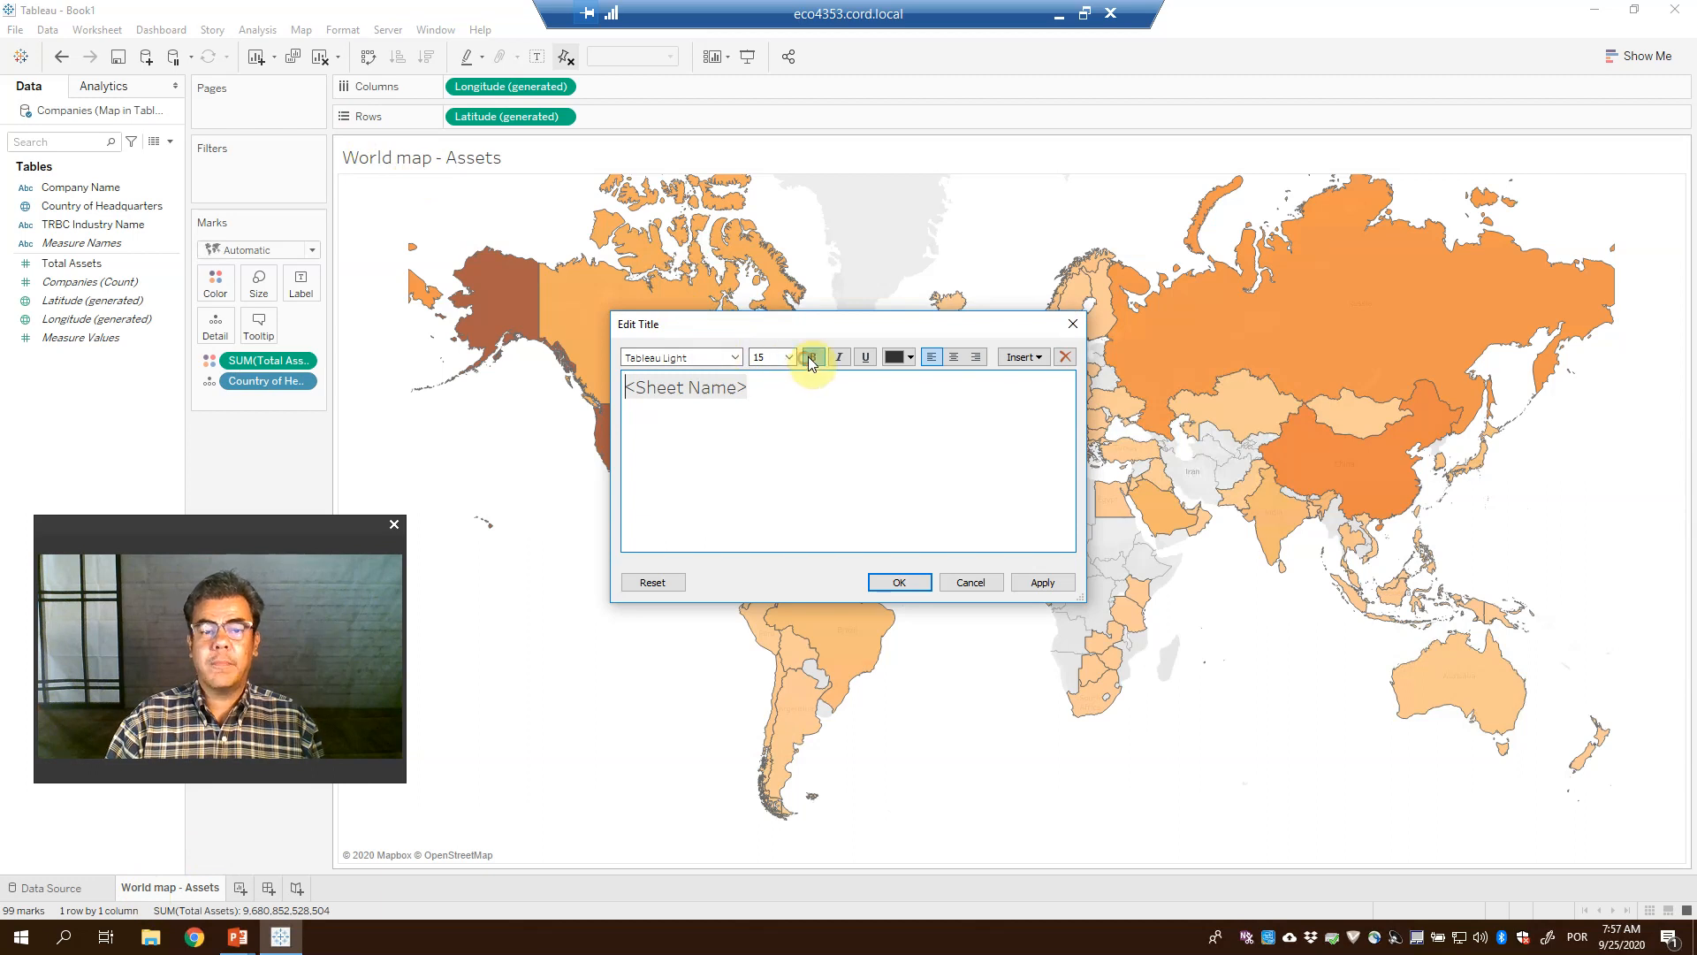
{"action": "left_click_drag", "start_coordinate": [794, 393], "coordinate": [658, 382]}
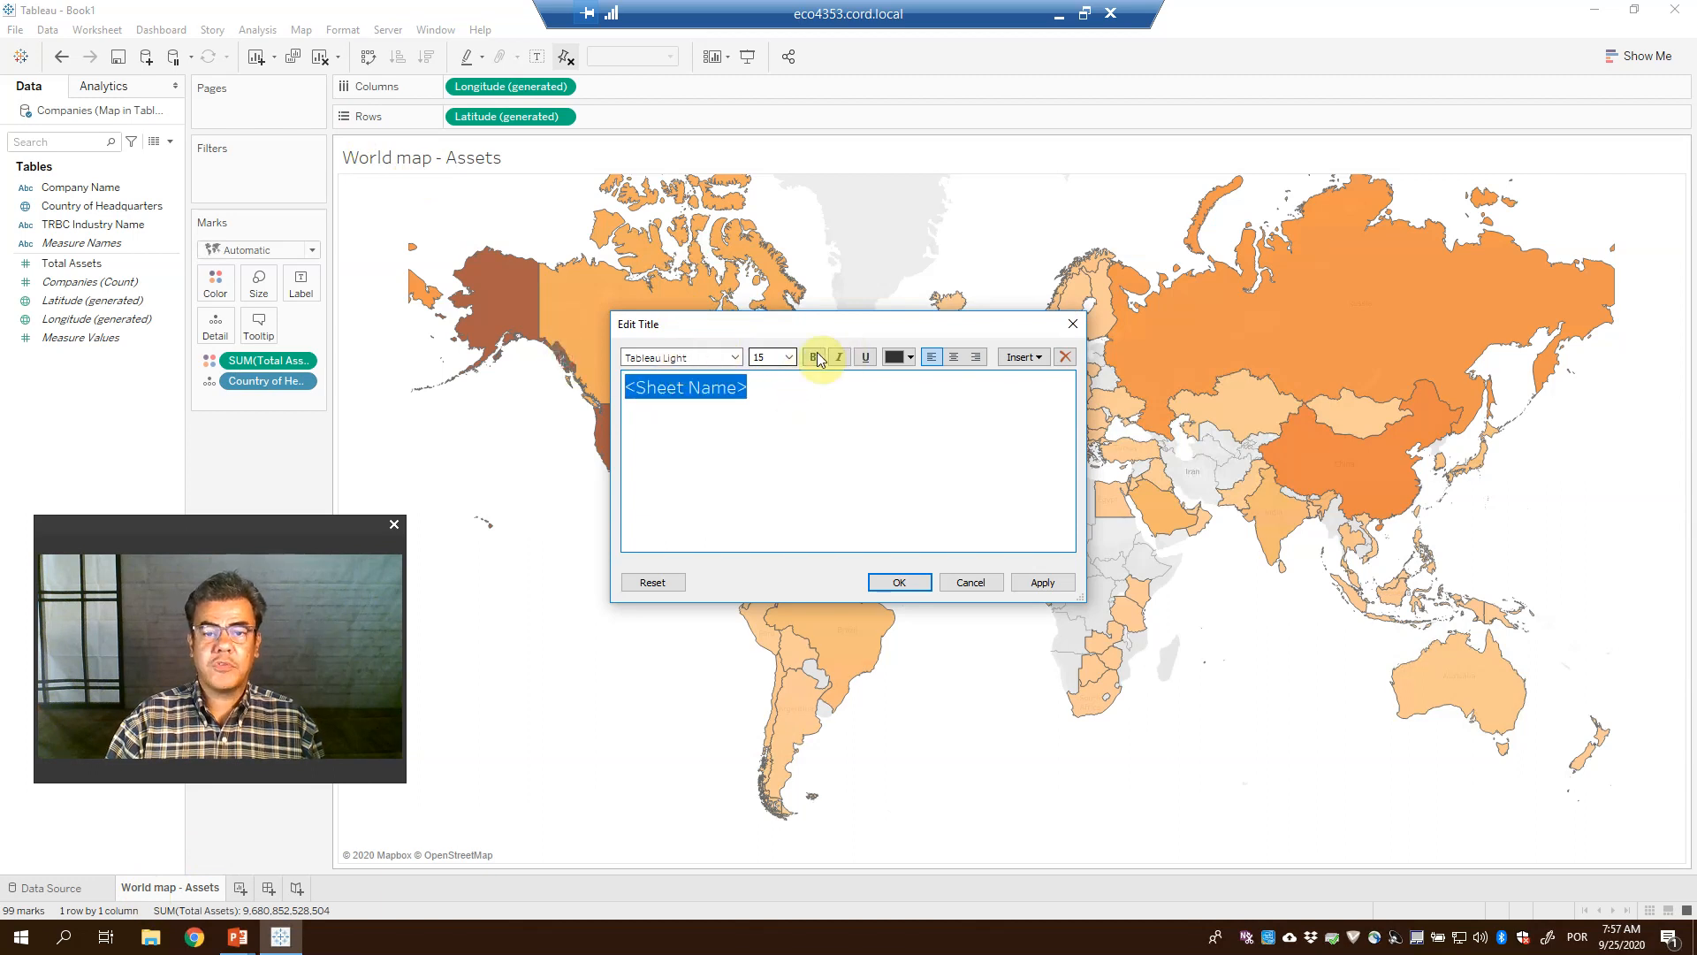
{"action": "left_click", "coordinate": [815, 358]}
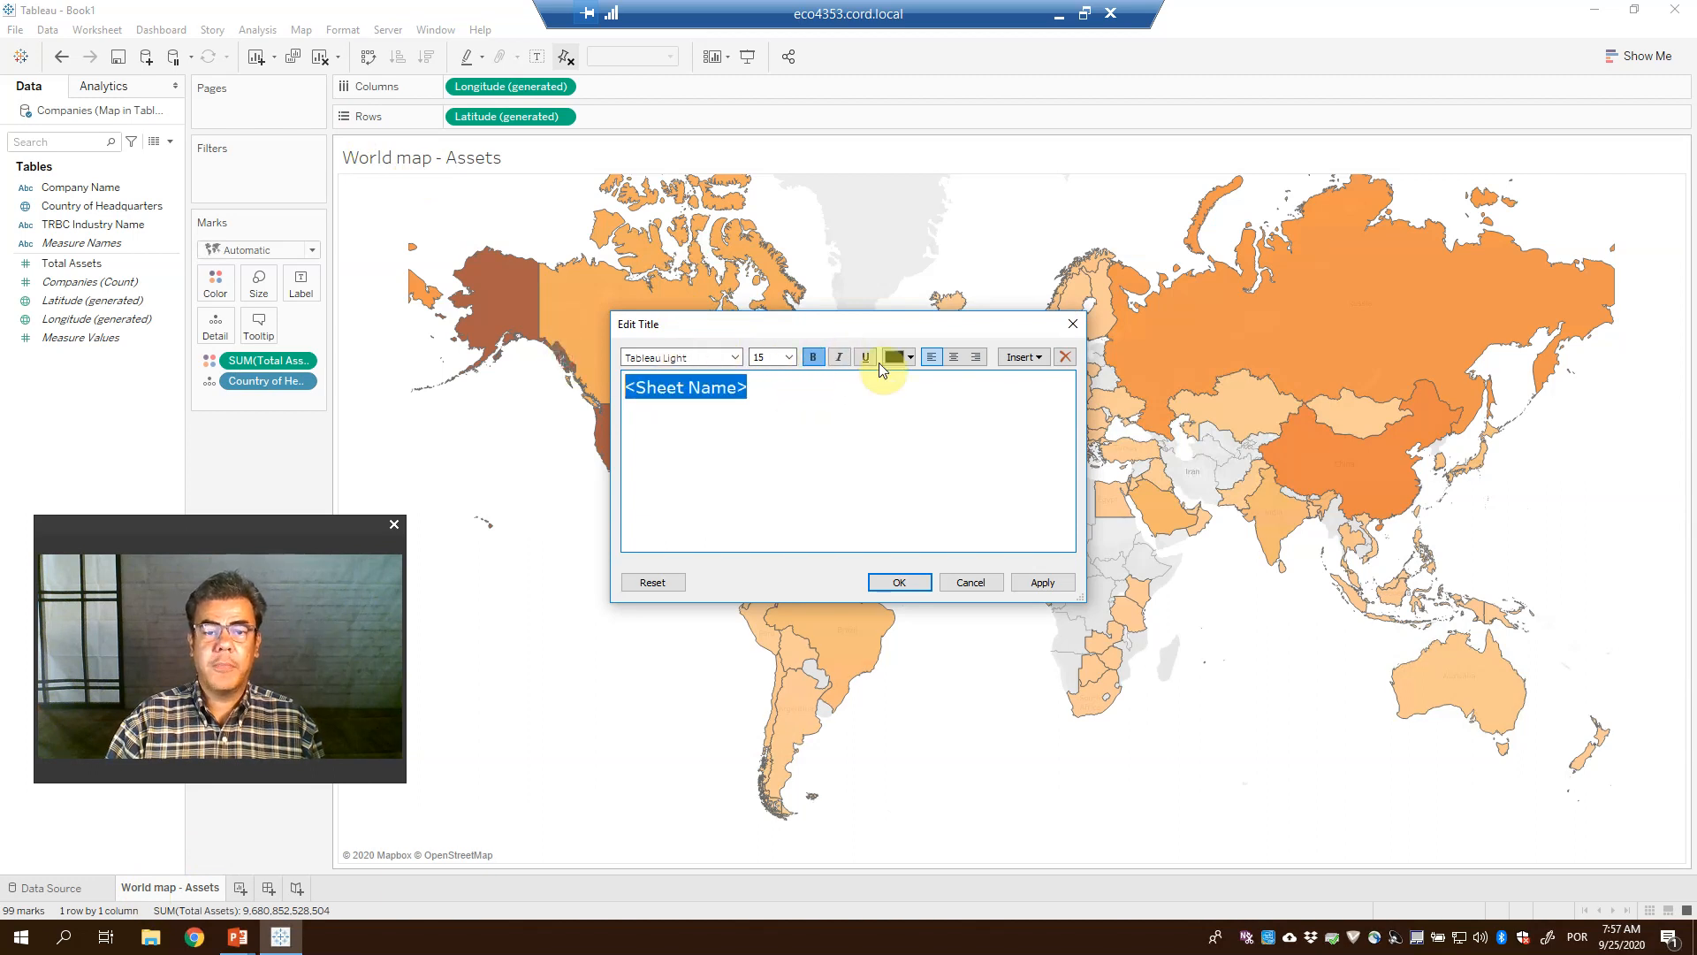
{"action": "left_click", "coordinate": [954, 357]}
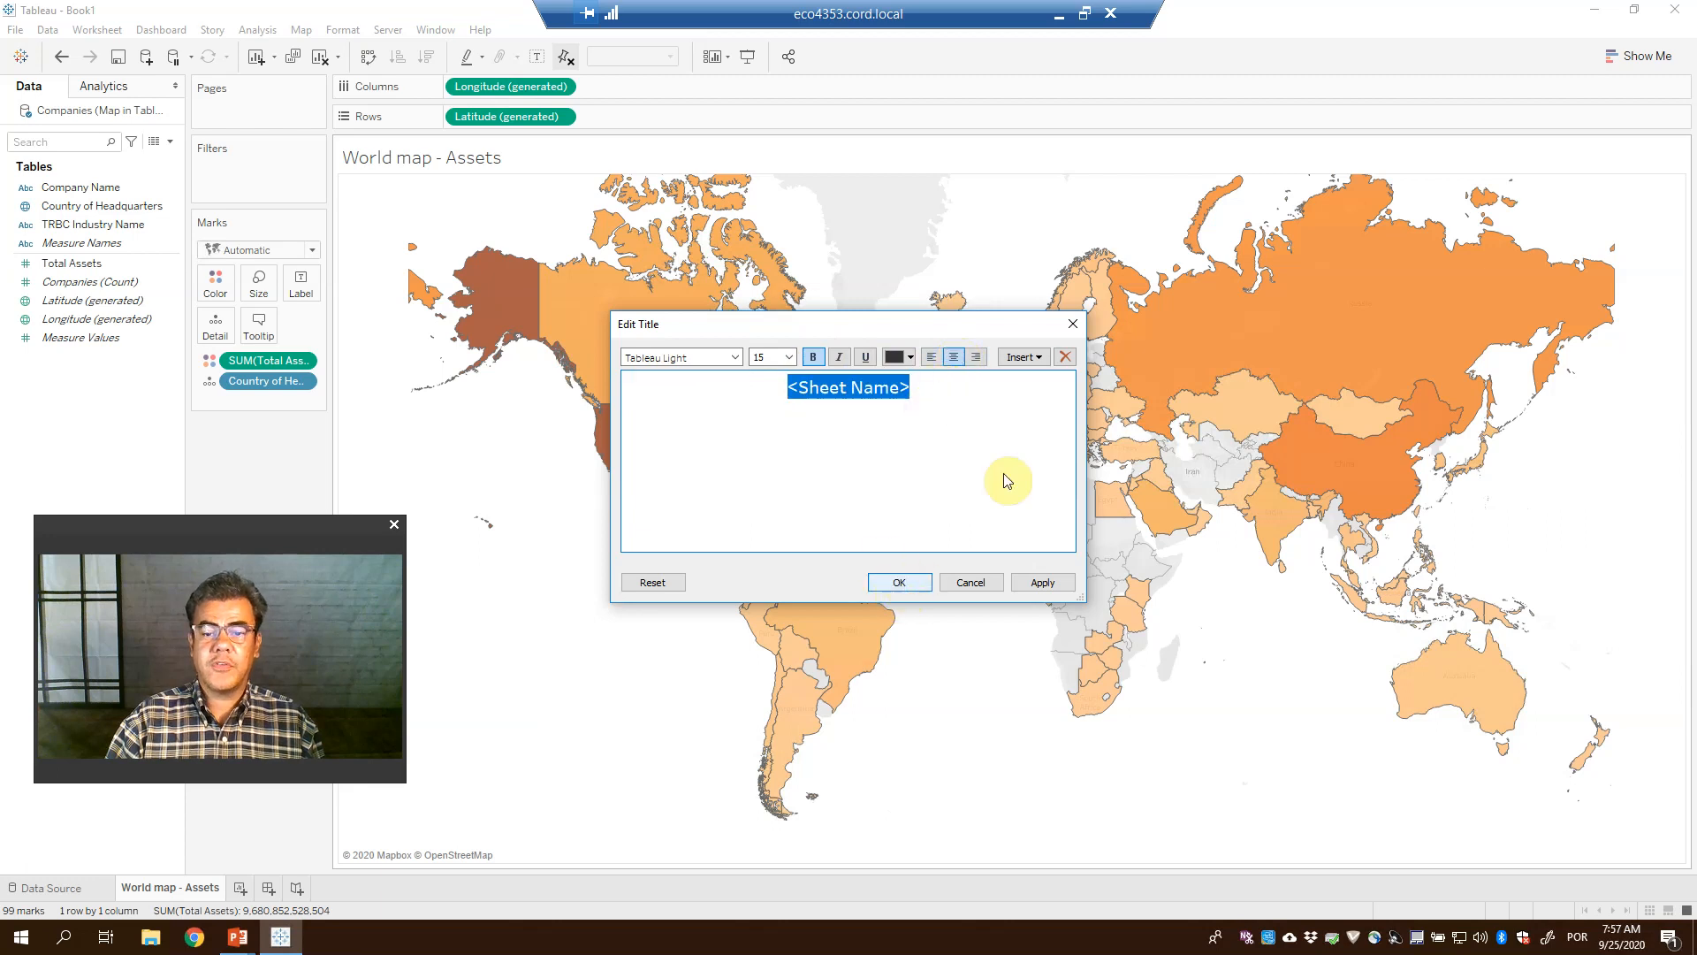
{"action": "left_click", "coordinate": [1044, 359]}
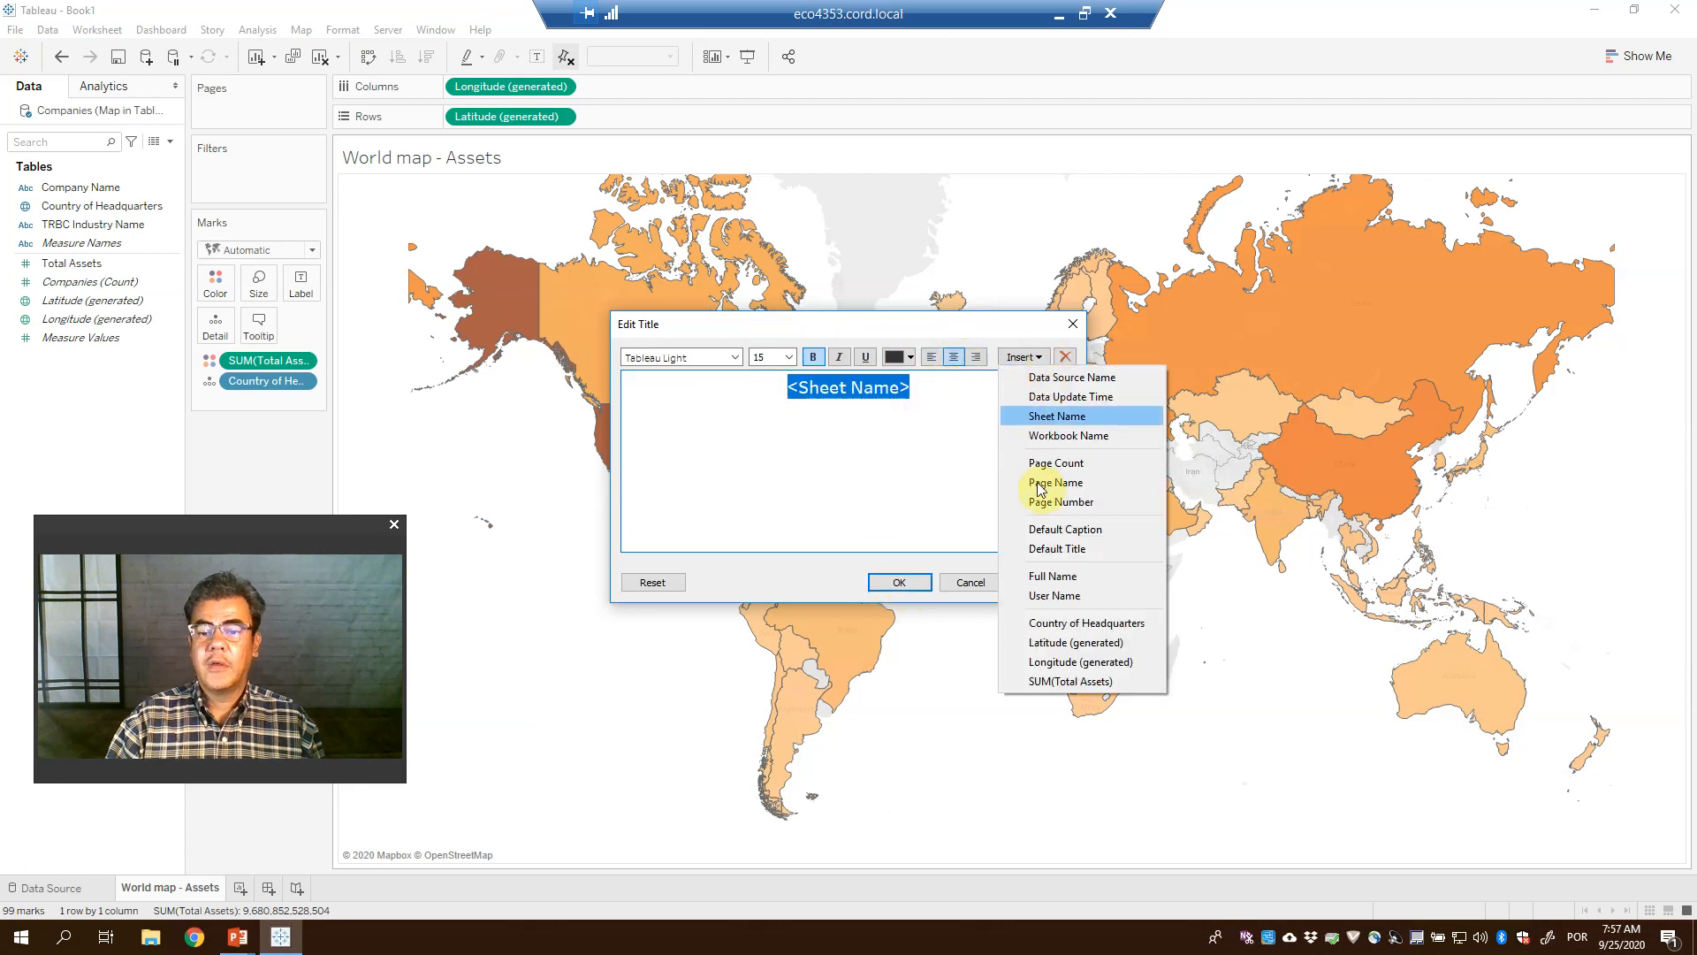
{"action": "left_click", "coordinate": [888, 495]}
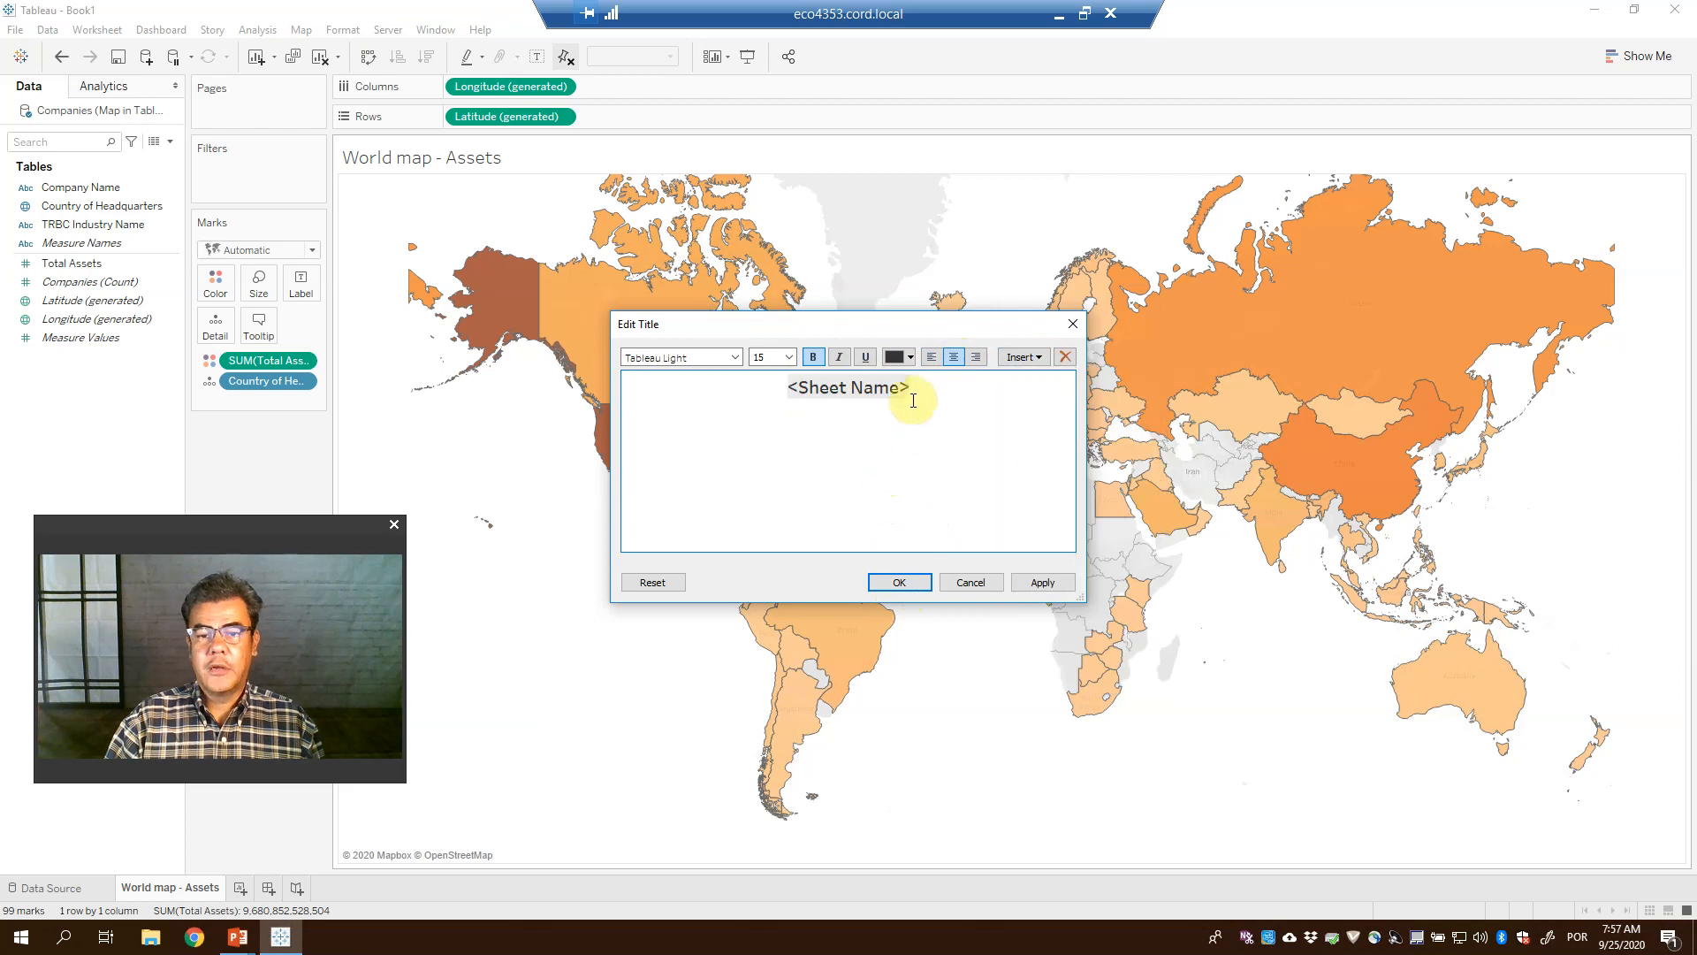
{"action": "type", "text": "sdjflsdwjflksdj"}
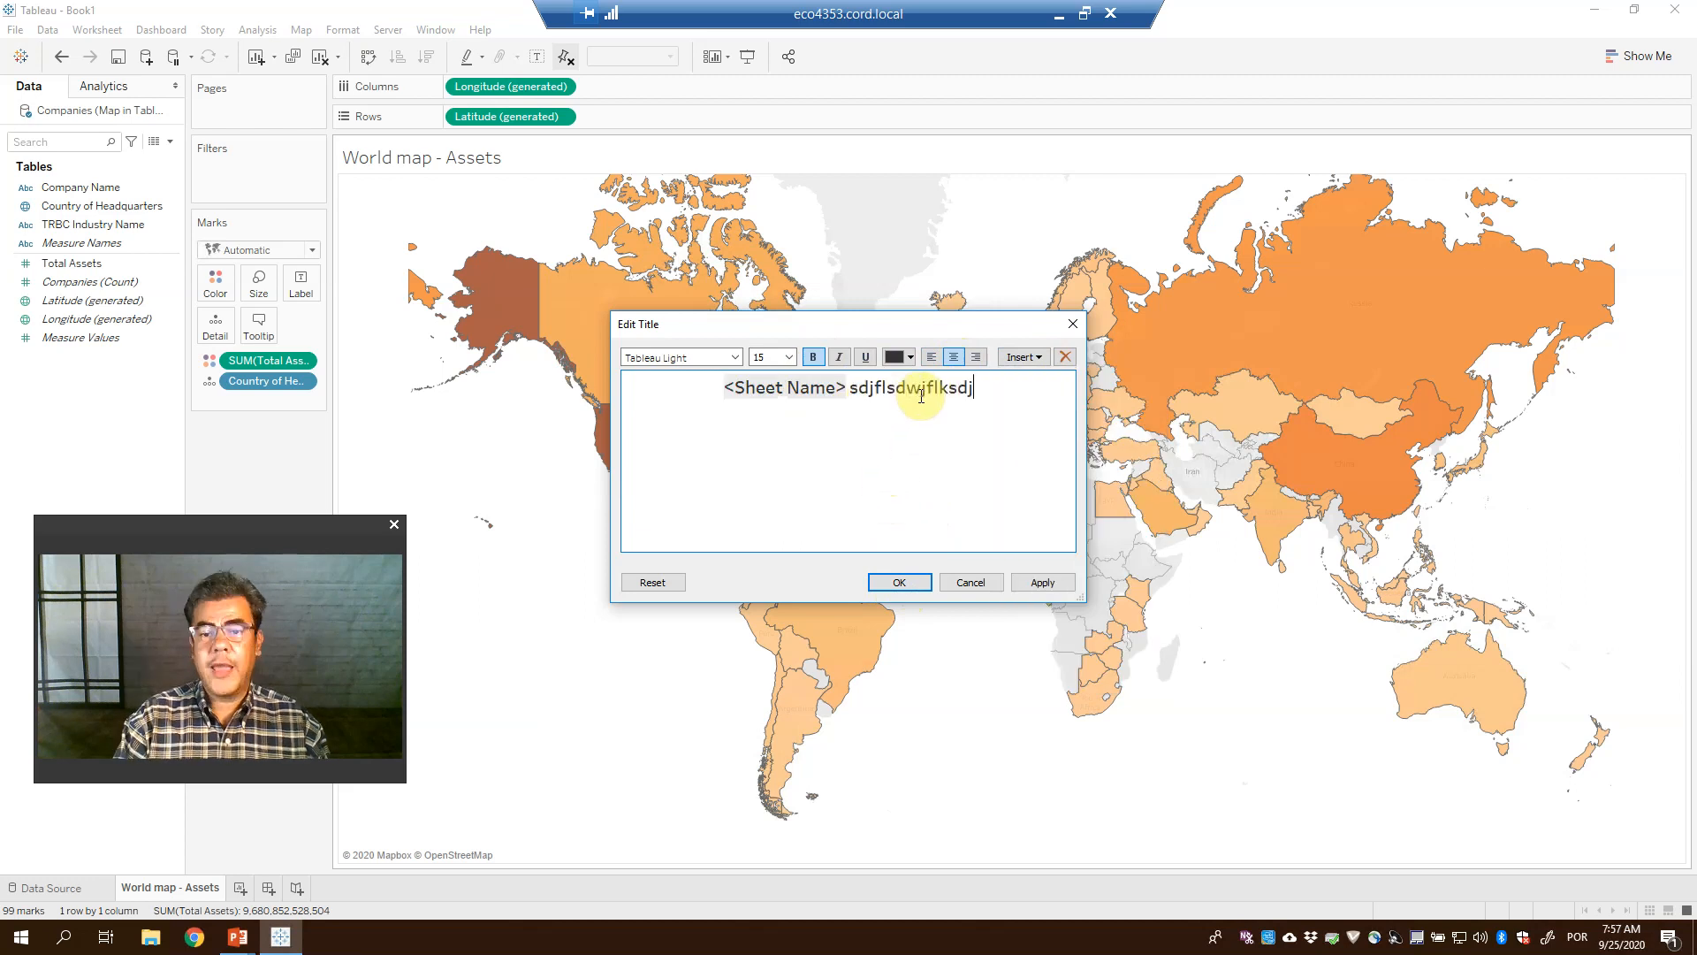
{"action": "type", "text": "sd"}
{"action": "left_click", "coordinate": [901, 583]}
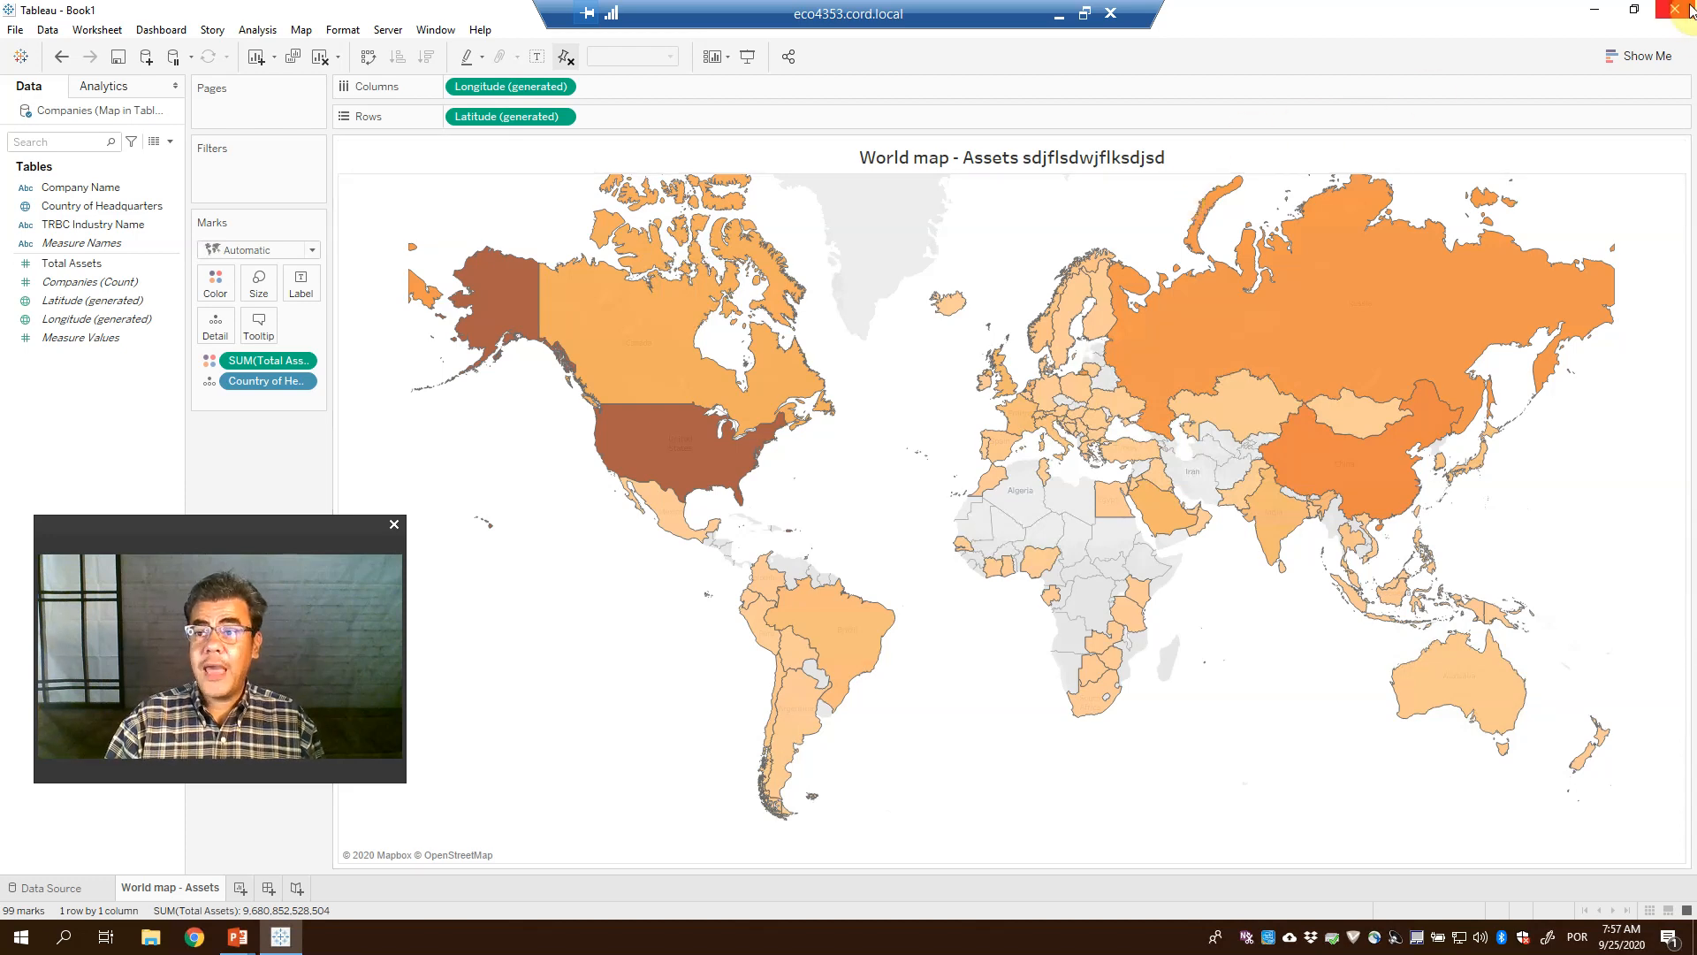
{"action": "mouse_move", "coordinate": [733, 478]}
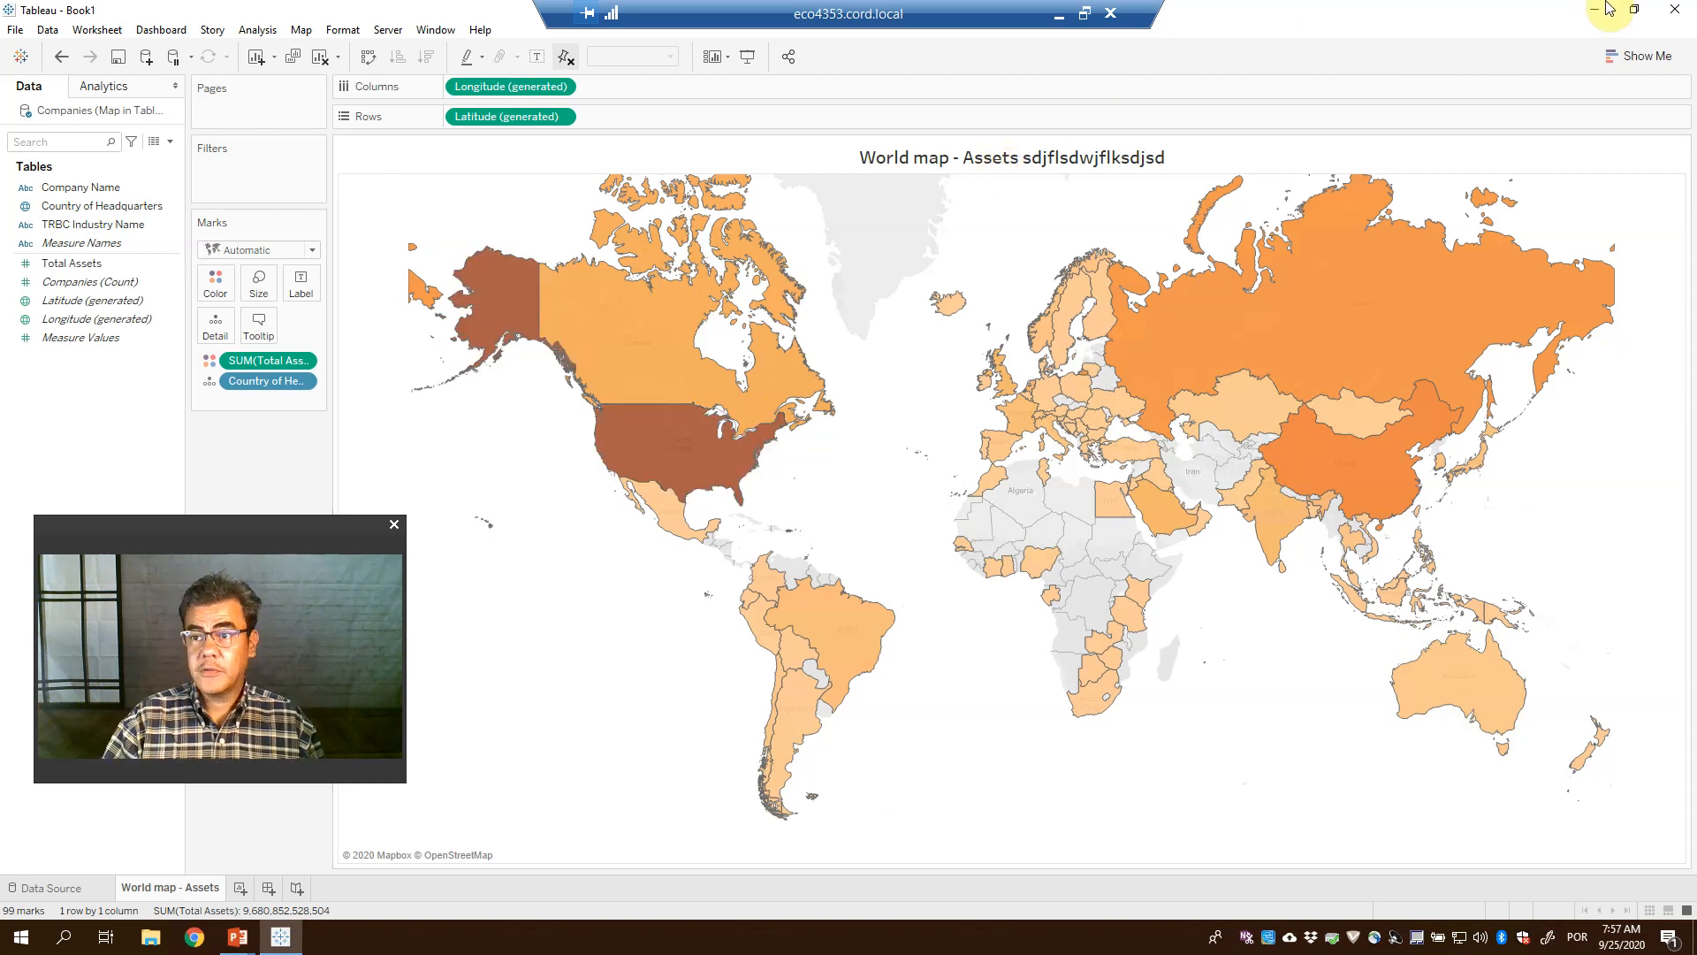
Exit Tableau without saving, return to the PowerPoint deck, and open File Explorer
{"action": "left_click", "coordinate": [1674, 9]}
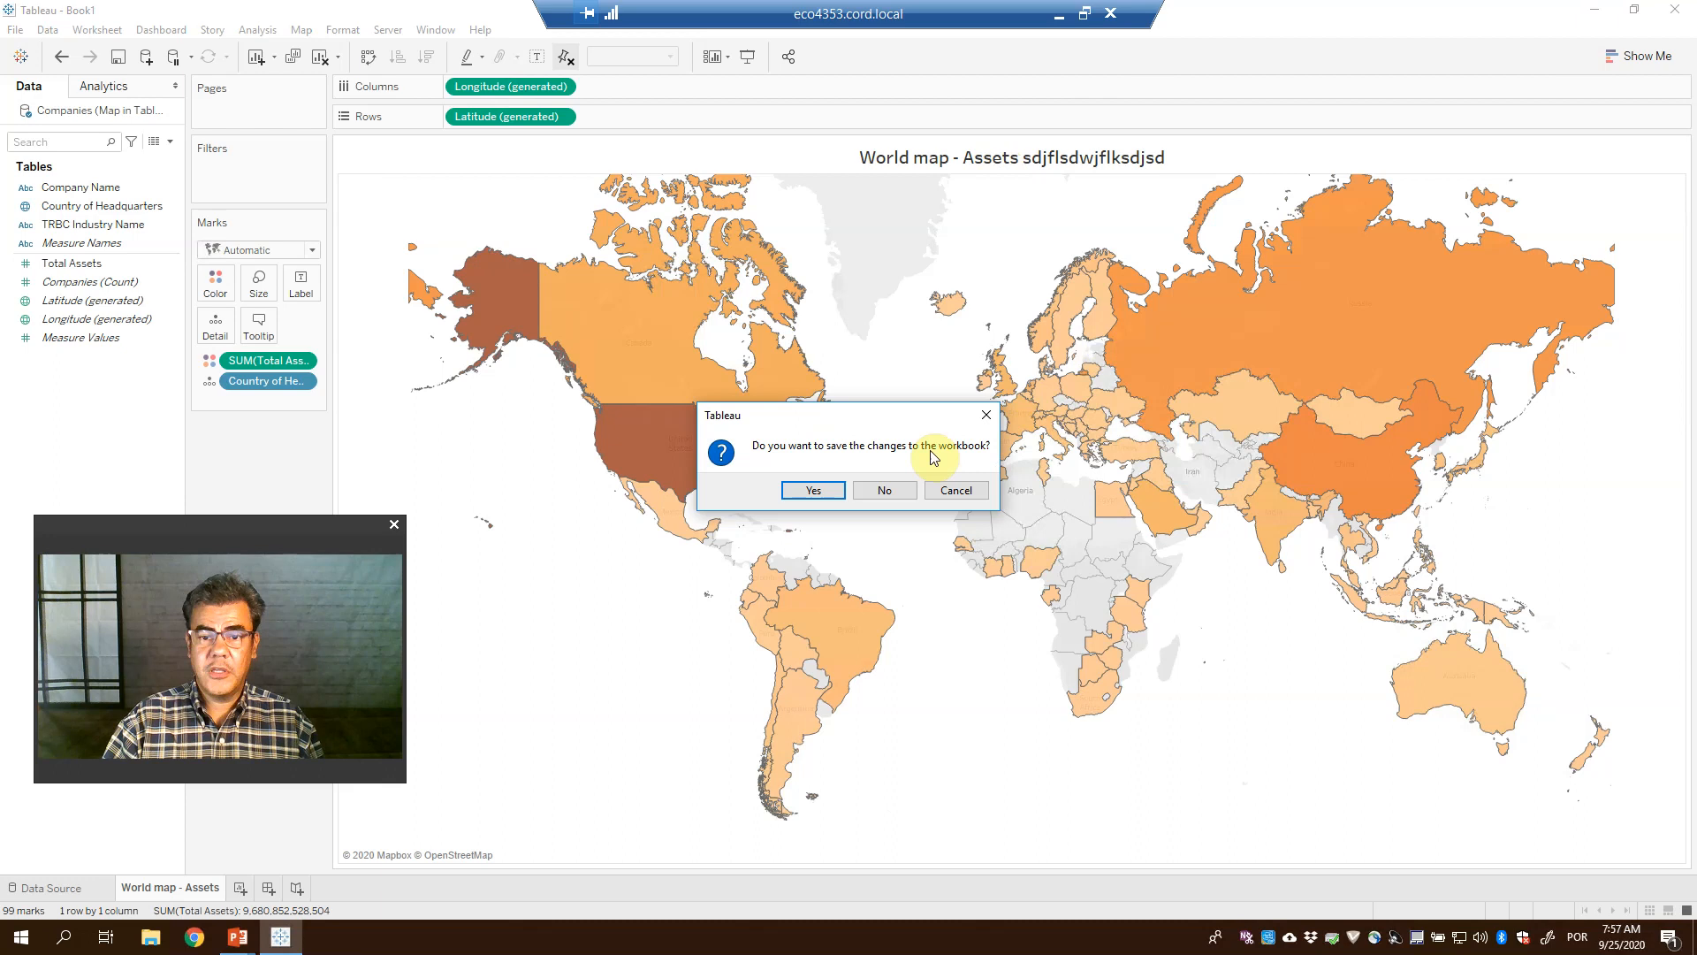
{"action": "left_click", "coordinate": [884, 490]}
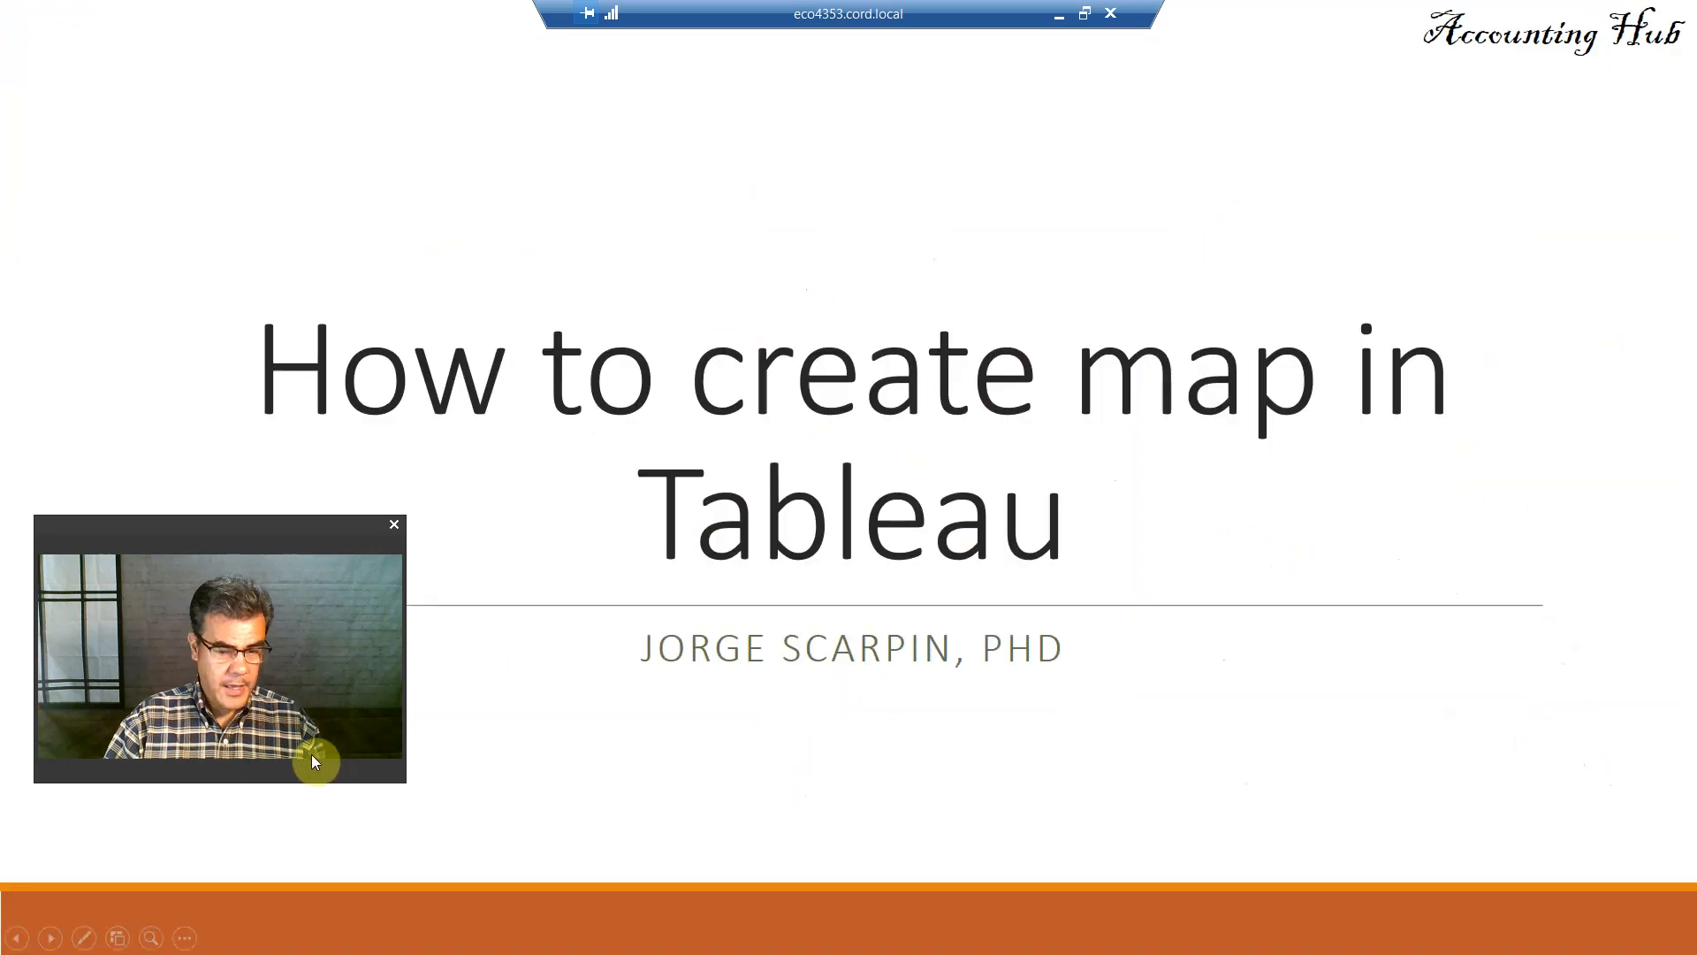
{"action": "key", "text": "alt+Tab"}
{"action": "key", "text": "alt+Tab"}
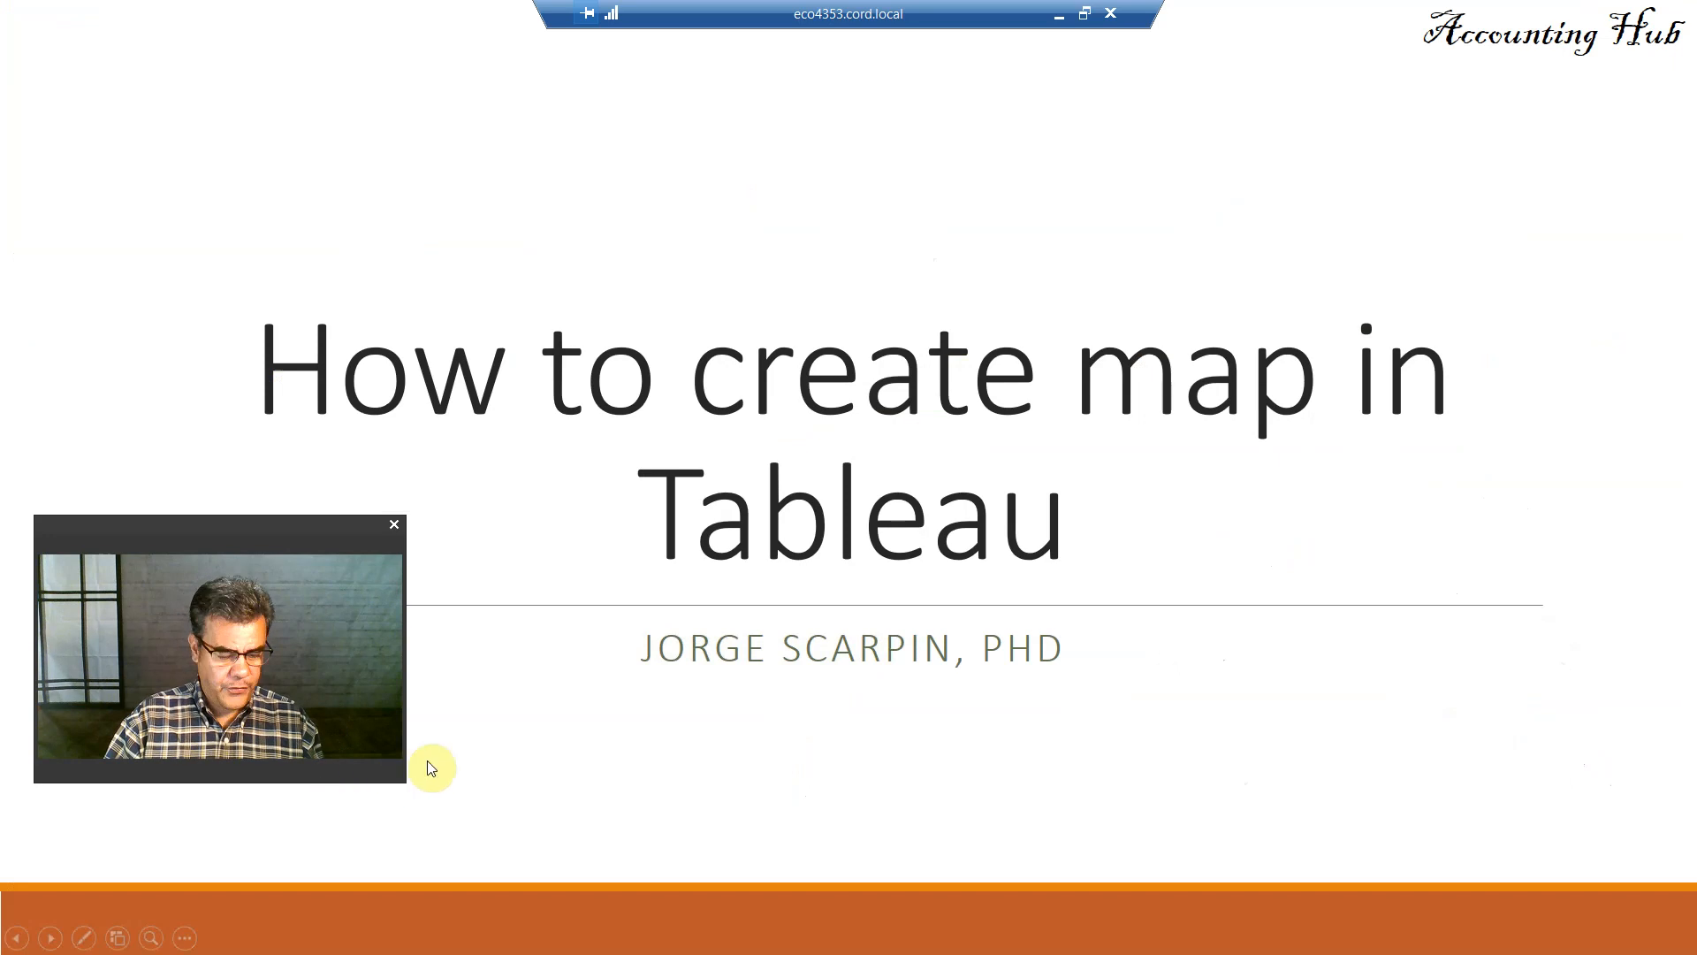
{"action": "key", "text": "Escape"}
{"action": "left_click", "coordinate": [152, 937]}
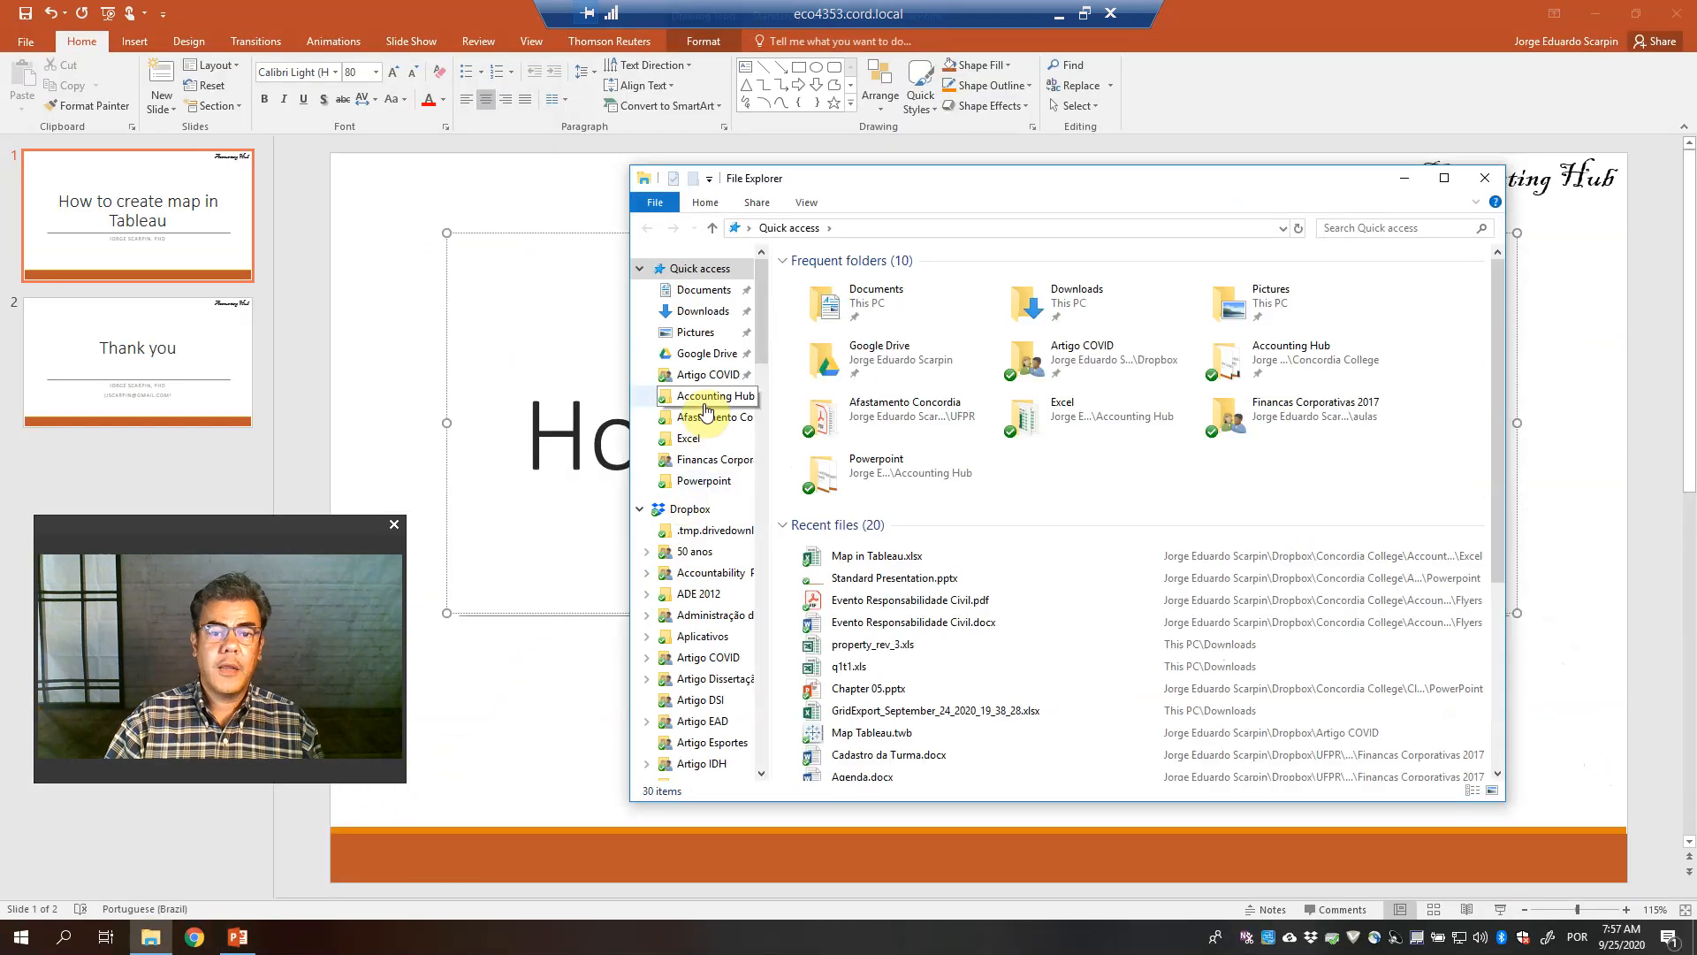
Launch Excel 2016 and open the Map in Tableau.xlsx workbook from the recent files
{"action": "left_click", "coordinate": [19, 940]}
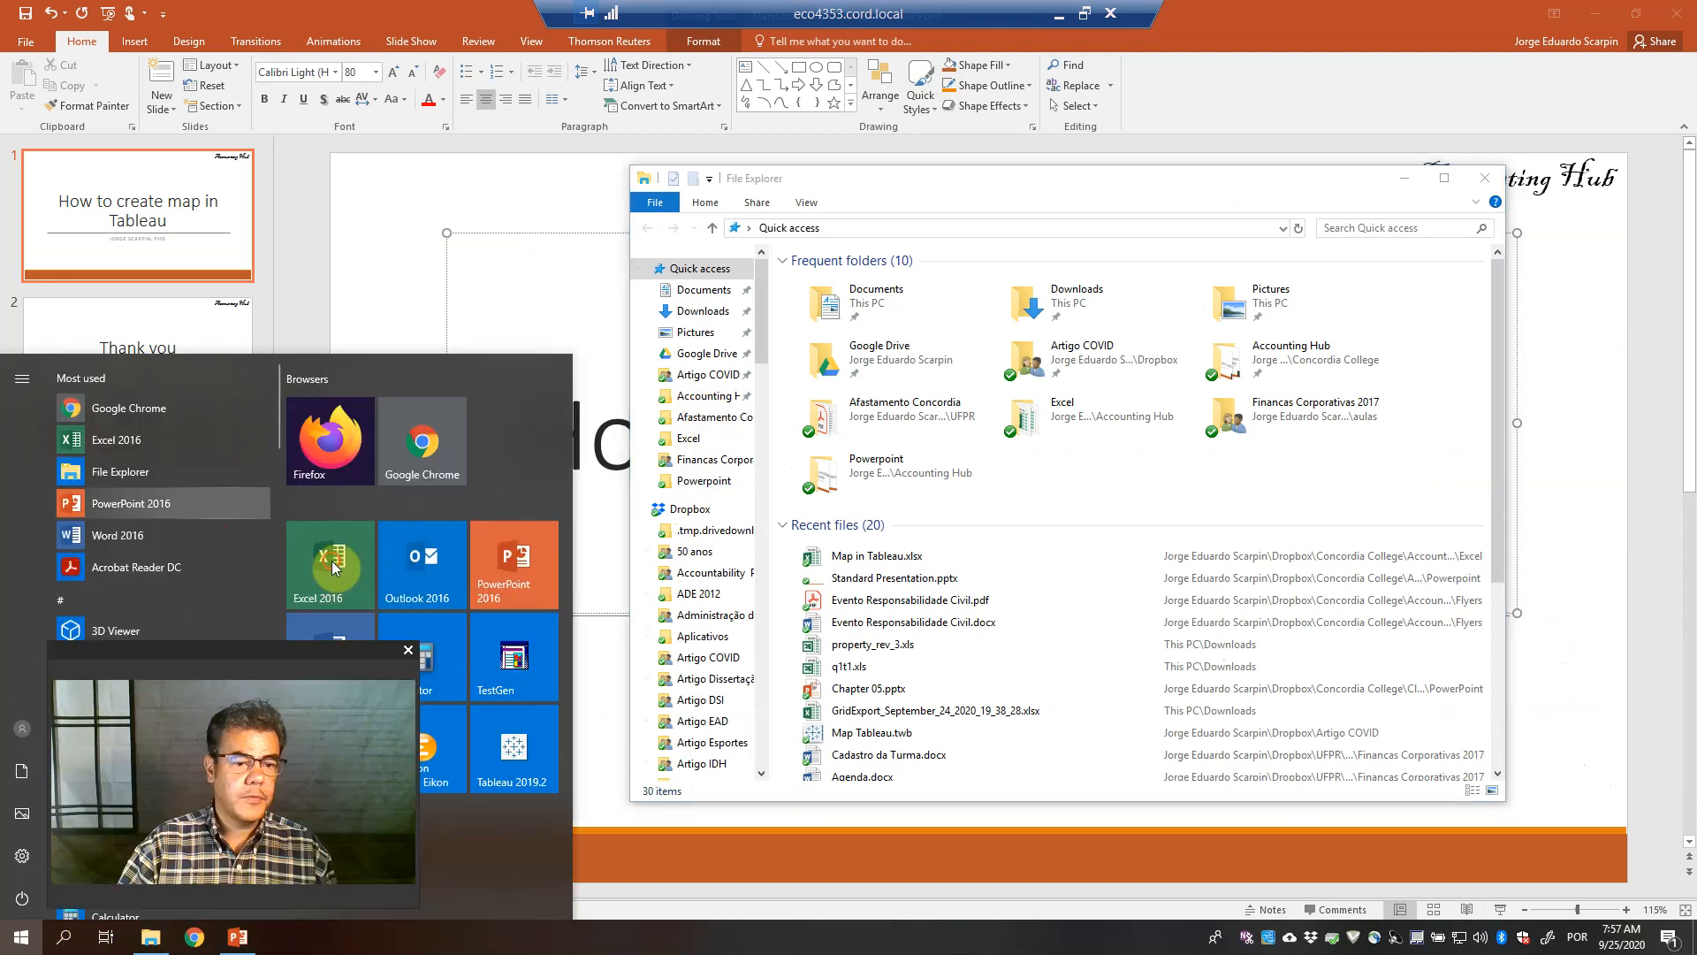
{"action": "left_click", "coordinate": [331, 560]}
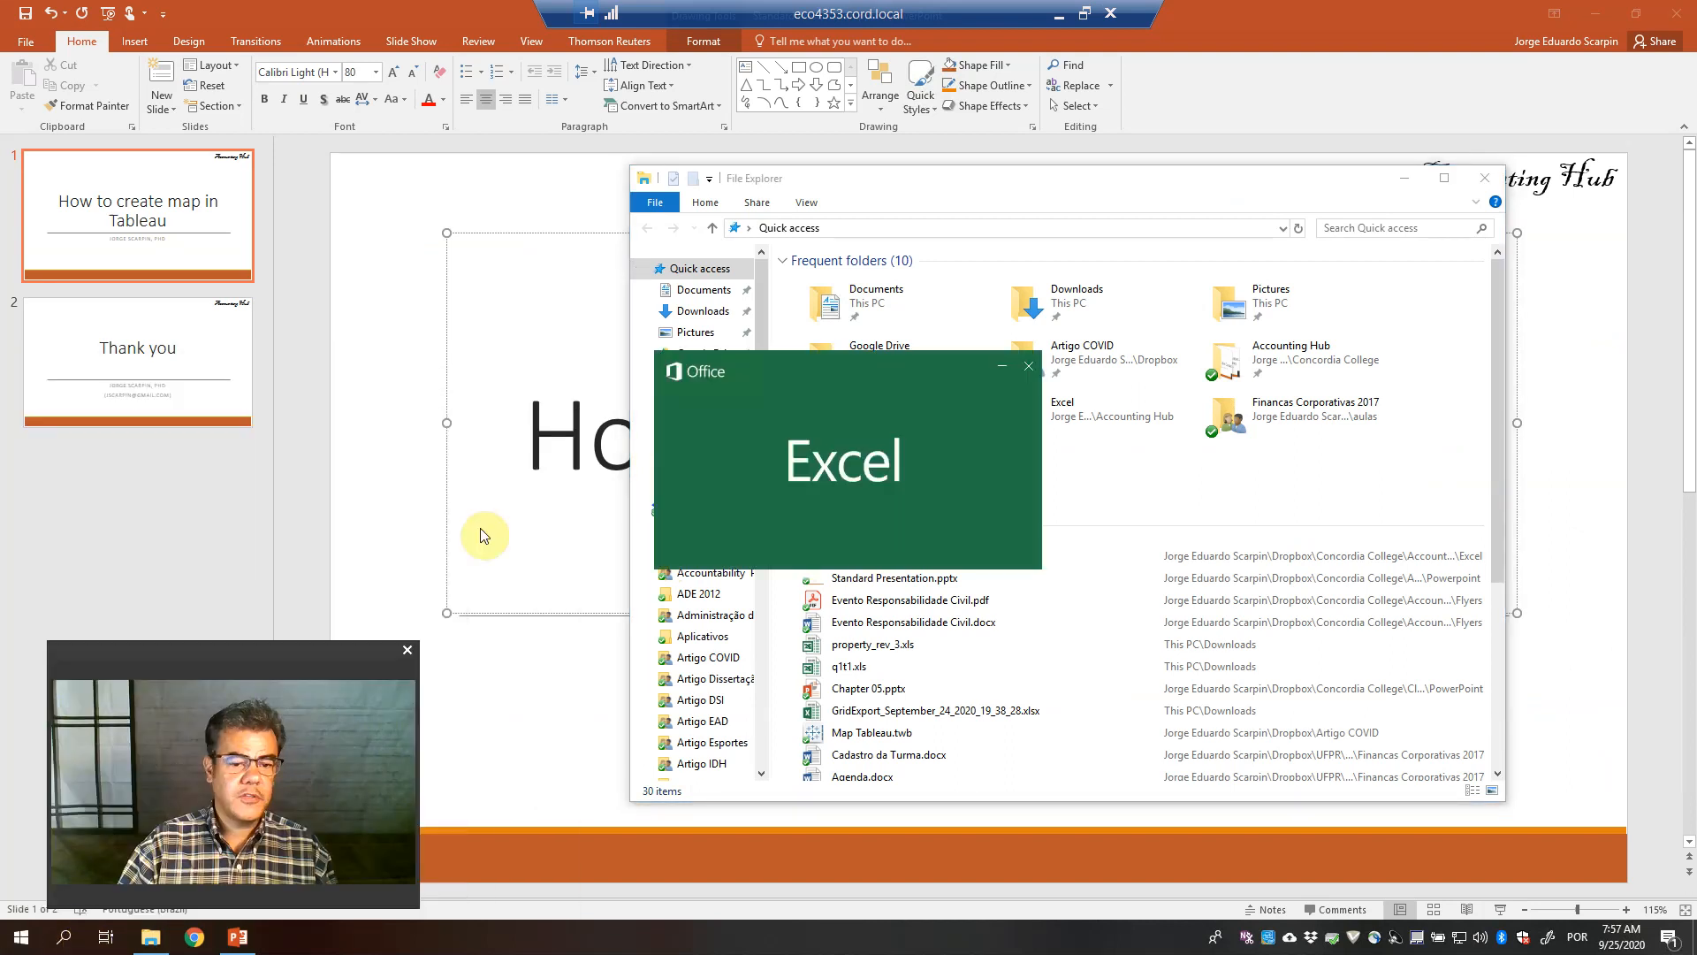
{"action": "left_click", "coordinate": [1481, 180]}
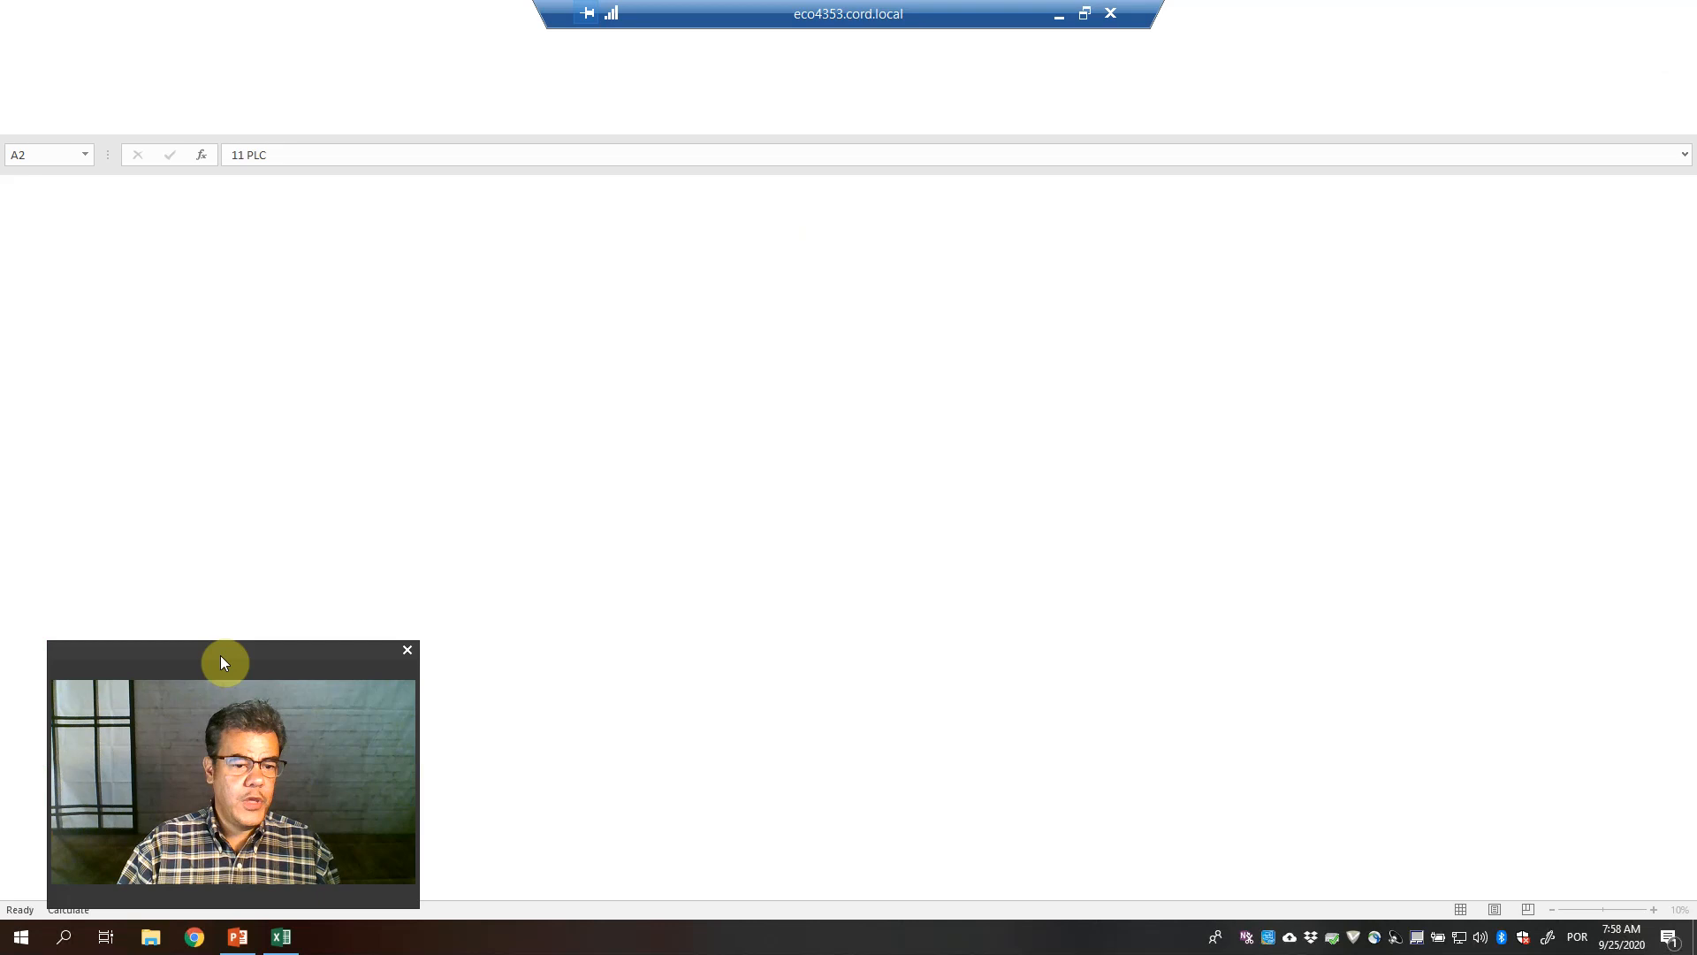
{"action": "left_click_drag", "start_coordinate": [220, 655], "coordinate": [1465, 647]}
Look over the States sheet's state total taxes, then close Excel
{"action": "left_click", "coordinate": [197, 886]}
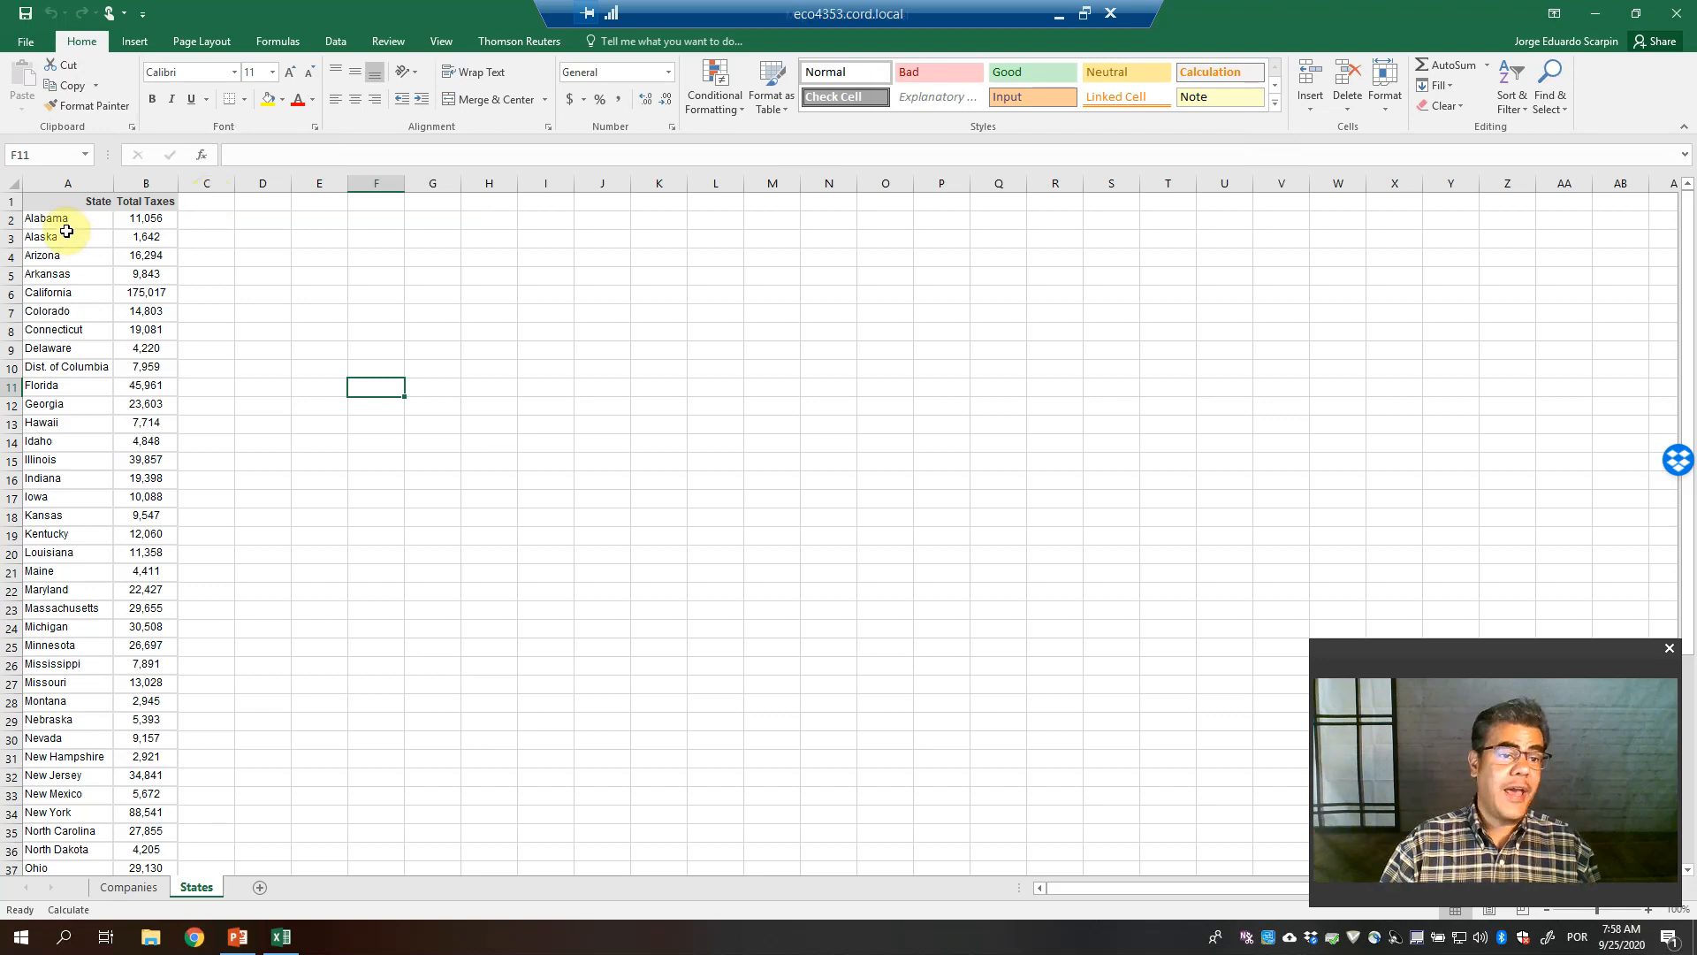
{"action": "scroll", "coordinate": [66, 232], "scroll_direction": "down", "scroll_amount": 6}
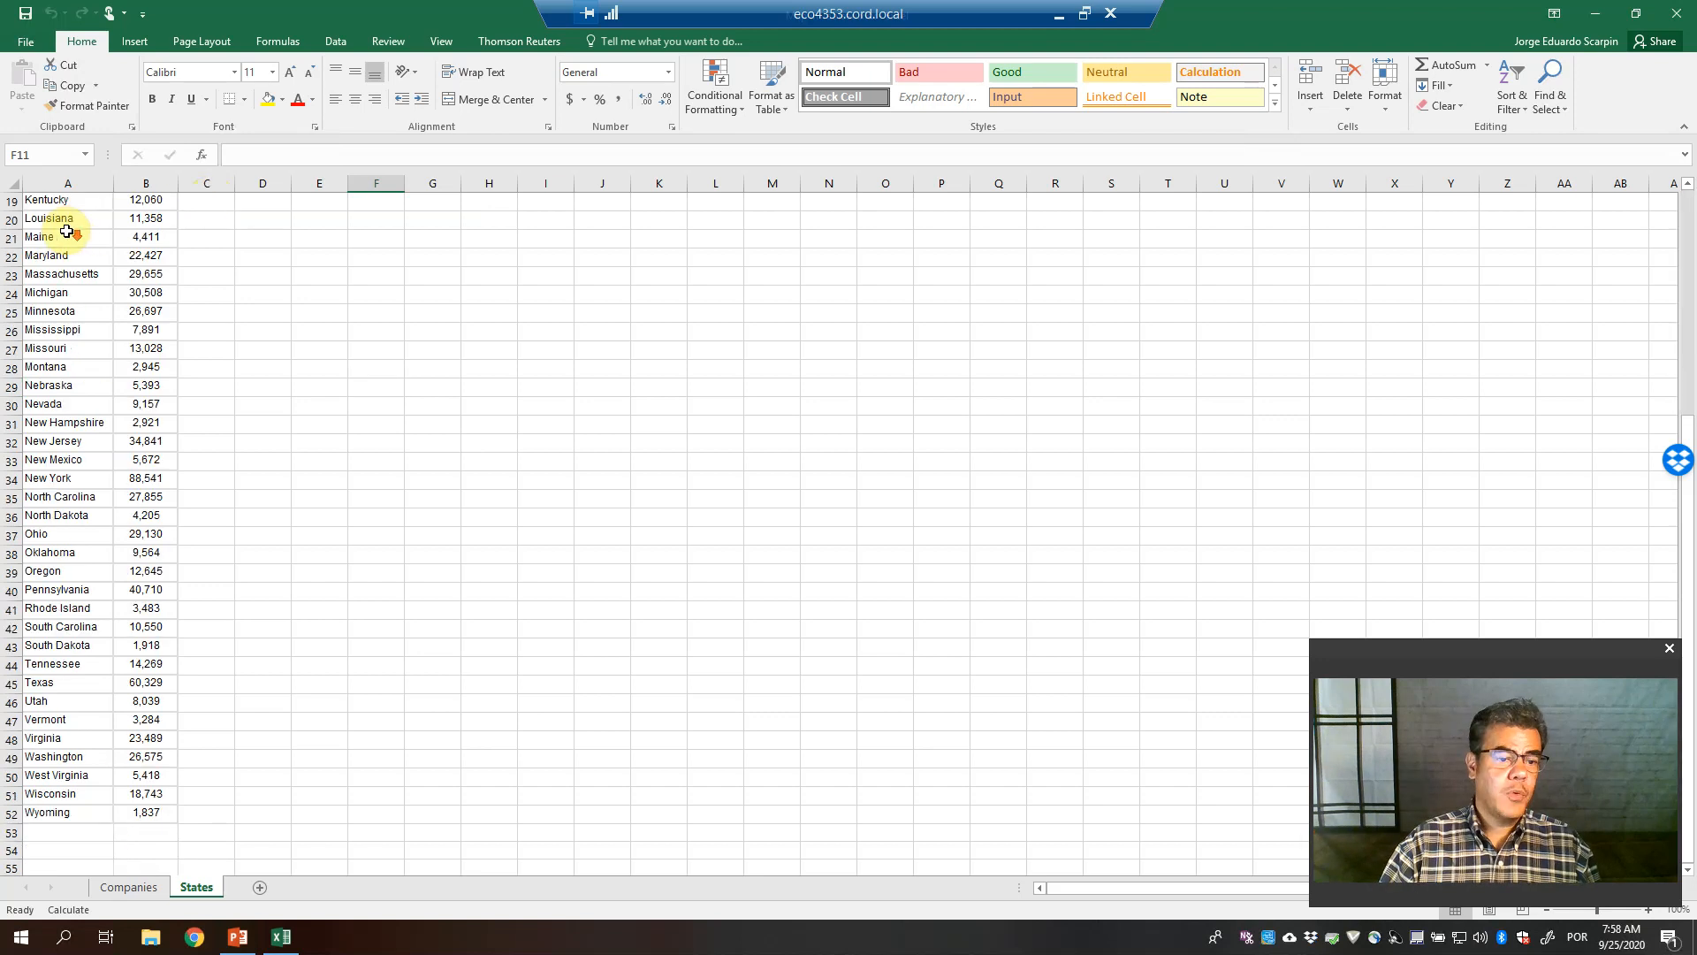
{"action": "scroll", "coordinate": [67, 232], "scroll_direction": "up", "scroll_amount": 6}
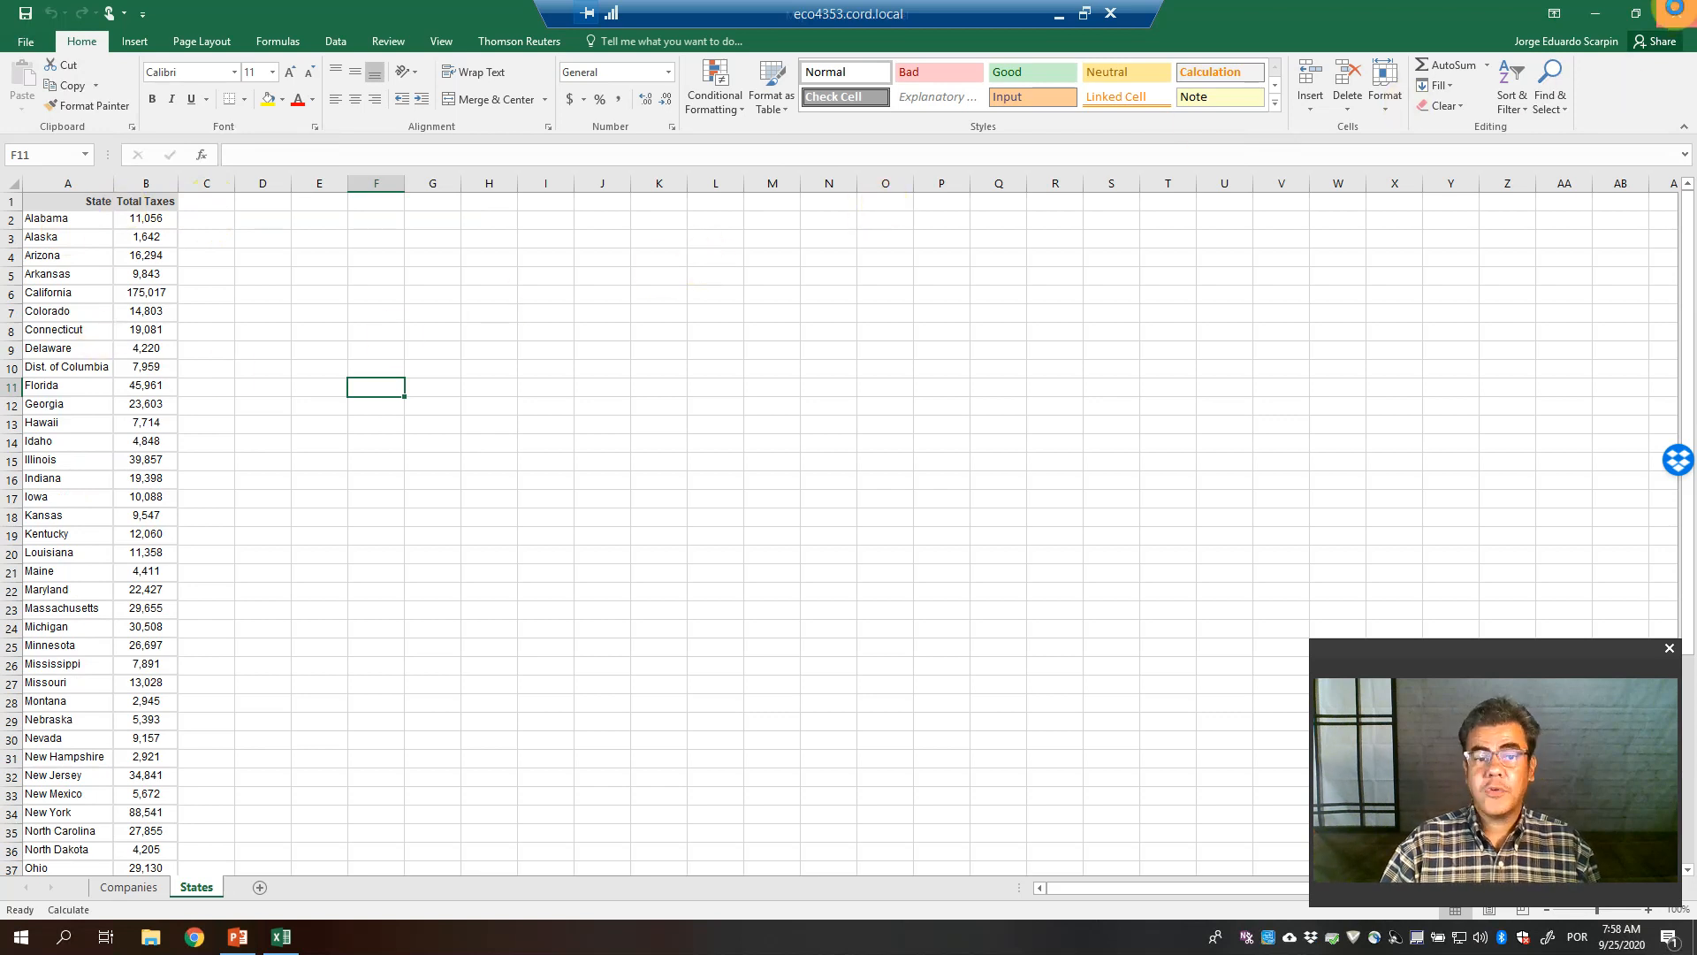
{"action": "left_click", "coordinate": [1677, 13]}
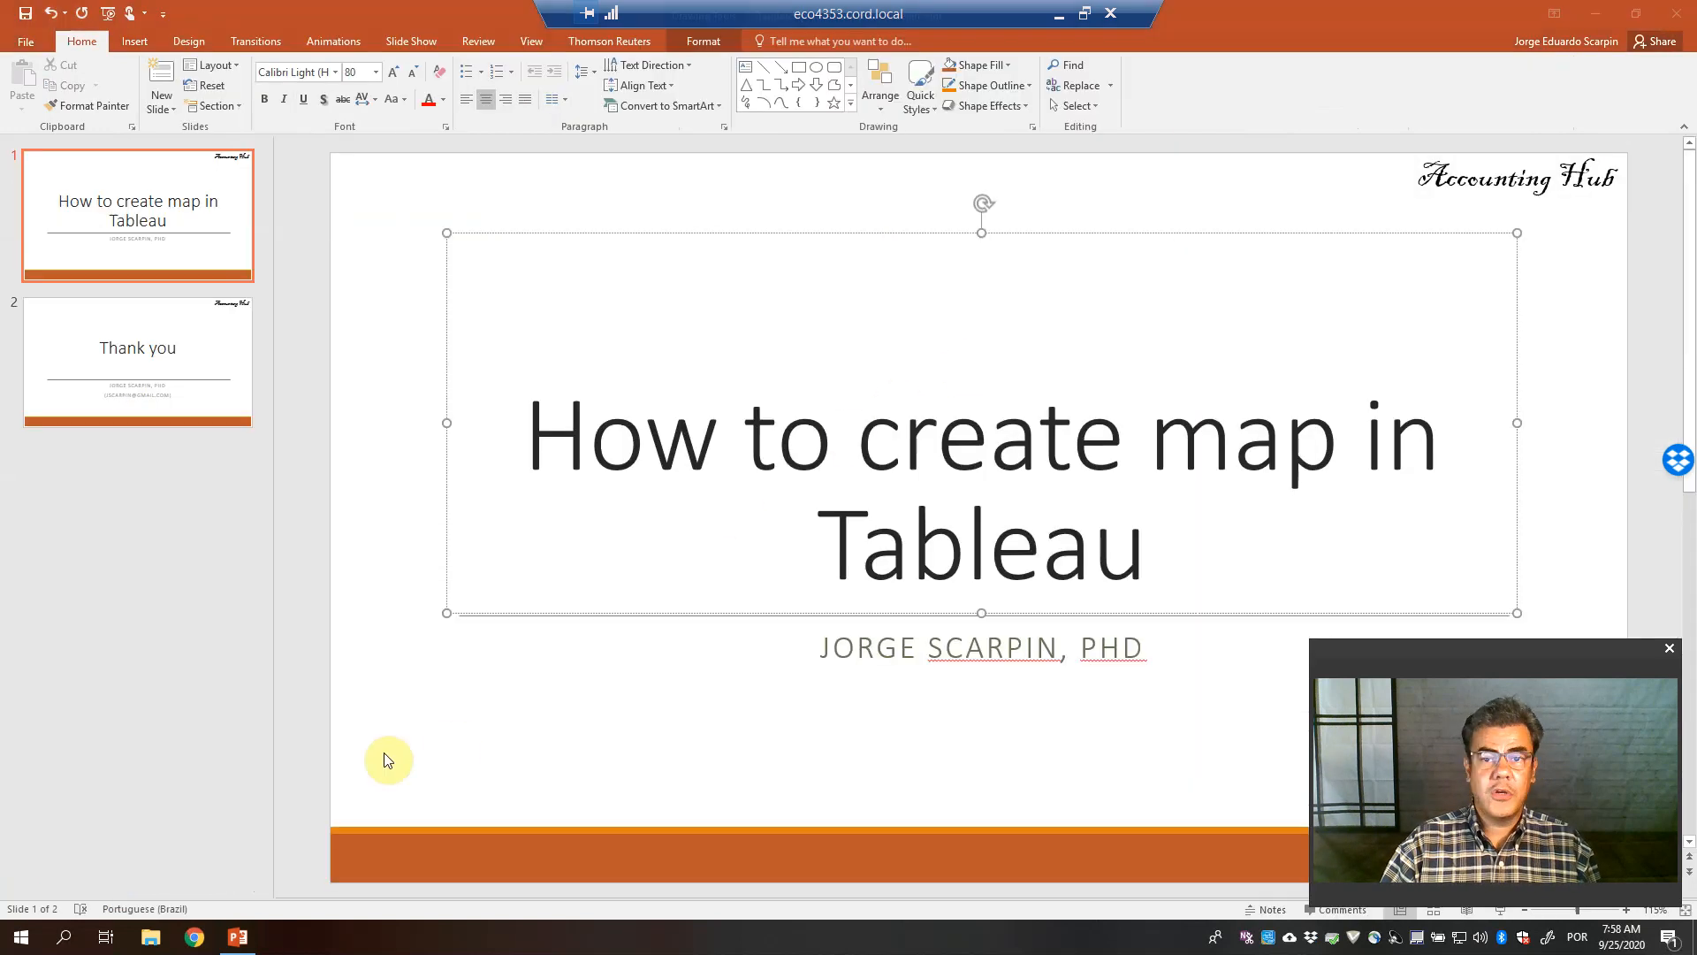
Minimize PowerPoint, launch Tableau and connect to a workbook in the Accounting Hub Excel folder
{"action": "left_click", "coordinate": [1598, 16]}
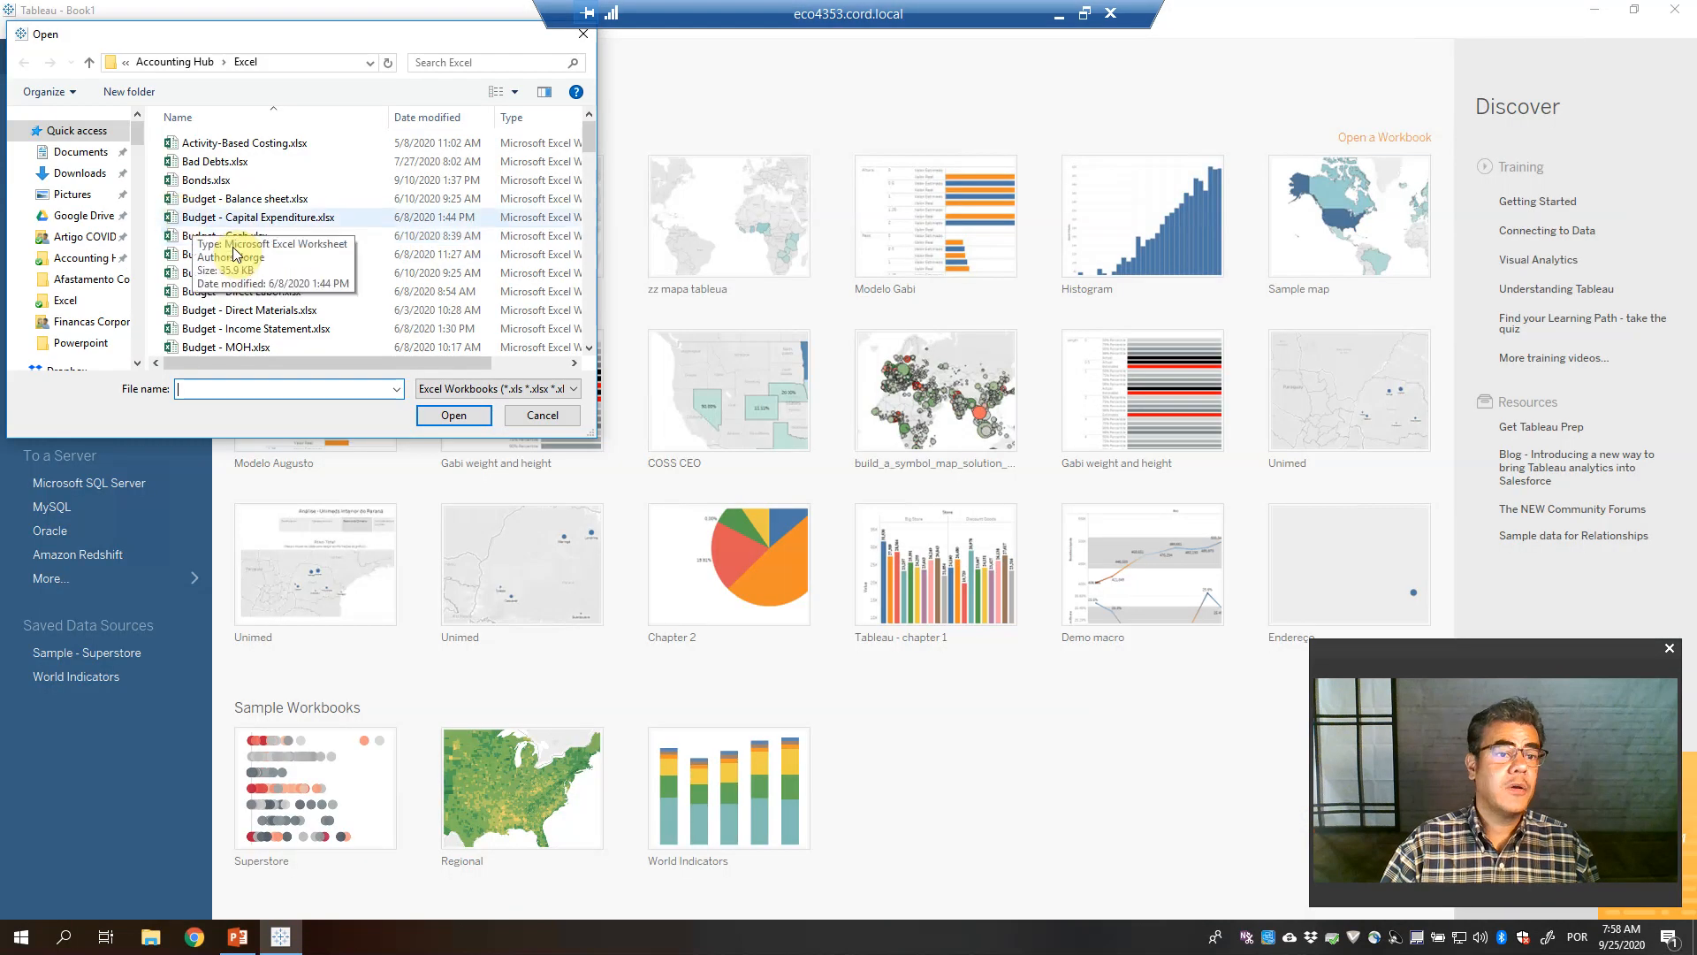
{"action": "double_click", "coordinate": [234, 255]}
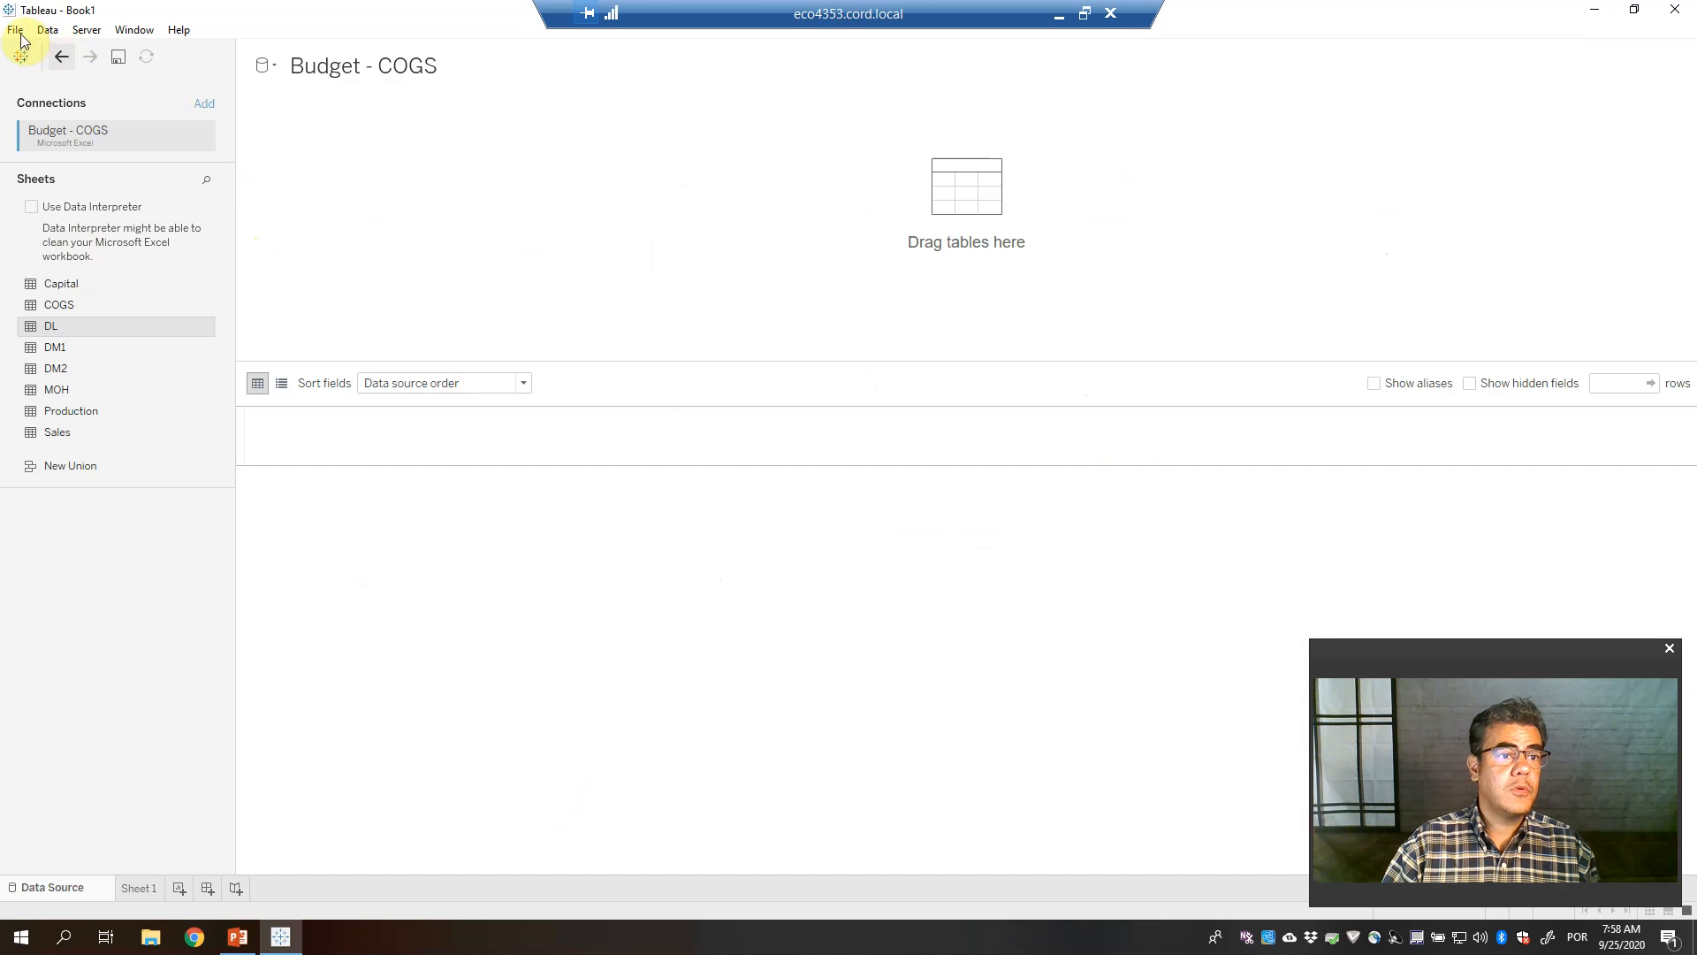
Start a new workbook and close the Budget - COGS workbook without saving
{"action": "left_click", "coordinate": [16, 30]}
{"action": "left_click", "coordinate": [43, 59]}
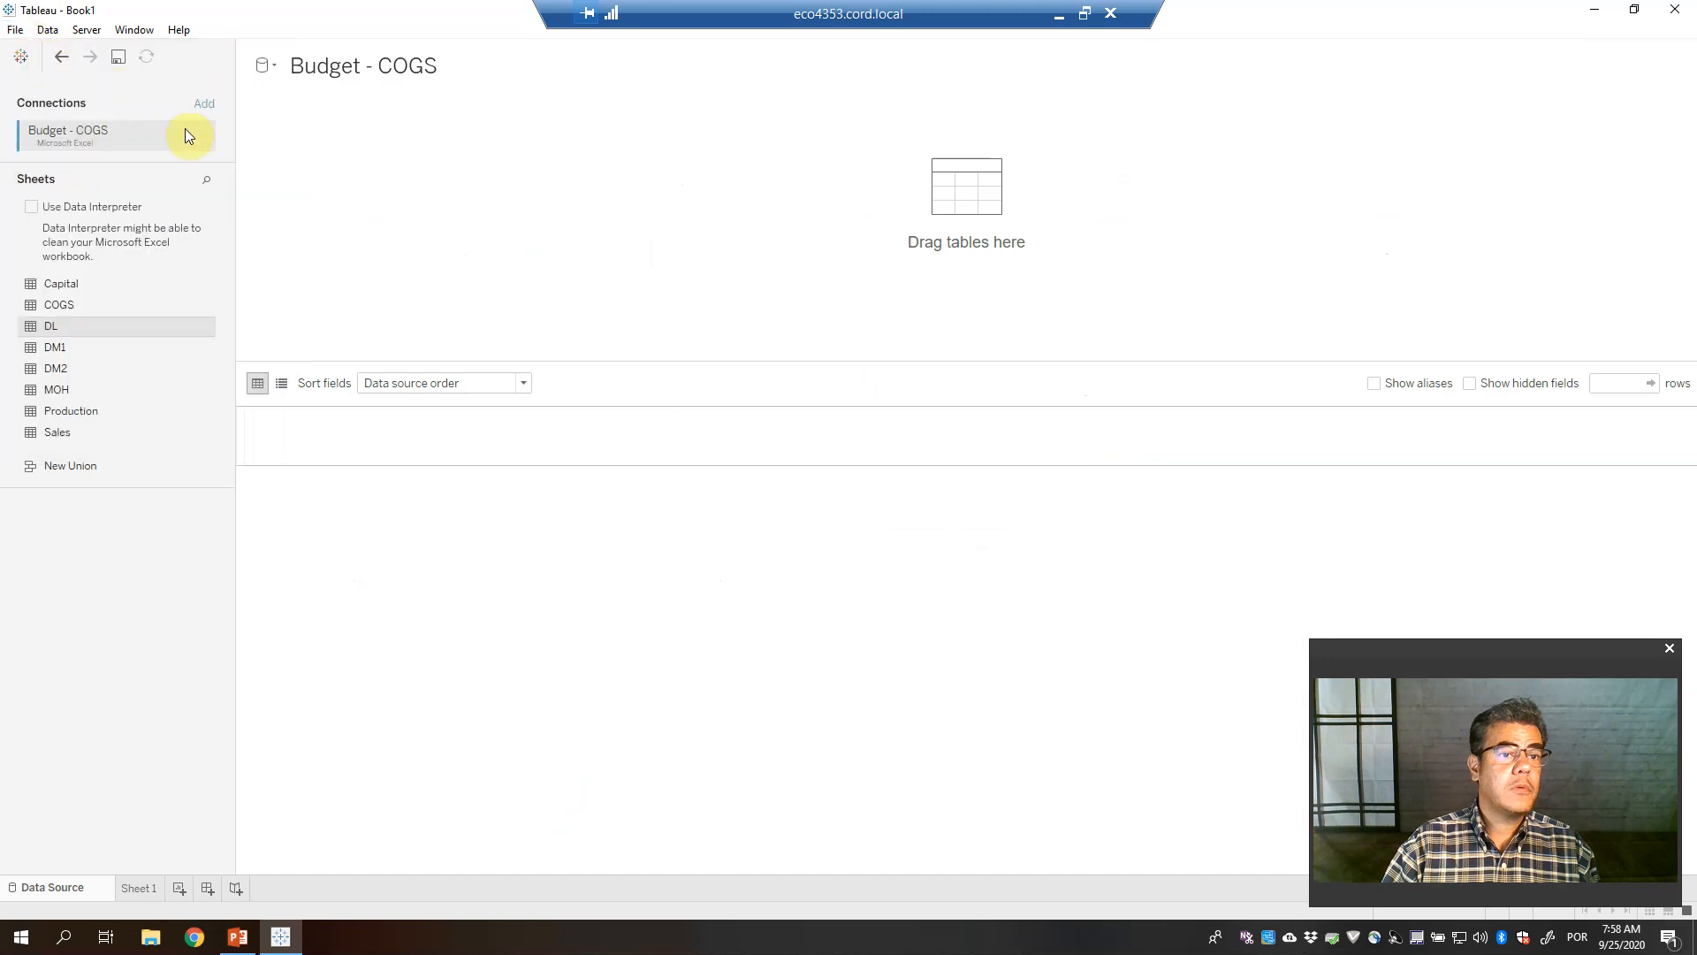
{"action": "left_click", "coordinate": [1675, 9]}
{"action": "left_click", "coordinate": [916, 491]}
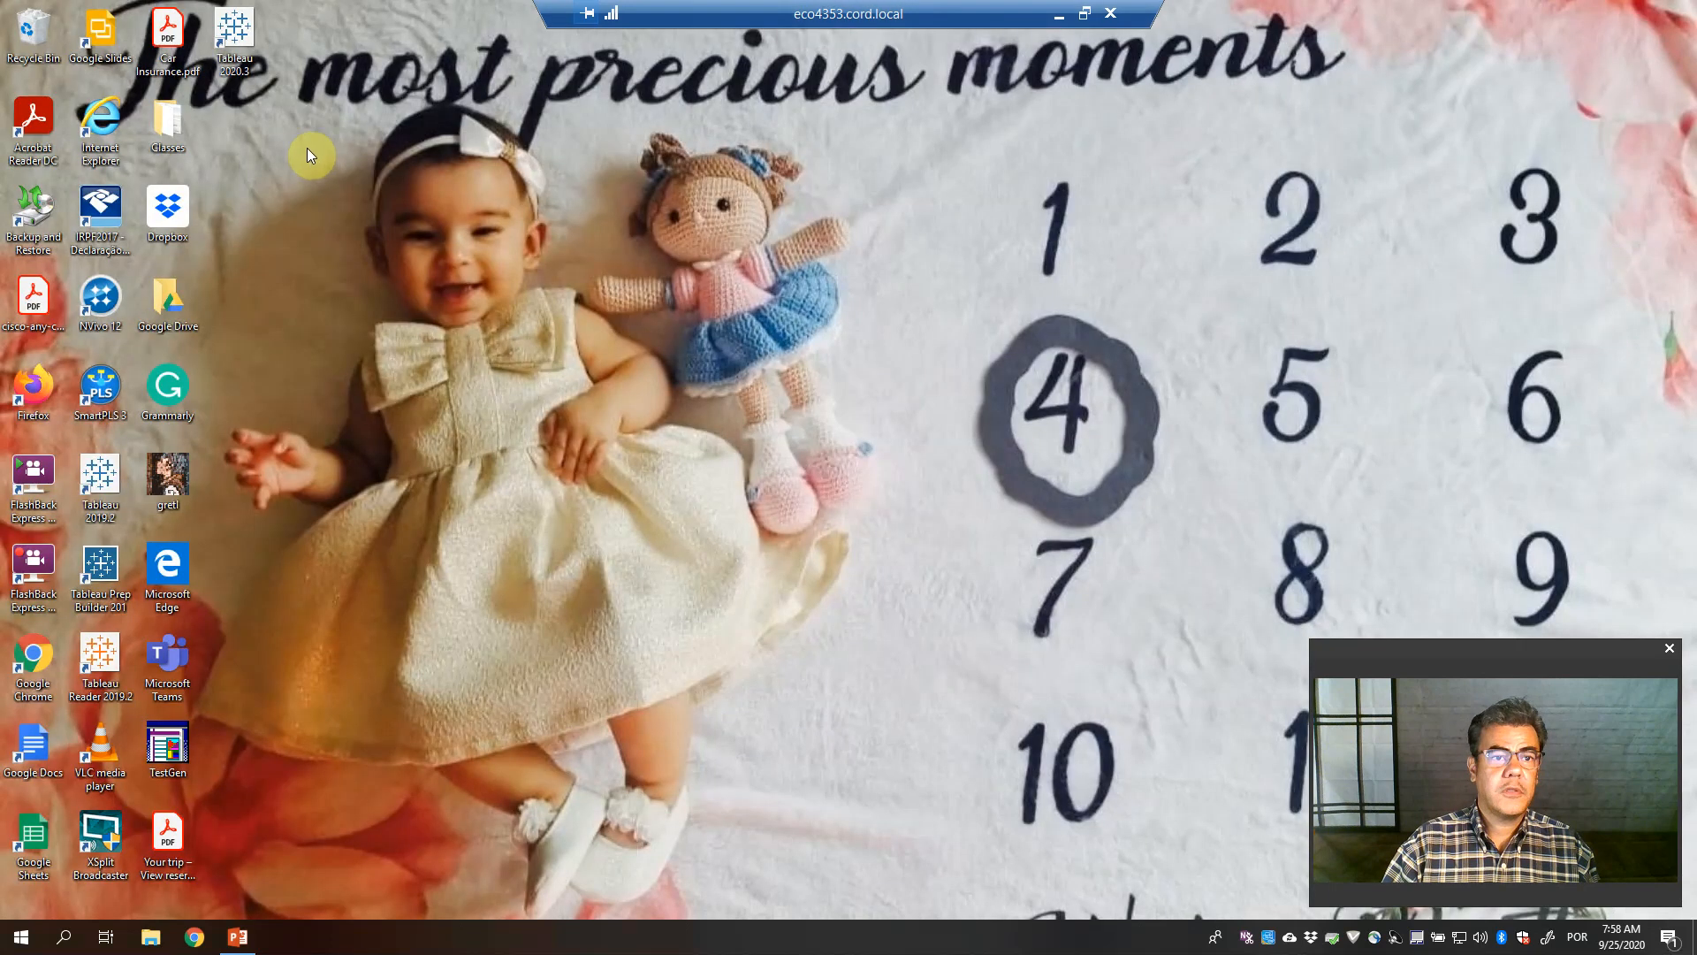
Relaunch Tableau, open Map in Tableau.xlsx from Accounting Hub > Excel, and view the Data Source page
{"action": "double_click", "coordinate": [234, 46]}
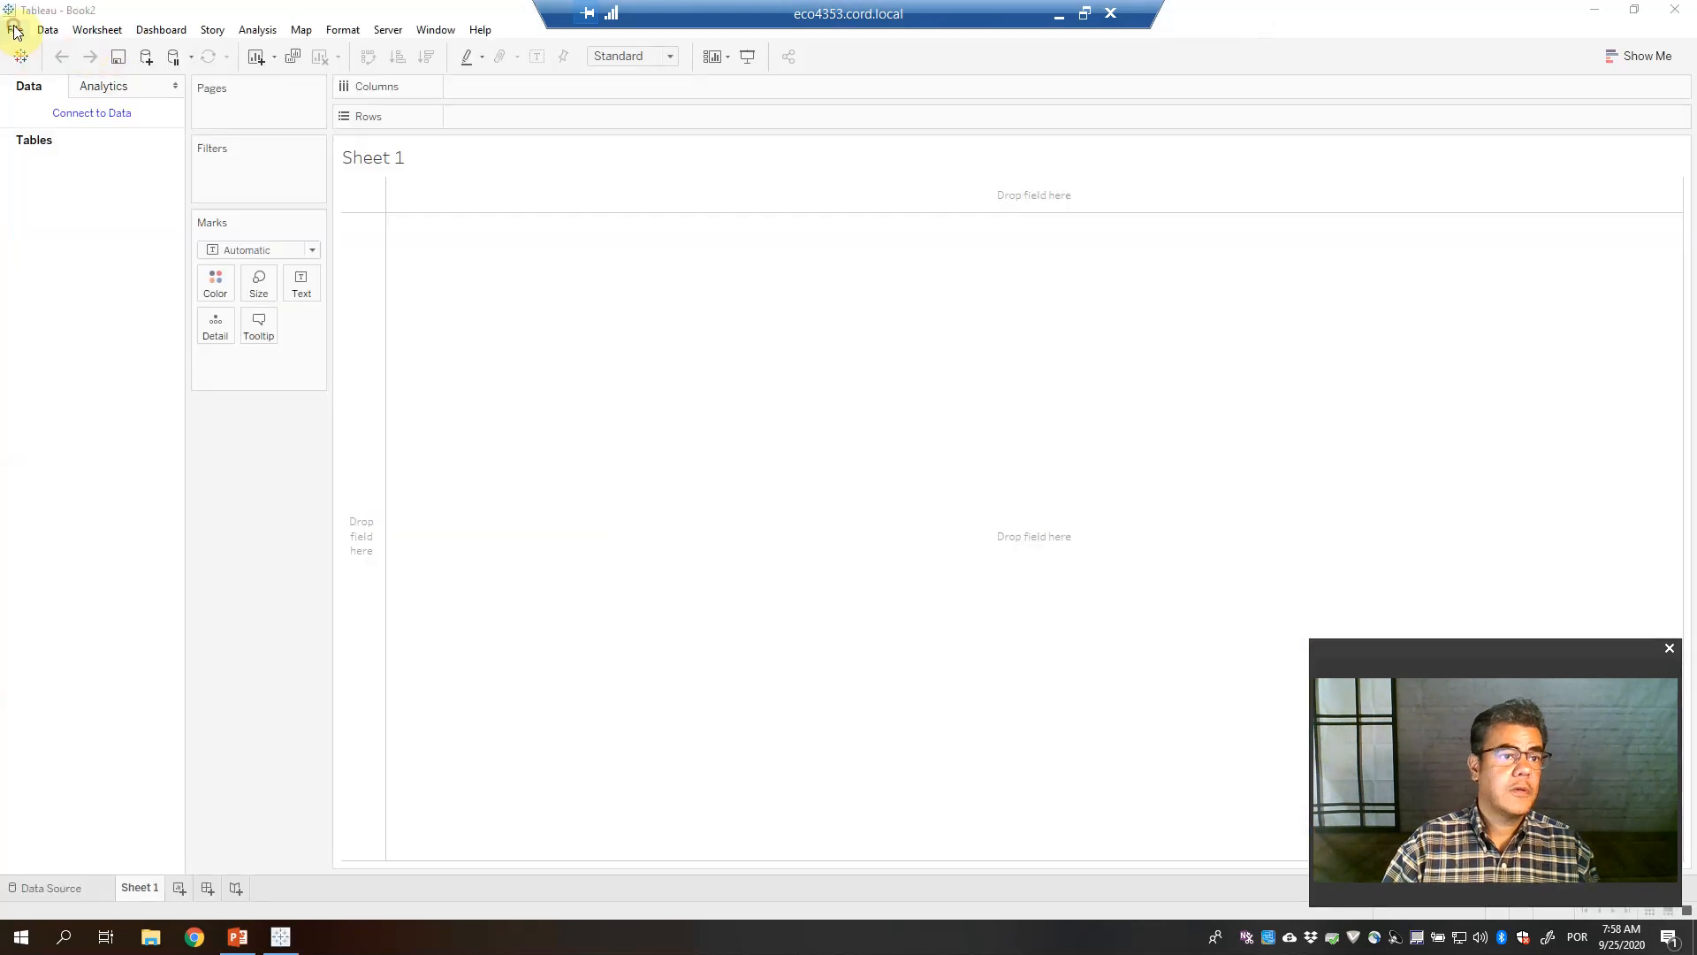
{"action": "left_click", "coordinate": [15, 30]}
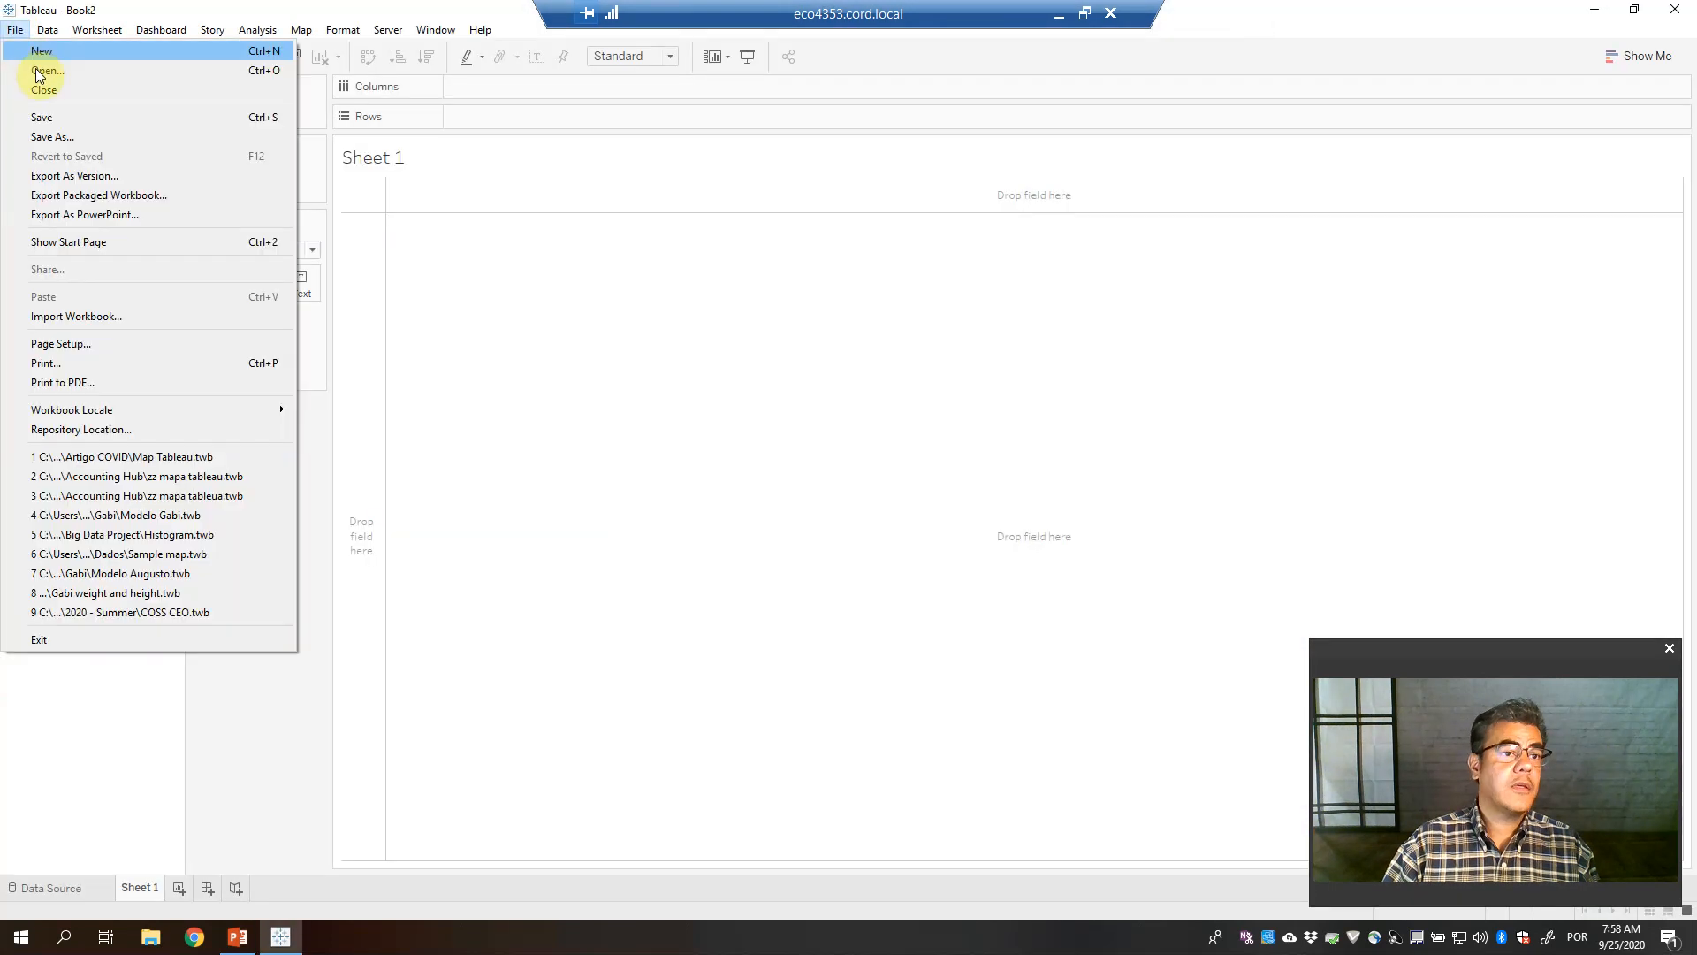
{"action": "left_click", "coordinate": [37, 69]}
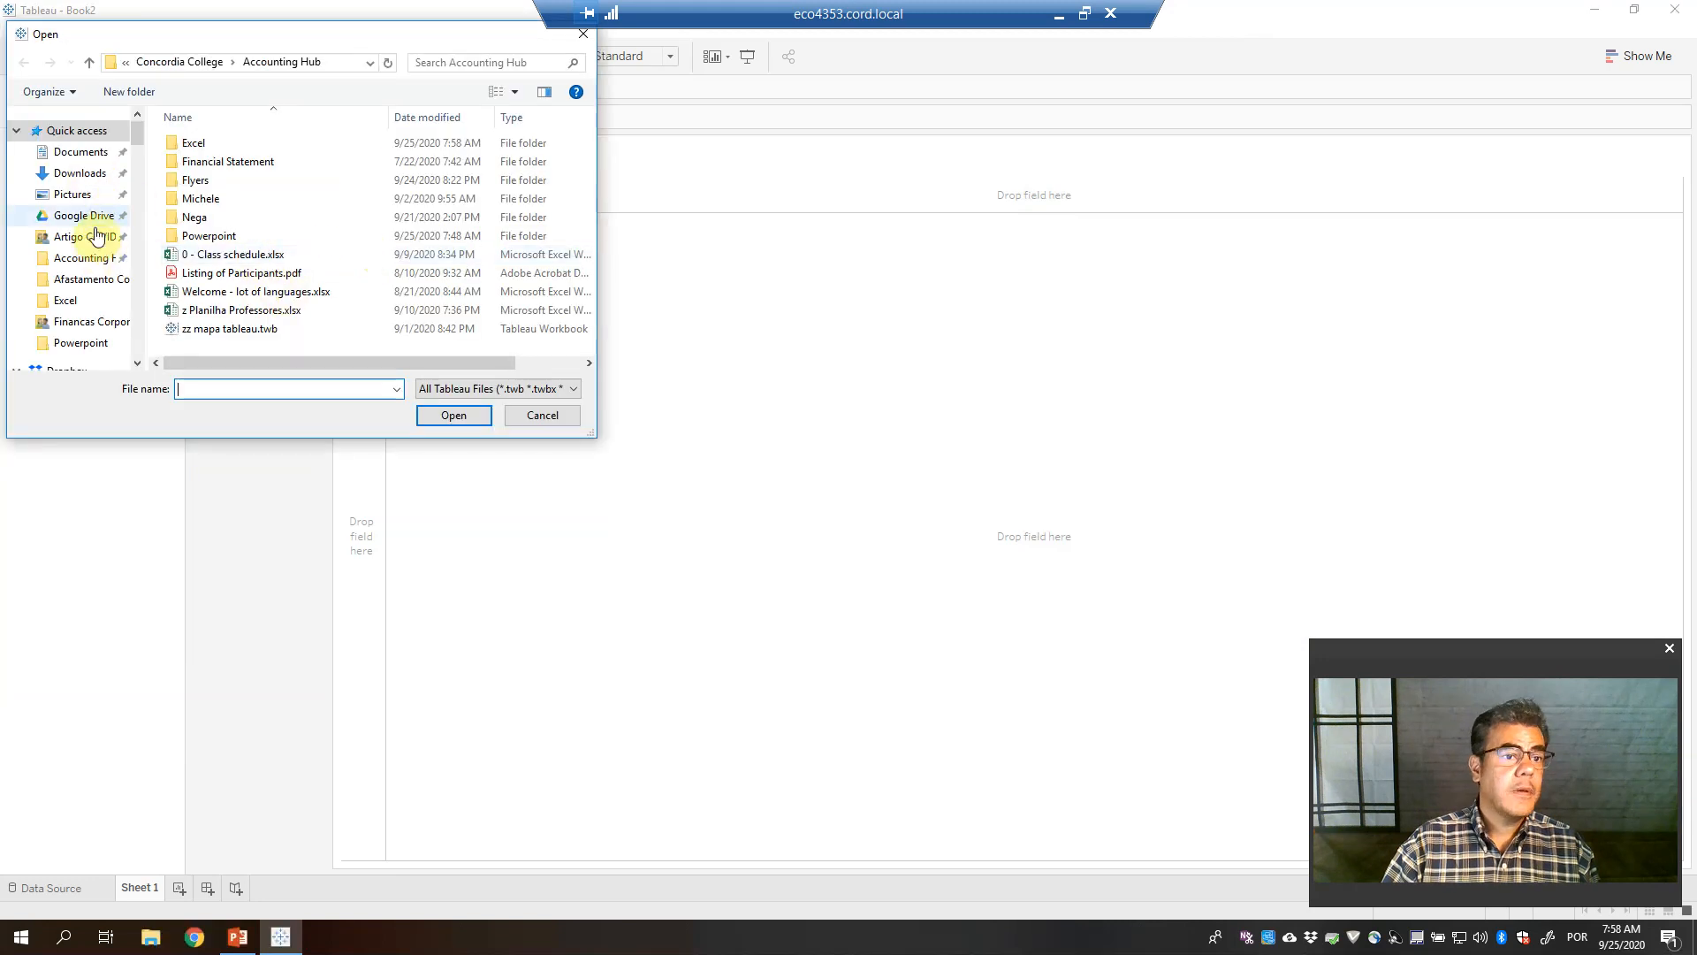
{"action": "left_click", "coordinate": [86, 257]}
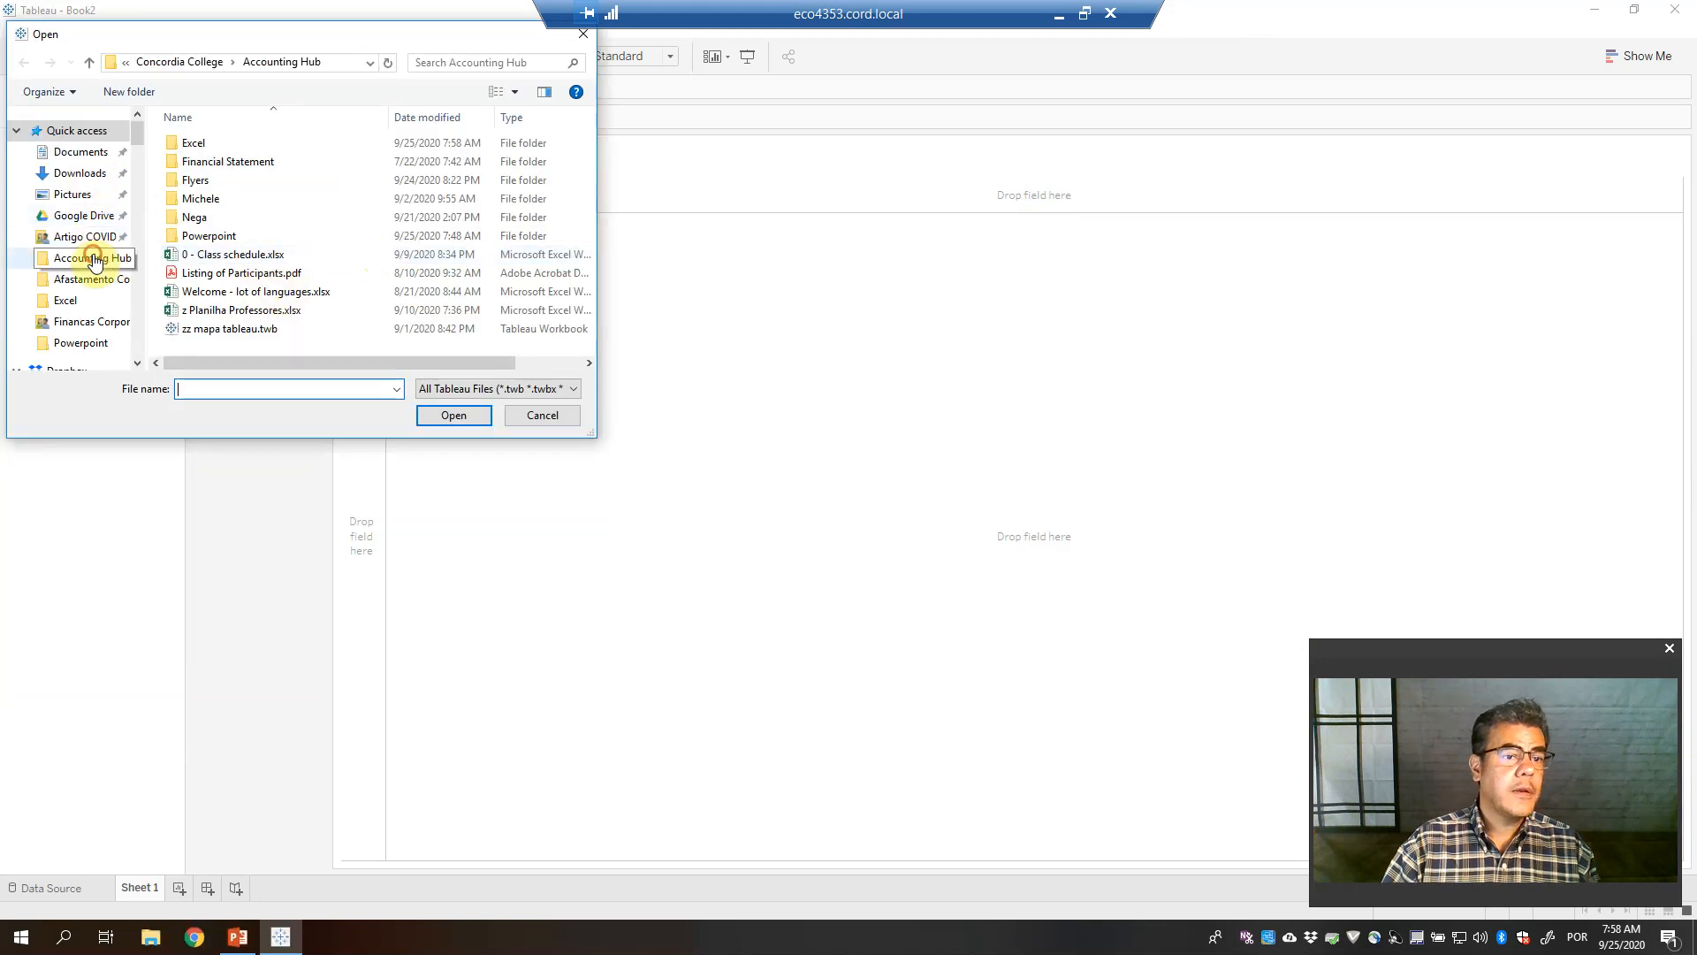
{"action": "double_click", "coordinate": [205, 143]}
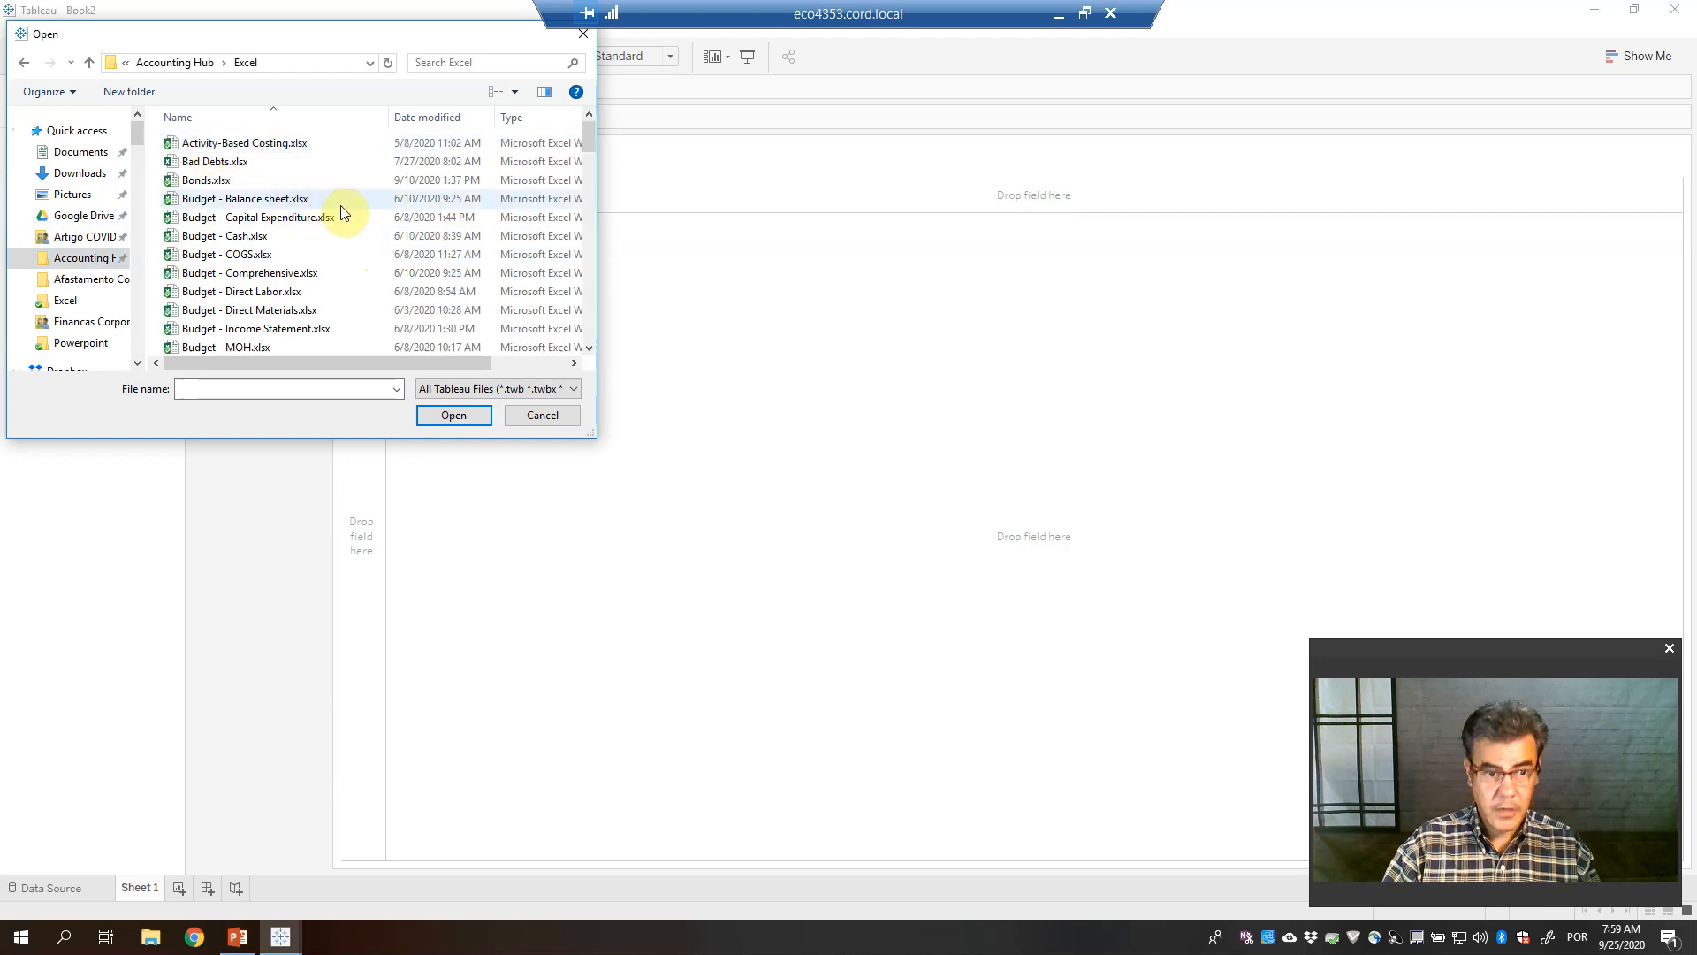
{"action": "left_click", "coordinate": [380, 223]}
{"action": "key", "text": "m"}
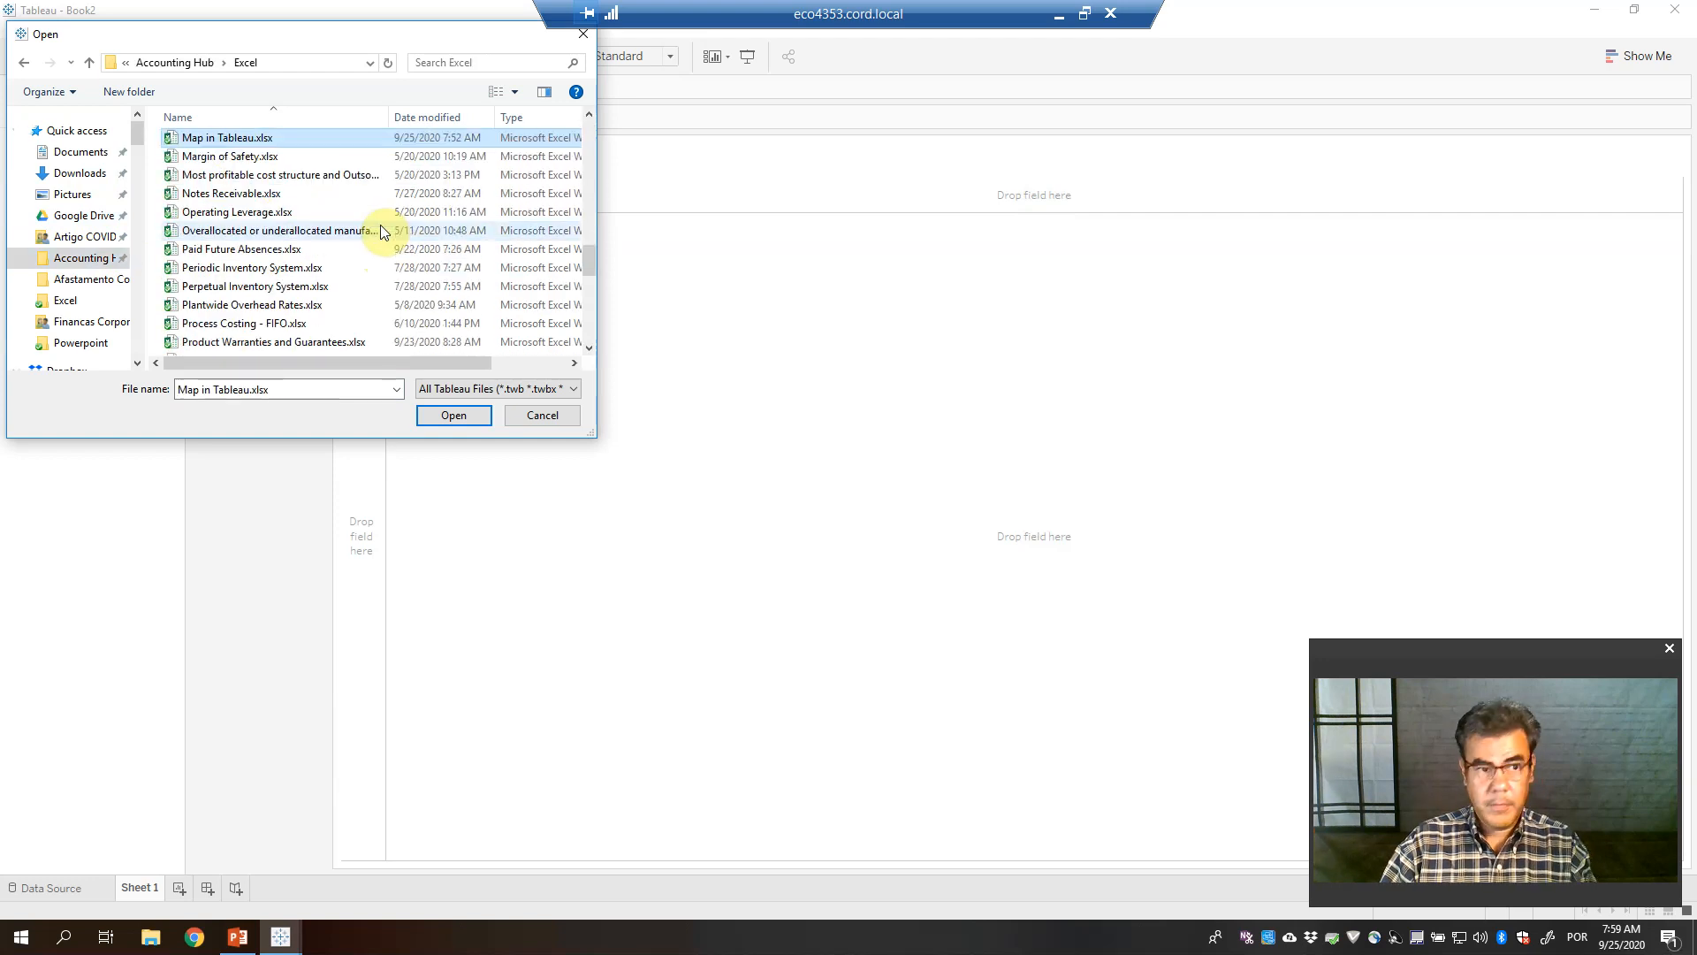
{"action": "key", "text": "Return"}
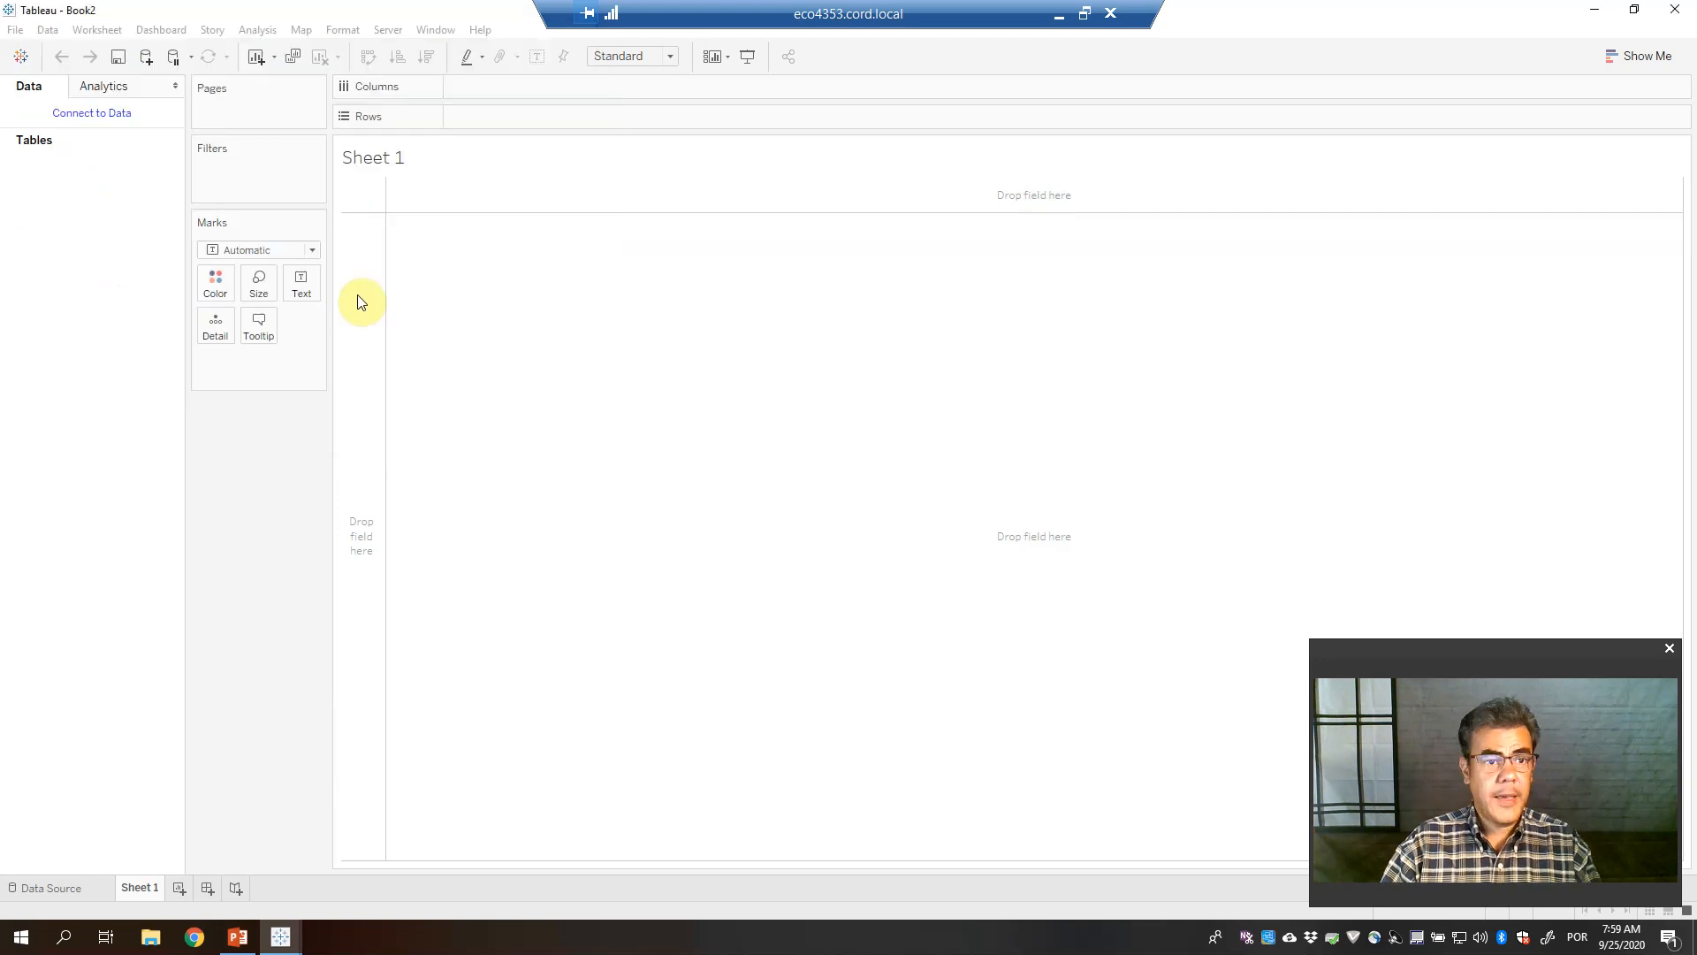
{"action": "left_click", "coordinate": [72, 888]}
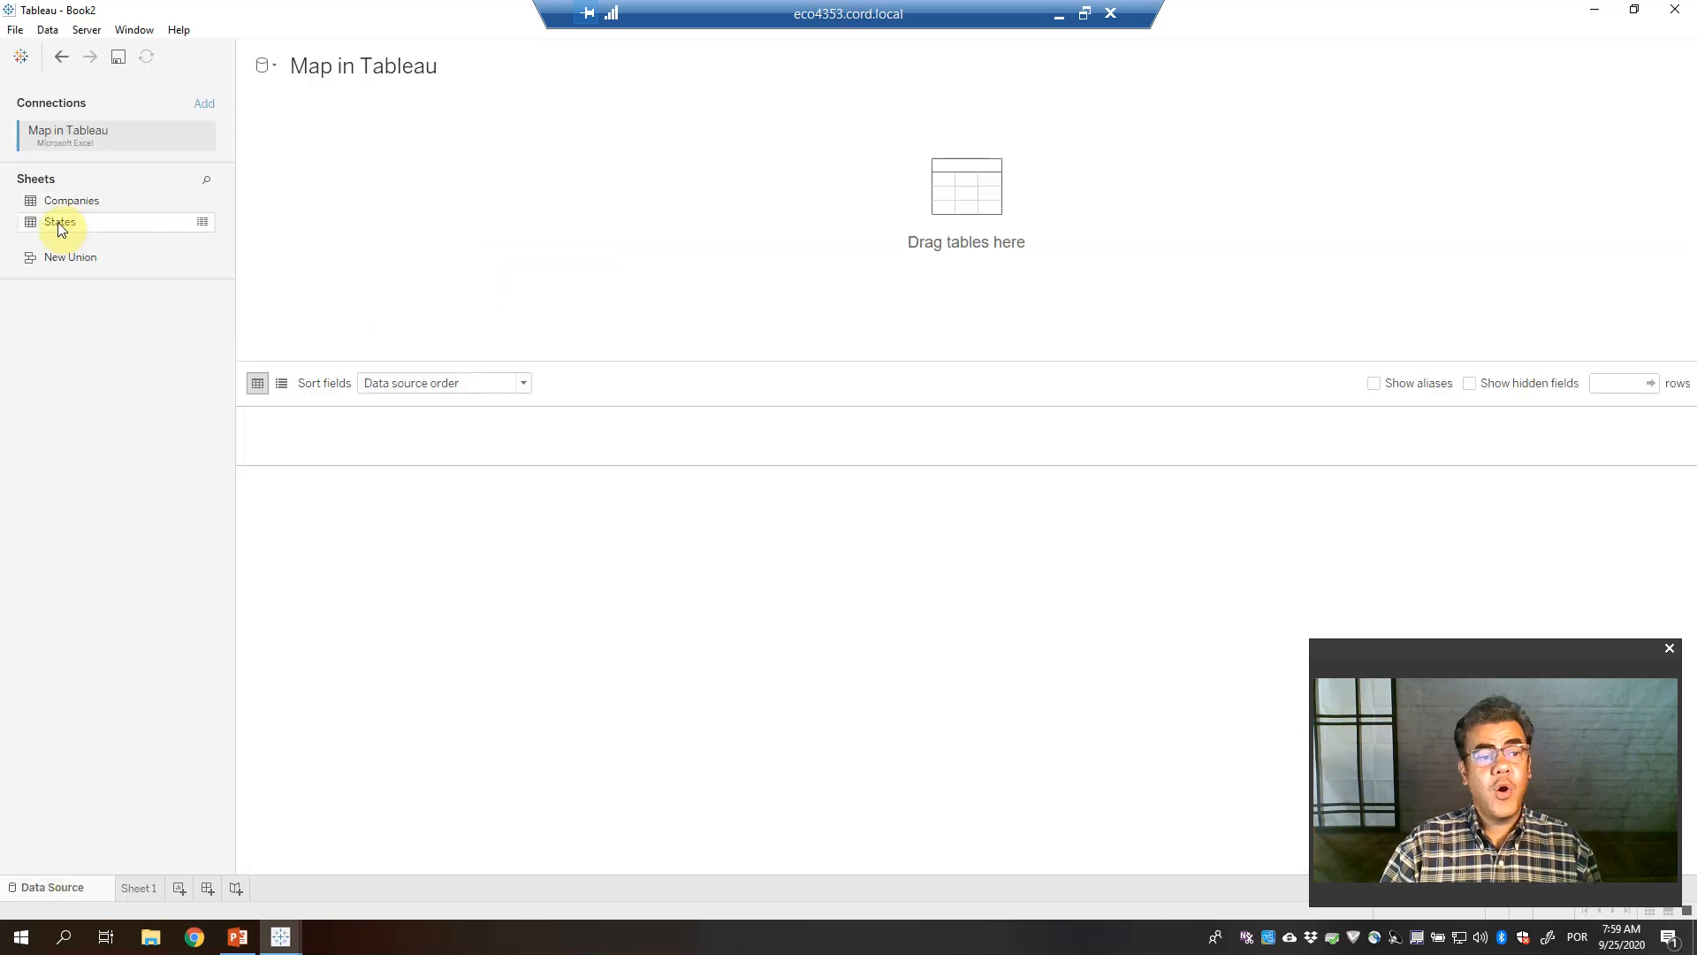
Add the States table to the canvas, confirm State has the State/Province geographic role, and go to Sheet 1
{"action": "left_click_drag", "start_coordinate": [56, 221], "coordinate": [705, 234]}
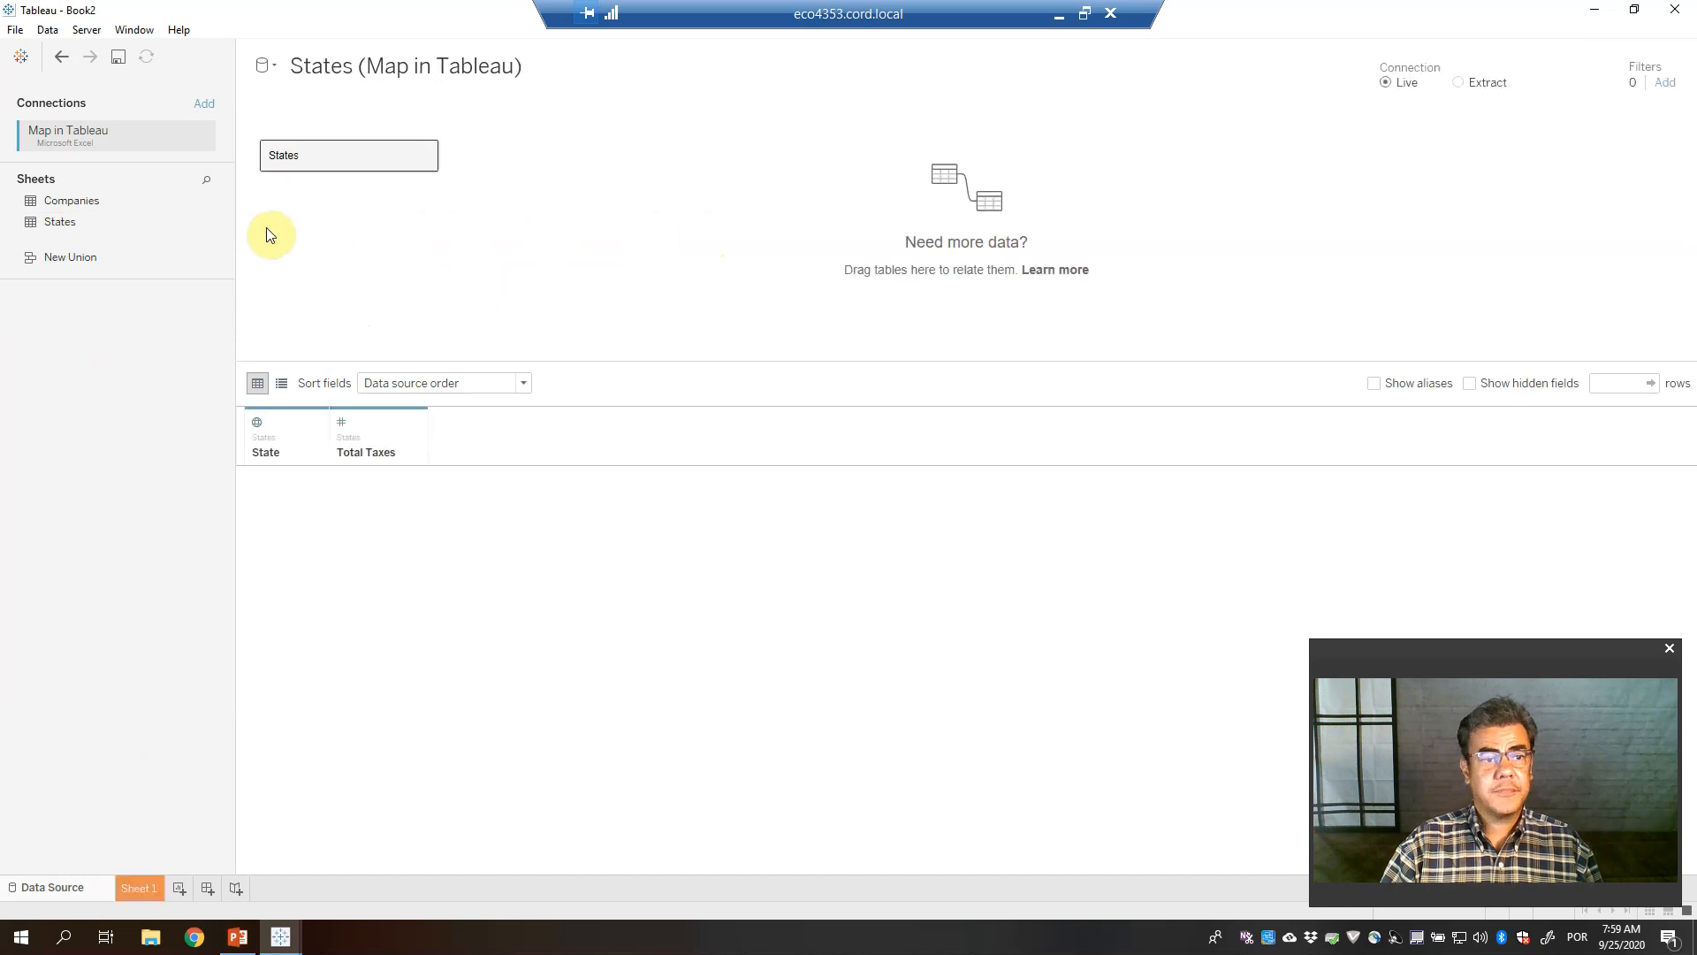
{"action": "left_click", "coordinate": [259, 423]}
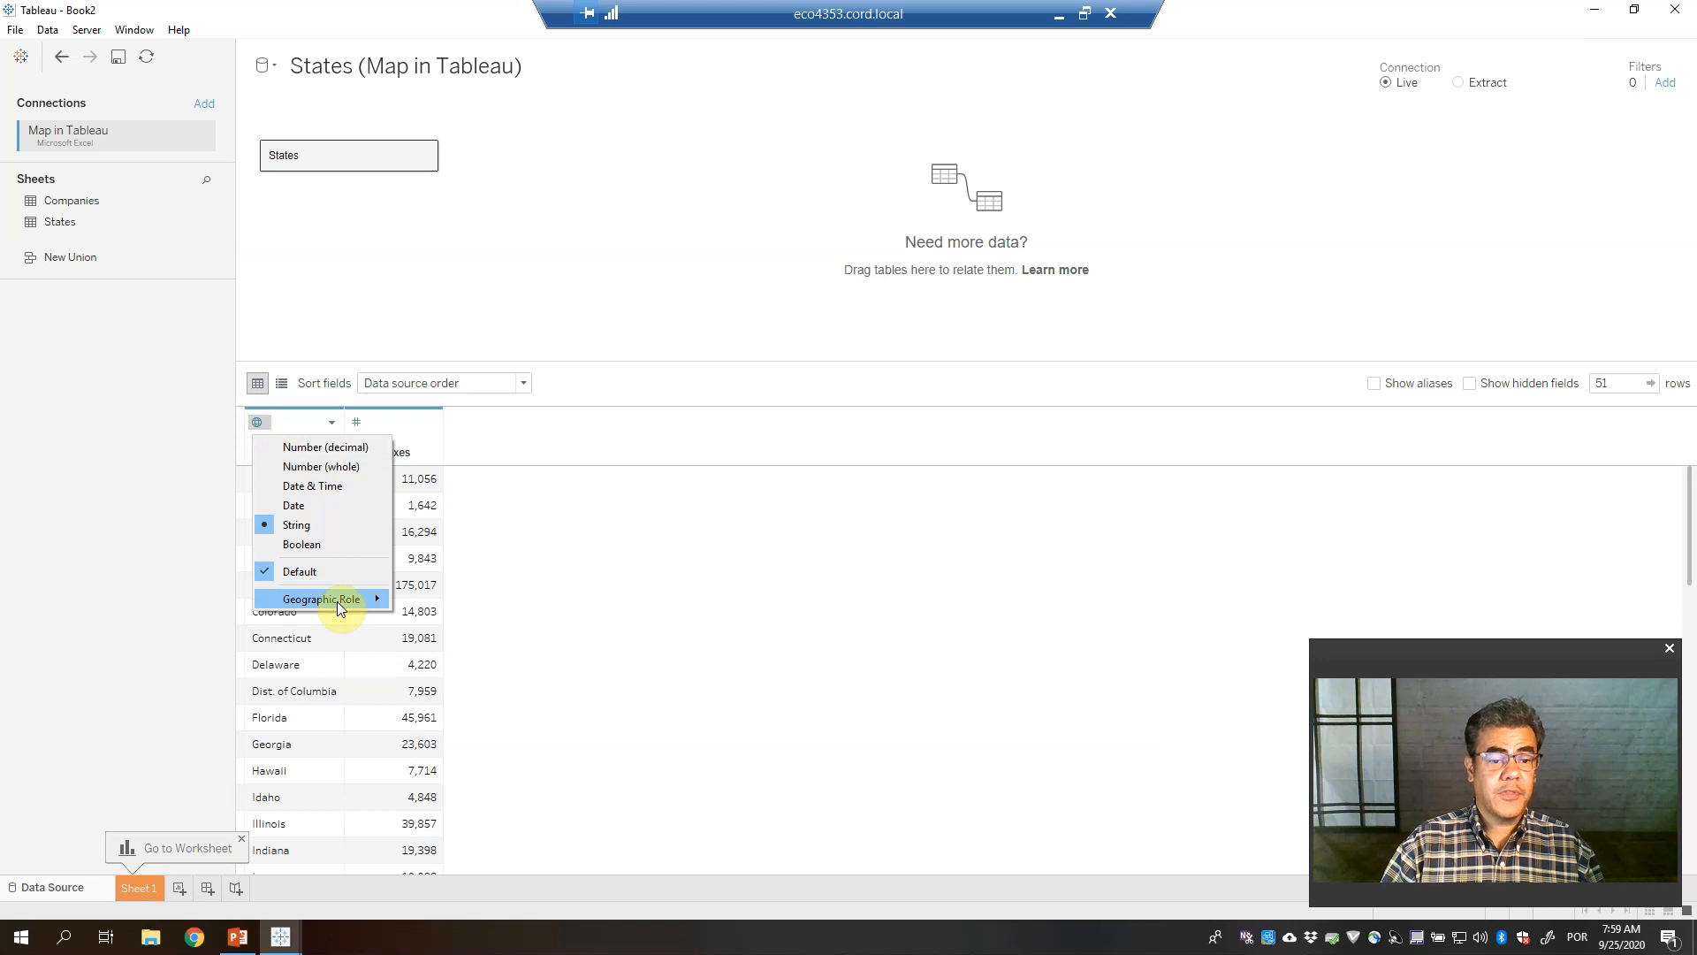
{"action": "mouse_move", "coordinate": [373, 599]}
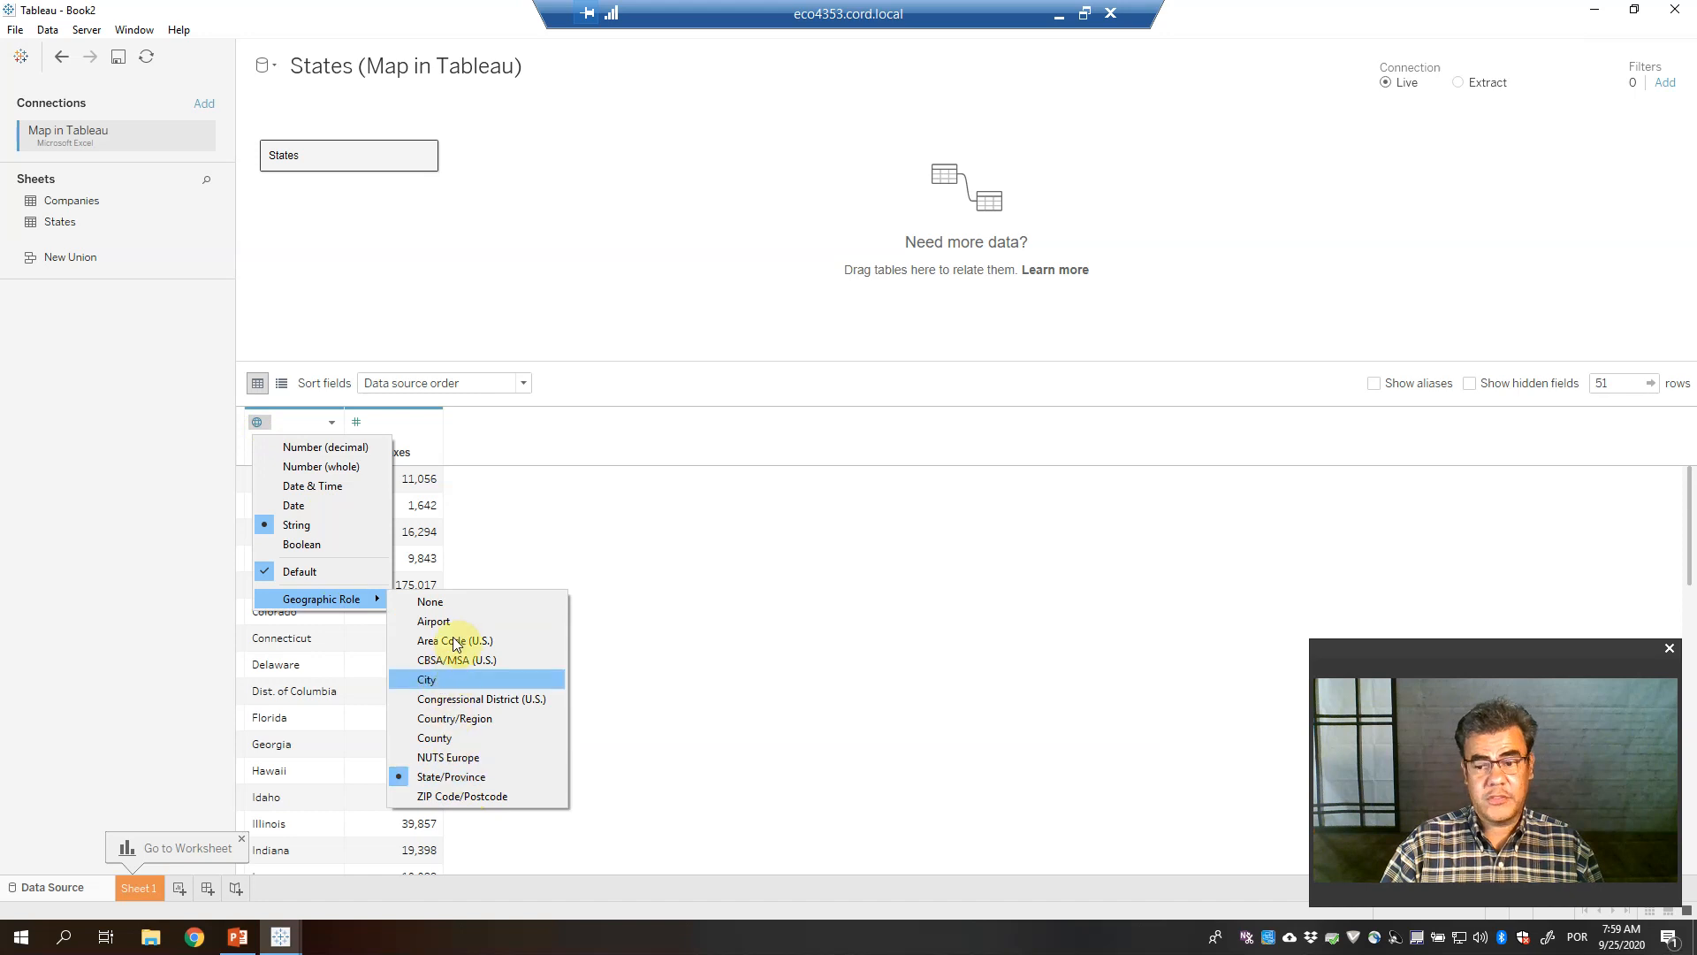
{"action": "left_click", "coordinate": [662, 530]}
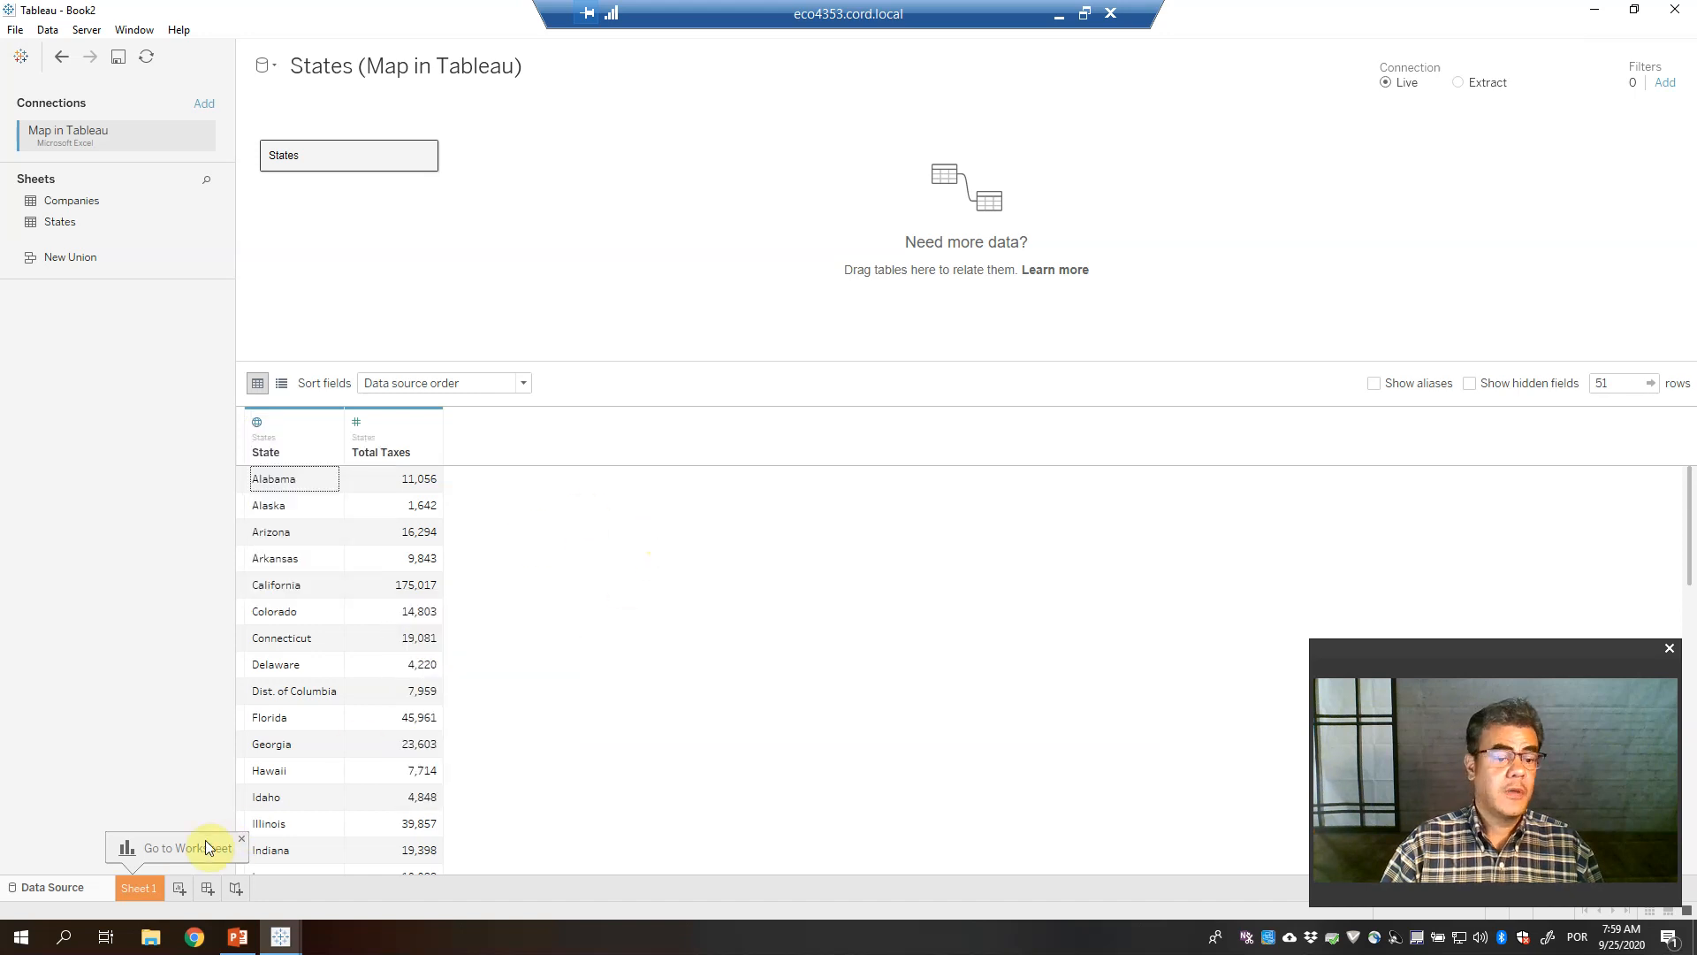
{"action": "left_click", "coordinate": [140, 885]}
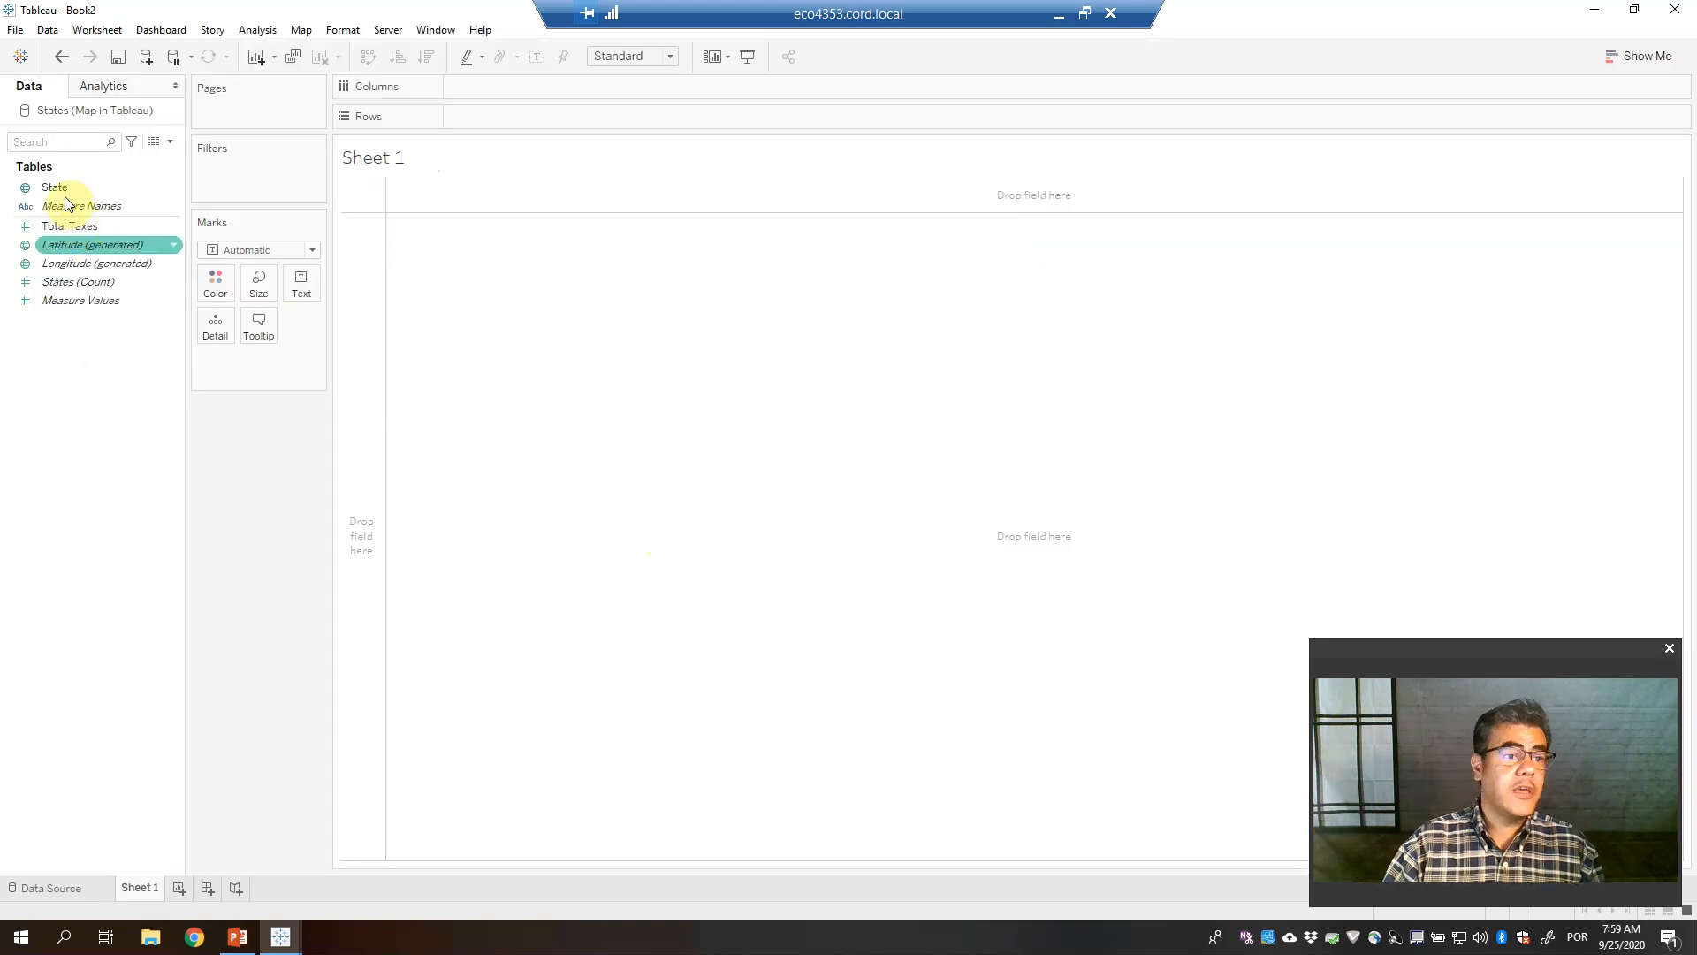
{"action": "left_click_drag", "start_coordinate": [60, 190], "coordinate": [740, 433]}
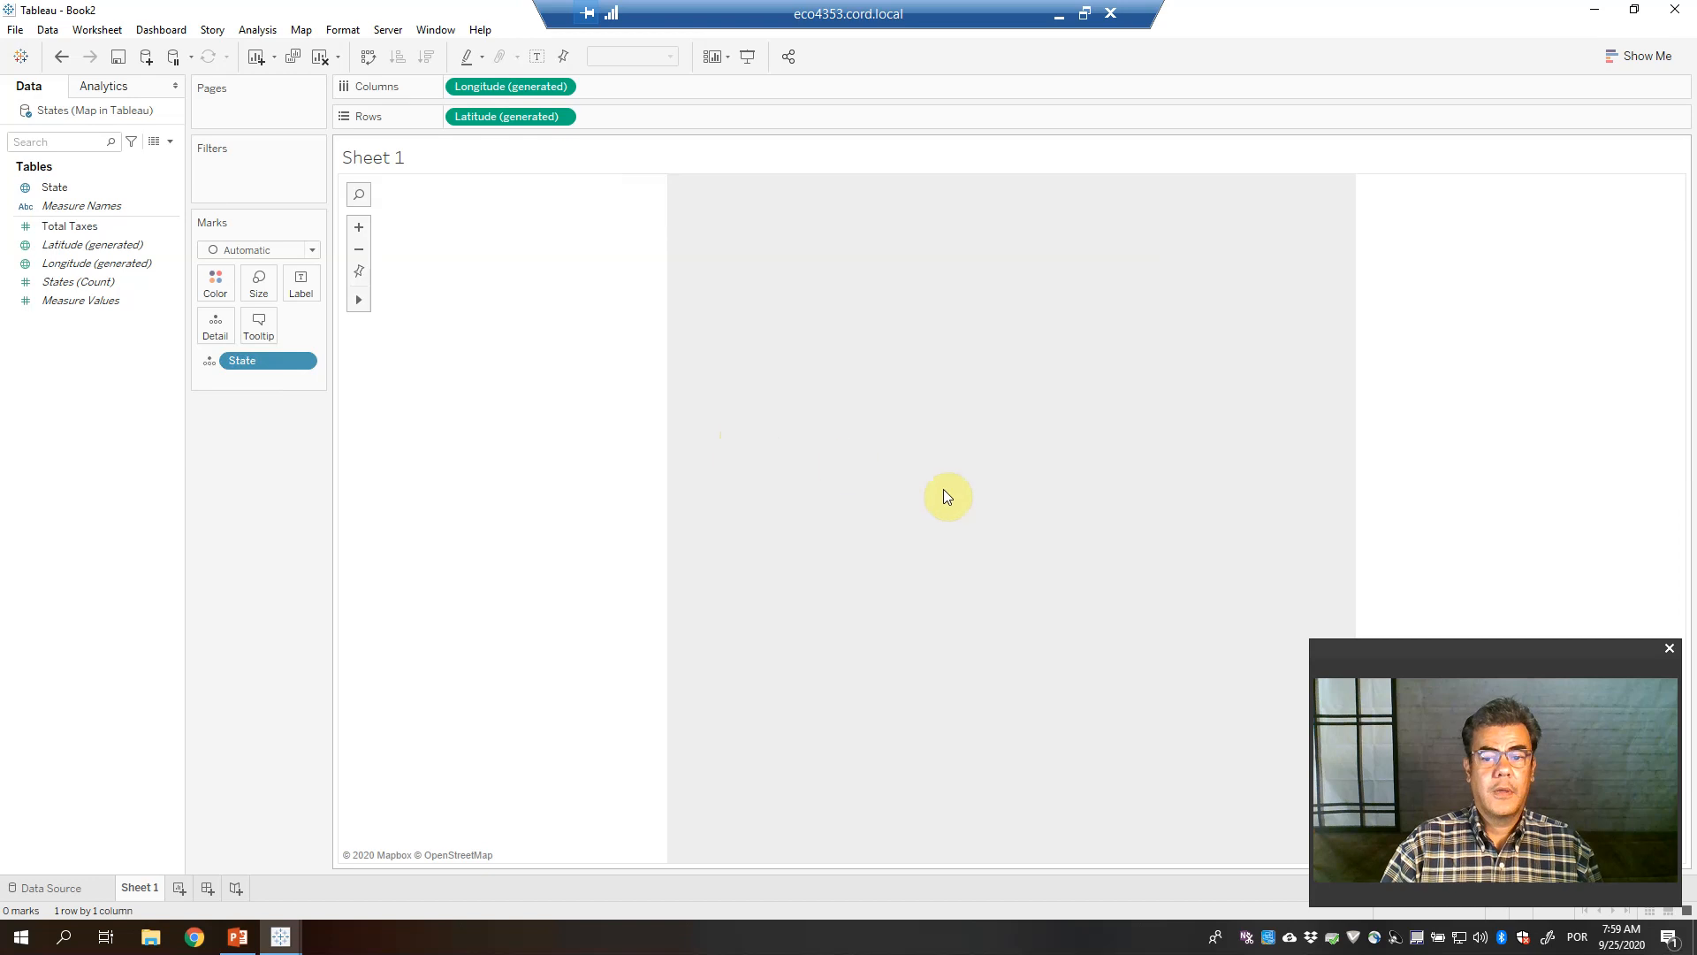
{"action": "left_click_drag", "start_coordinate": [1498, 654], "coordinate": [287, 563]}
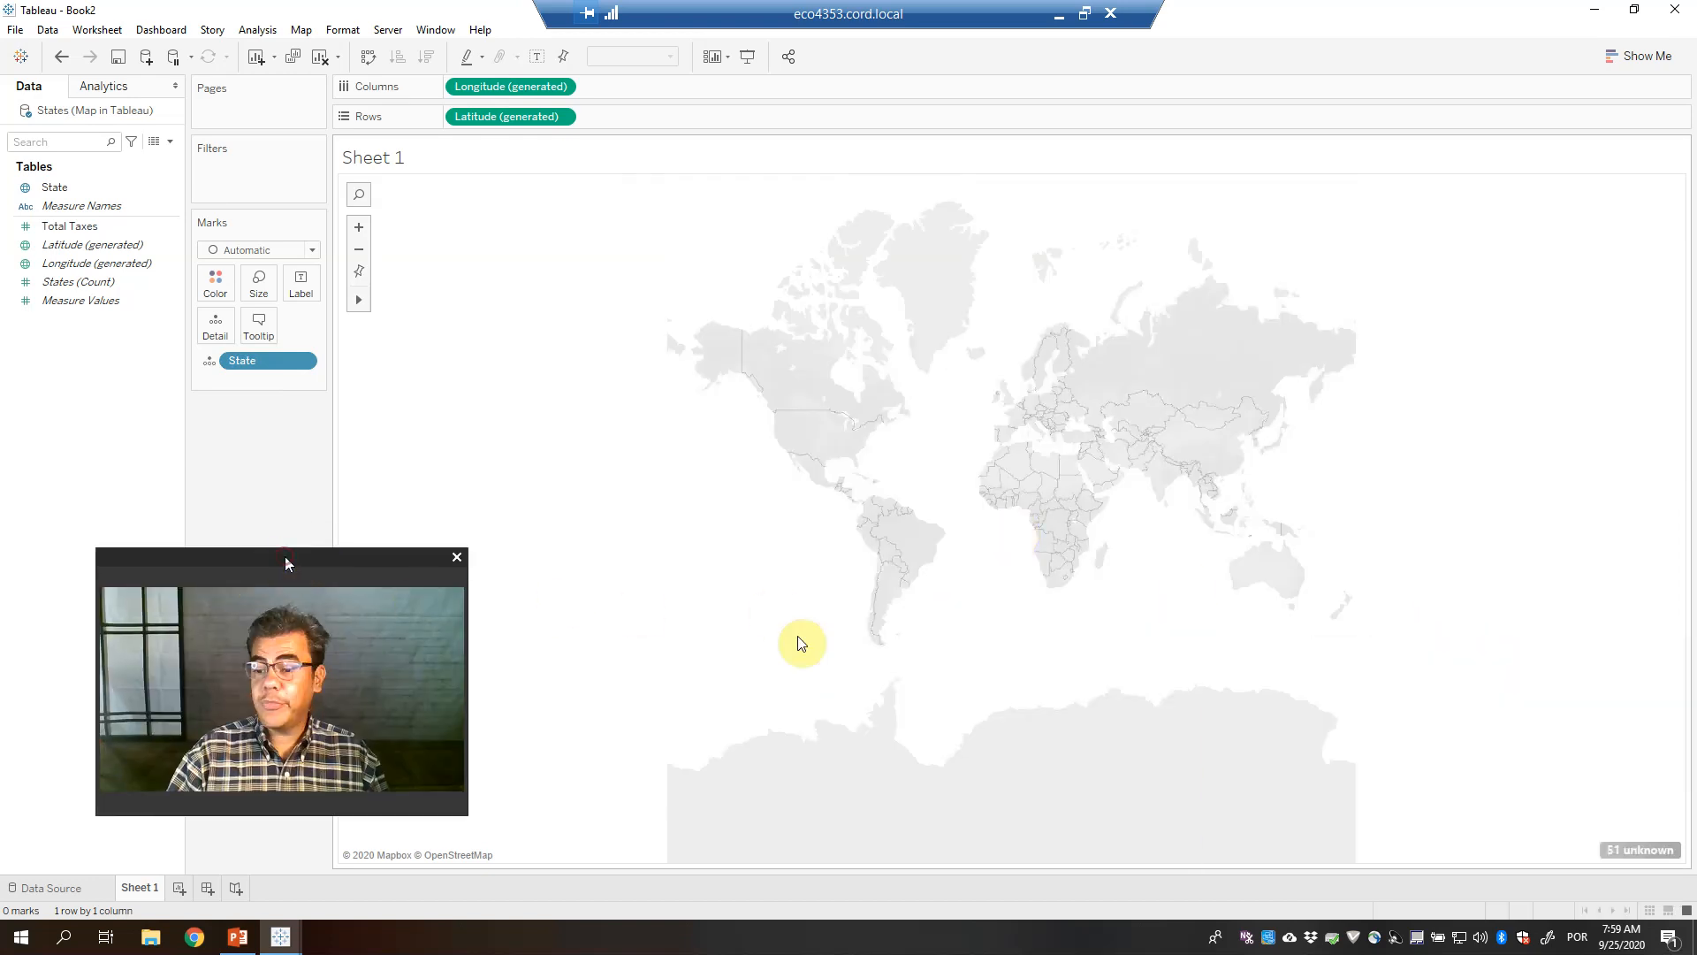
Edit the 51 unknown locations by fixing Country/Region to United States
{"action": "left_click", "coordinate": [1629, 847]}
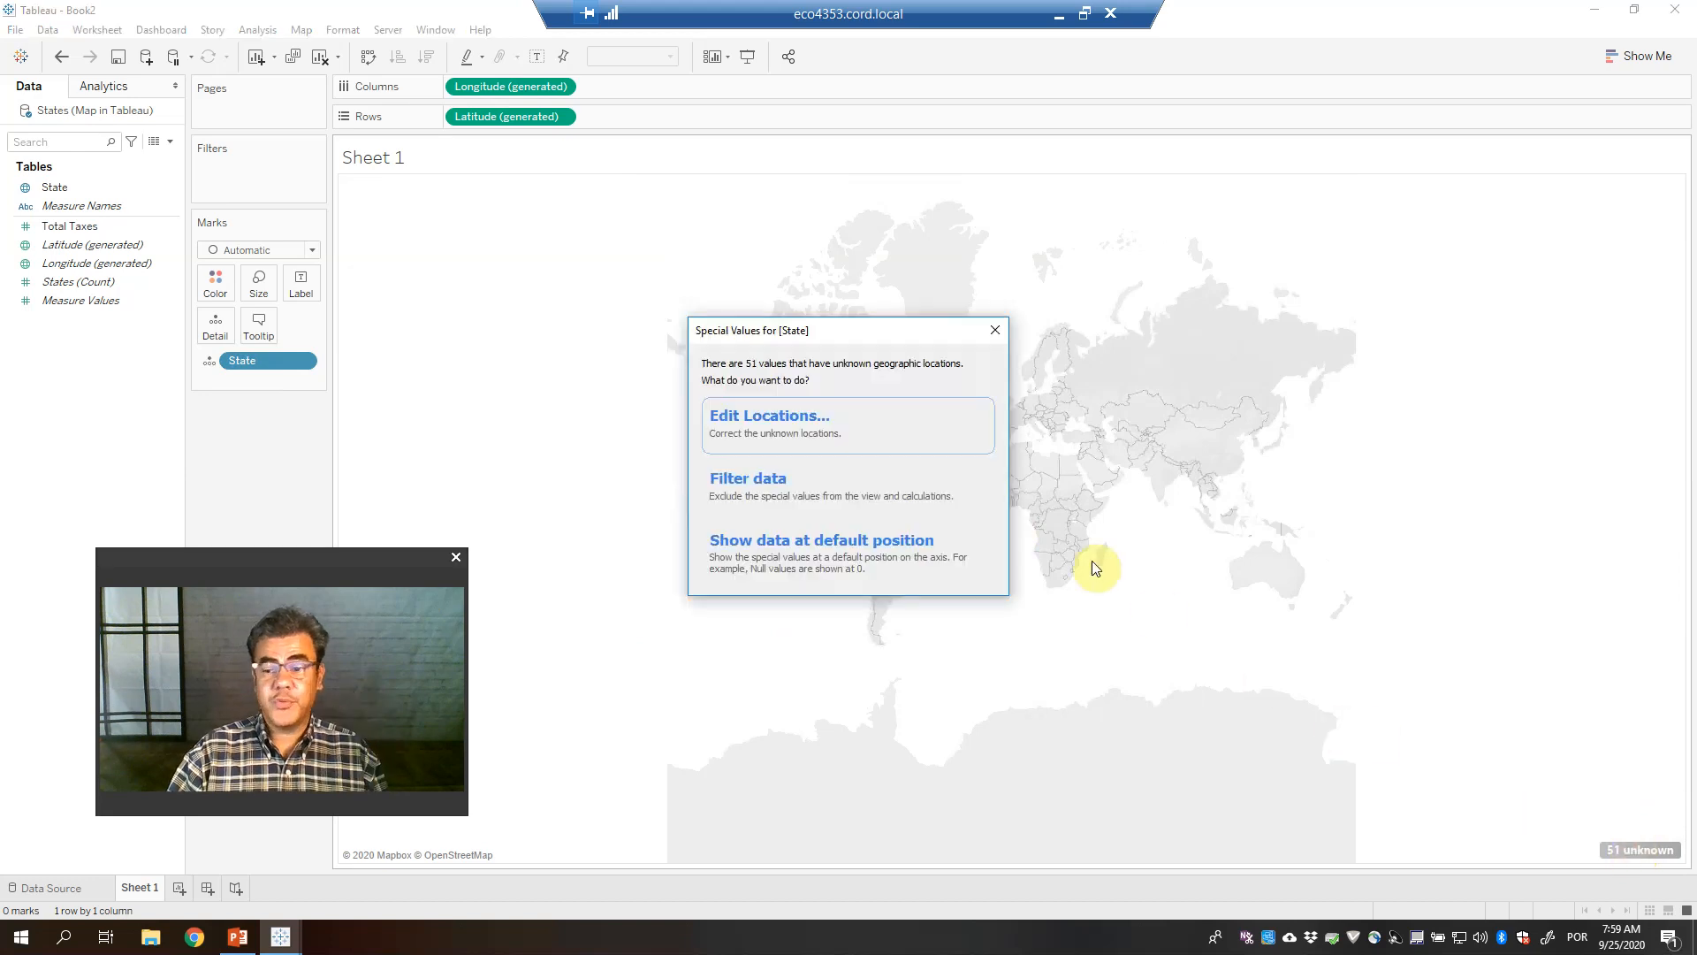
{"action": "left_click", "coordinate": [816, 423]}
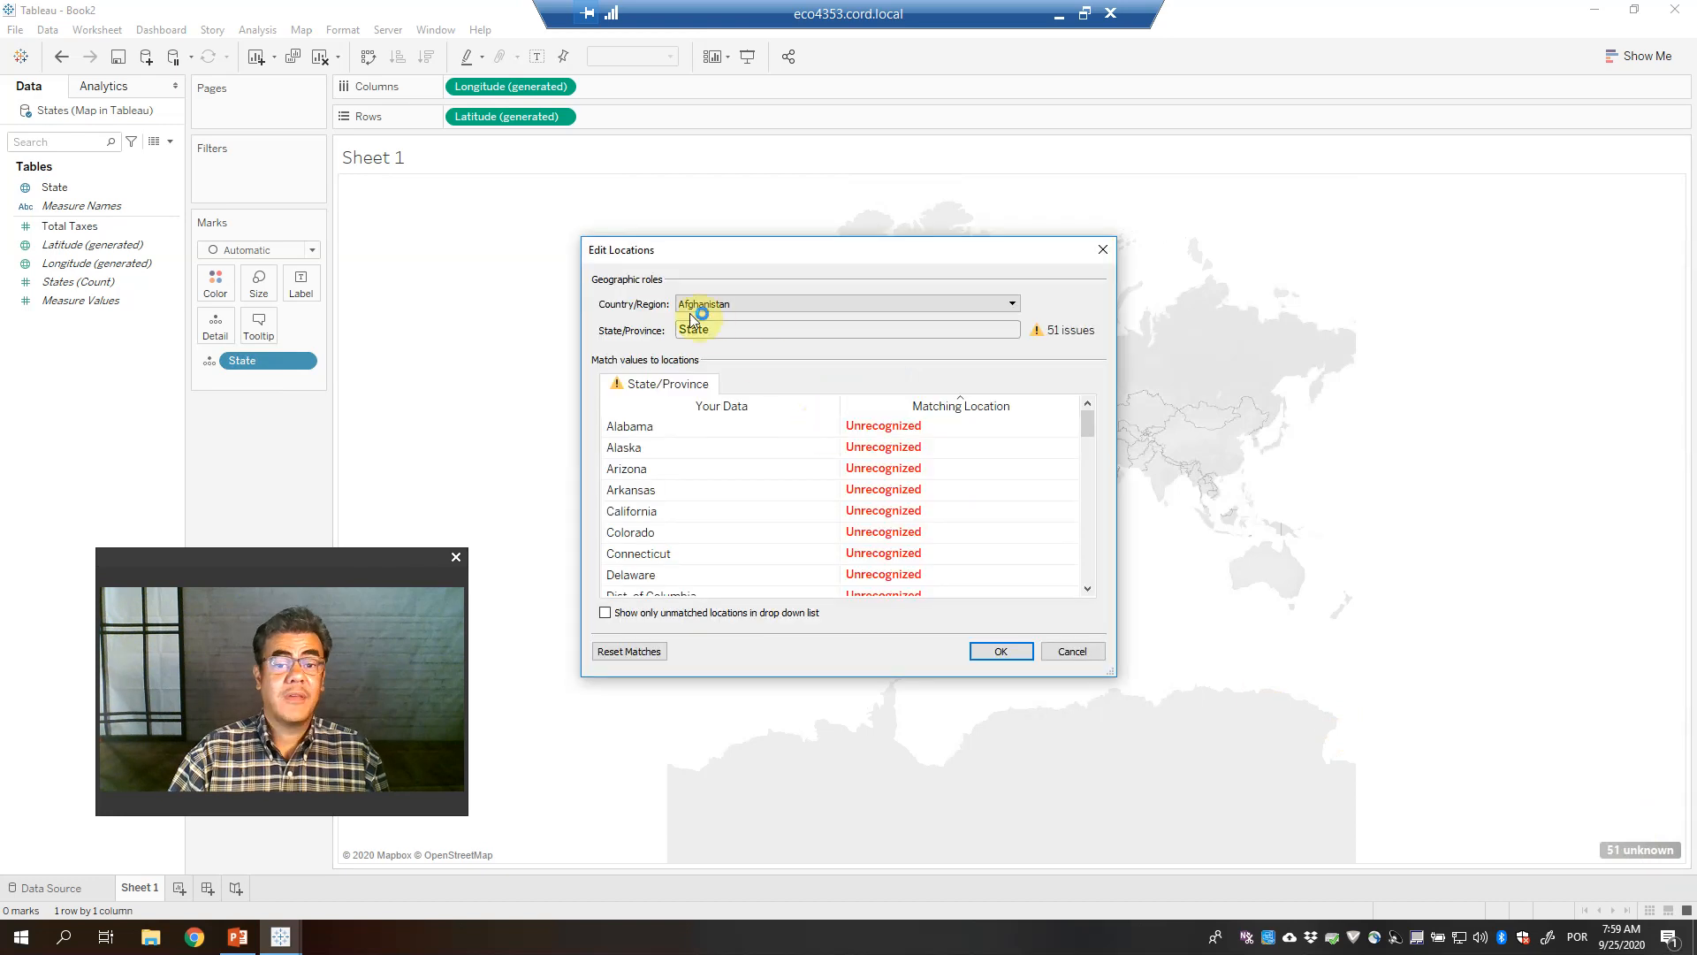
{"action": "left_click", "coordinate": [1013, 304]}
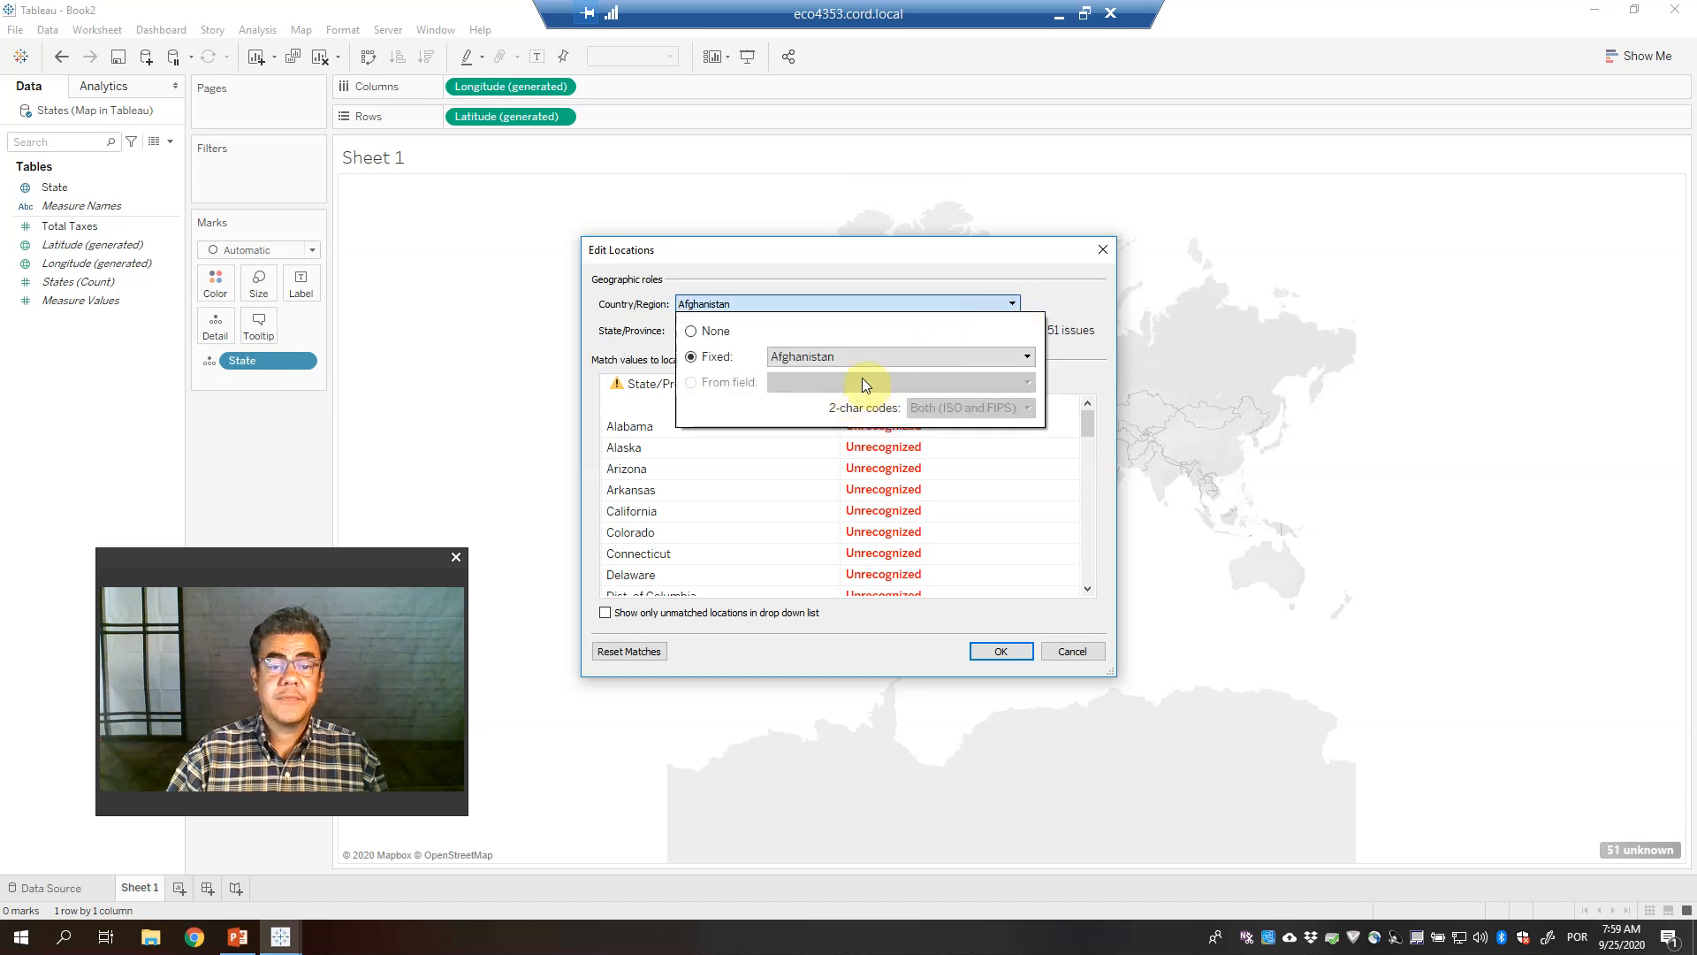
{"action": "left_click", "coordinate": [1026, 357]}
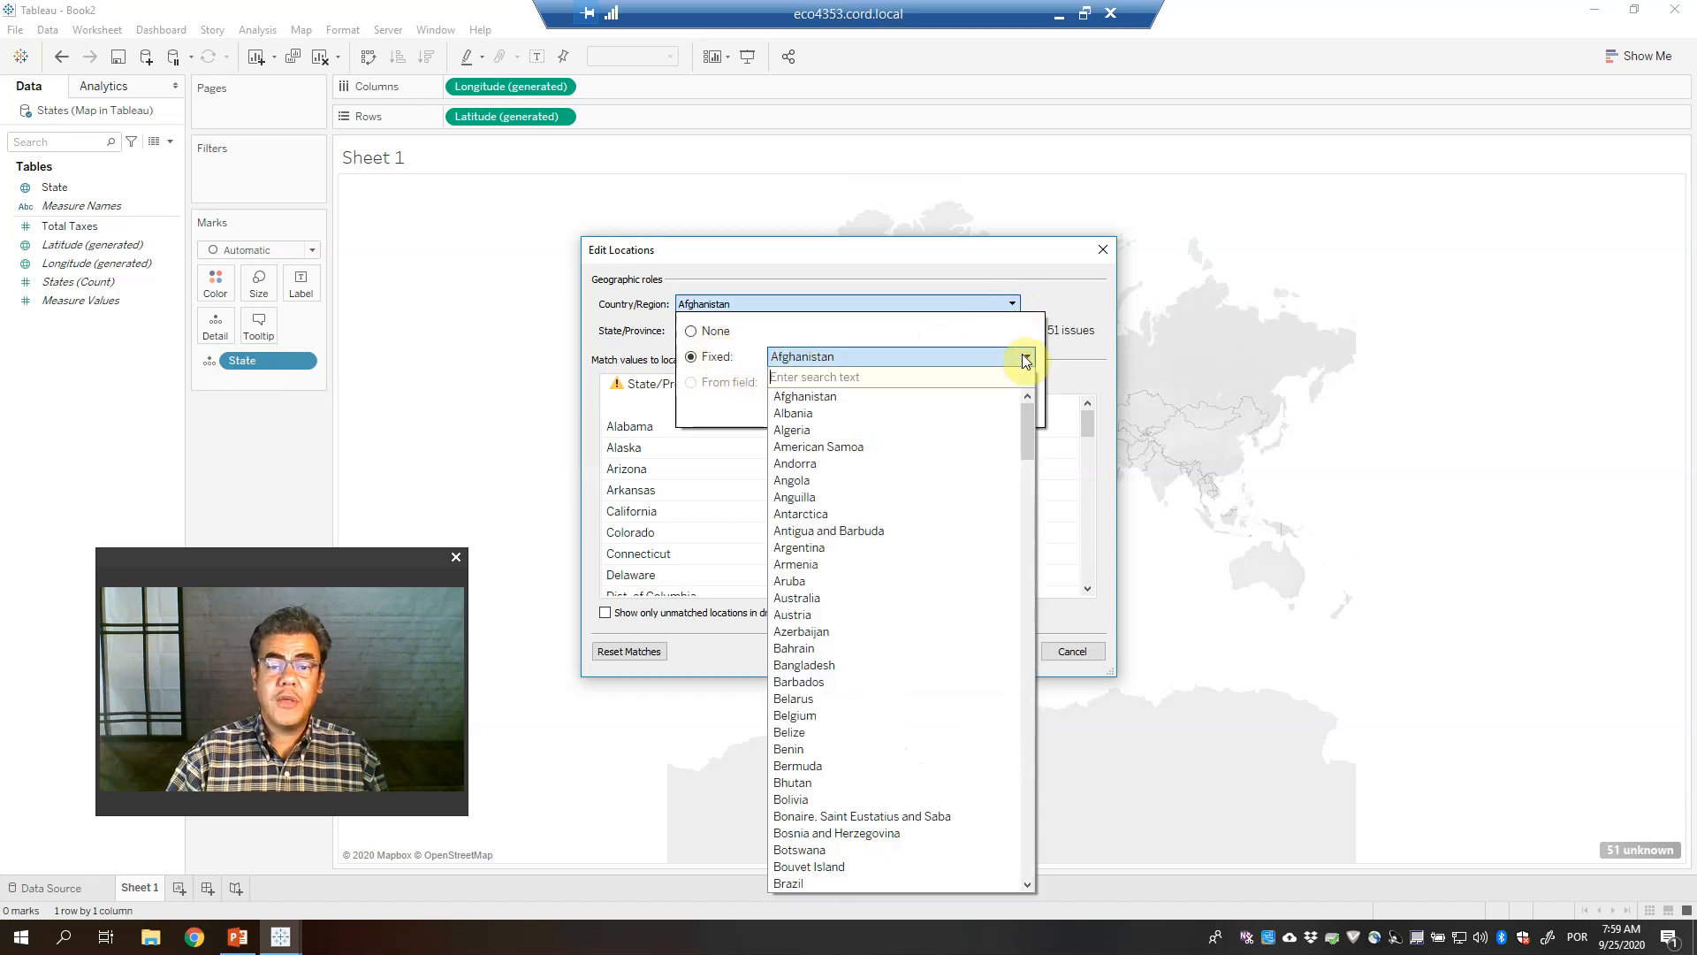
{"action": "type", "text": "united"}
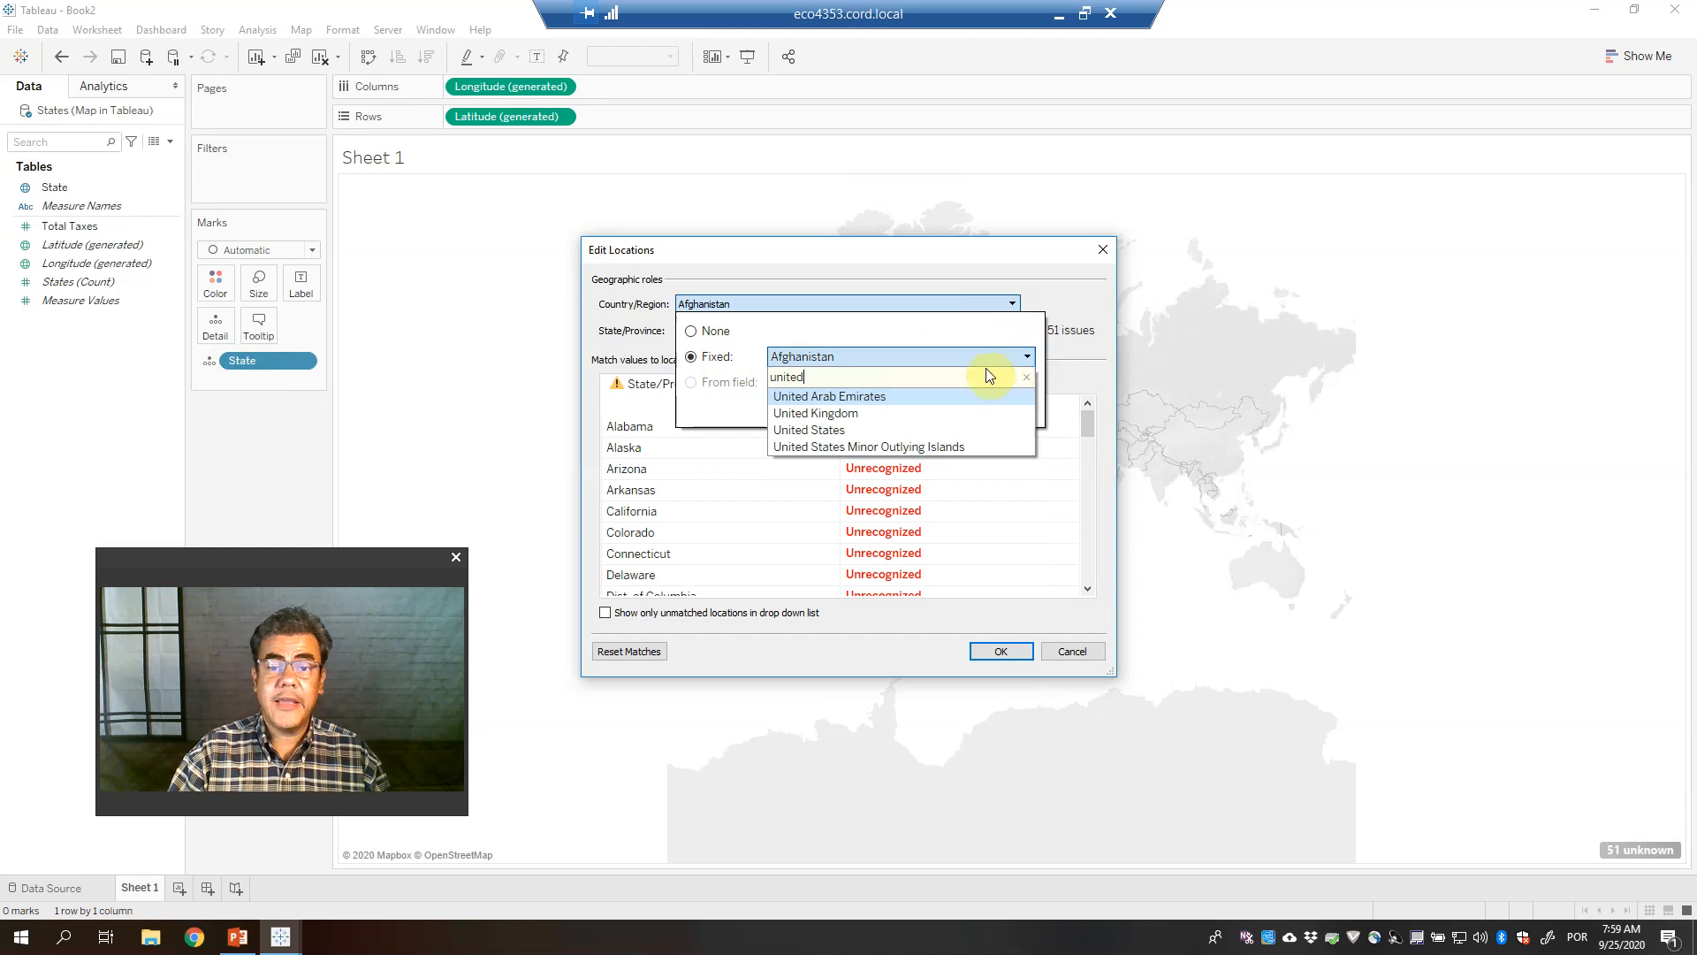
{"action": "left_click", "coordinate": [802, 431]}
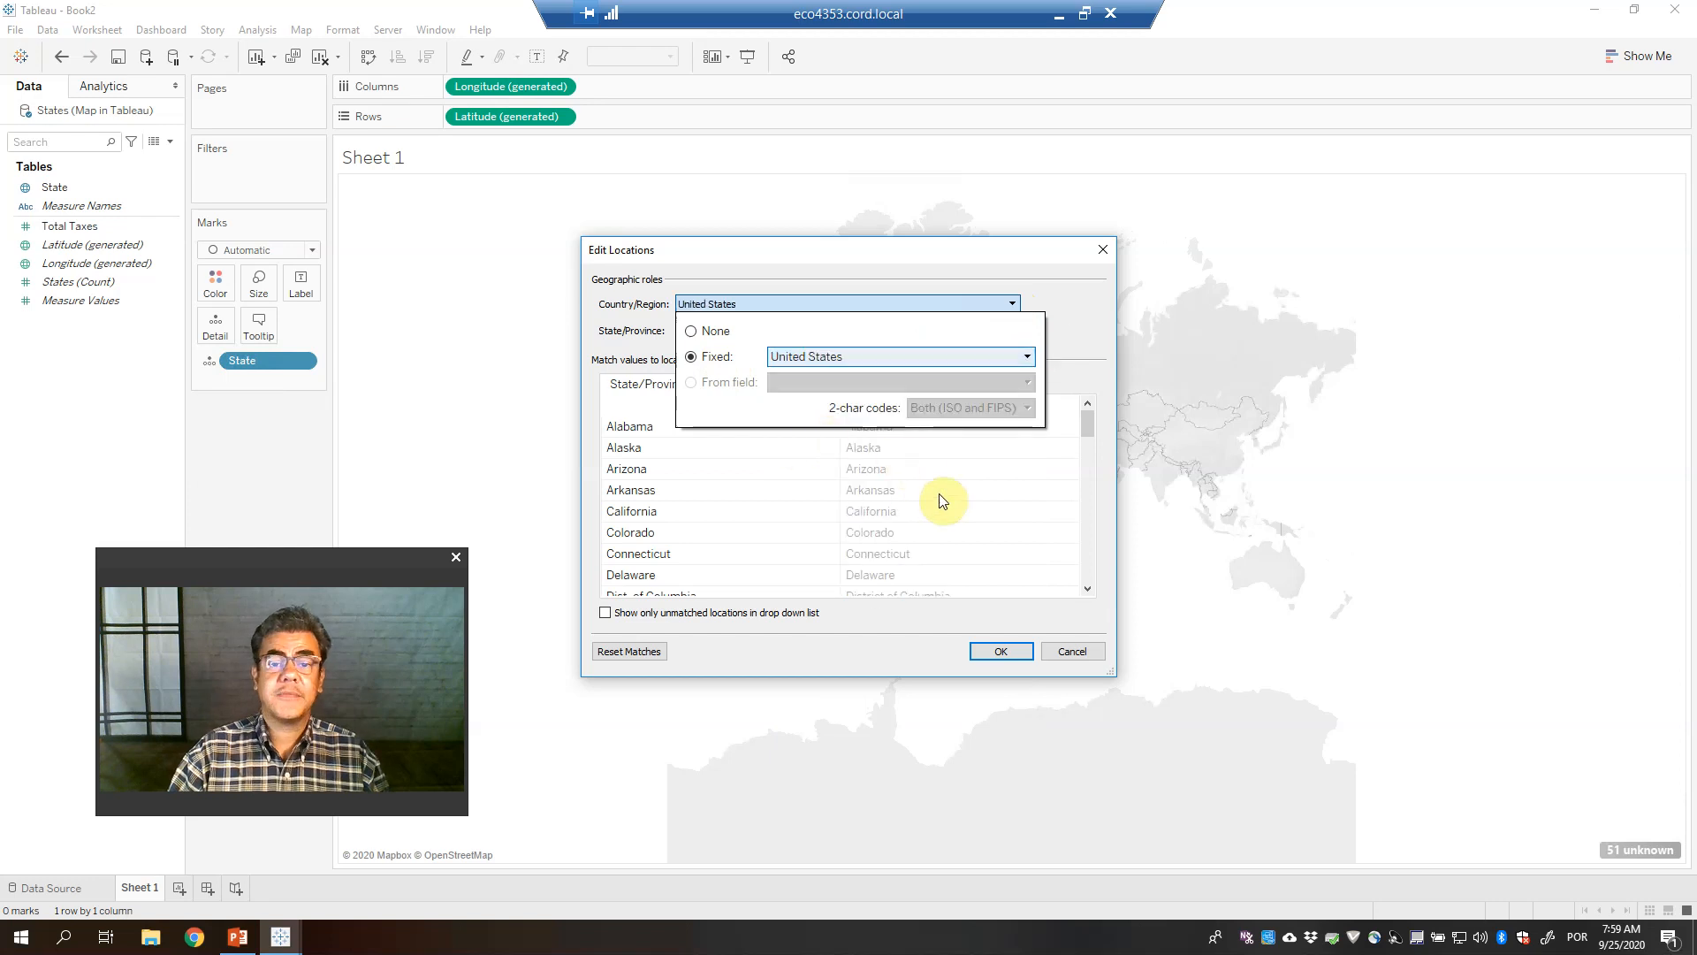
{"action": "left_click", "coordinate": [999, 651]}
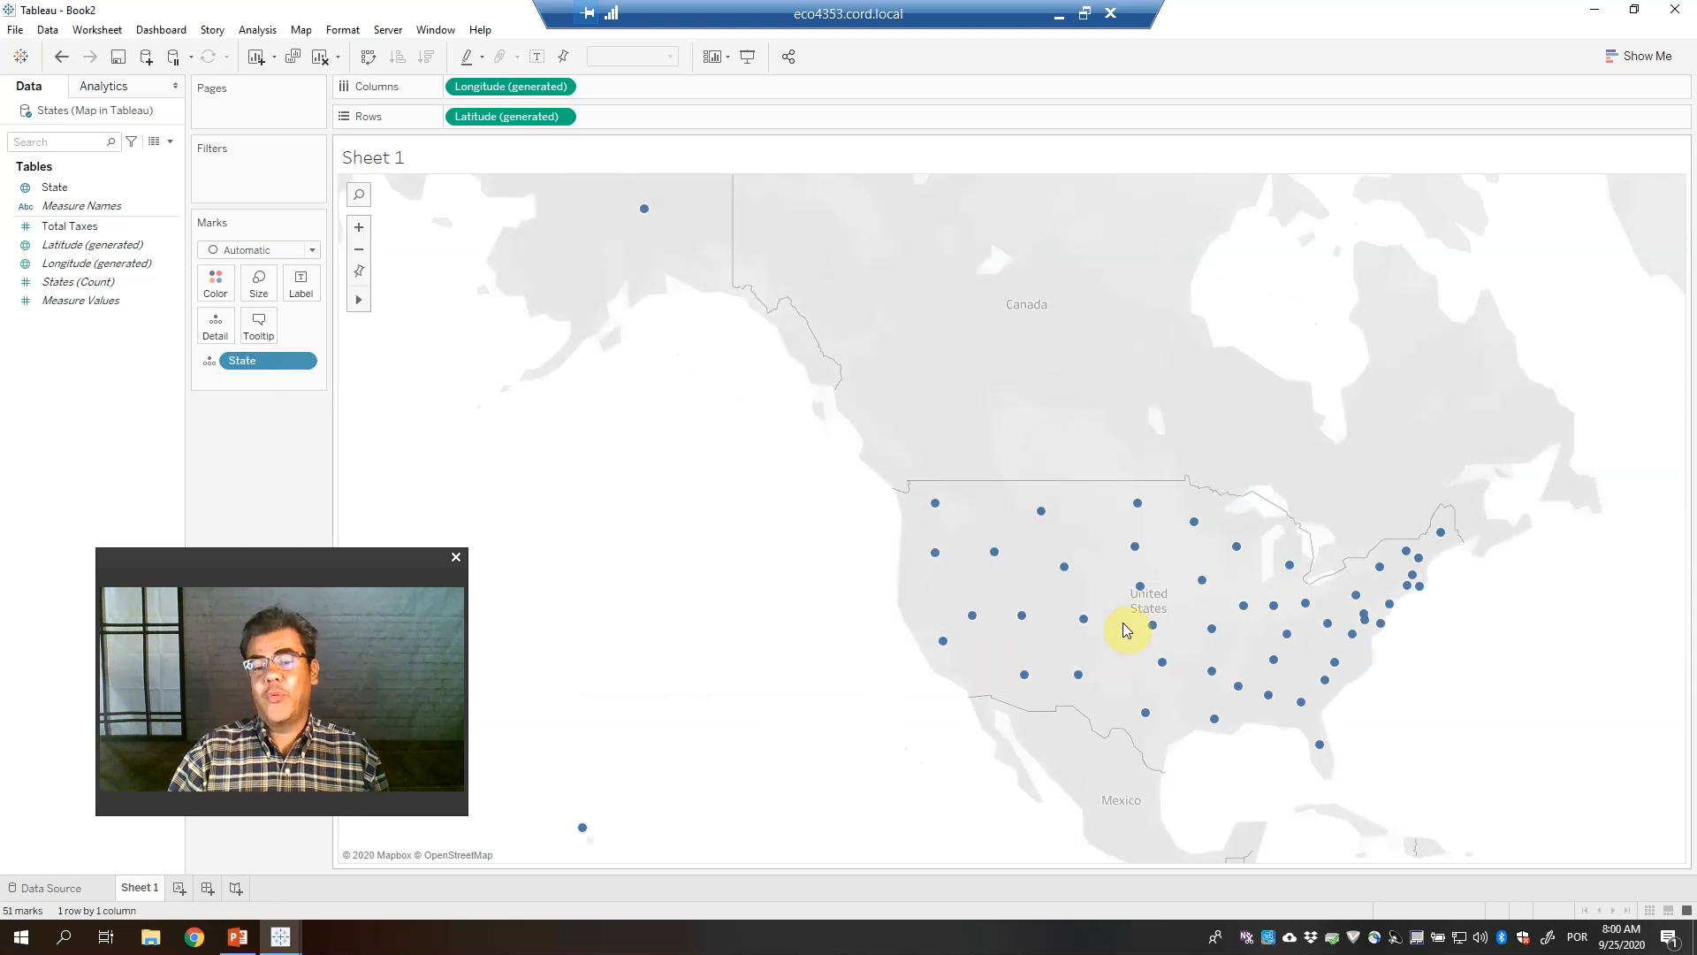
Colour the states by Total Taxes, label them with State names, then close the workbook without saving
{"action": "mouse_move", "coordinate": [56, 226]}
{"action": "left_mouse_down"}
{"action": "mouse_move", "coordinate": [215, 310]}
{"action": "mouse_move", "coordinate": [215, 292]}
{"action": "left_mouse_up"}
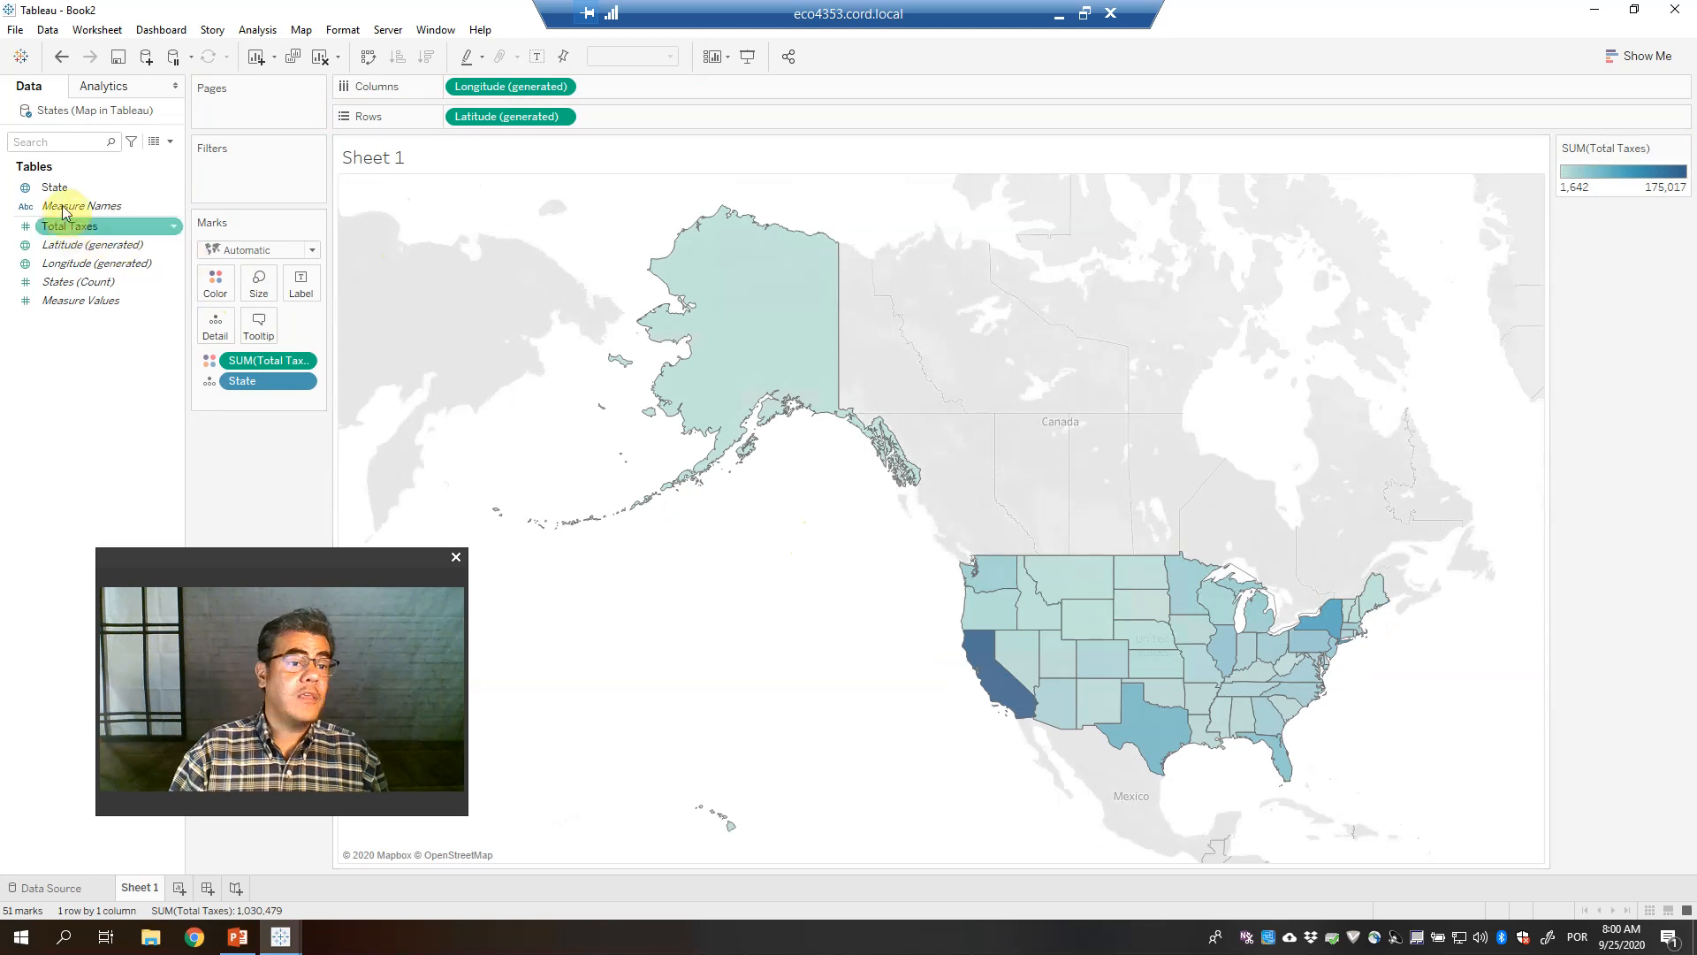
{"action": "left_click_drag", "start_coordinate": [52, 186], "coordinate": [301, 287]}
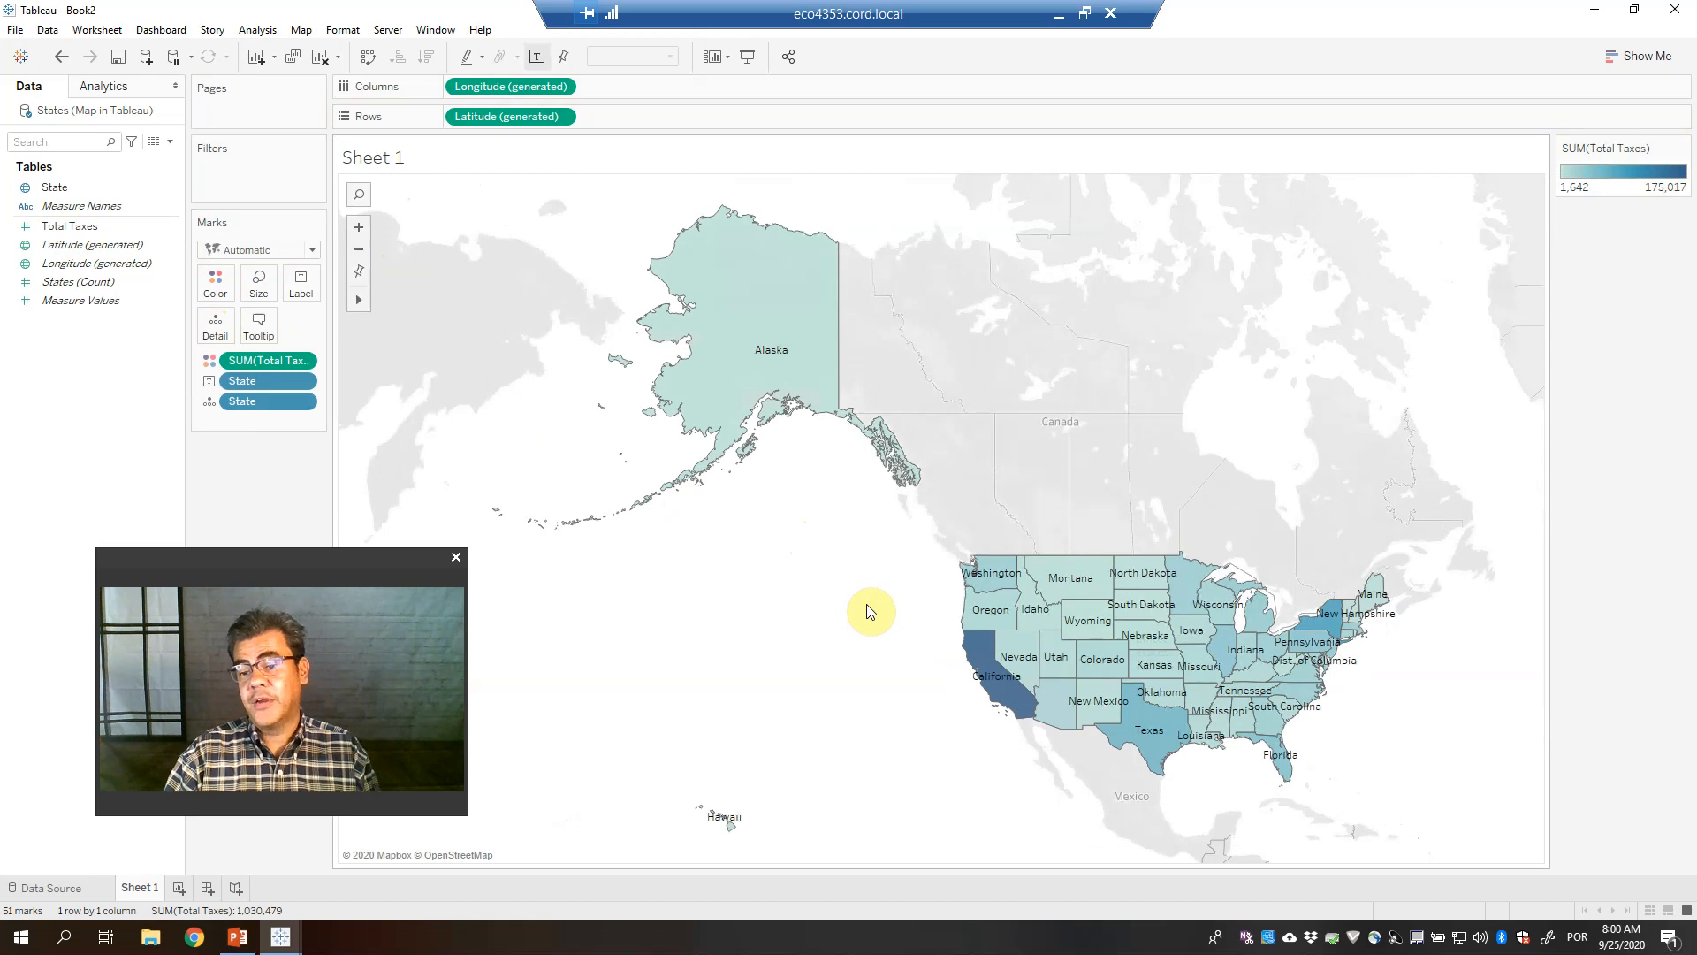
{"action": "mouse_move", "coordinate": [1058, 707]}
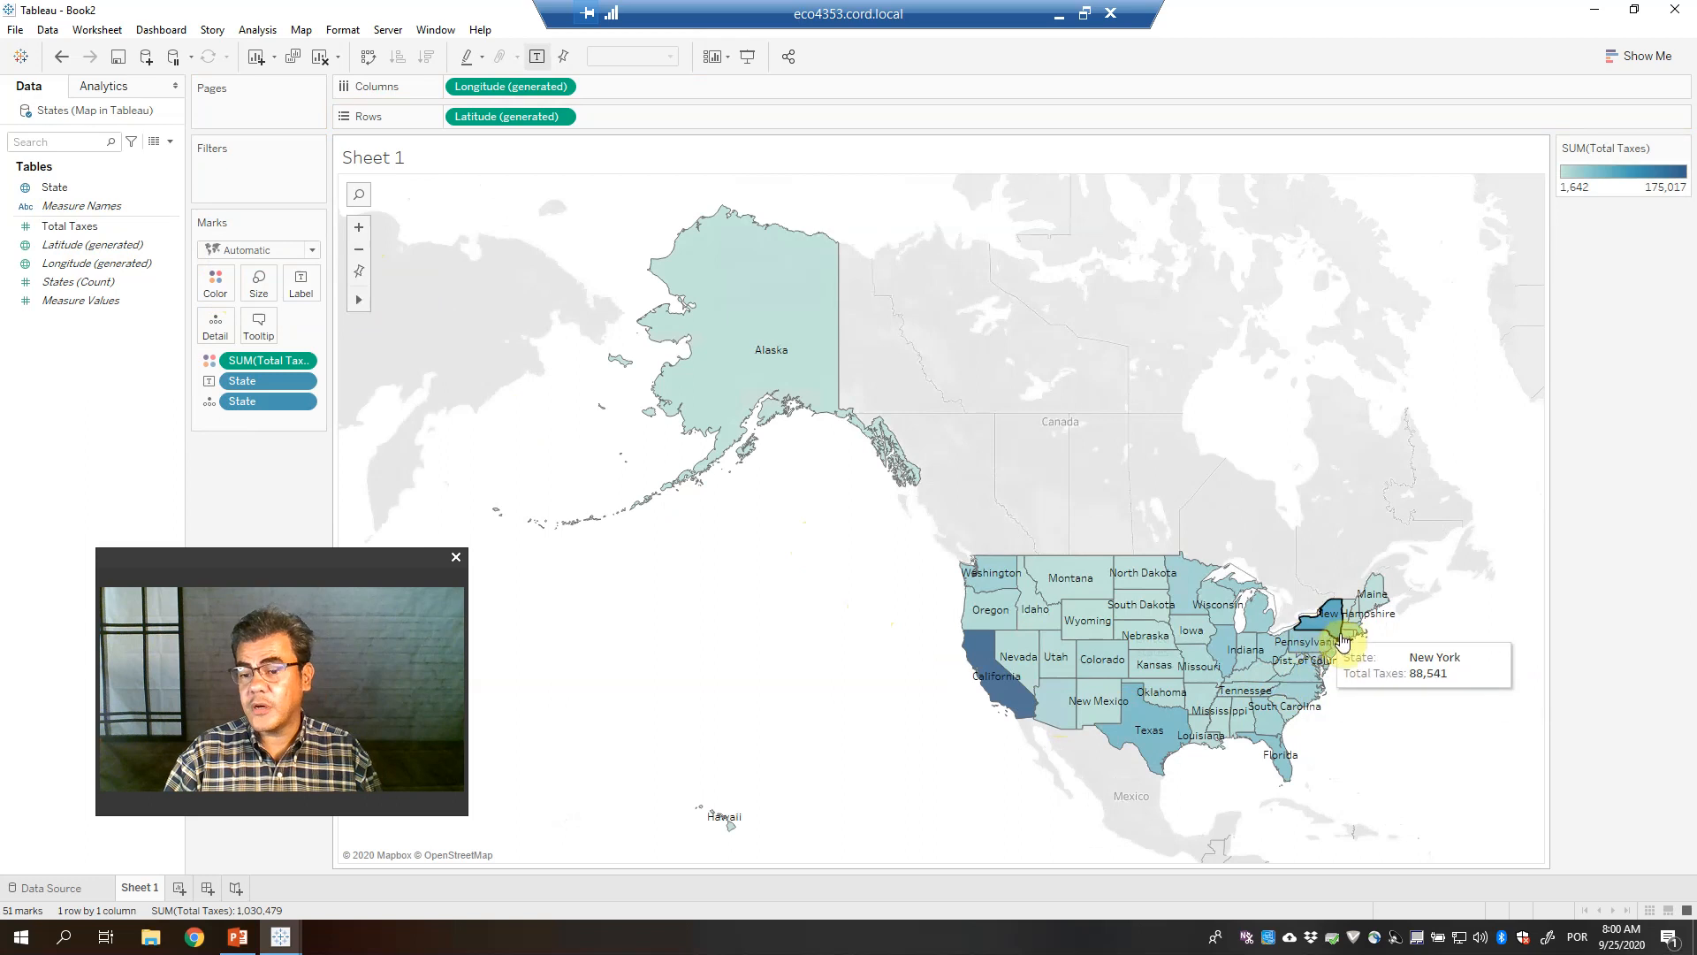
{"action": "mouse_move", "coordinate": [1078, 638]}
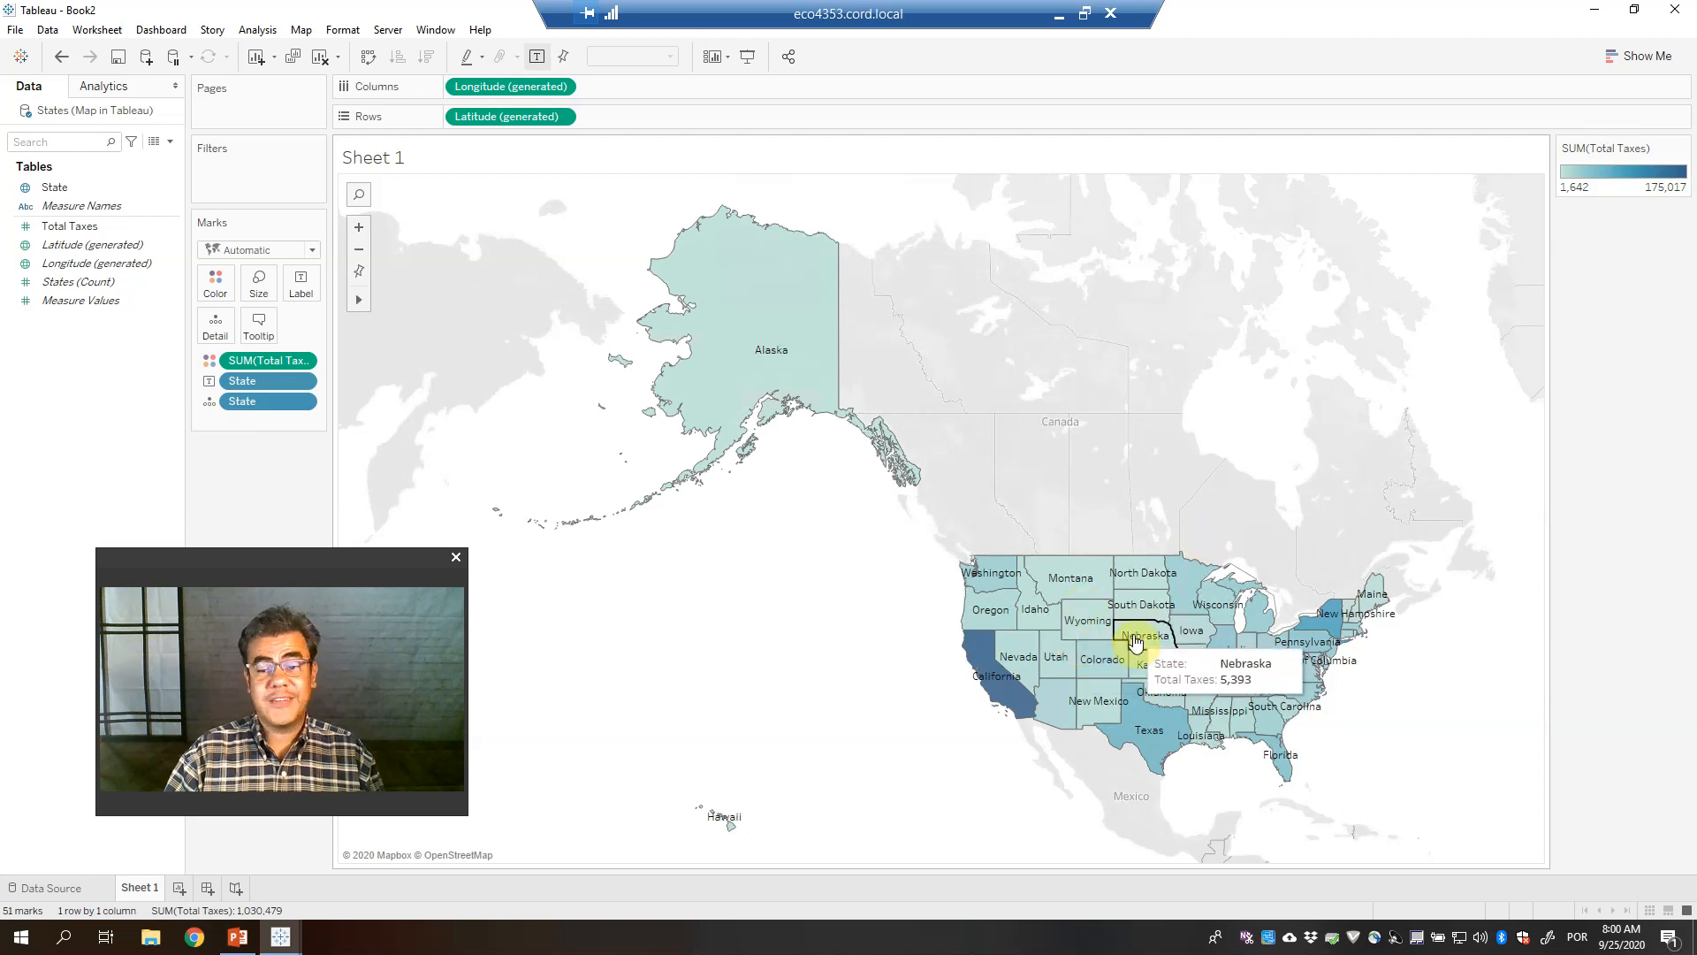
{"action": "left_click", "coordinate": [1689, 12]}
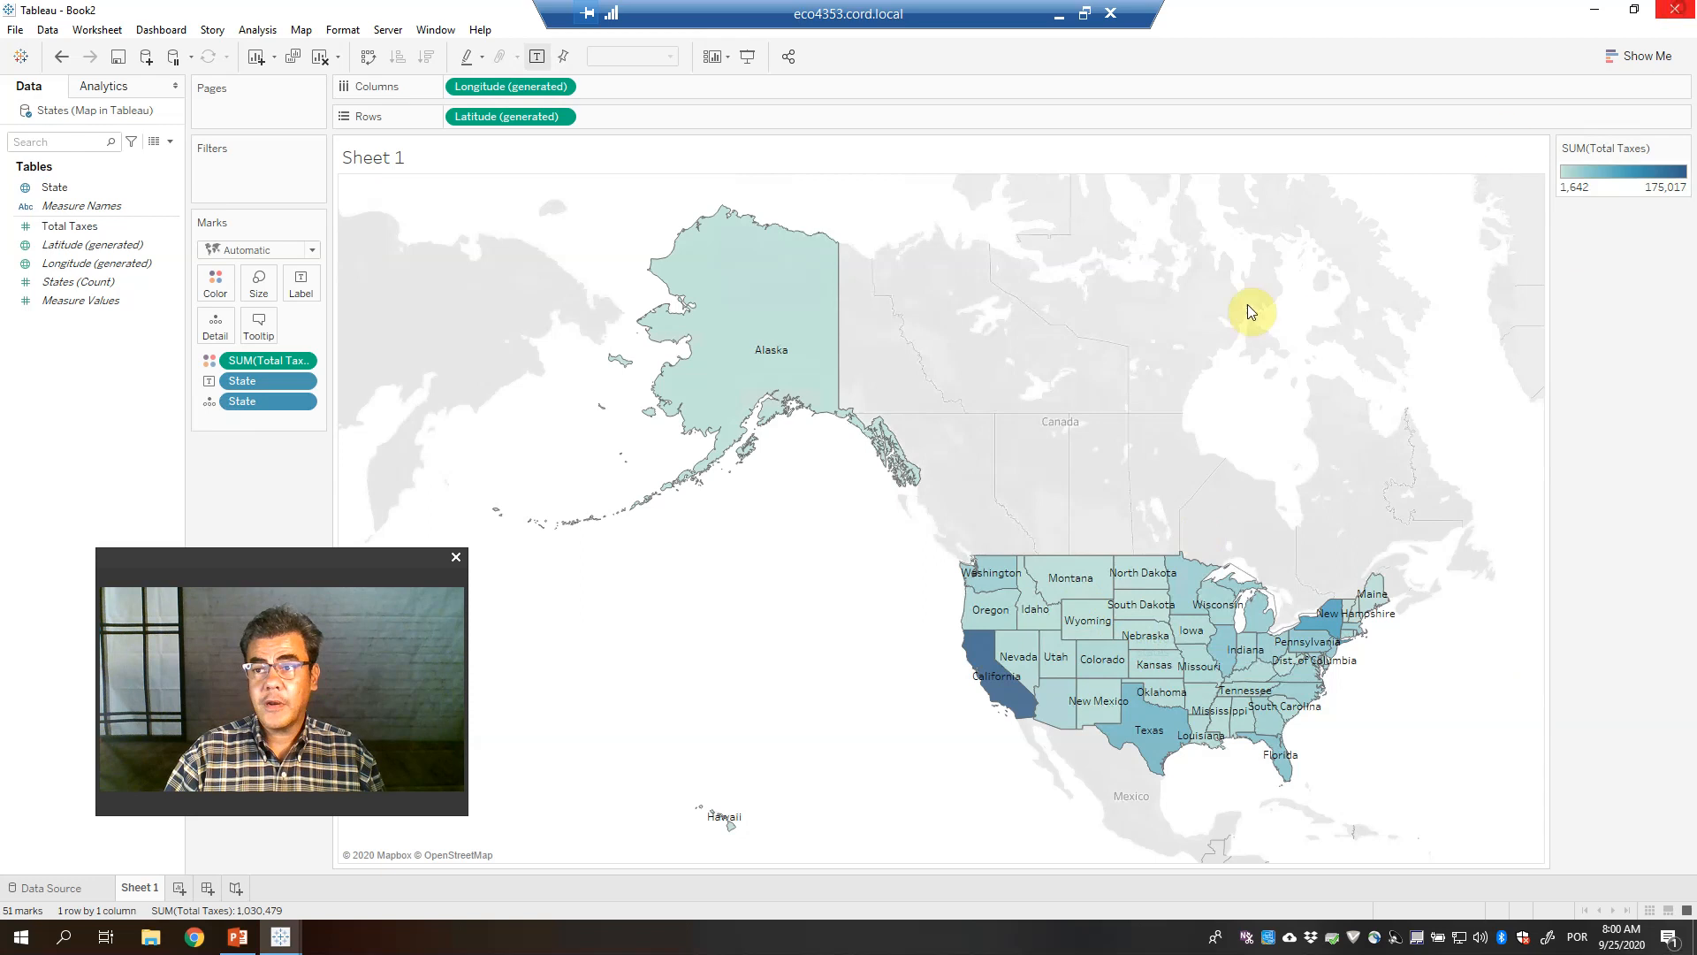
{"action": "left_click", "coordinate": [900, 493]}
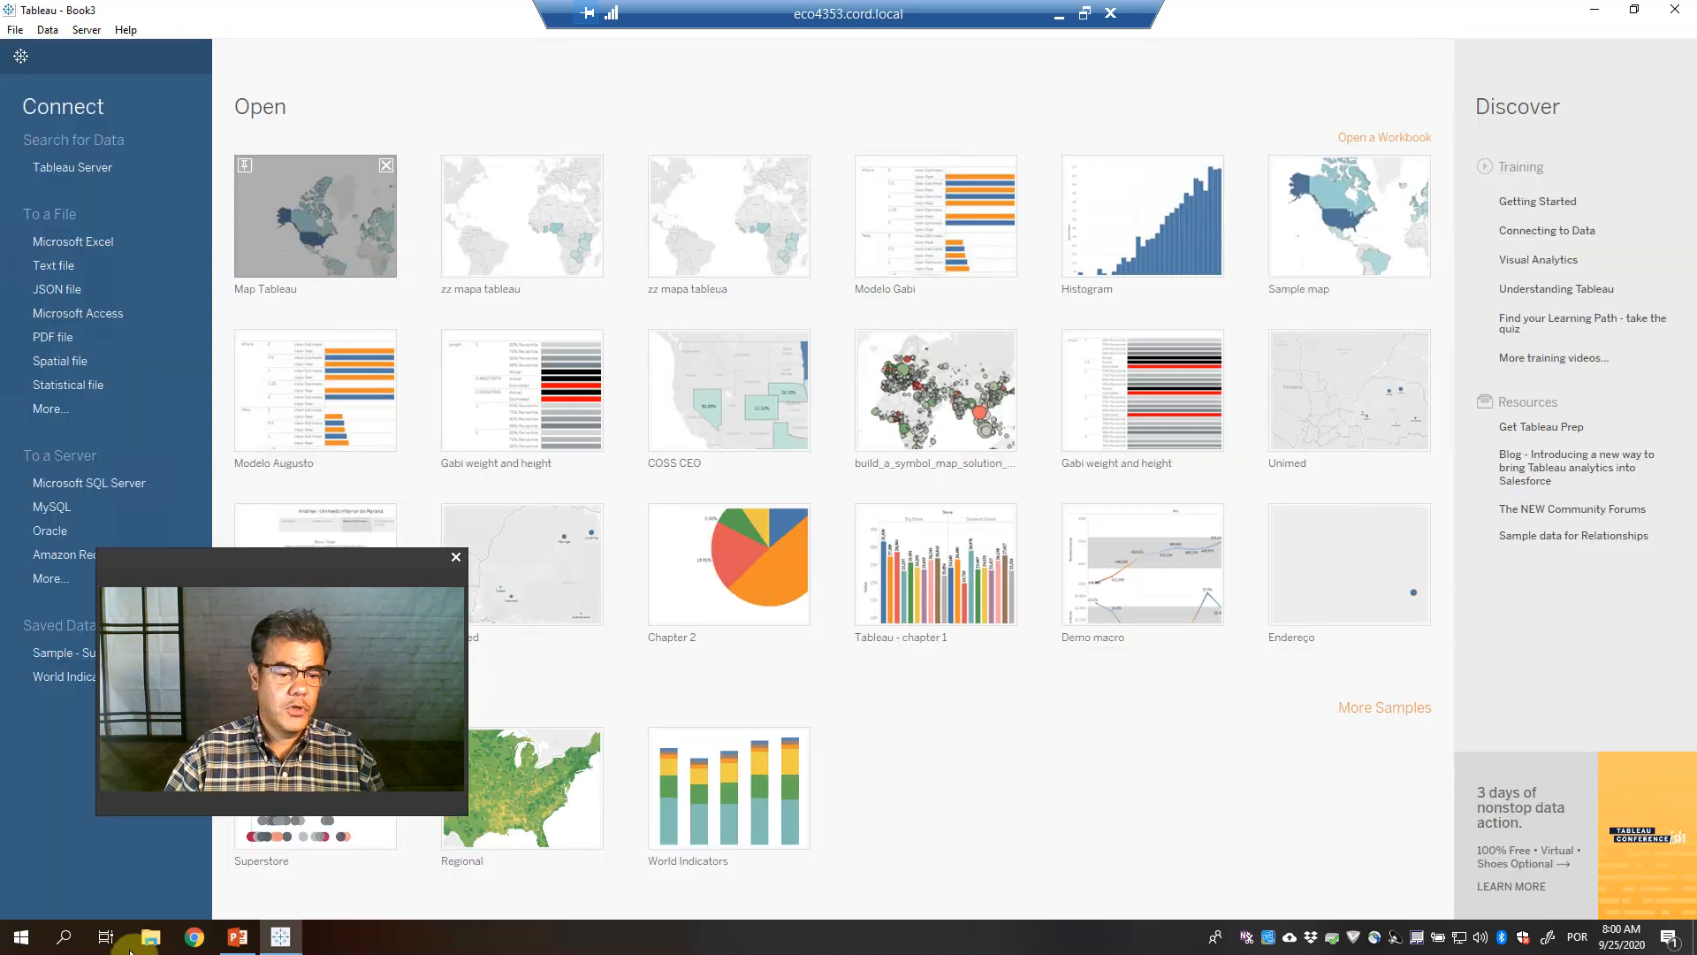
Start Excel and open Map in Tableau.xlsx from Recent files in File Explorer
{"action": "left_click", "coordinate": [19, 938]}
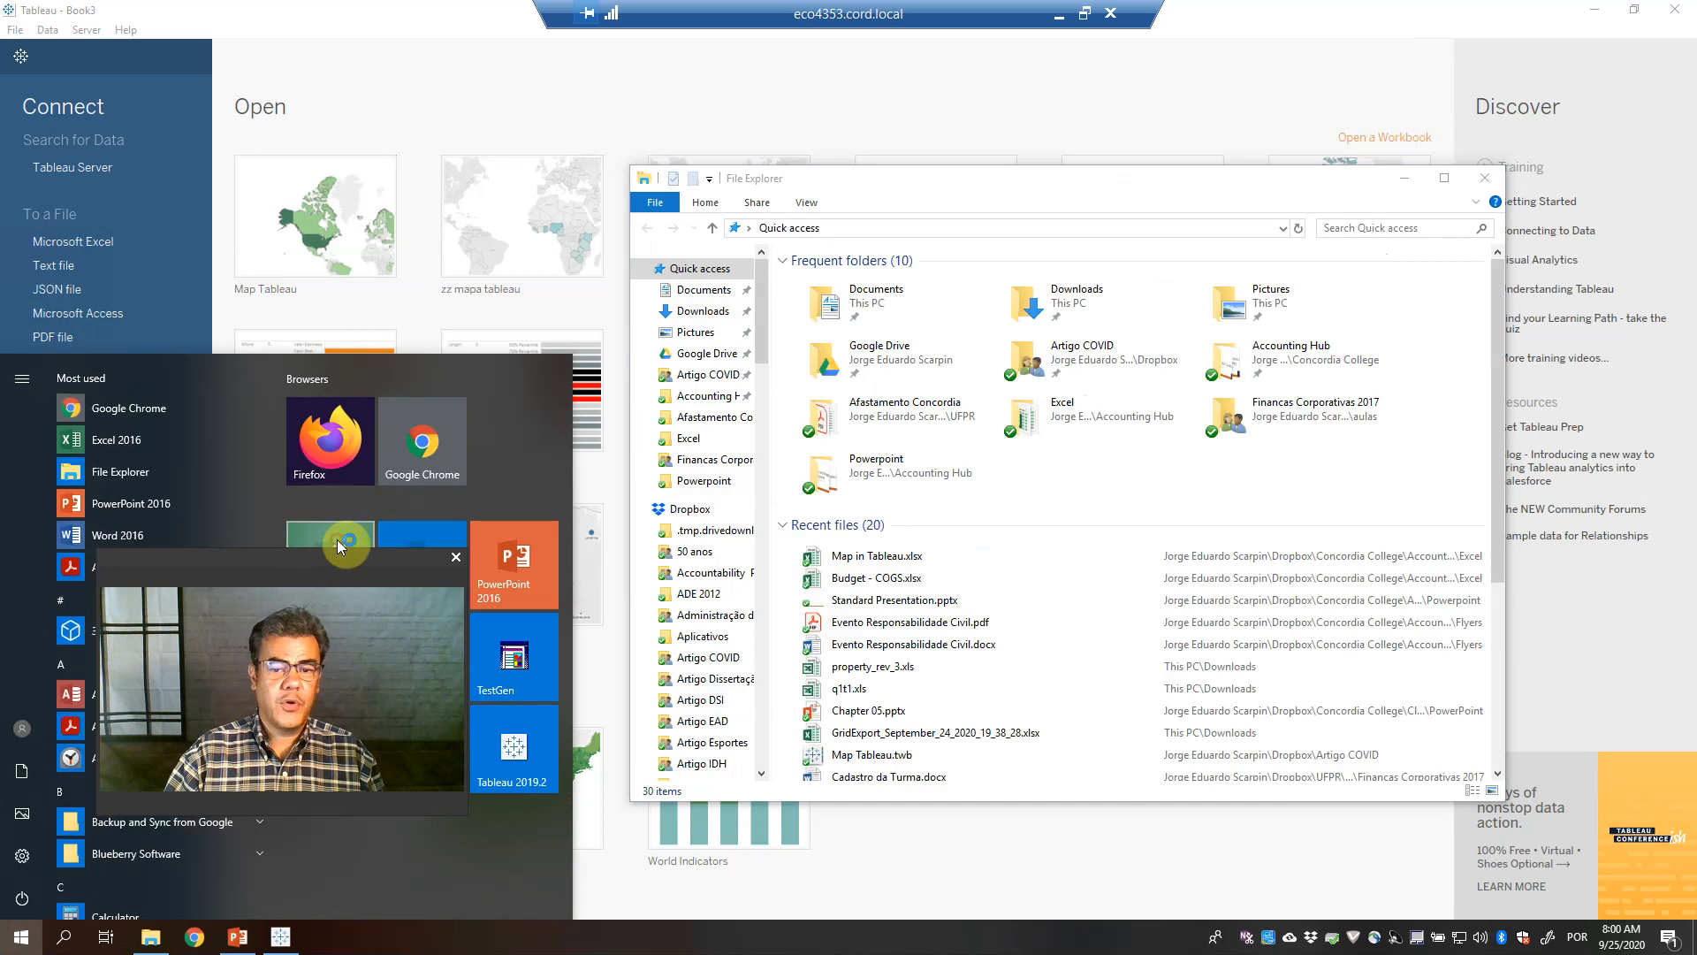
{"action": "left_click", "coordinate": [337, 539]}
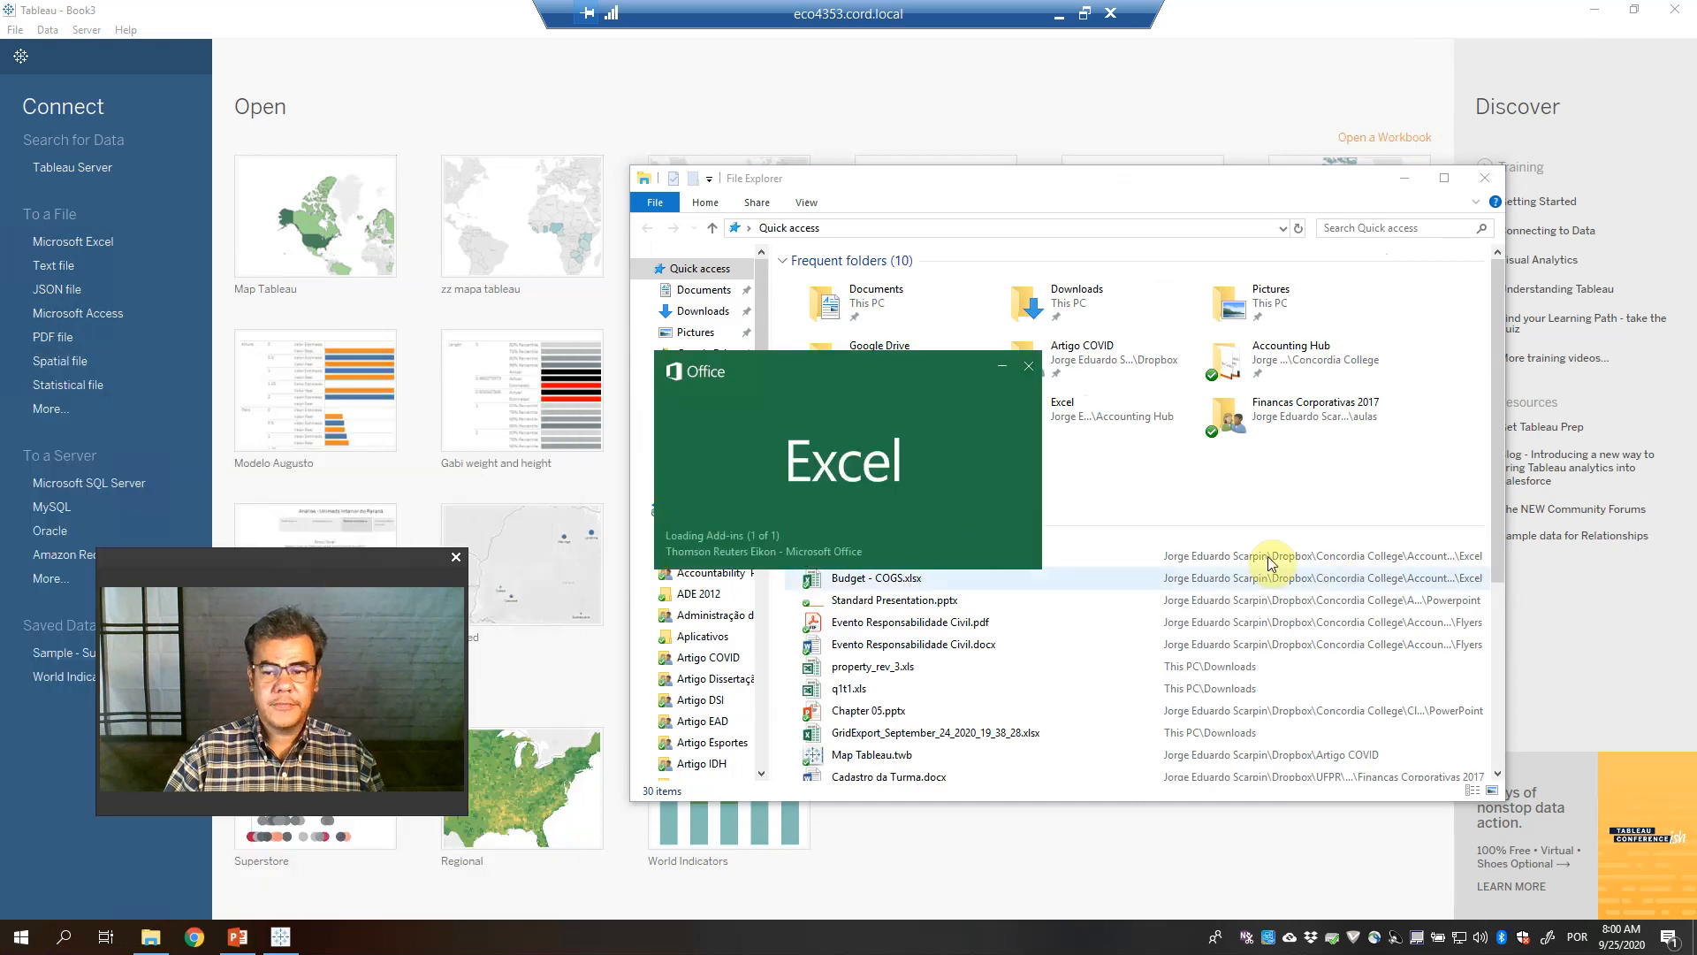
{"action": "double_click", "coordinate": [1225, 553]}
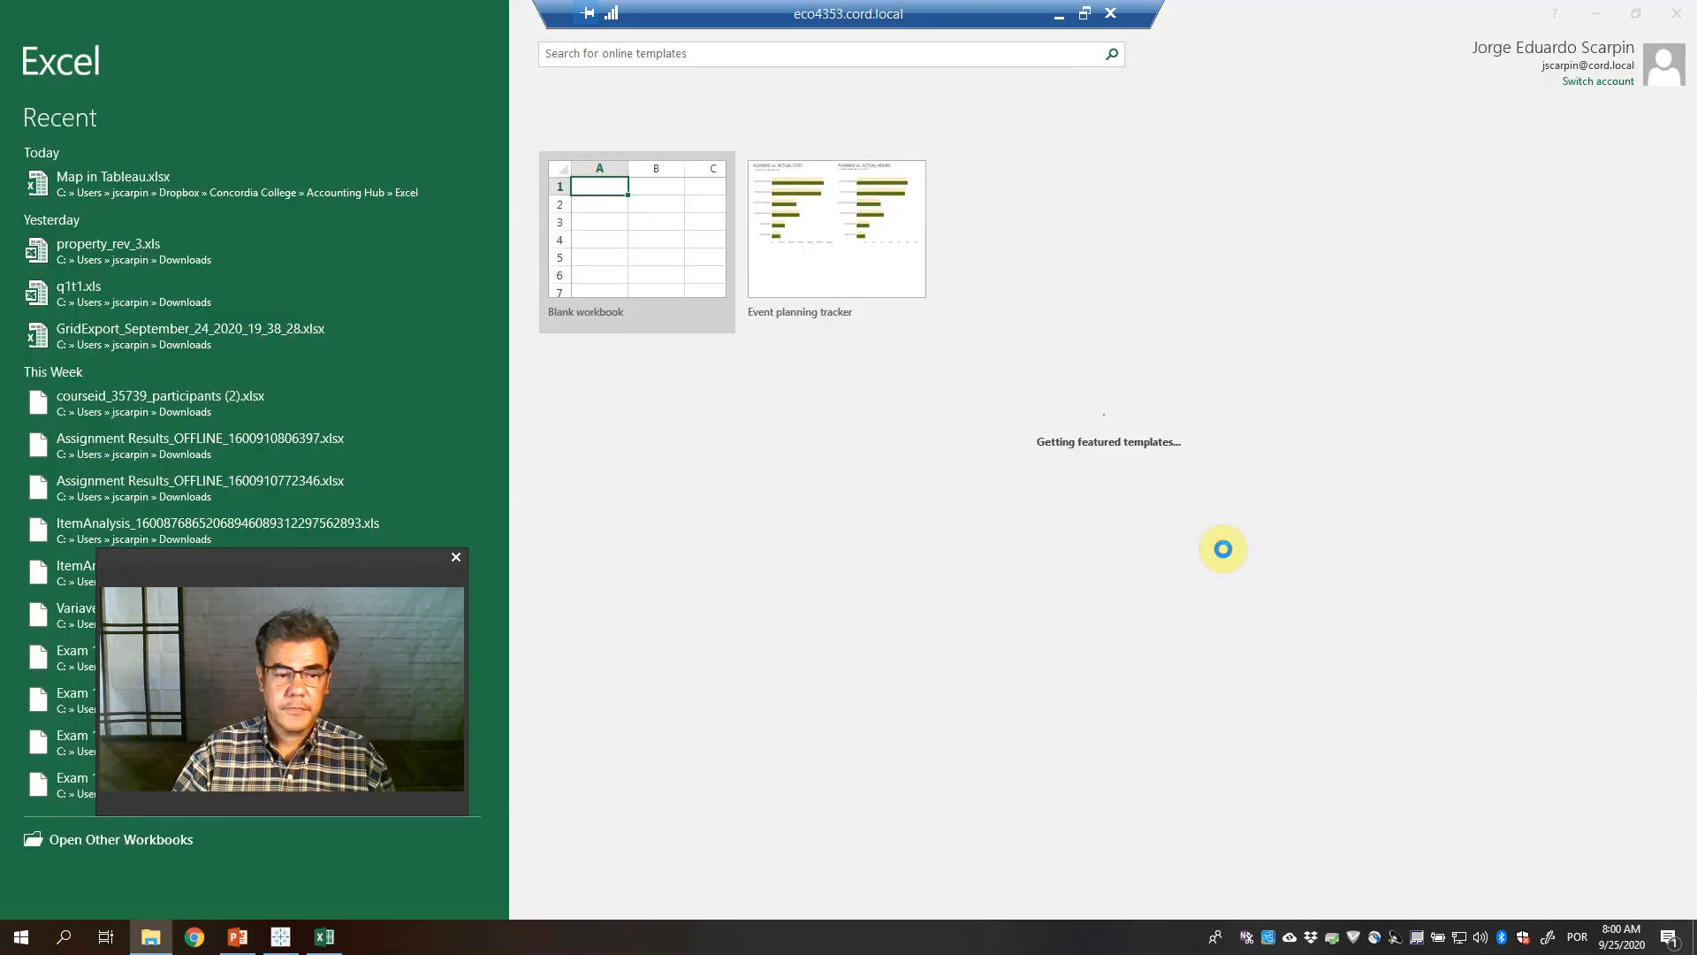
On the States sheet, enter a Country header in C1 and 'United States of America' in C2
{"action": "left_click", "coordinate": [318, 260]}
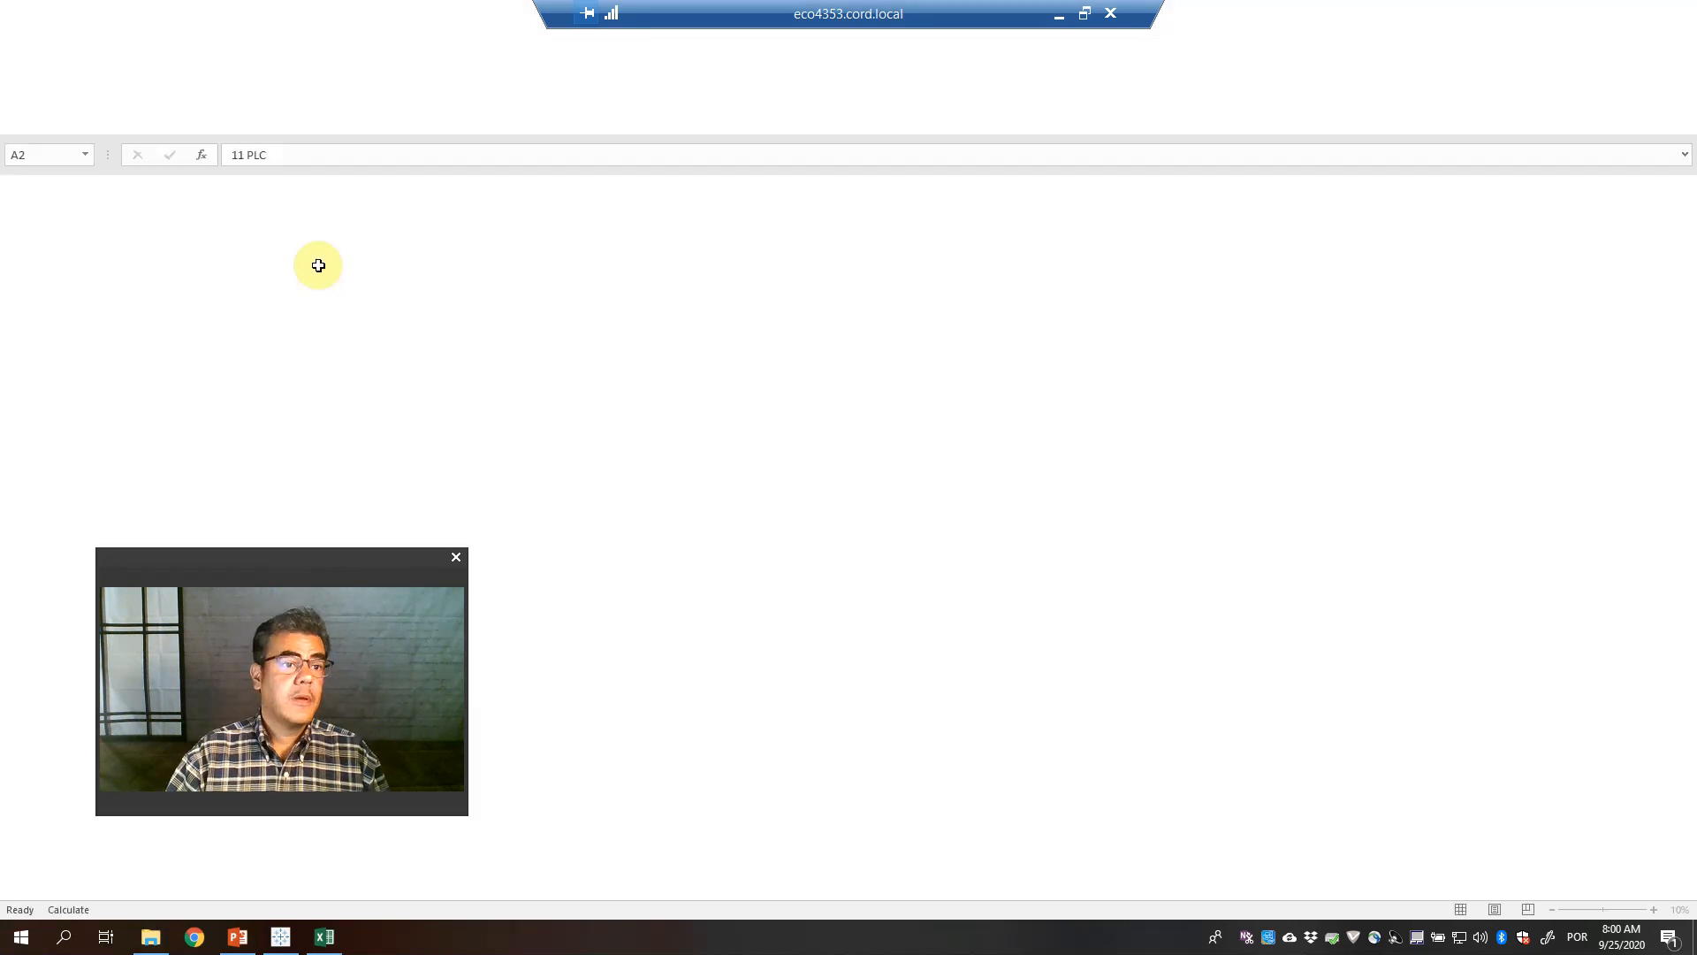
{"action": "left_click", "coordinate": [194, 886]}
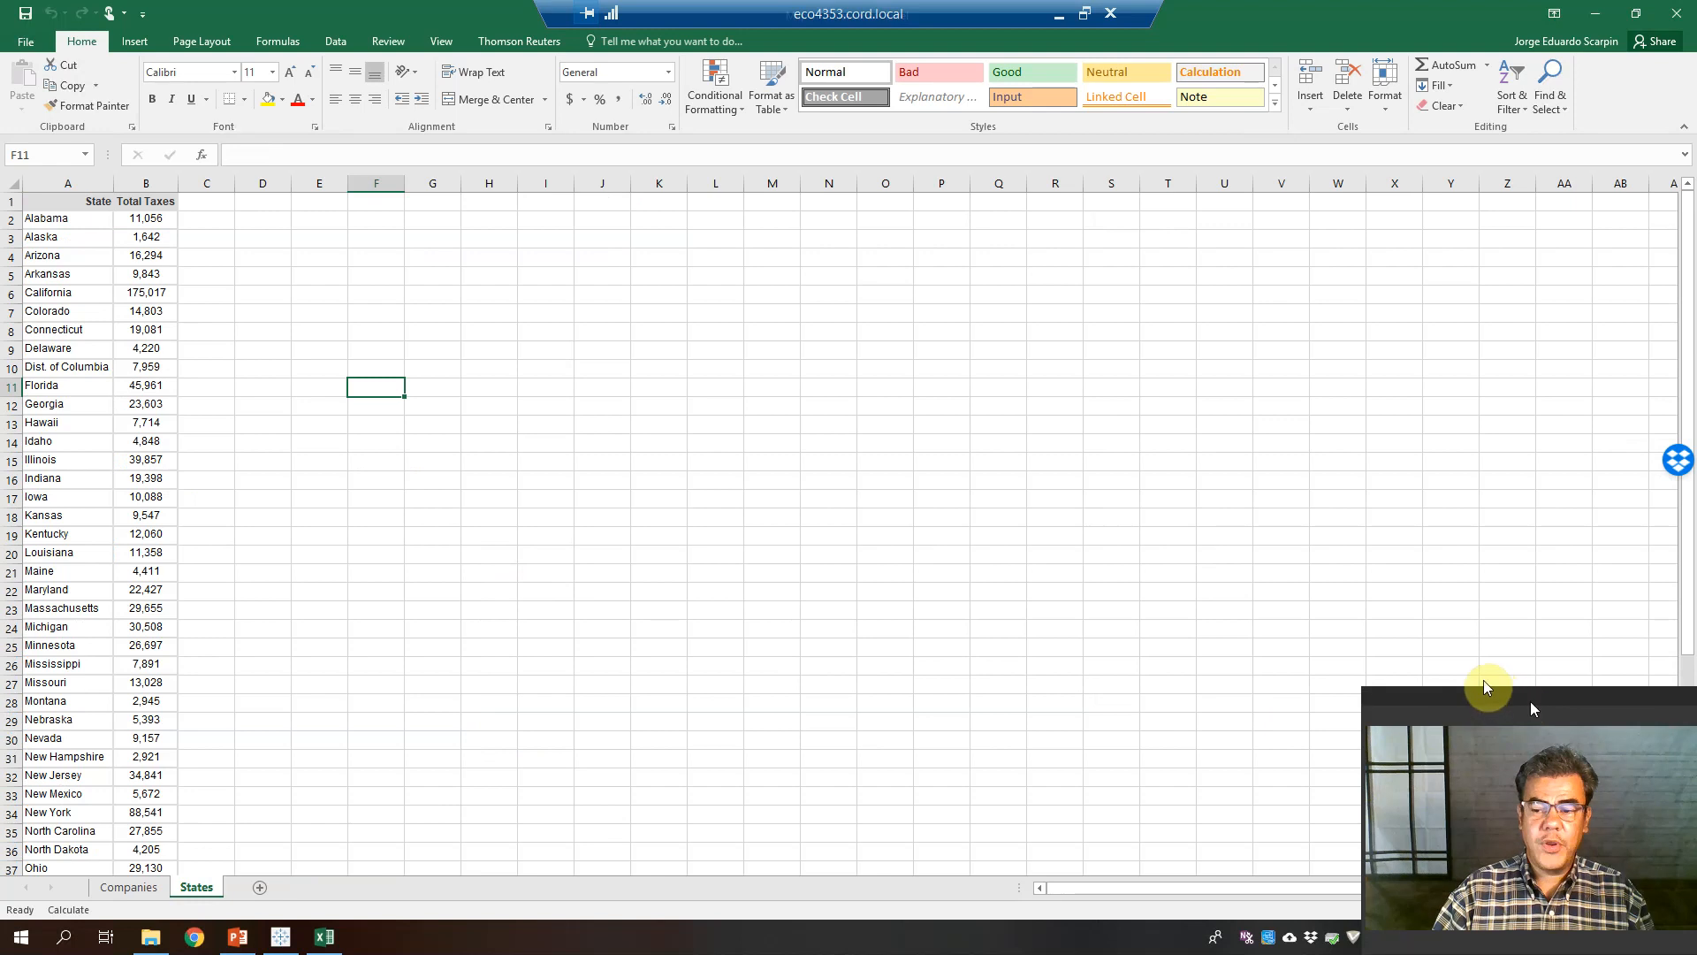
{"action": "left_click", "coordinate": [220, 199]}
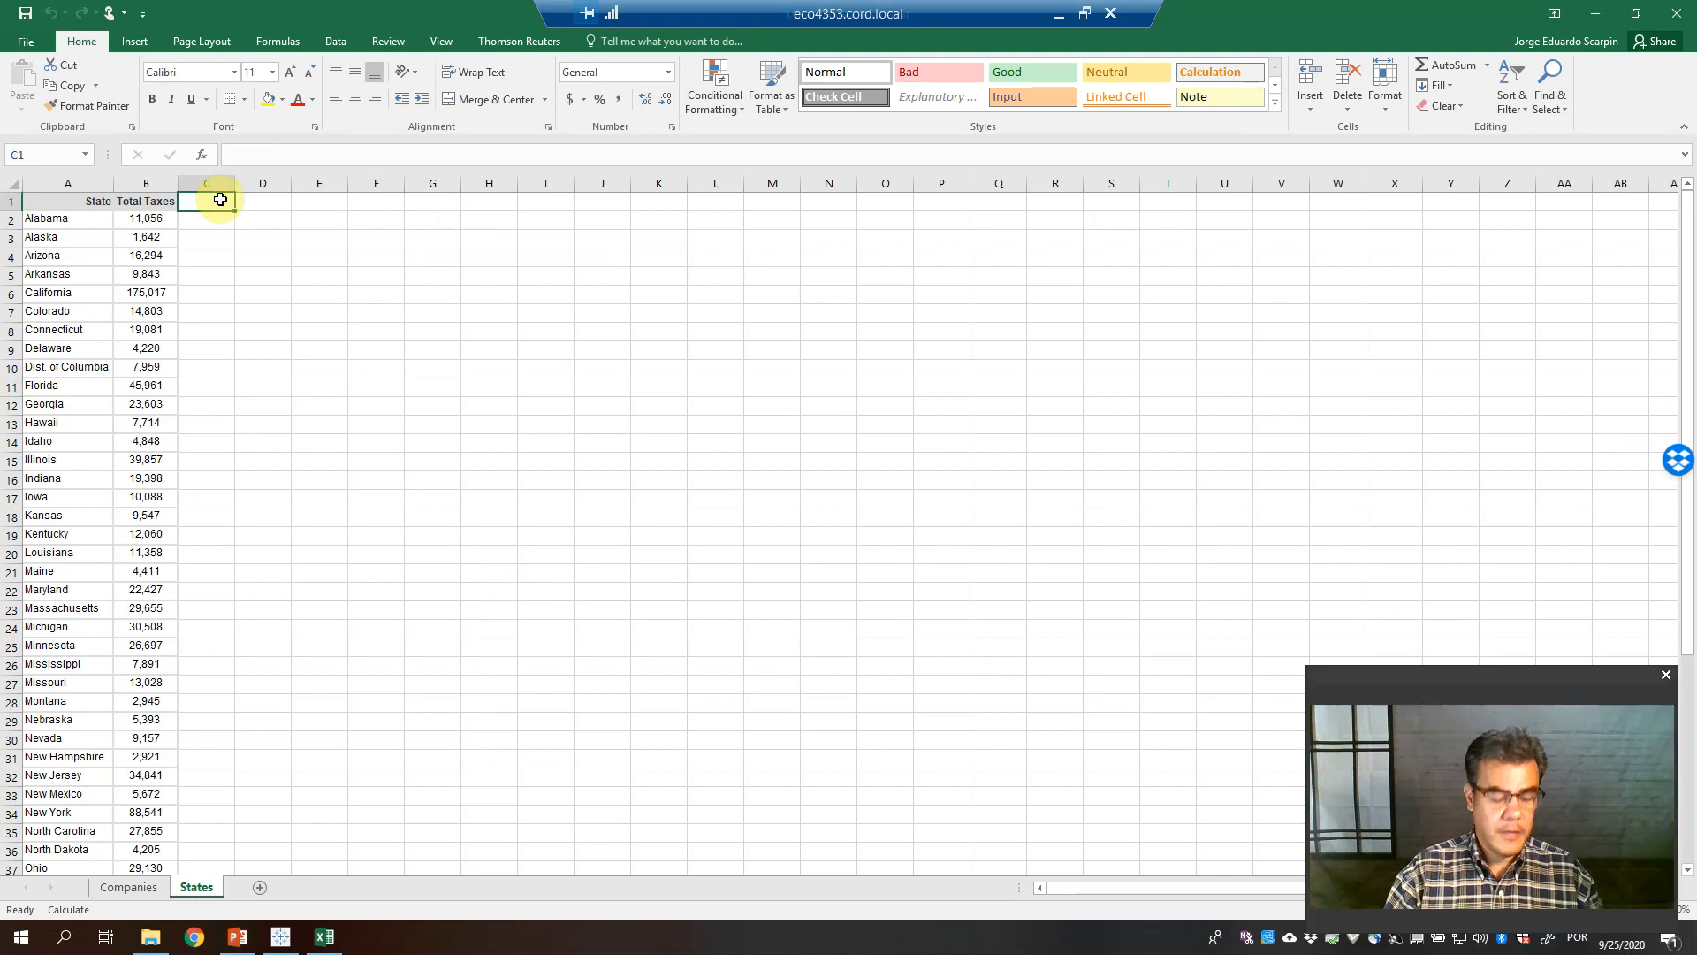
{"action": "type", "text": "Count"}
{"action": "key", "text": "Return"}
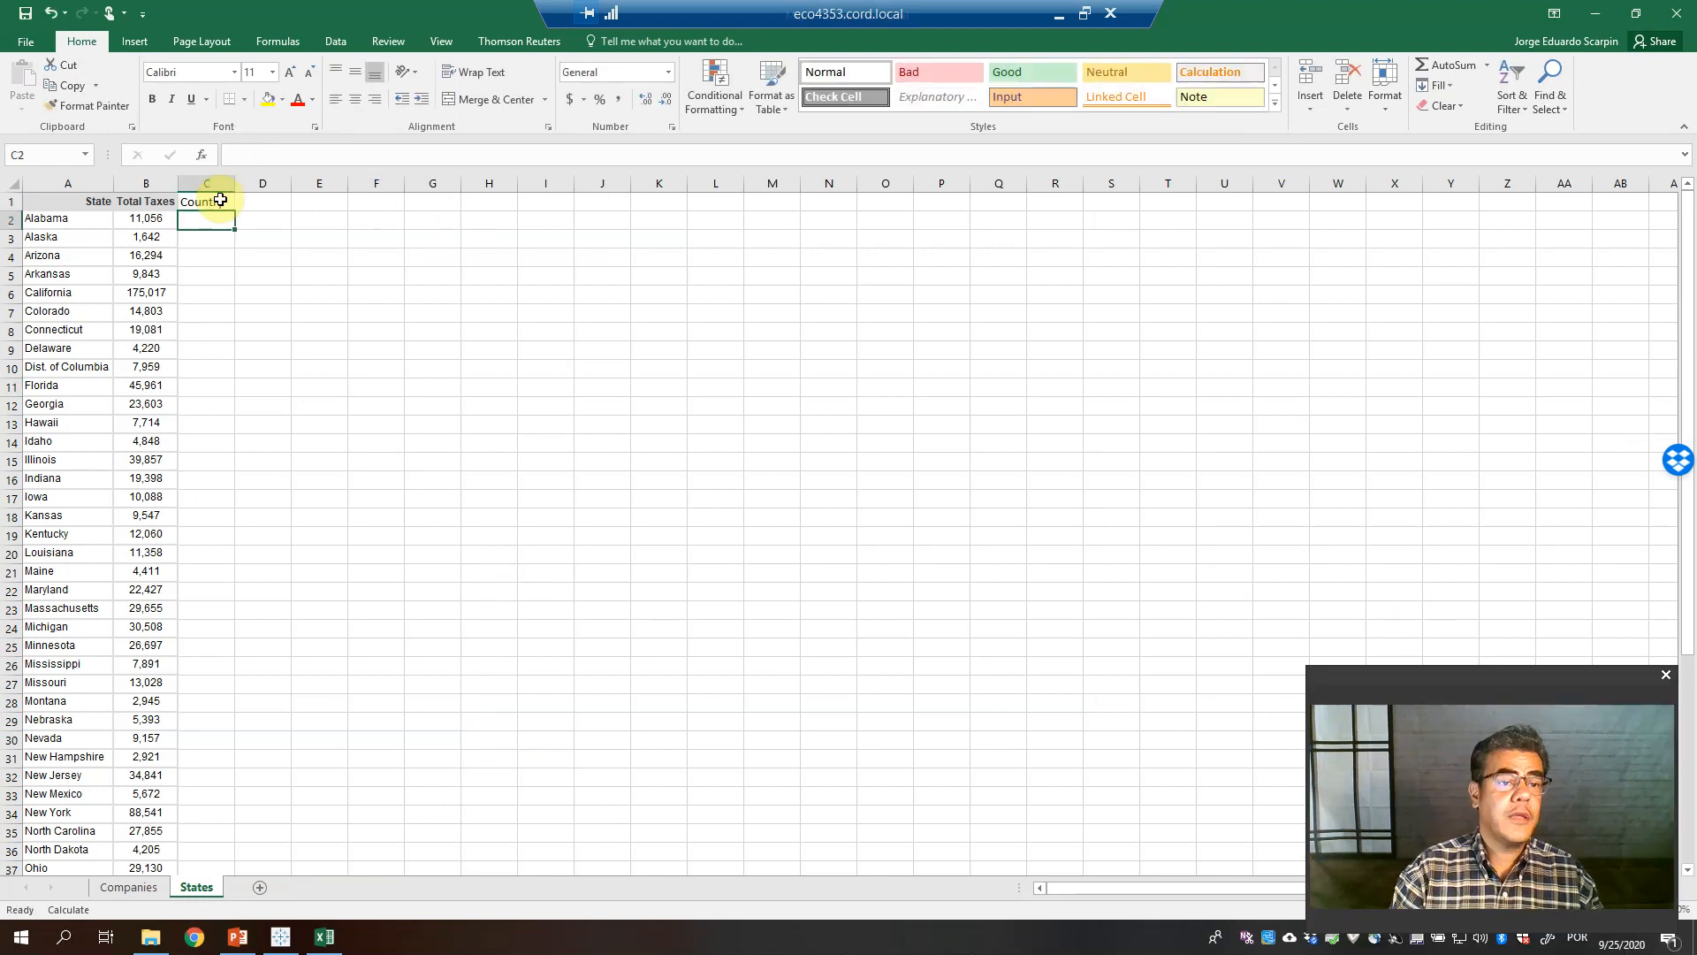
{"action": "type", "text": "United S"}
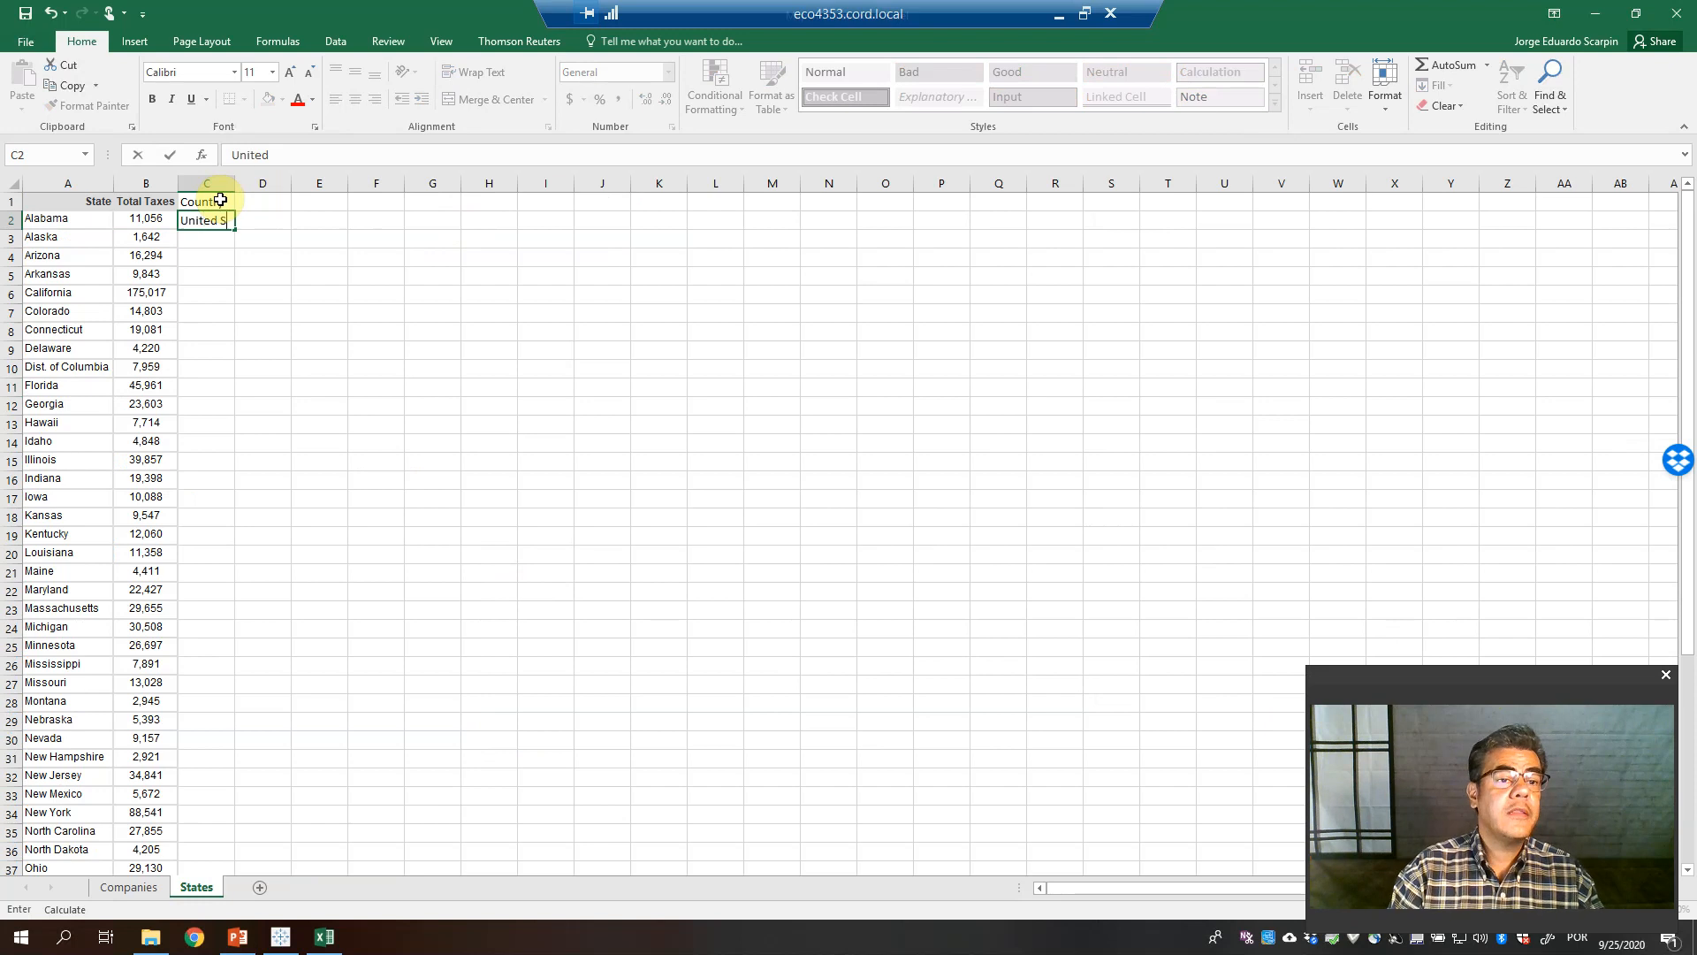
{"action": "type", "text": "tates"}
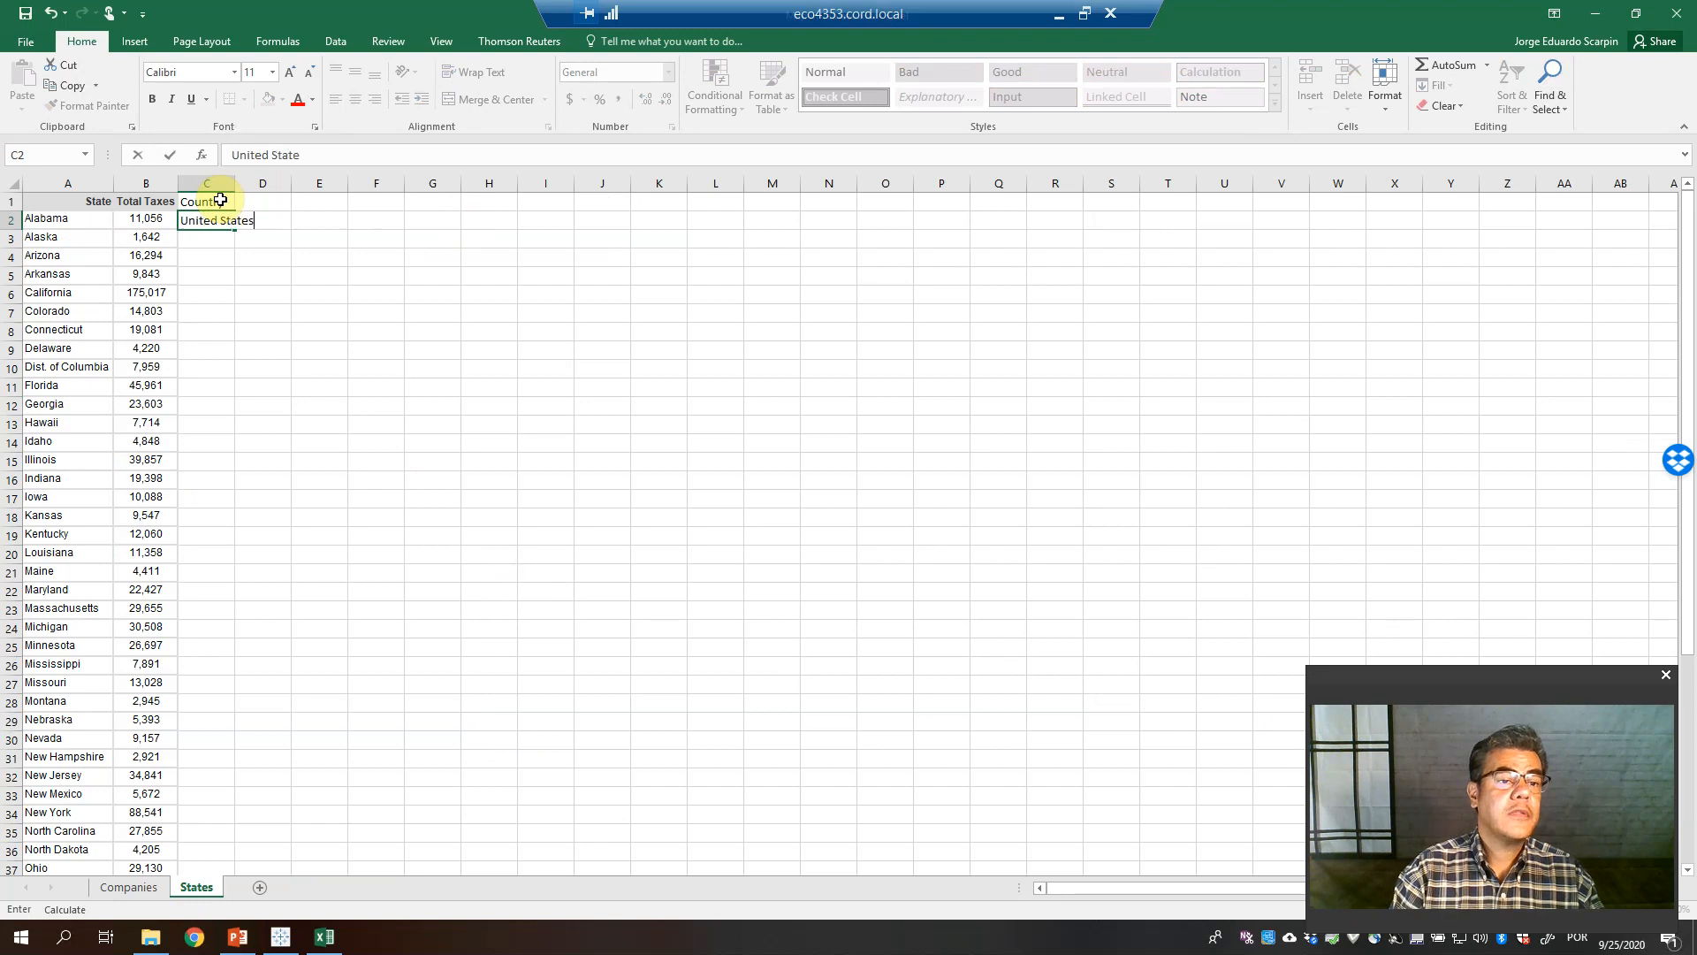
{"action": "type", "text": " of America"}
{"action": "key", "text": "Return"}
Copy 'United States of America' down column C to the last state row and autofit the column
{"action": "key", "text": "Up"}
{"action": "key", "text": "ctrl+c"}
{"action": "key", "text": "shift+Page_Down"}
{"action": "key", "text": "shift+Down"}
{"action": "key", "text": "shift+Down"}
{"action": "key", "text": "shift+Down"}
{"action": "key", "text": "shift+Down"}
{"action": "key", "text": "shift+Down"}
{"action": "key", "text": "shift+Down"}
{"action": "key", "text": "shift+Down"}
{"action": "key", "text": "shift+Down"}
{"action": "key", "text": "shift+Down"}
{"action": "key", "text": "shift+Down"}
{"action": "key", "text": "shift+Down"}
{"action": "key", "text": "shift+Down"}
{"action": "key", "text": "shift+Down"}
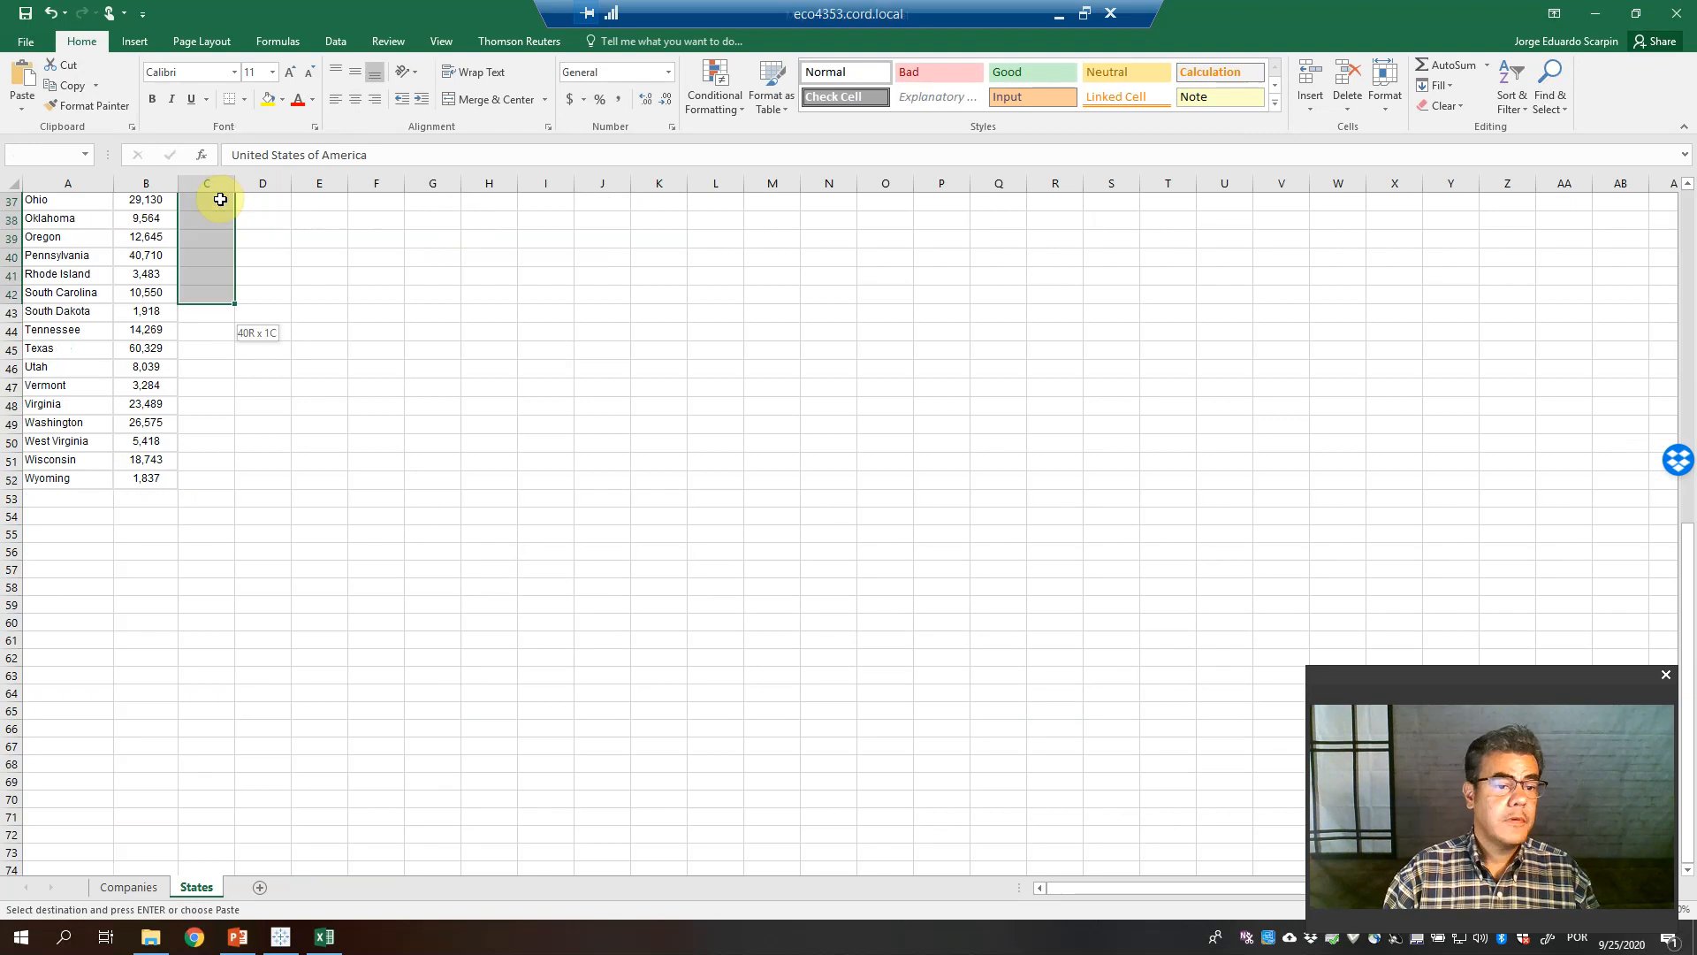
{"action": "key", "text": "Return"}
{"action": "key", "text": "ctrl+Up"}
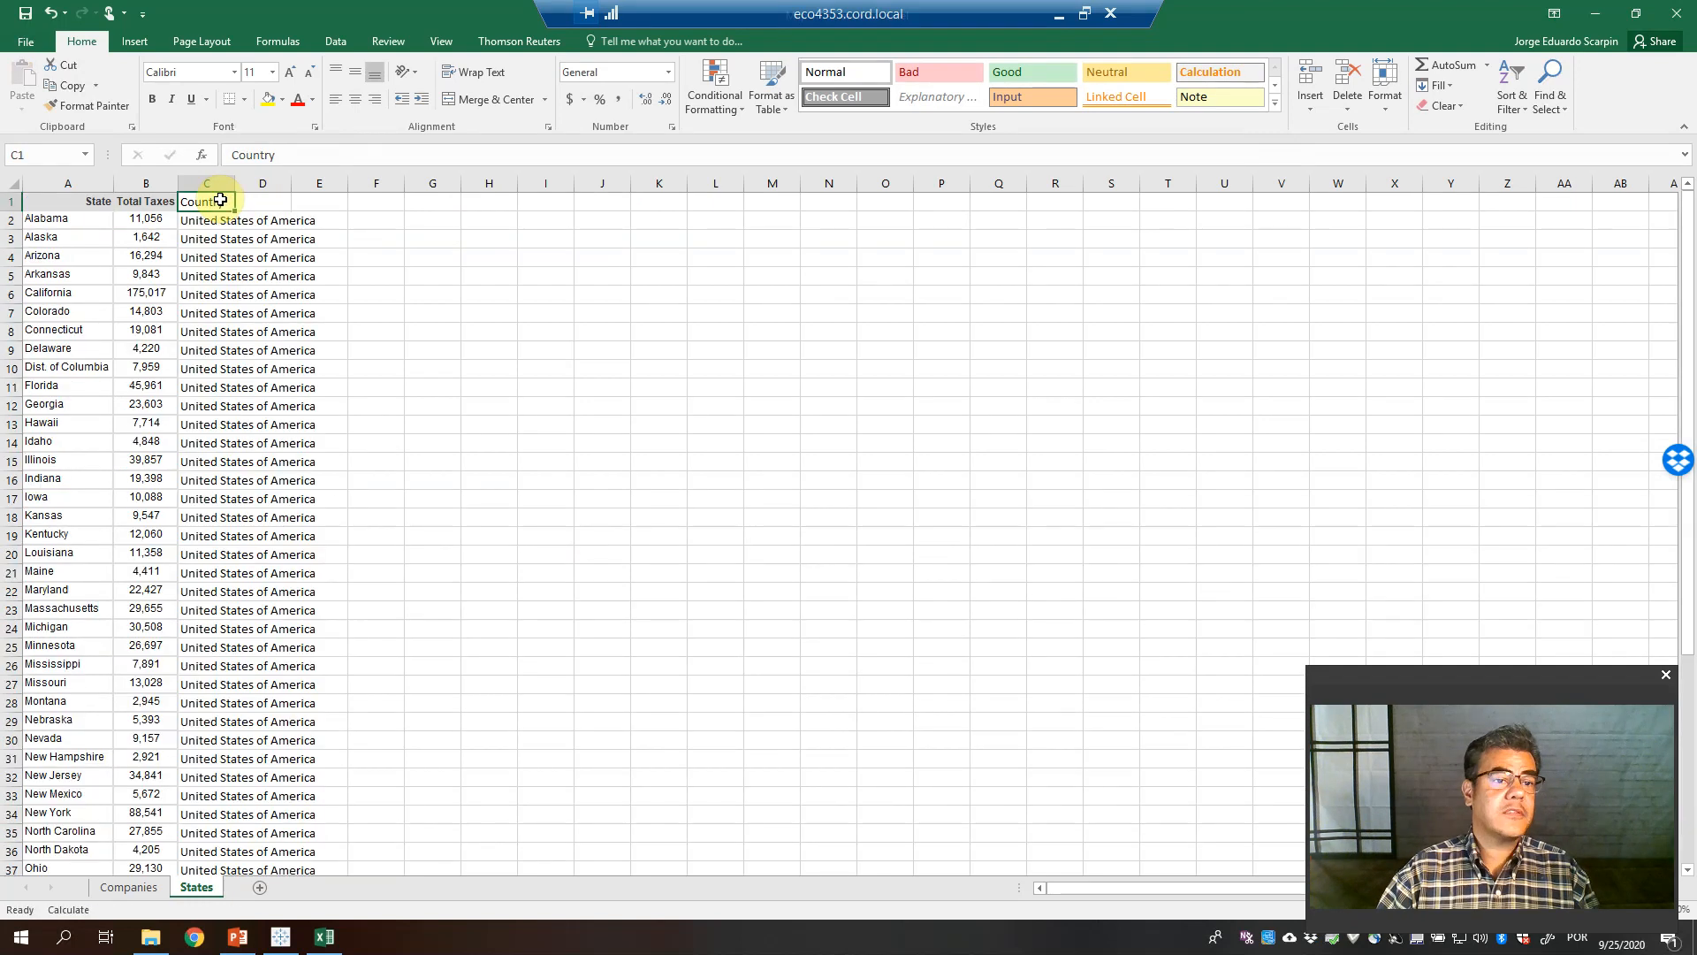
{"action": "double_click", "coordinate": [236, 183]}
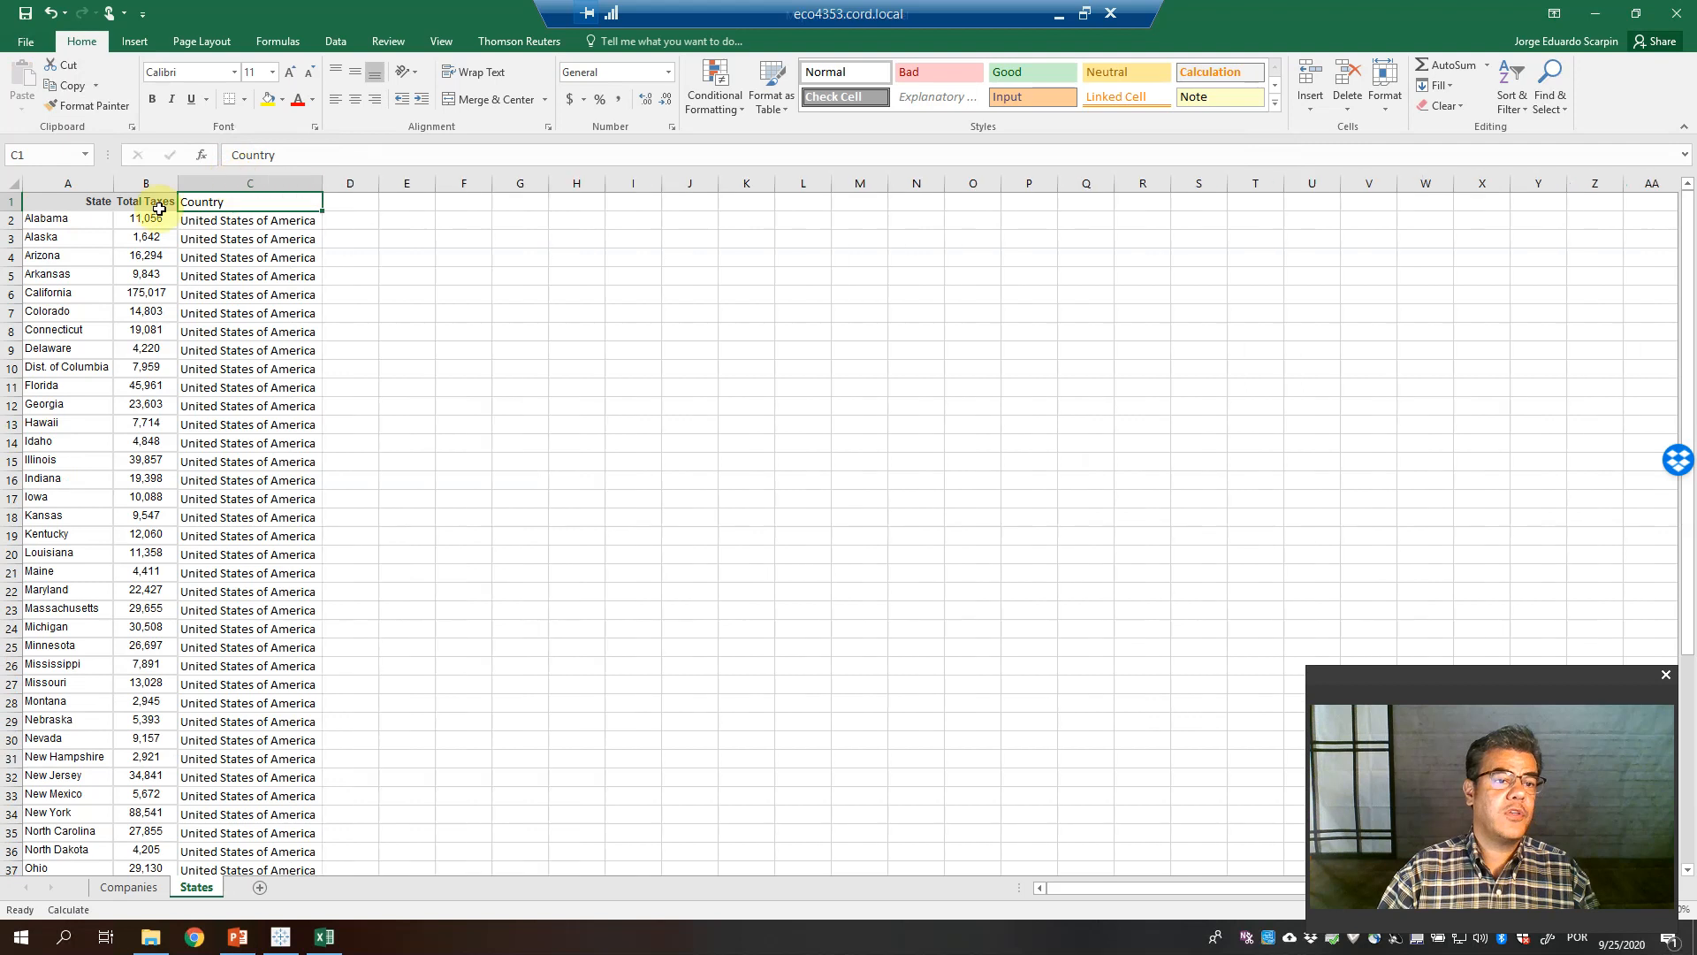
Copy the Total Taxes header formatting onto the Country header in C1, then close the workbook
{"action": "key", "text": "Left"}
{"action": "left_click", "coordinate": [88, 105]}
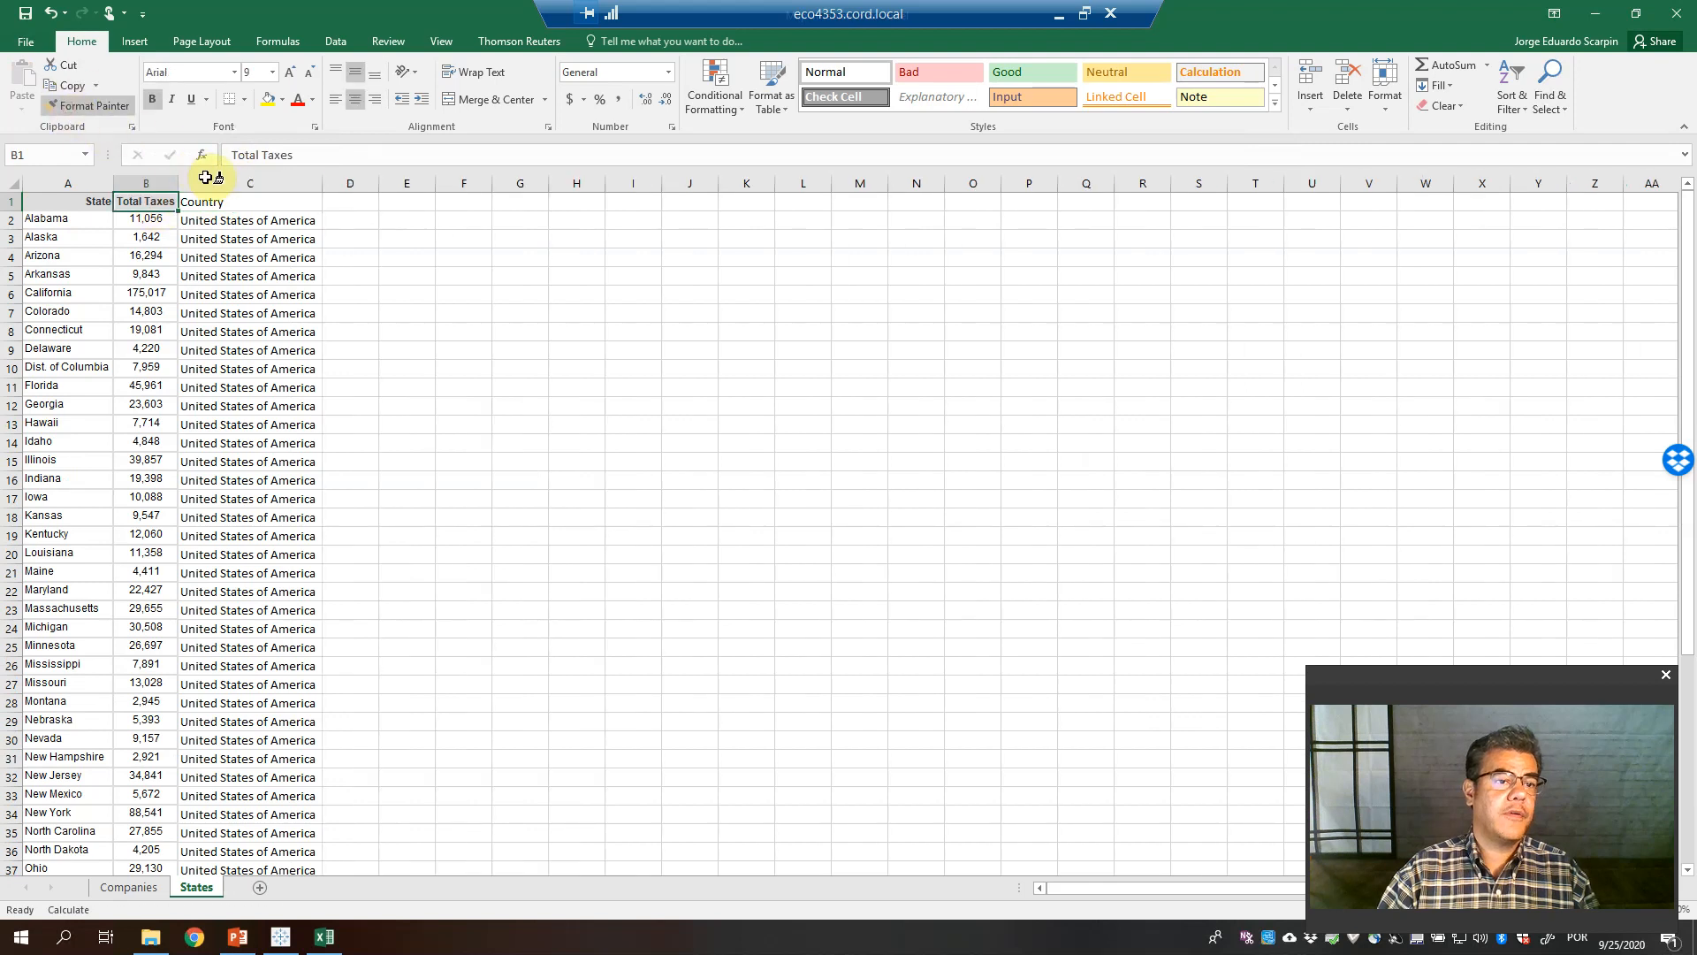
{"action": "left_click", "coordinate": [221, 202]}
{"action": "left_click", "coordinate": [482, 354]}
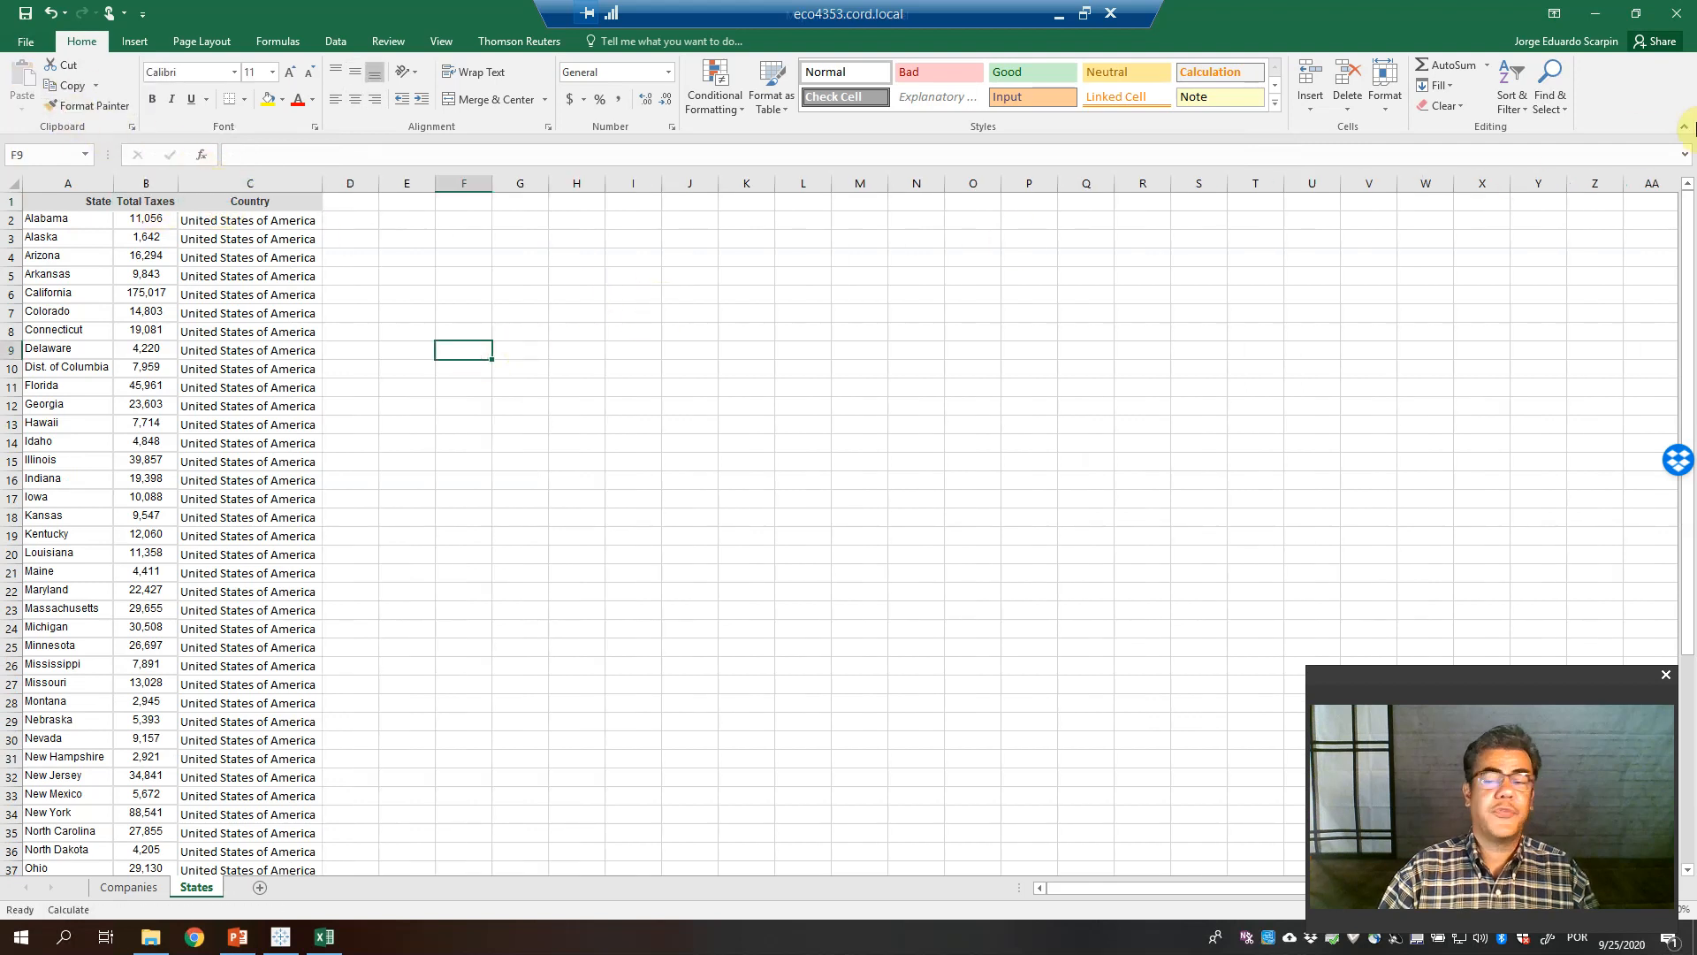
{"action": "left_click", "coordinate": [1679, 10]}
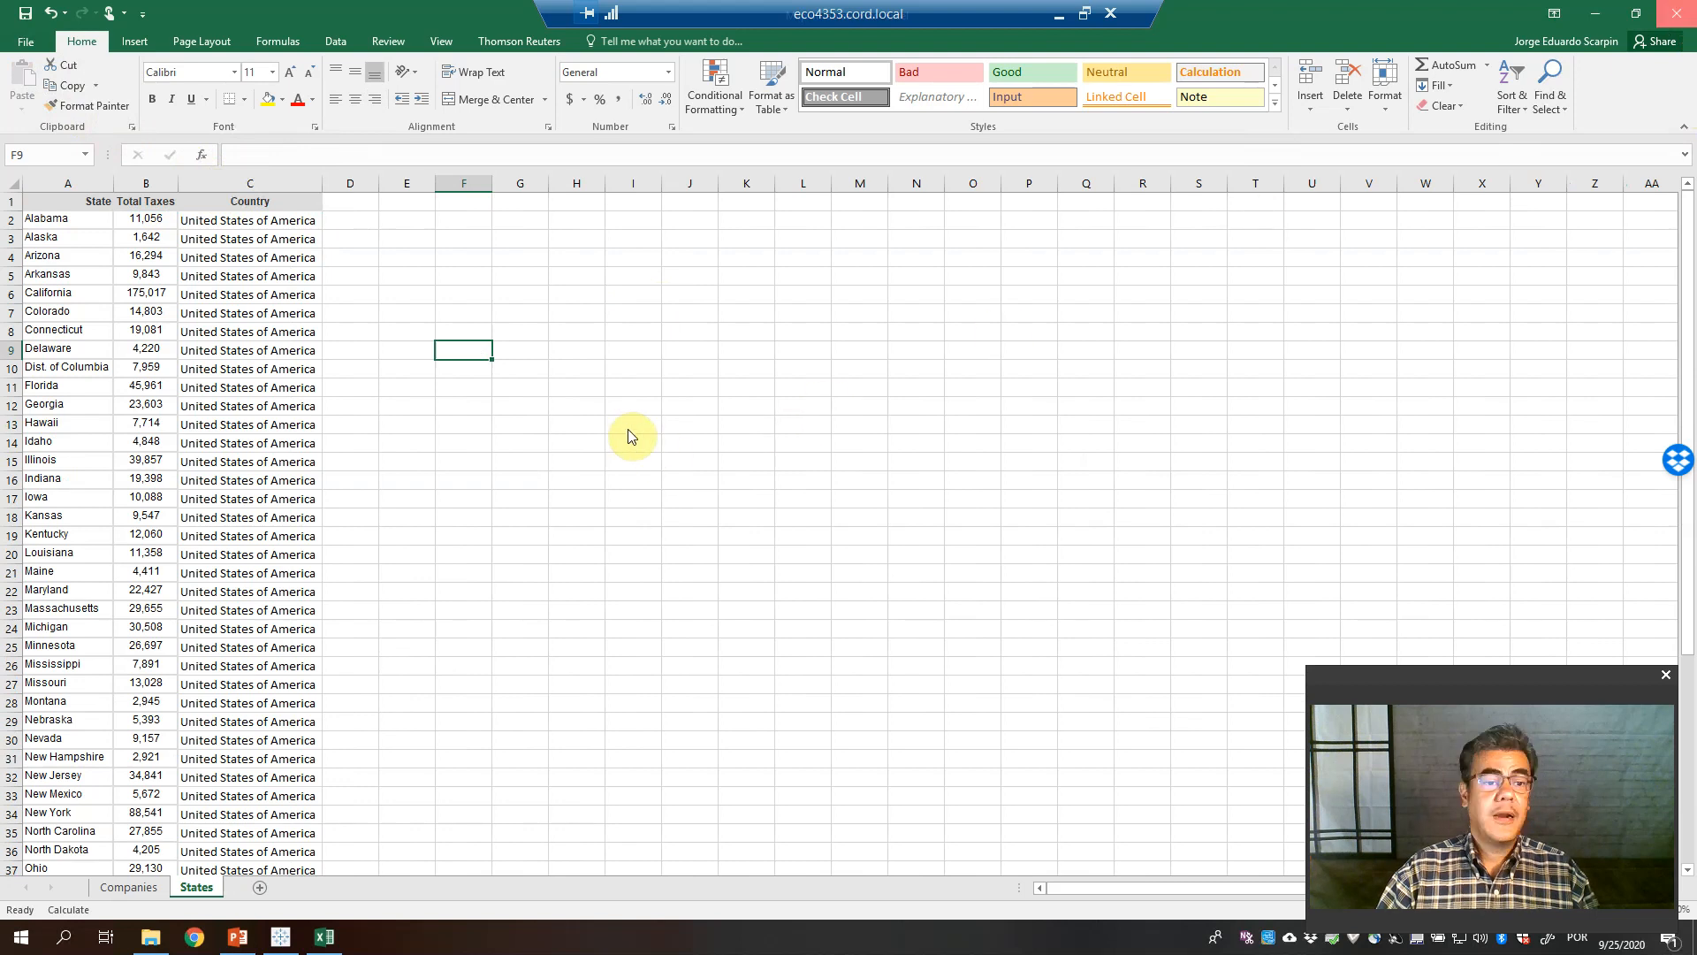
Save the spreadsheet and connect Tableau to the Map in Tableau.xlsx workbook
{"action": "left_click", "coordinate": [774, 489]}
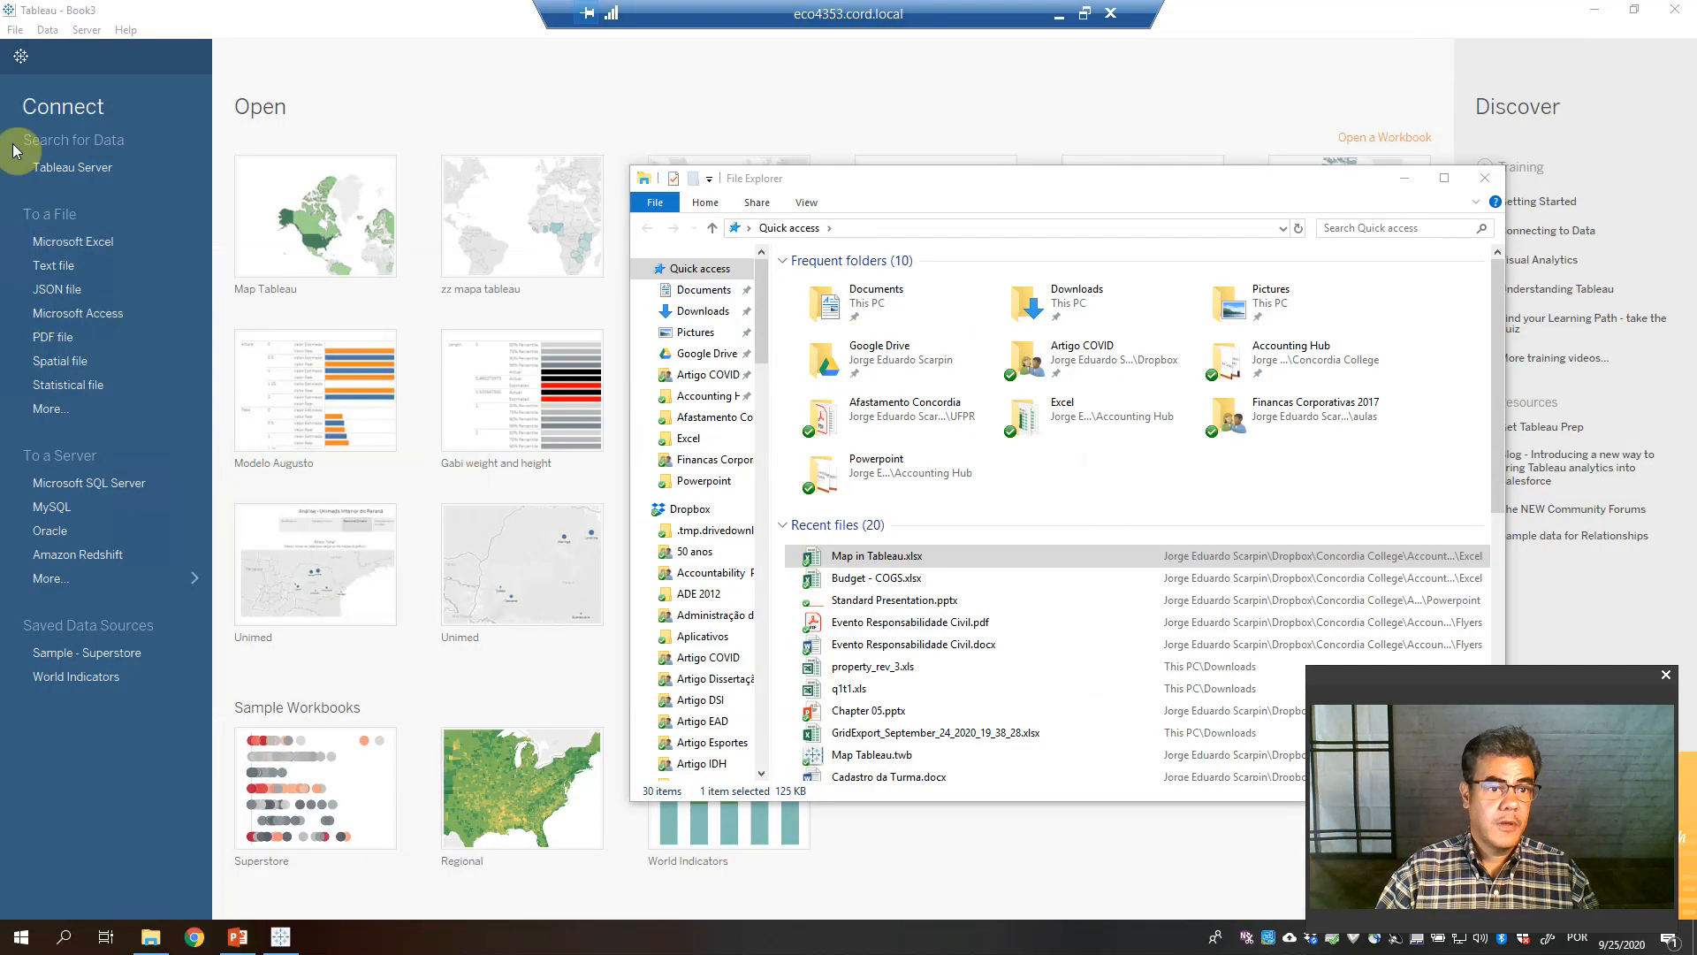
{"action": "left_click", "coordinate": [62, 244]}
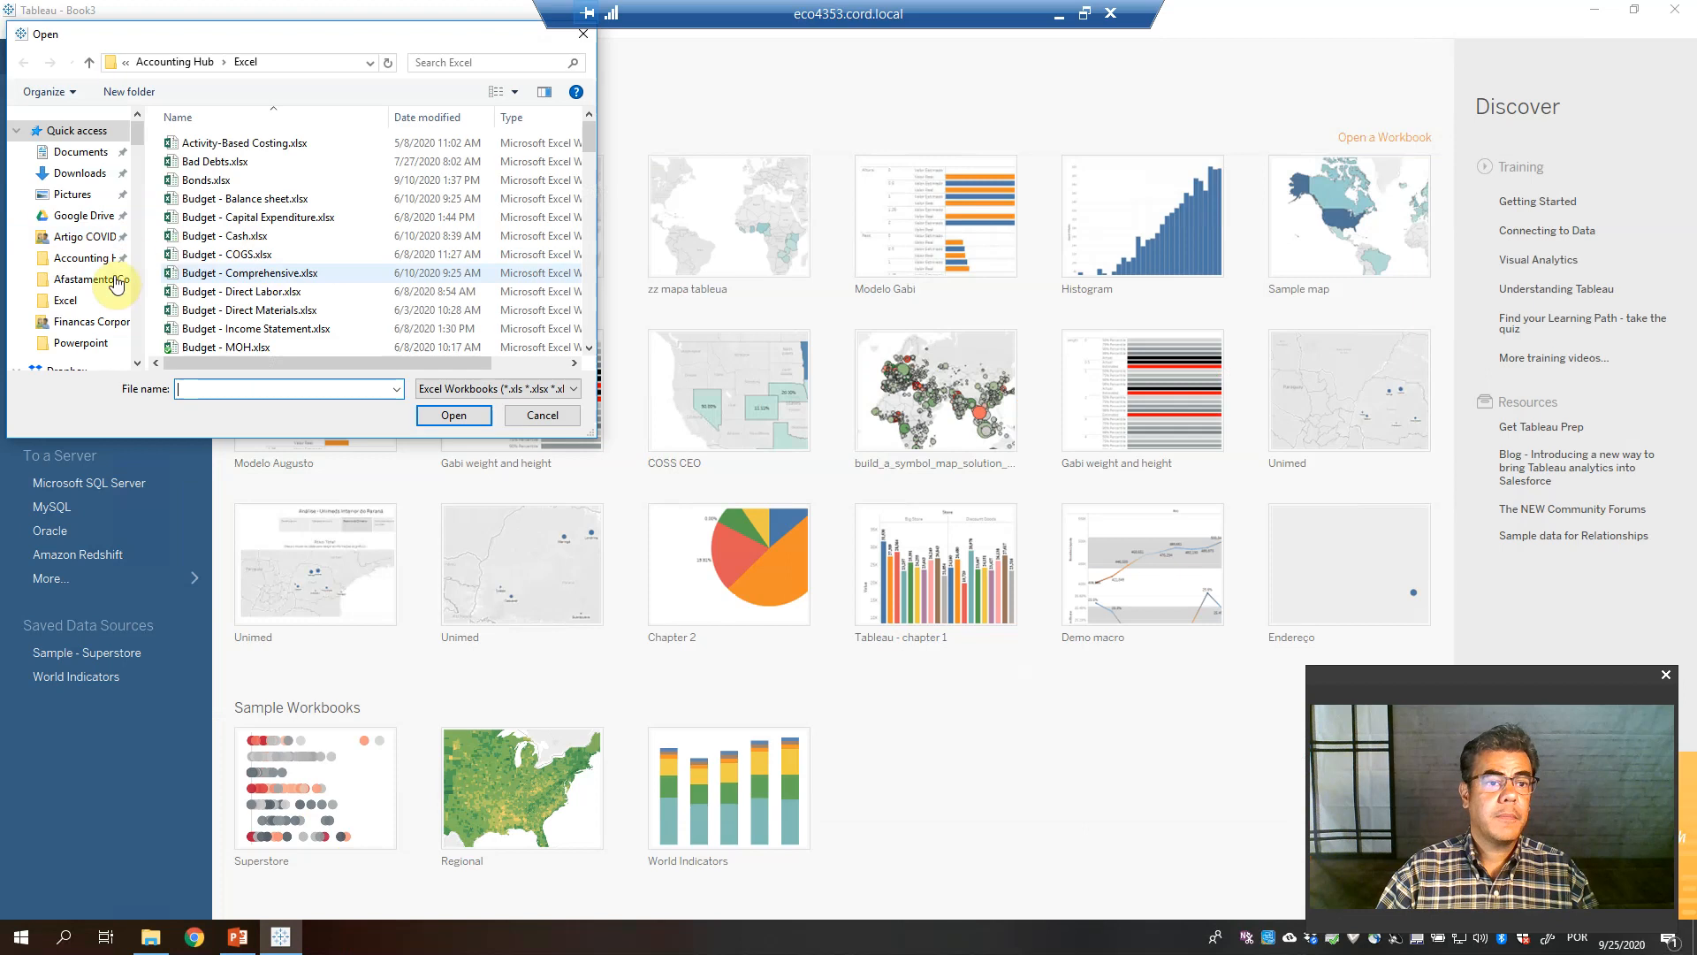
{"action": "left_click", "coordinate": [450, 236]}
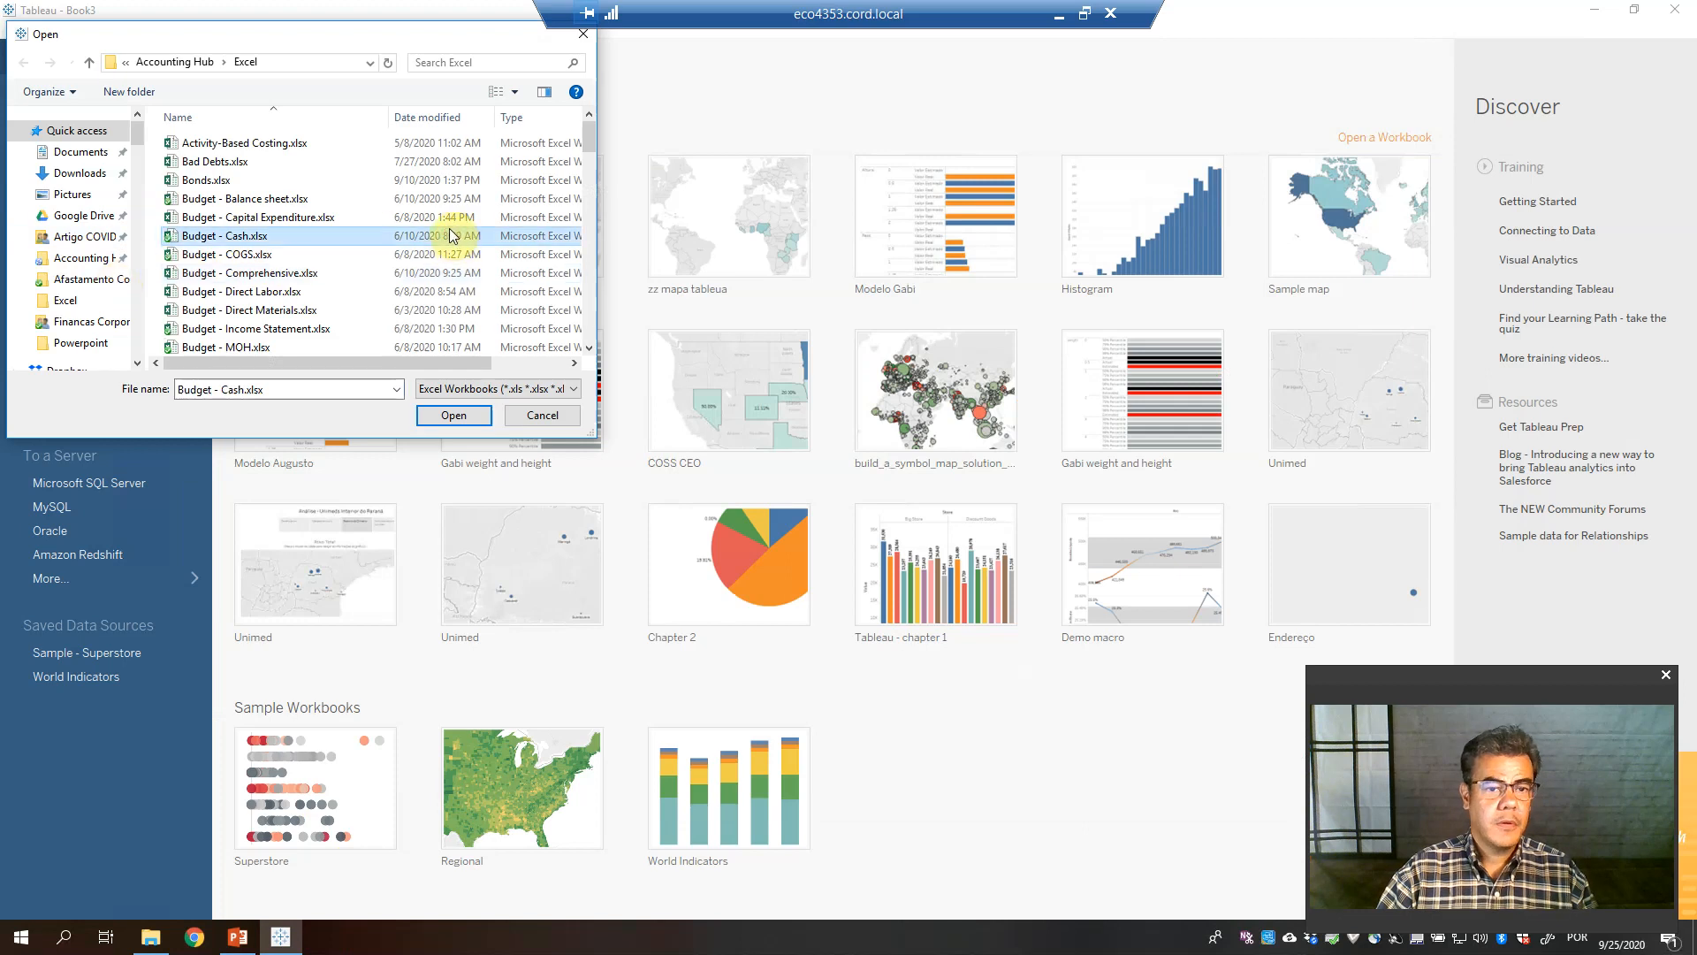
{"action": "key", "text": "m"}
{"action": "left_click", "coordinate": [238, 139]}
{"action": "left_click", "coordinate": [451, 415]}
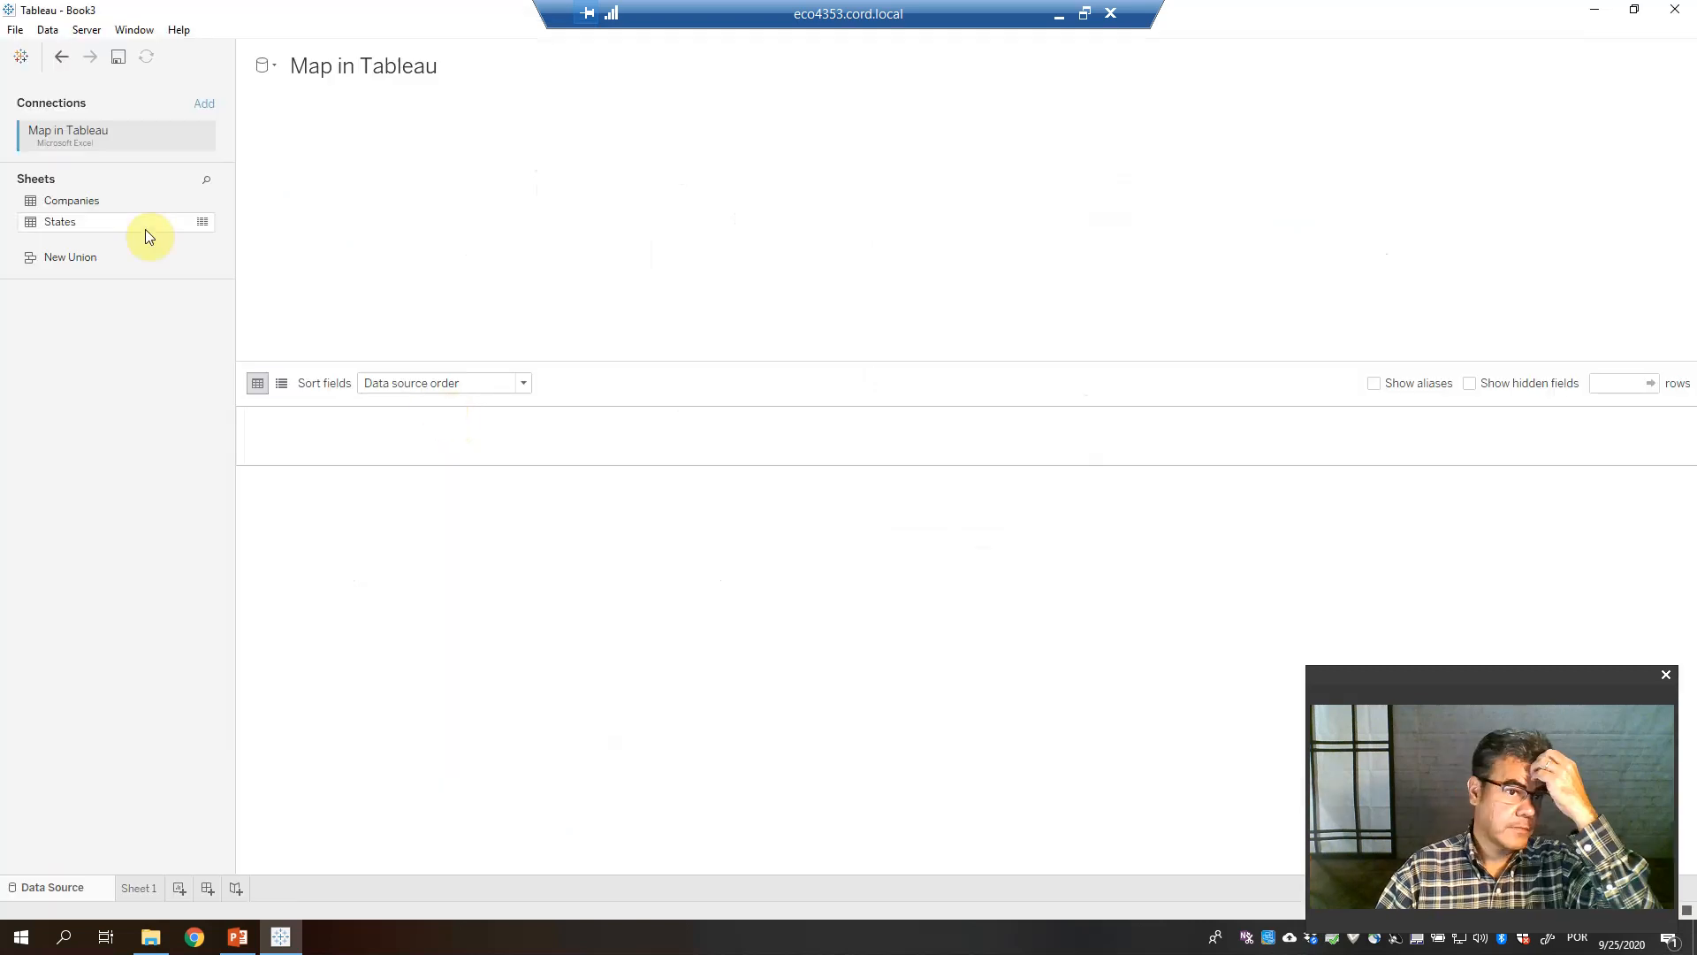
Add the States sheet, check the Country and State geographic roles, and place State on Sheet 1
{"action": "left_click_drag", "start_coordinate": [93, 221], "coordinate": [531, 242]}
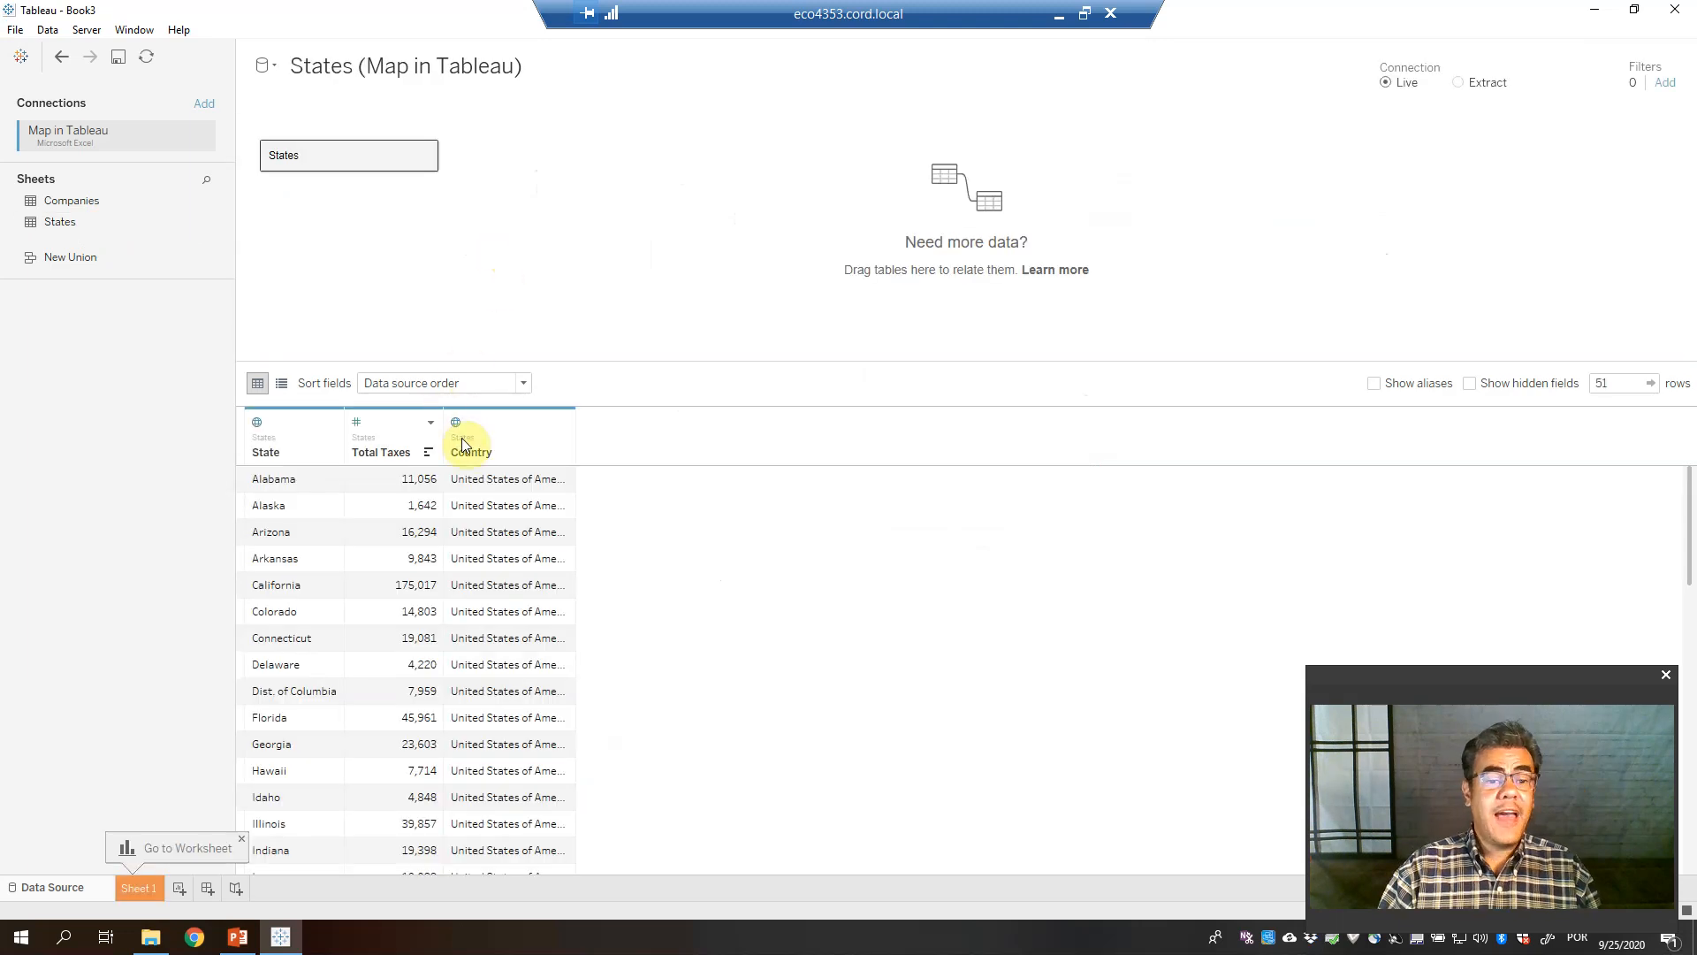
{"action": "left_click", "coordinate": [453, 424]}
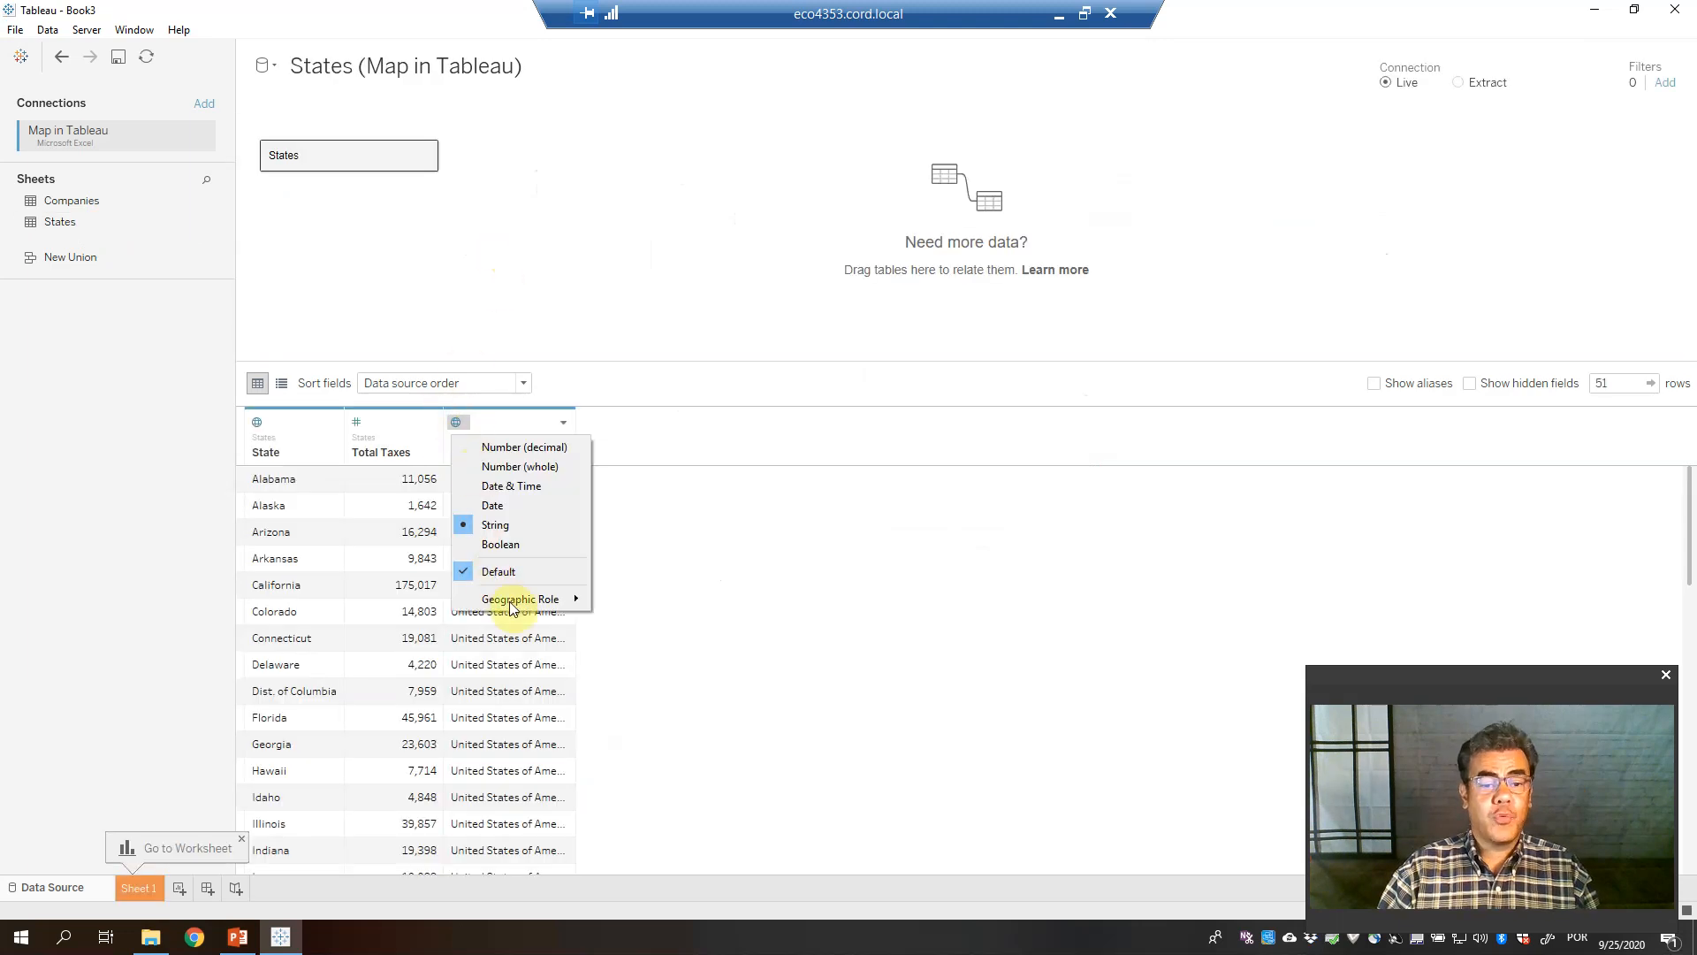
{"action": "mouse_move", "coordinate": [512, 604]}
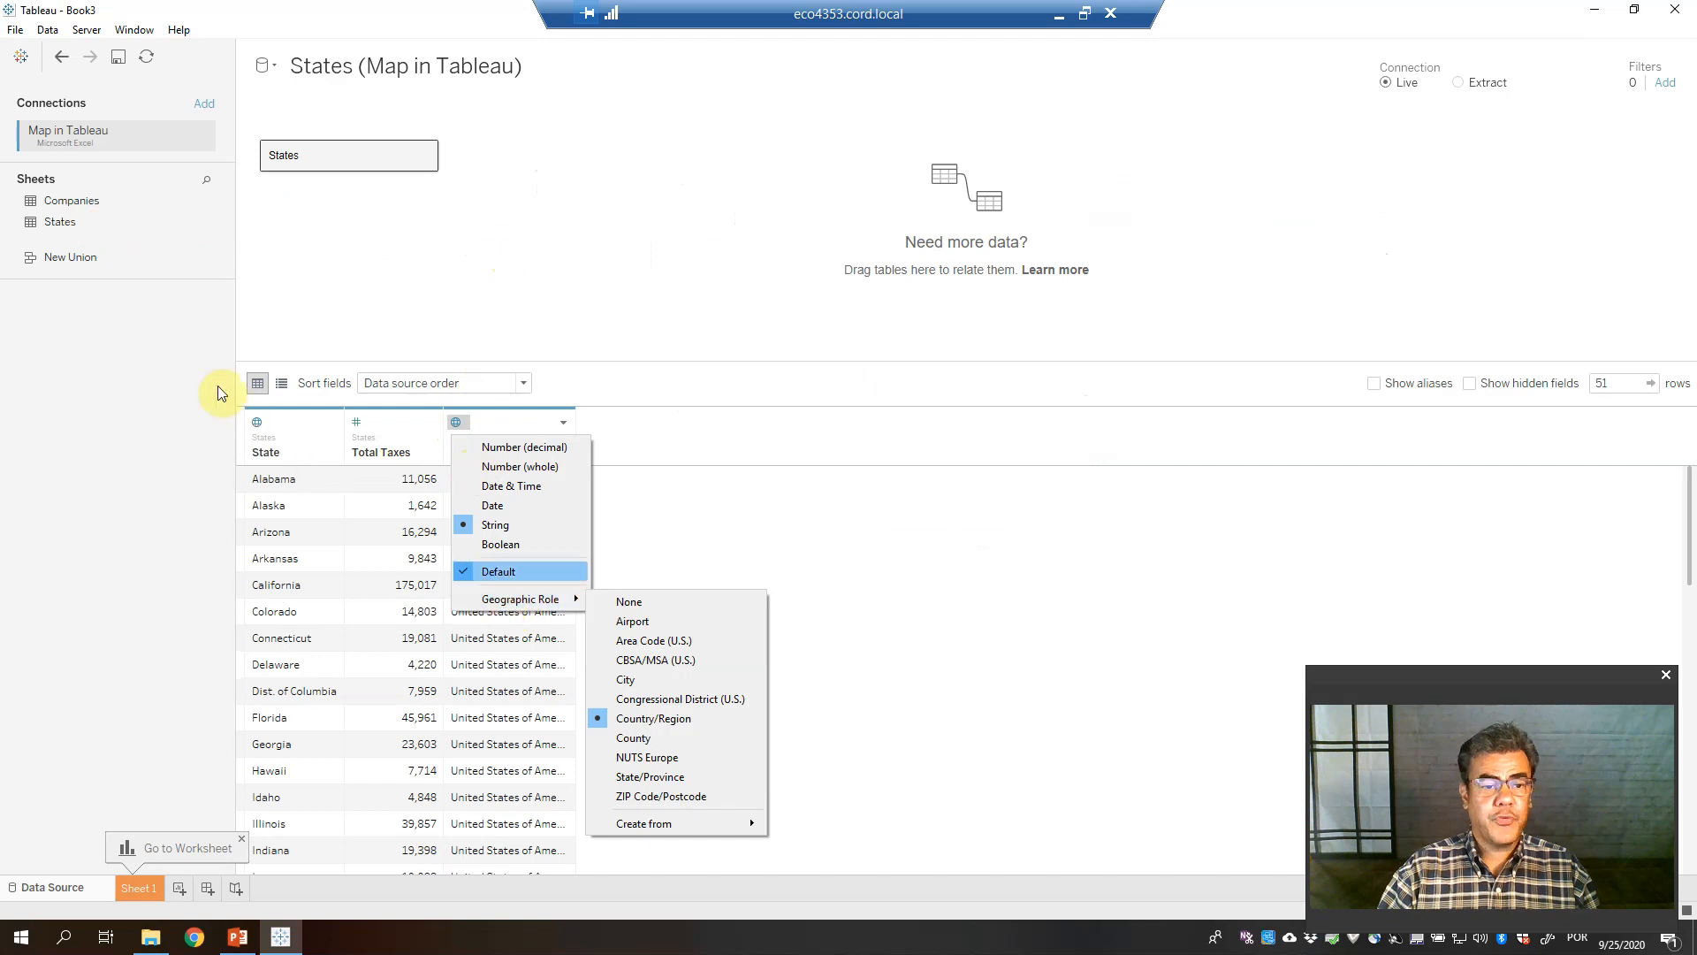
{"action": "left_click", "coordinate": [261, 425]}
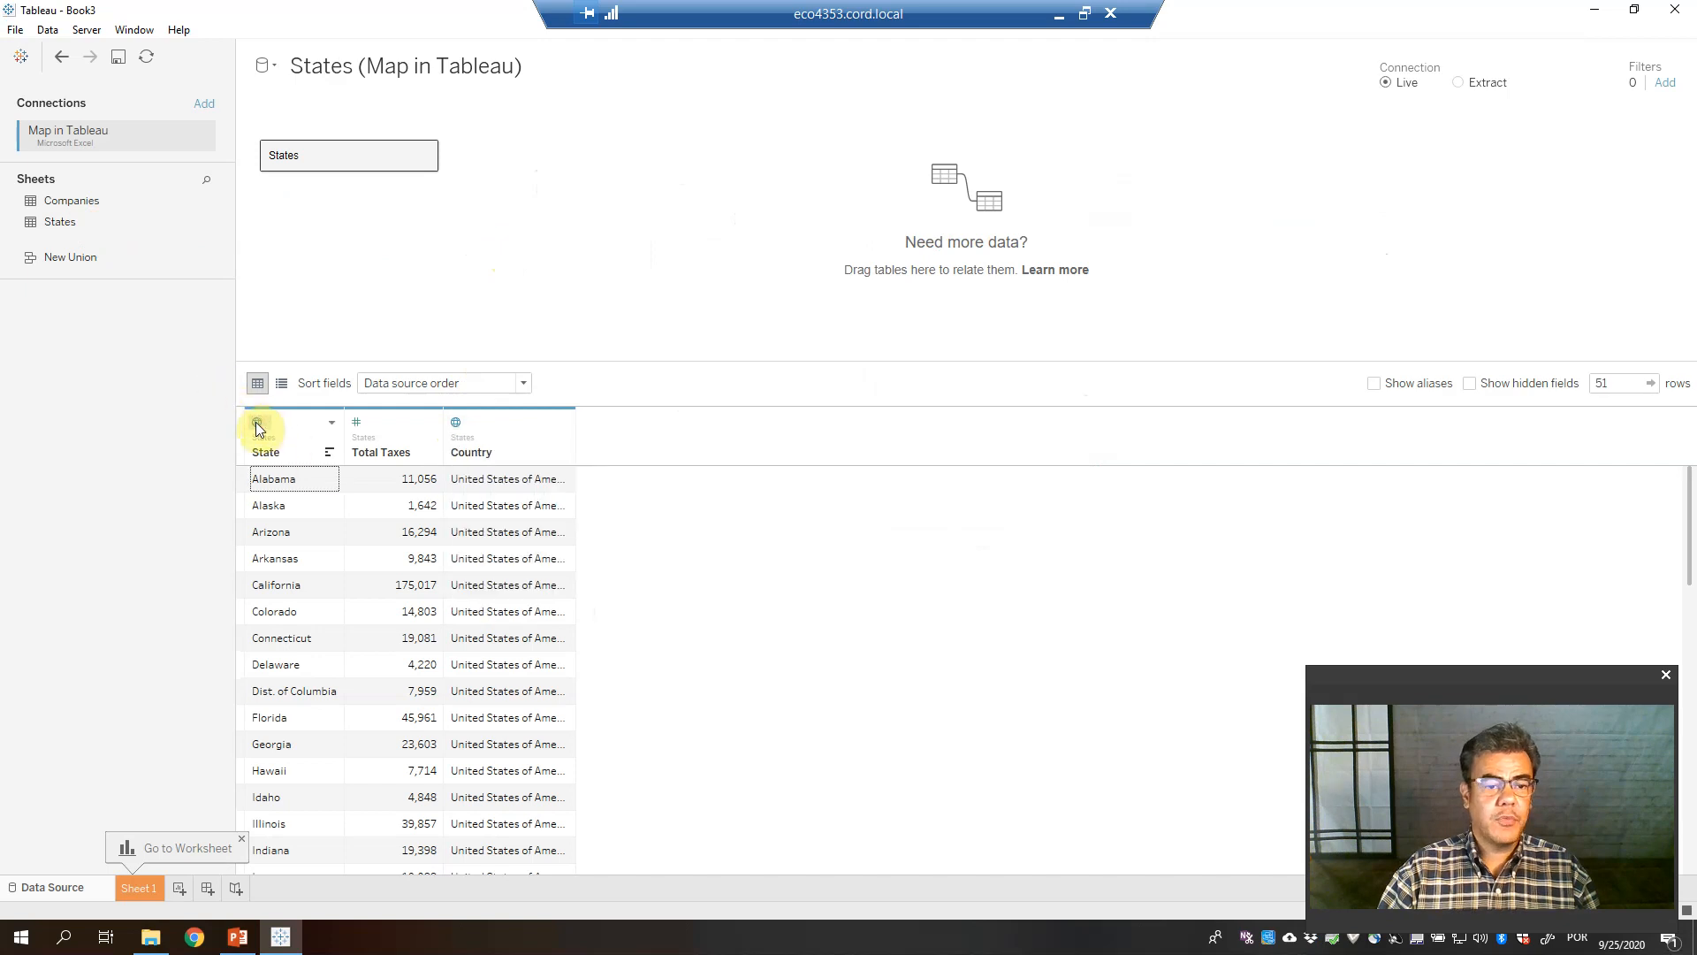
{"action": "left_click", "coordinate": [261, 422]}
{"action": "mouse_move", "coordinate": [336, 603]}
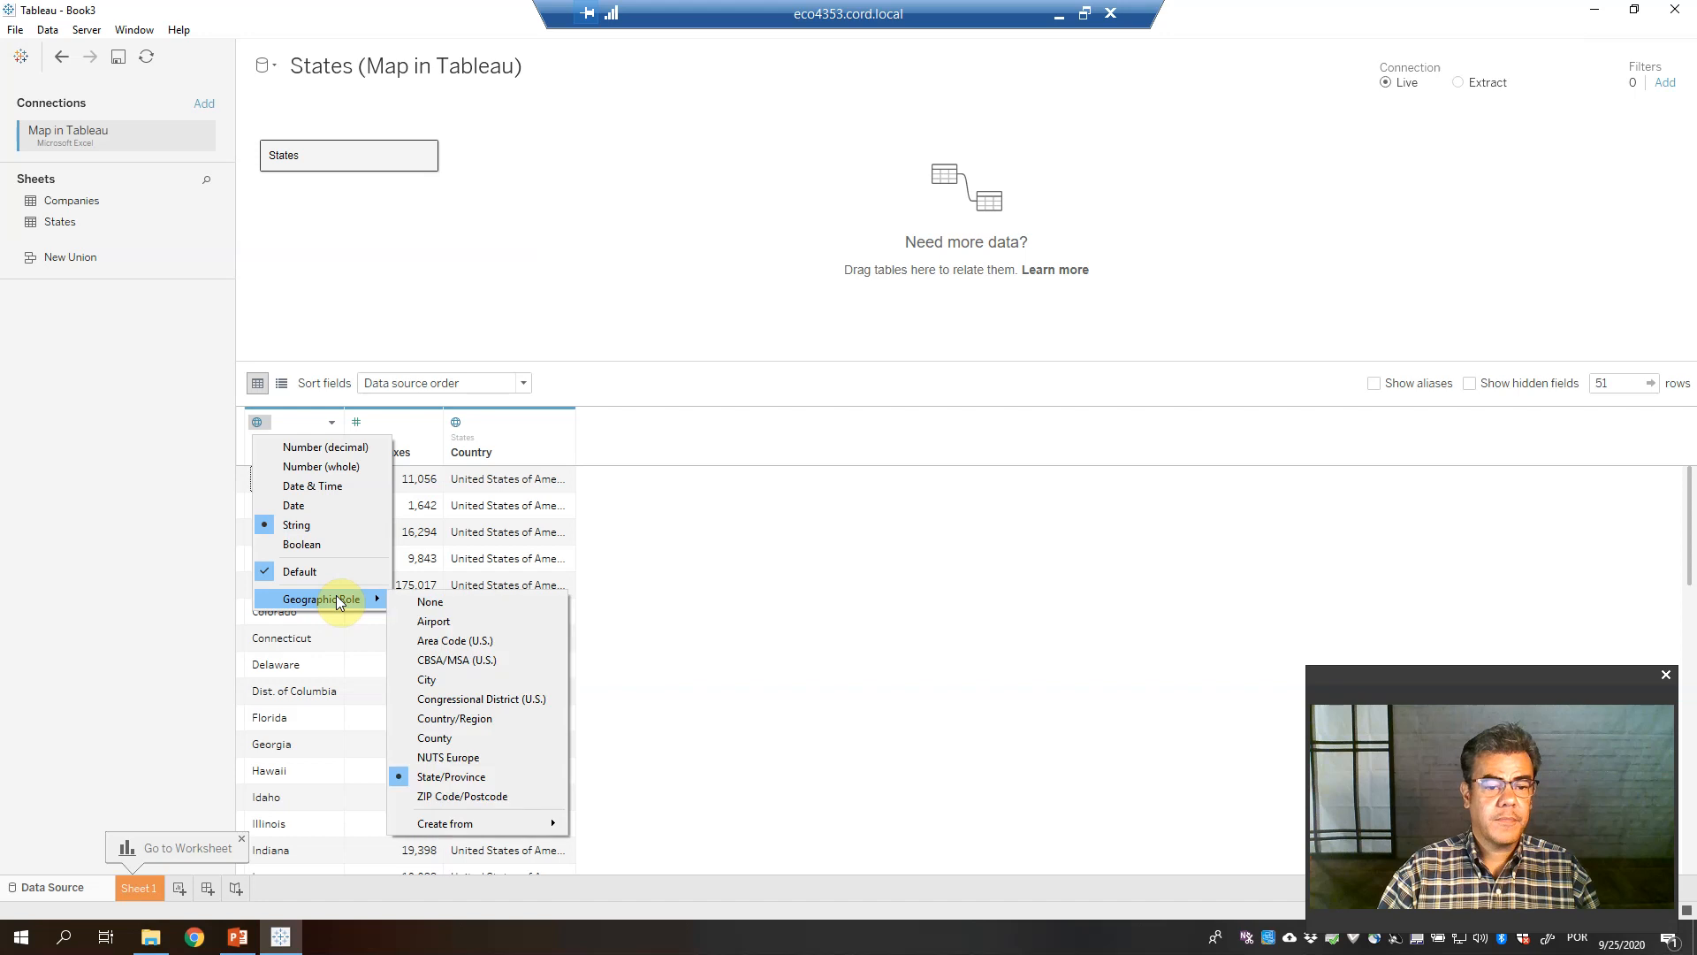
{"action": "left_click", "coordinate": [150, 891]}
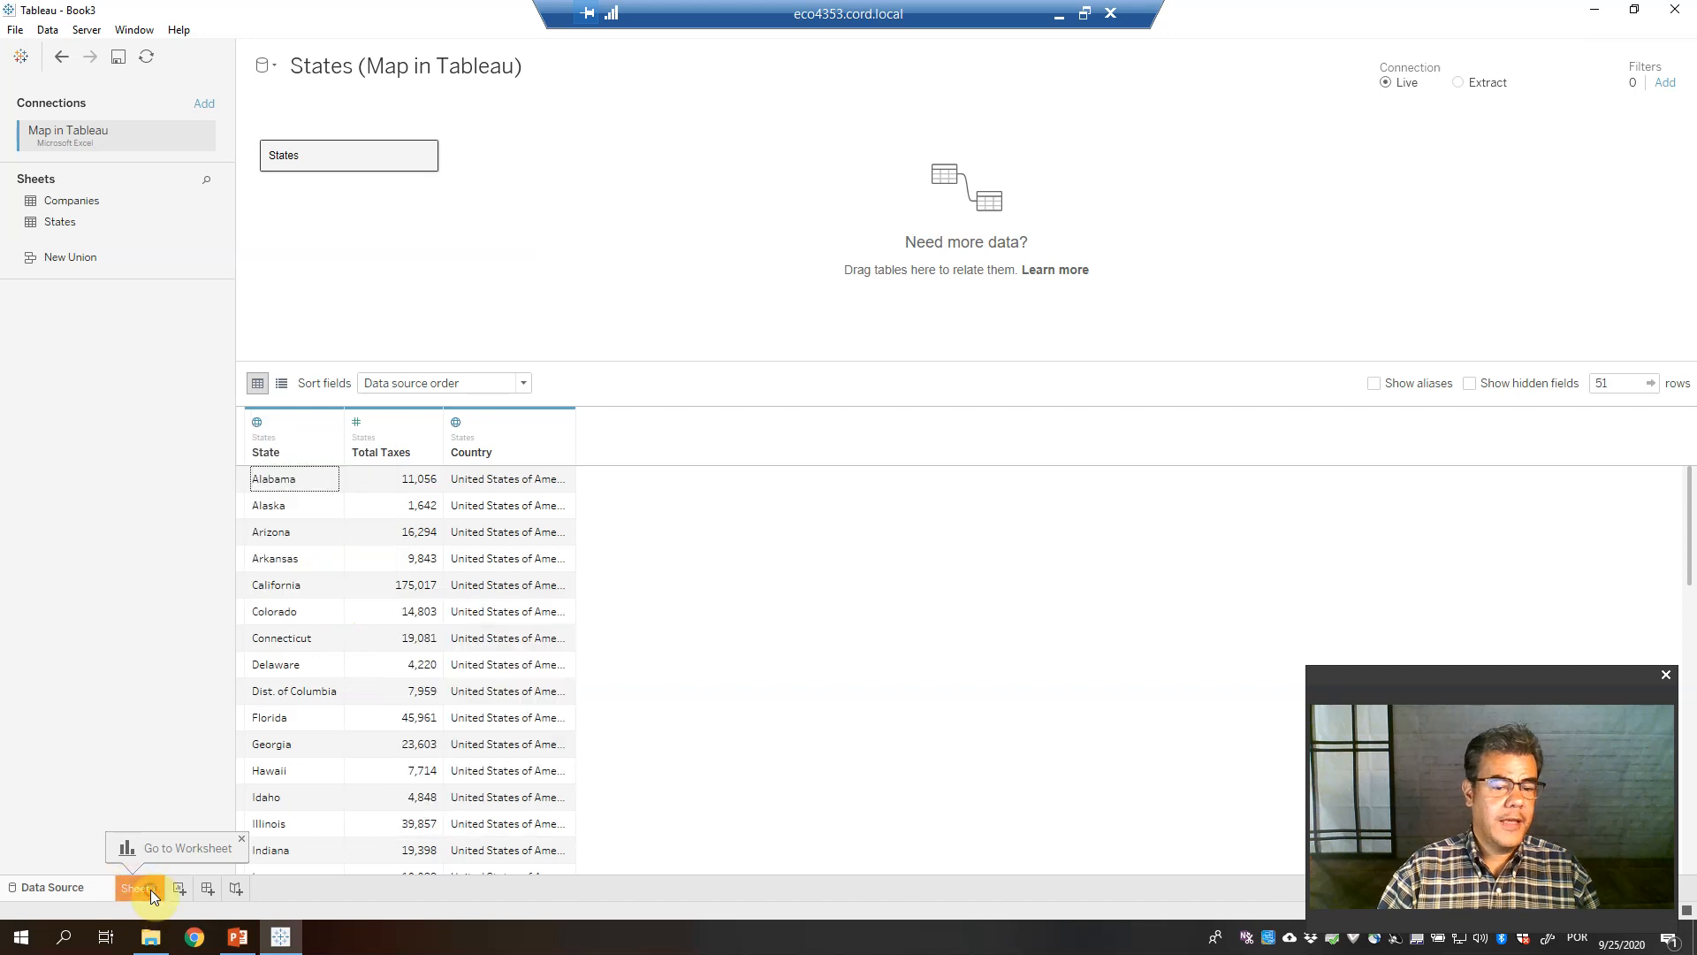
{"action": "left_click", "coordinate": [137, 889]}
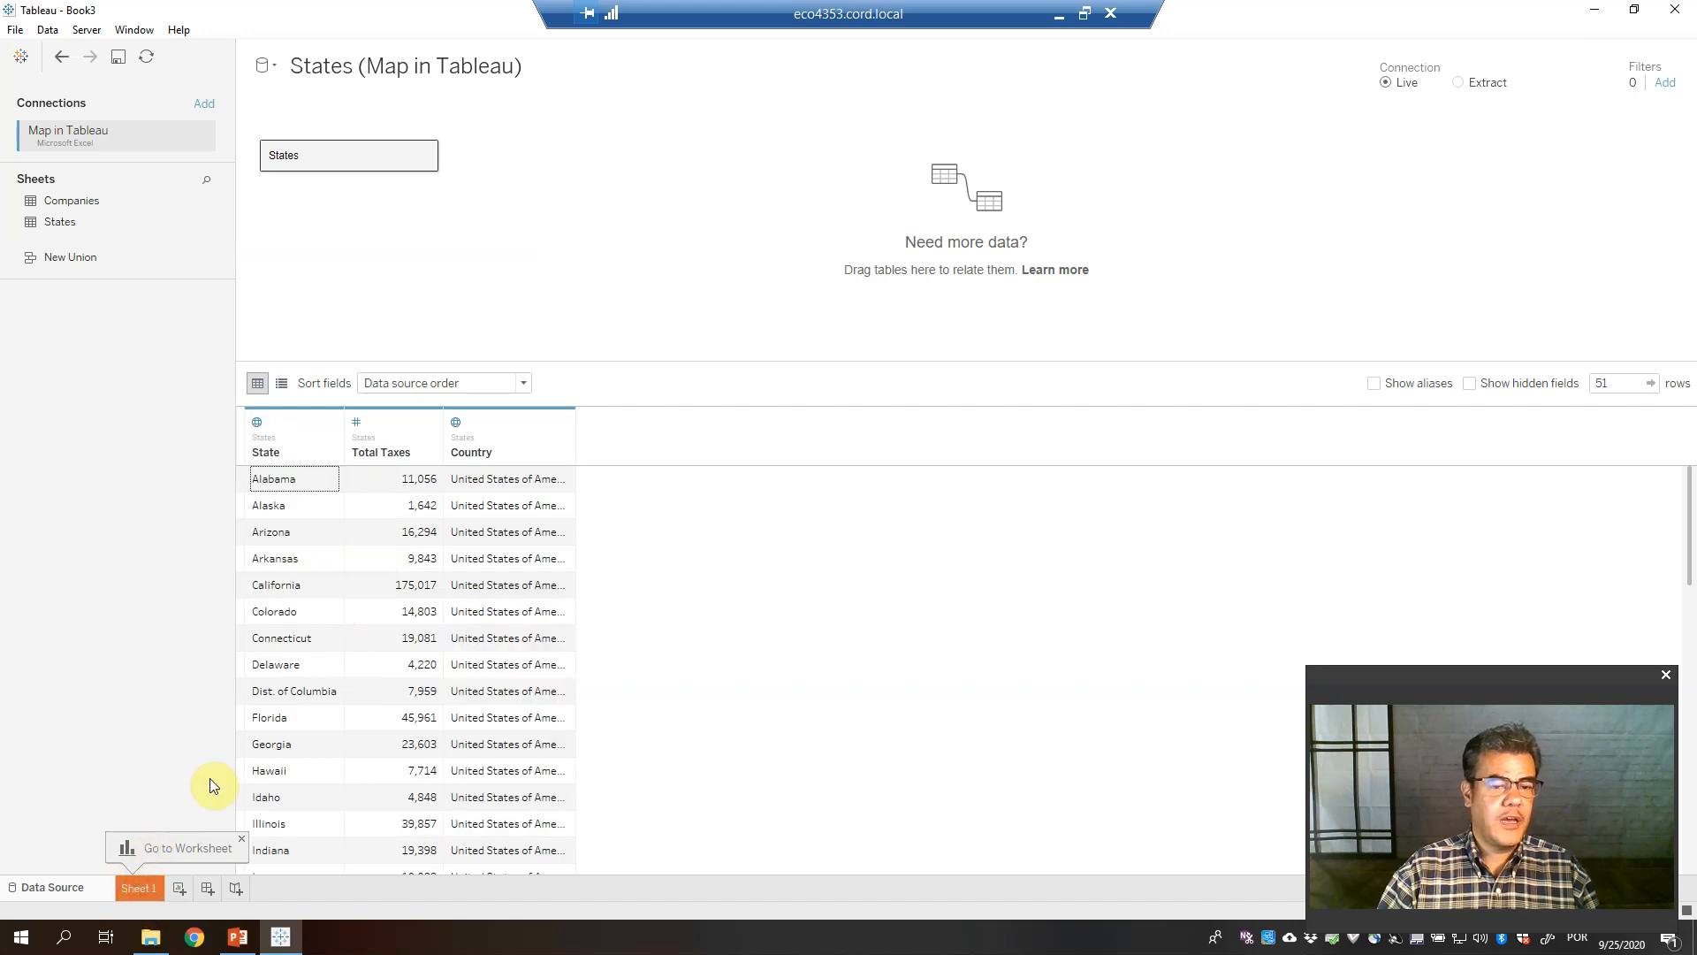
{"action": "left_click_drag", "start_coordinate": [64, 225], "coordinate": [707, 448]}
Plot State on the map, try Country on Color, then colour the marks by SUM(Total Taxes)
{"action": "left_click_drag", "start_coordinate": [707, 449], "coordinate": [707, 449]}
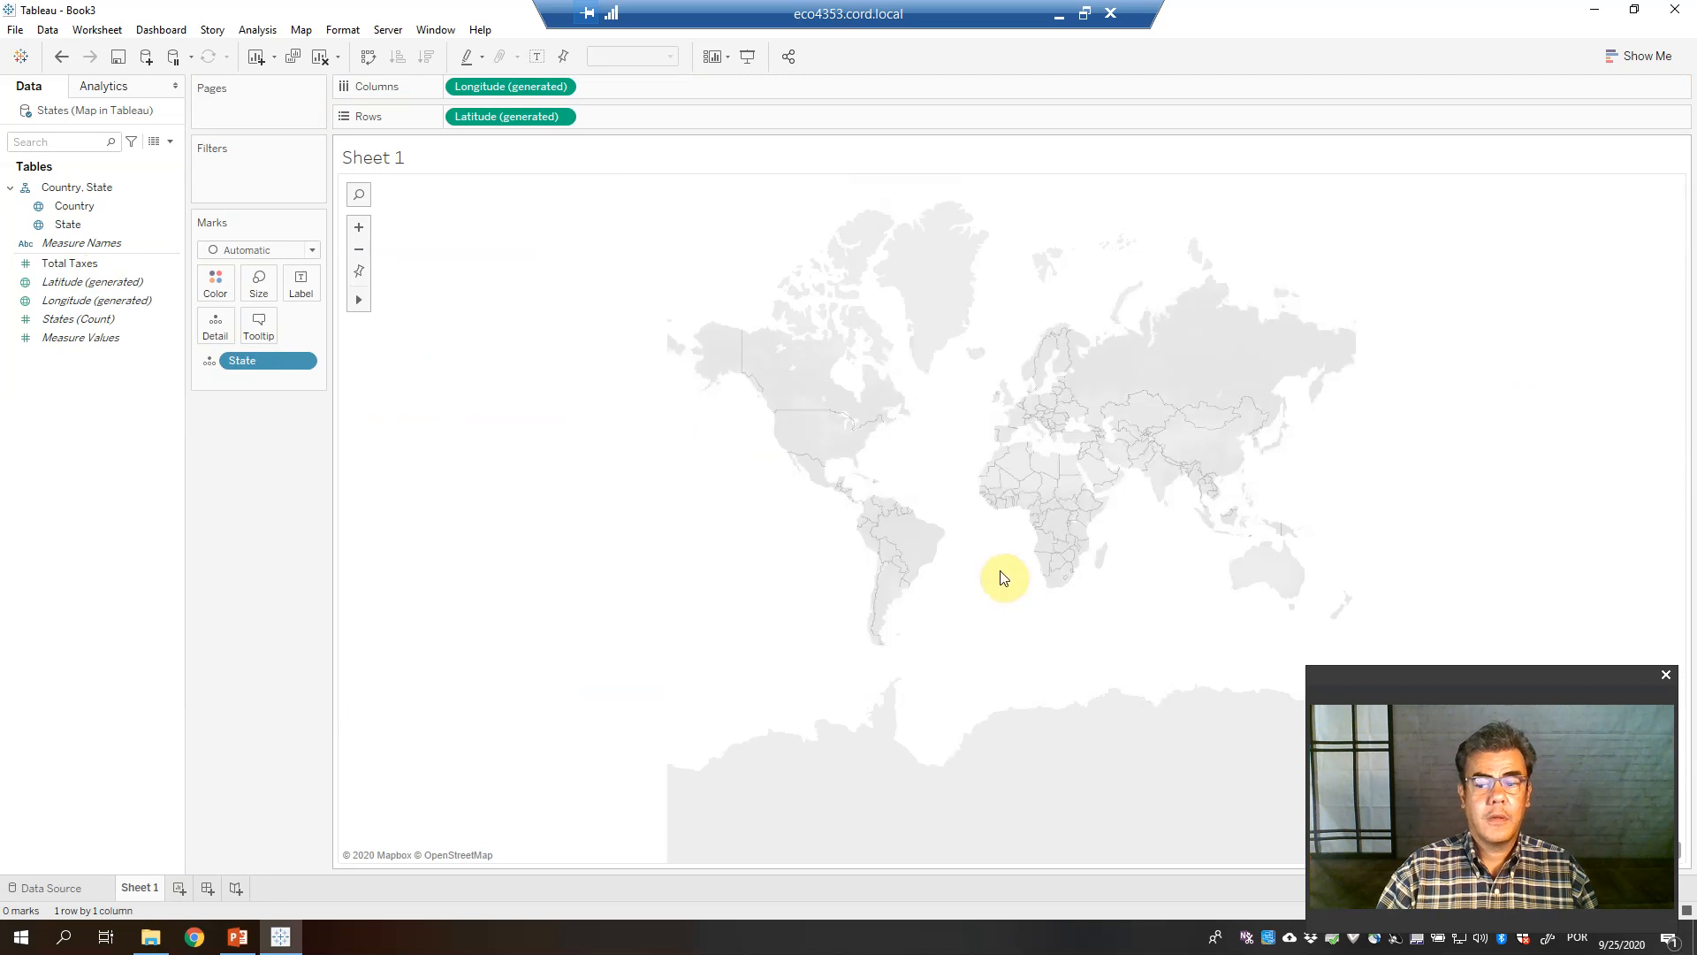
{"action": "left_click_drag", "start_coordinate": [1490, 683], "coordinate": [1074, 688]}
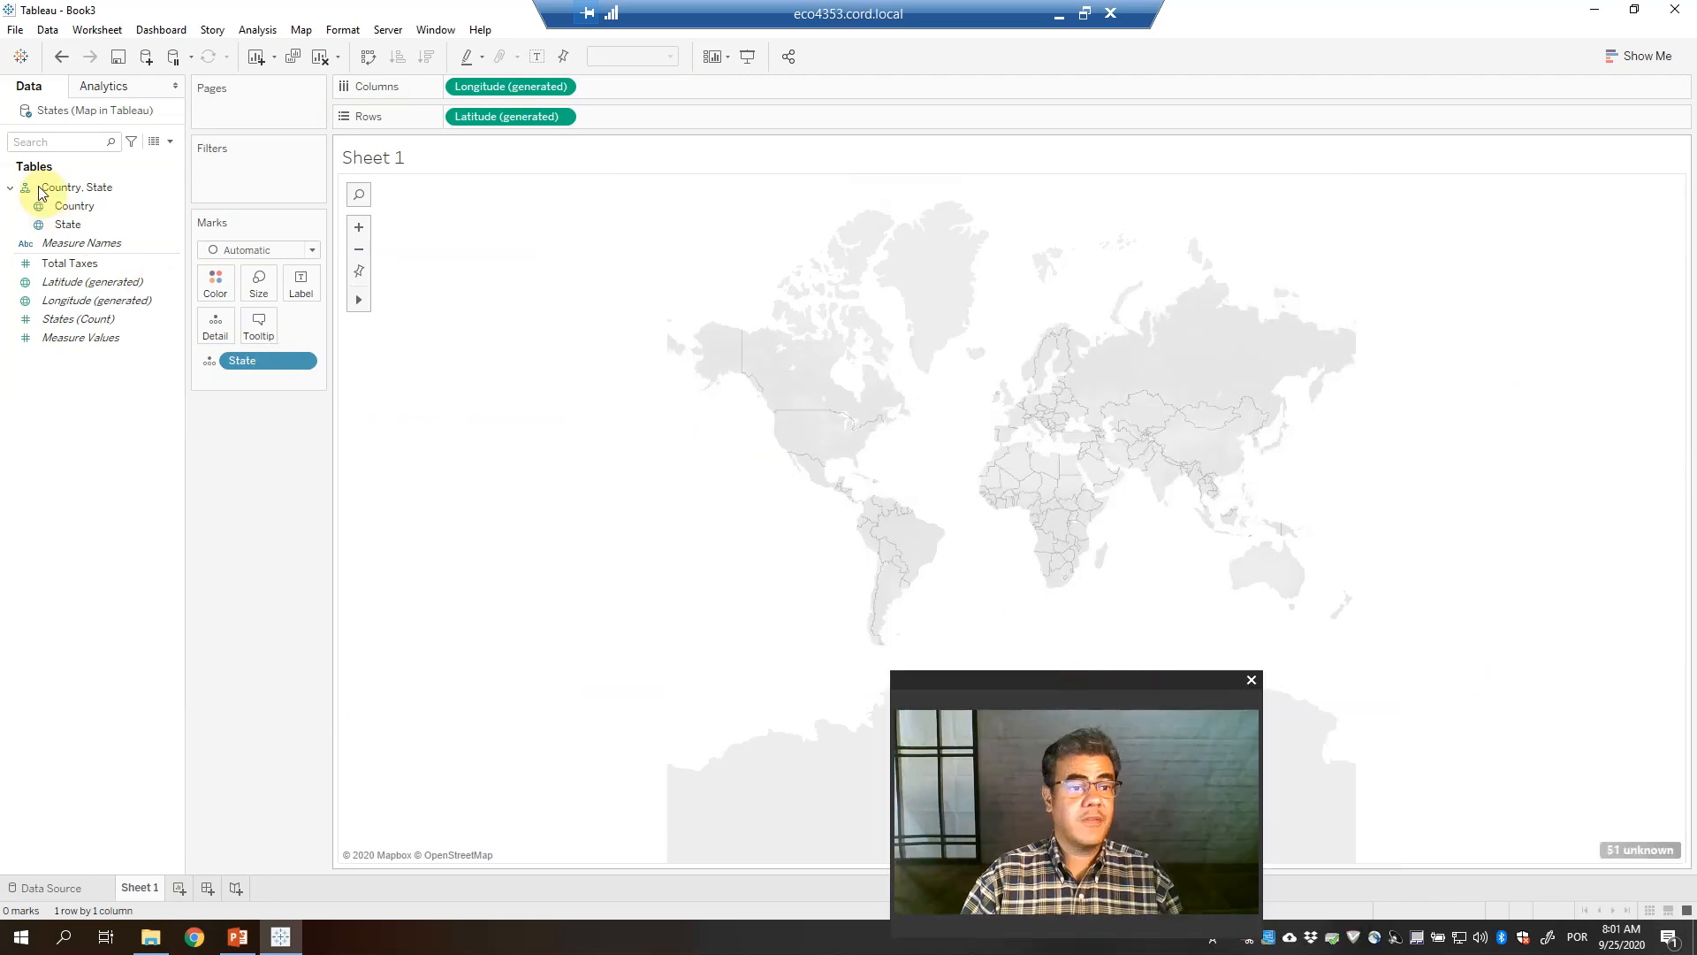
{"action": "left_click_drag", "start_coordinate": [68, 213], "coordinate": [748, 392]}
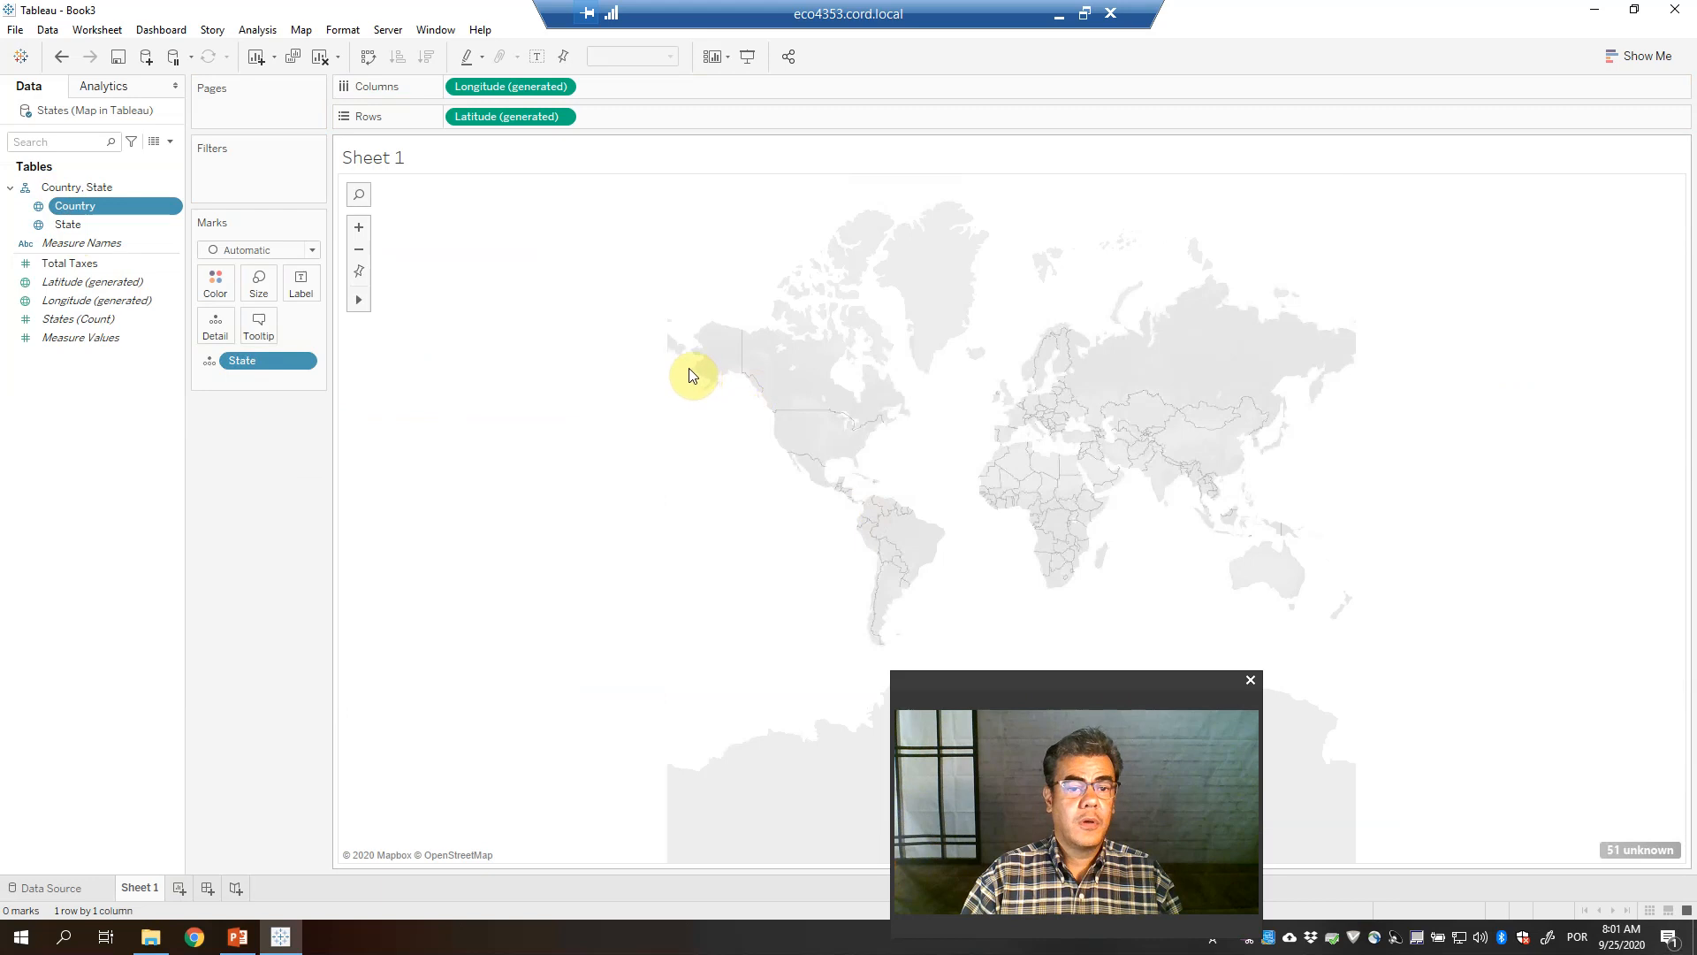
{"action": "left_click_drag", "start_coordinate": [93, 207], "coordinate": [559, 348]}
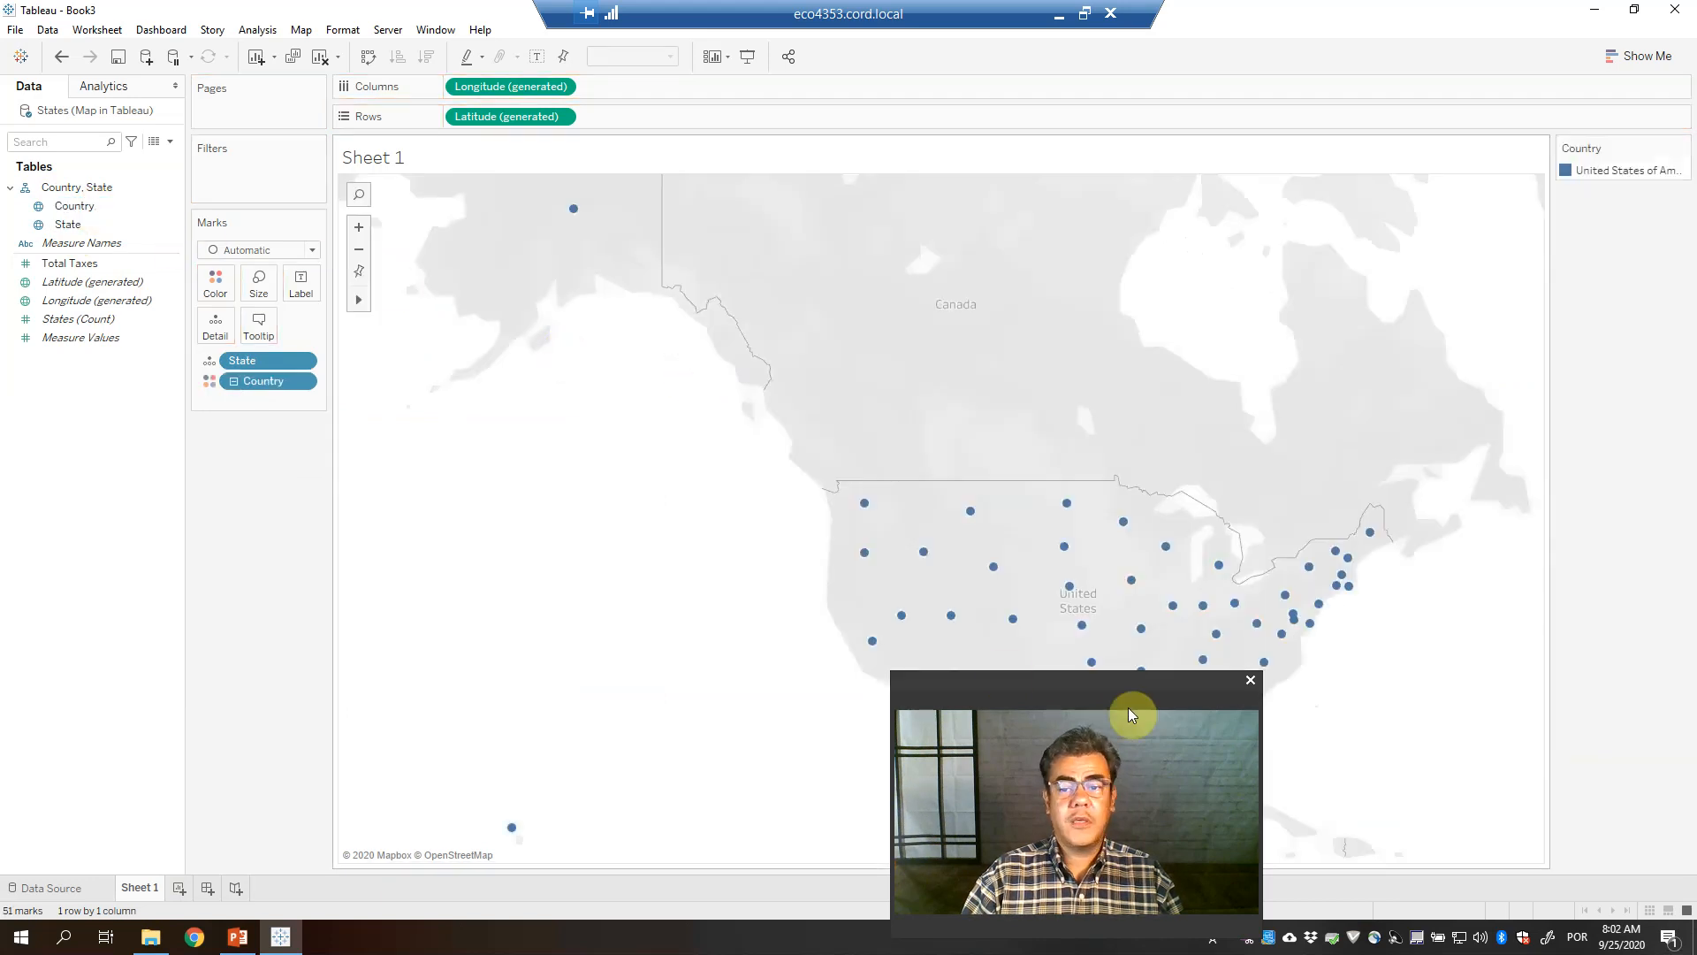
{"action": "left_click_drag", "start_coordinate": [1154, 682], "coordinate": [283, 660]}
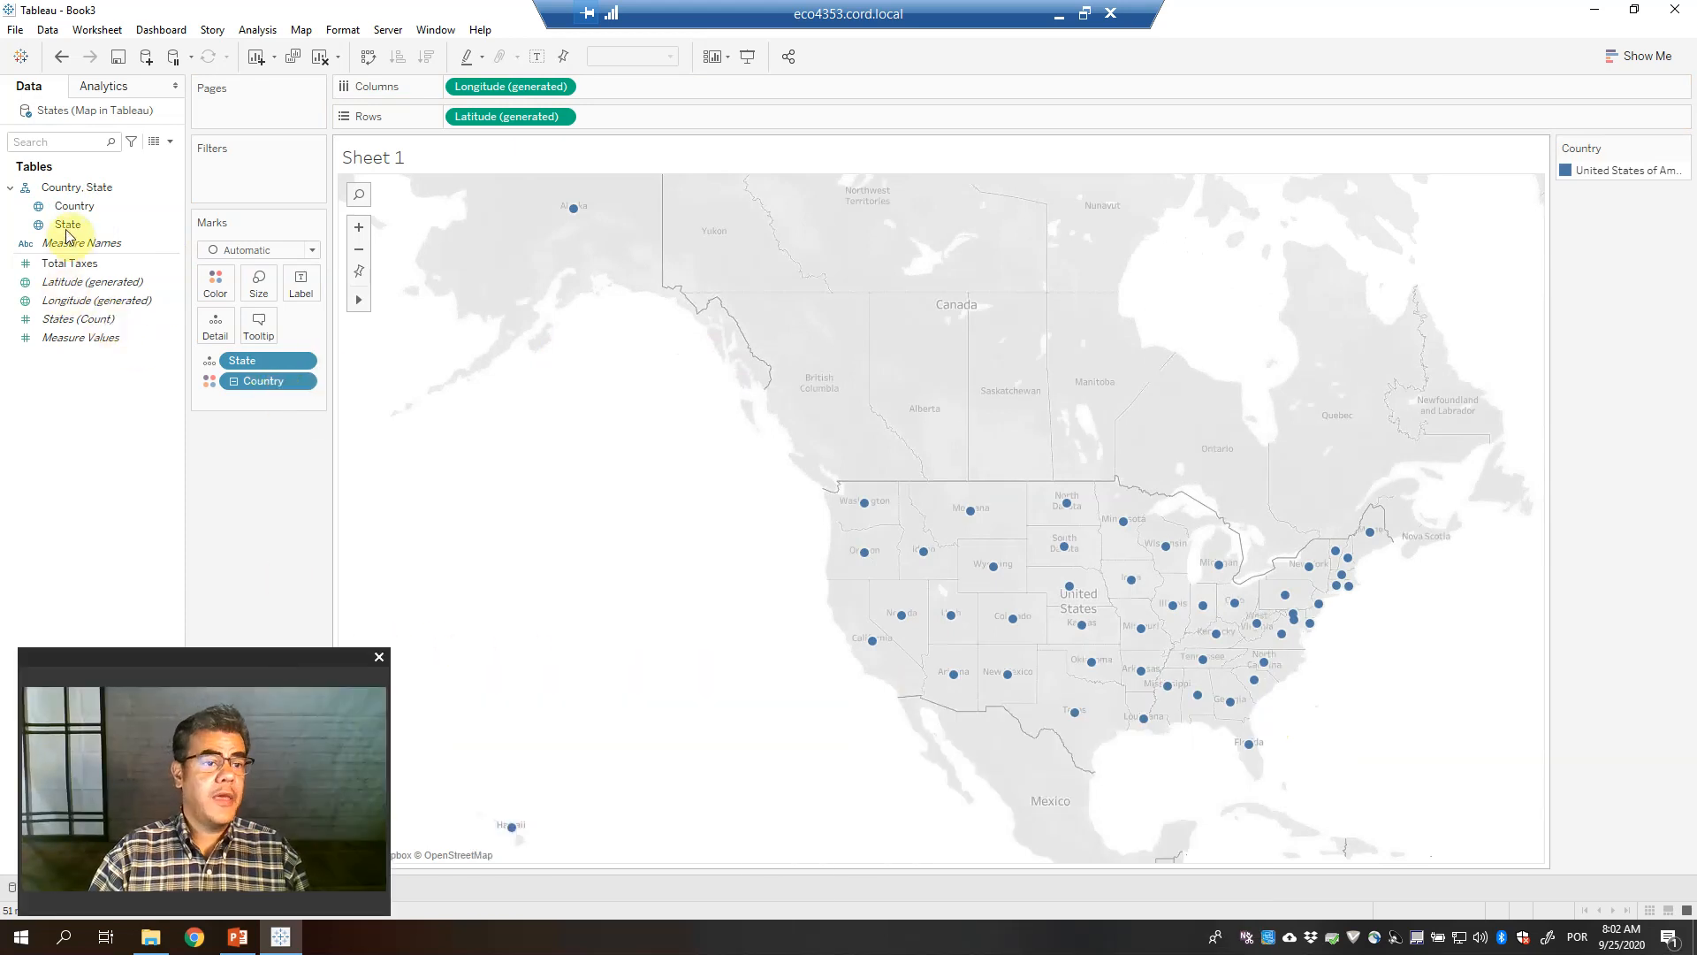
{"action": "left_click_drag", "start_coordinate": [69, 264], "coordinate": [180, 285]}
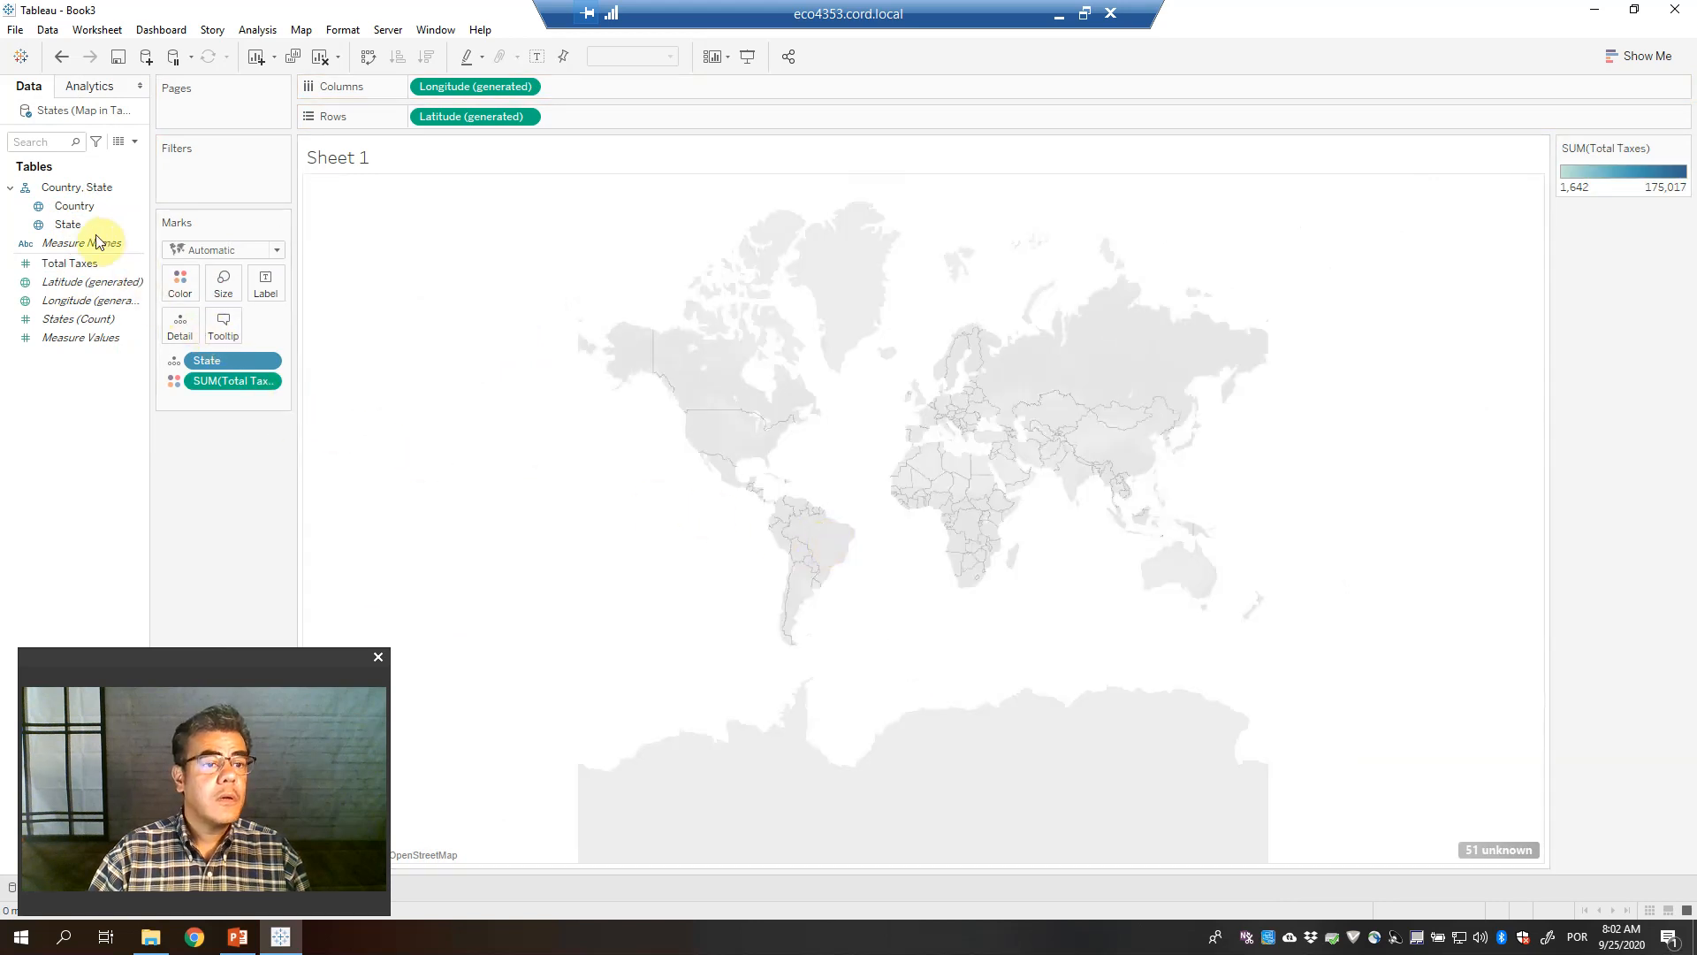
Add Country to place every state on the filled map, then label each state with its Total Taxes
{"action": "left_click_drag", "start_coordinate": [75, 212], "coordinate": [650, 477]}
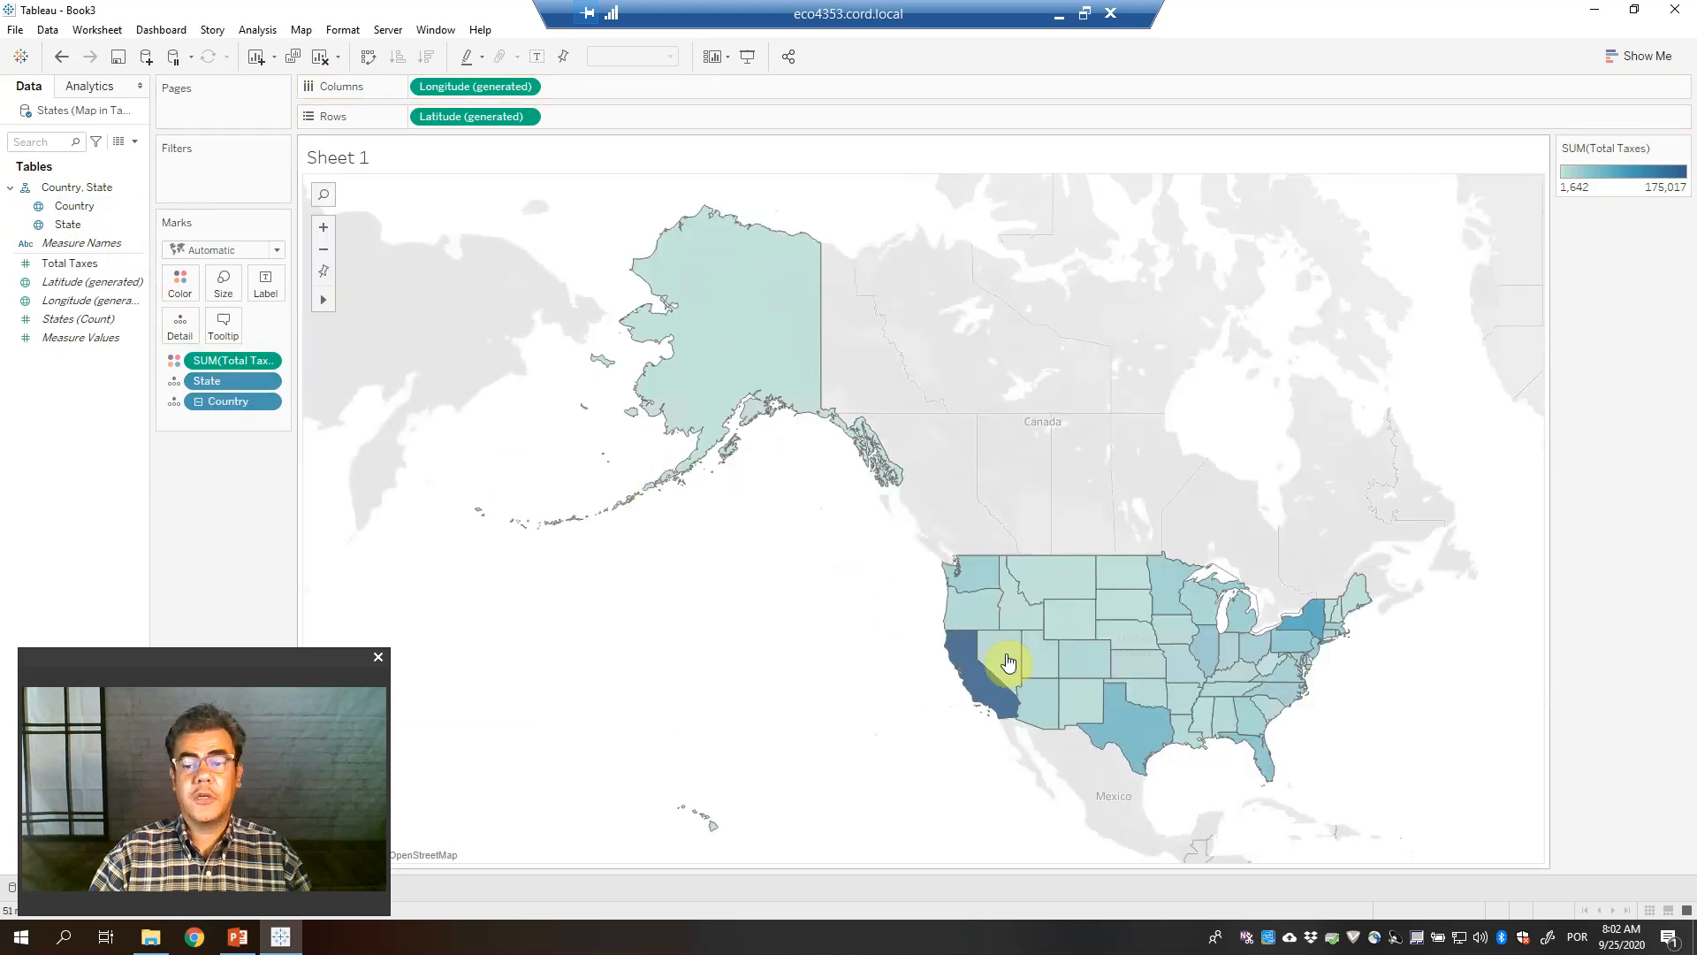
{"action": "mouse_move", "coordinate": [987, 705]}
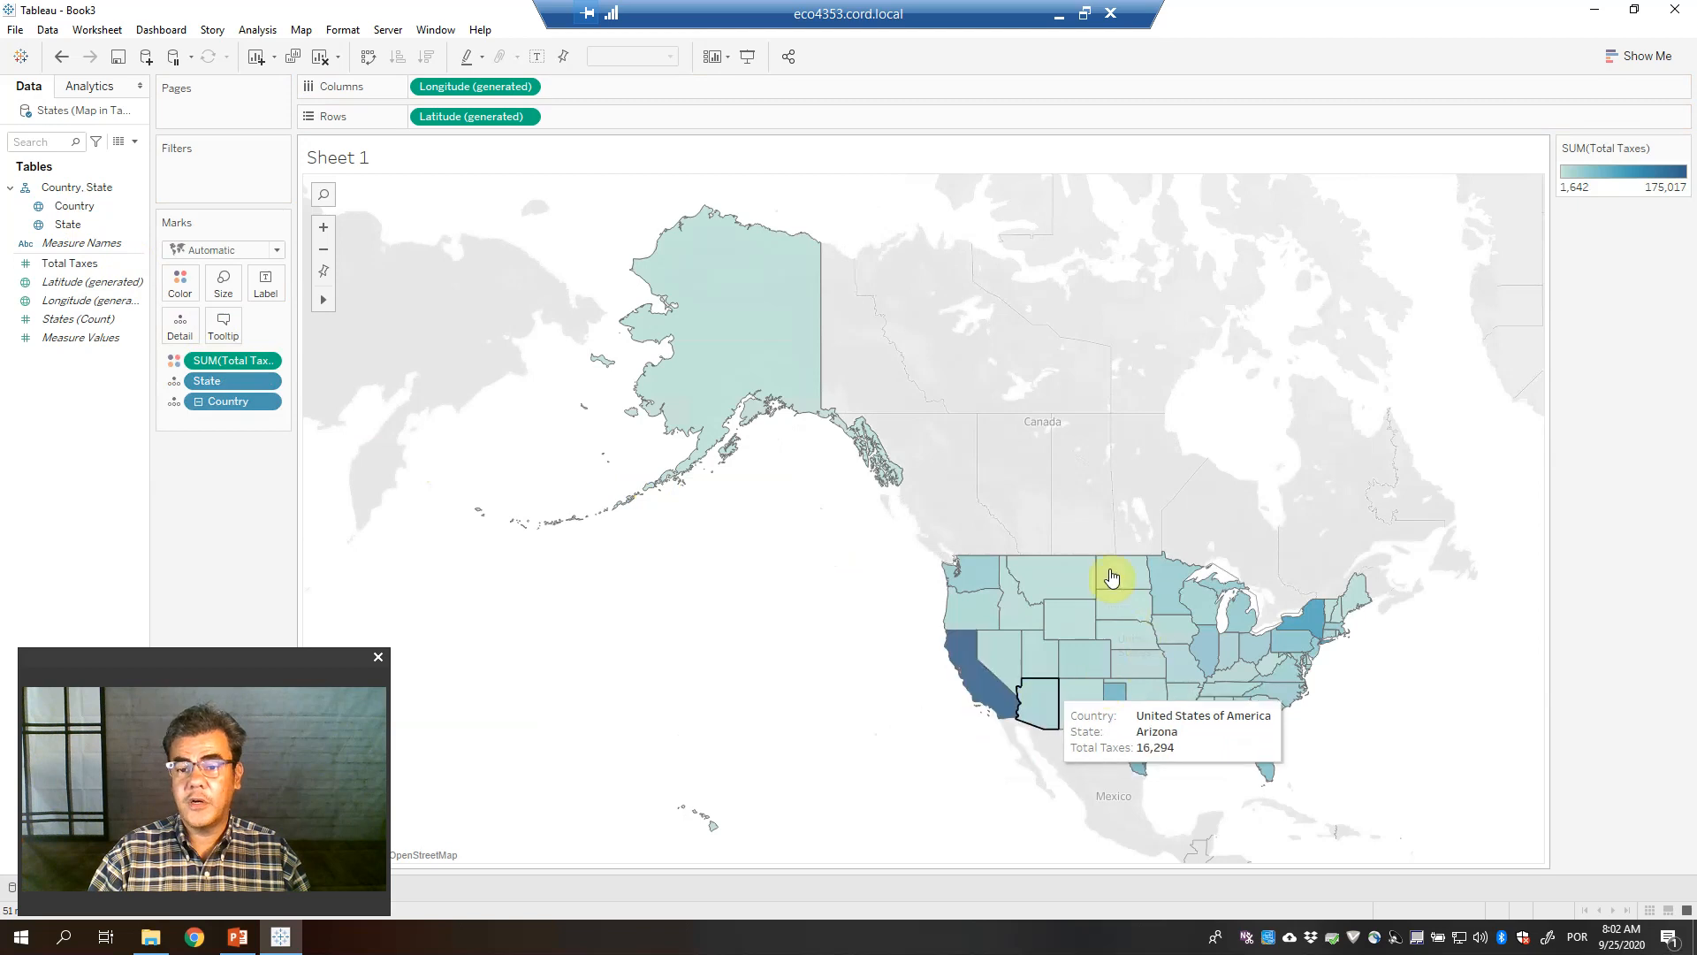
{"action": "mouse_move", "coordinate": [1112, 577]}
{"action": "mouse_move", "coordinate": [1166, 579]}
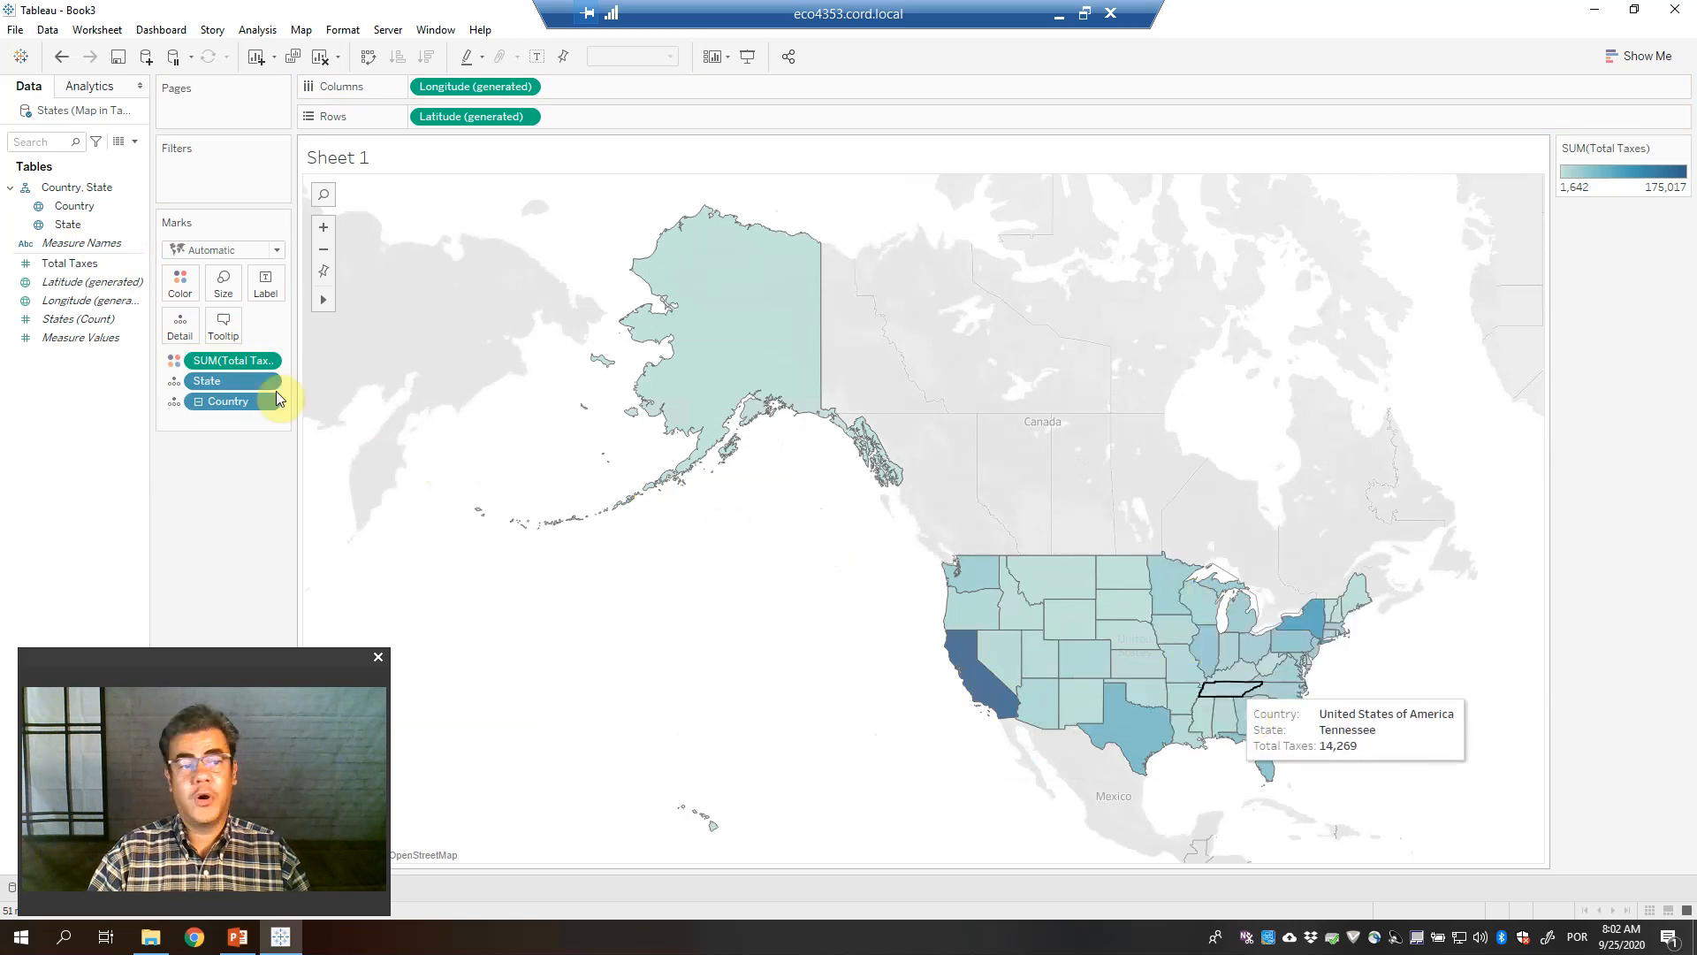
{"action": "left_click_drag", "start_coordinate": [72, 264], "coordinate": [281, 301]}
{"action": "left_click", "coordinate": [281, 301]}
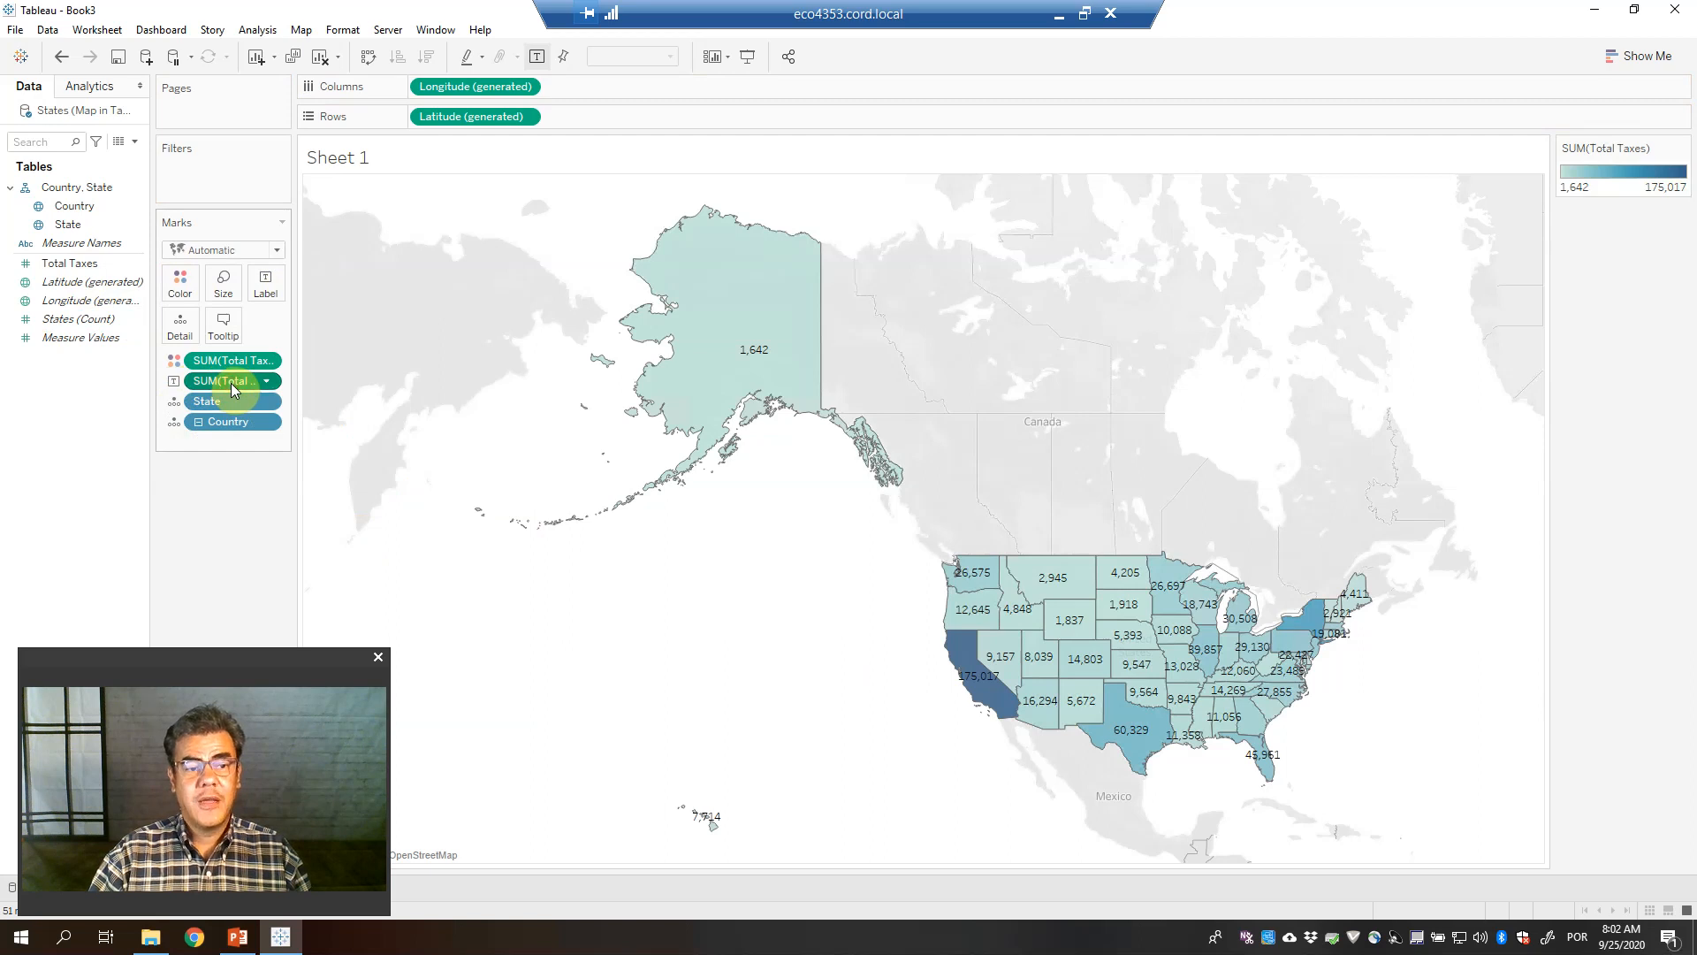
Remove the Total Taxes labels and label the states with Country instead
{"action": "left_click_drag", "start_coordinate": [230, 383], "coordinate": [141, 595]}
{"action": "left_click", "coordinate": [67, 212]}
{"action": "left_click_drag", "start_coordinate": [67, 212], "coordinate": [266, 284]}
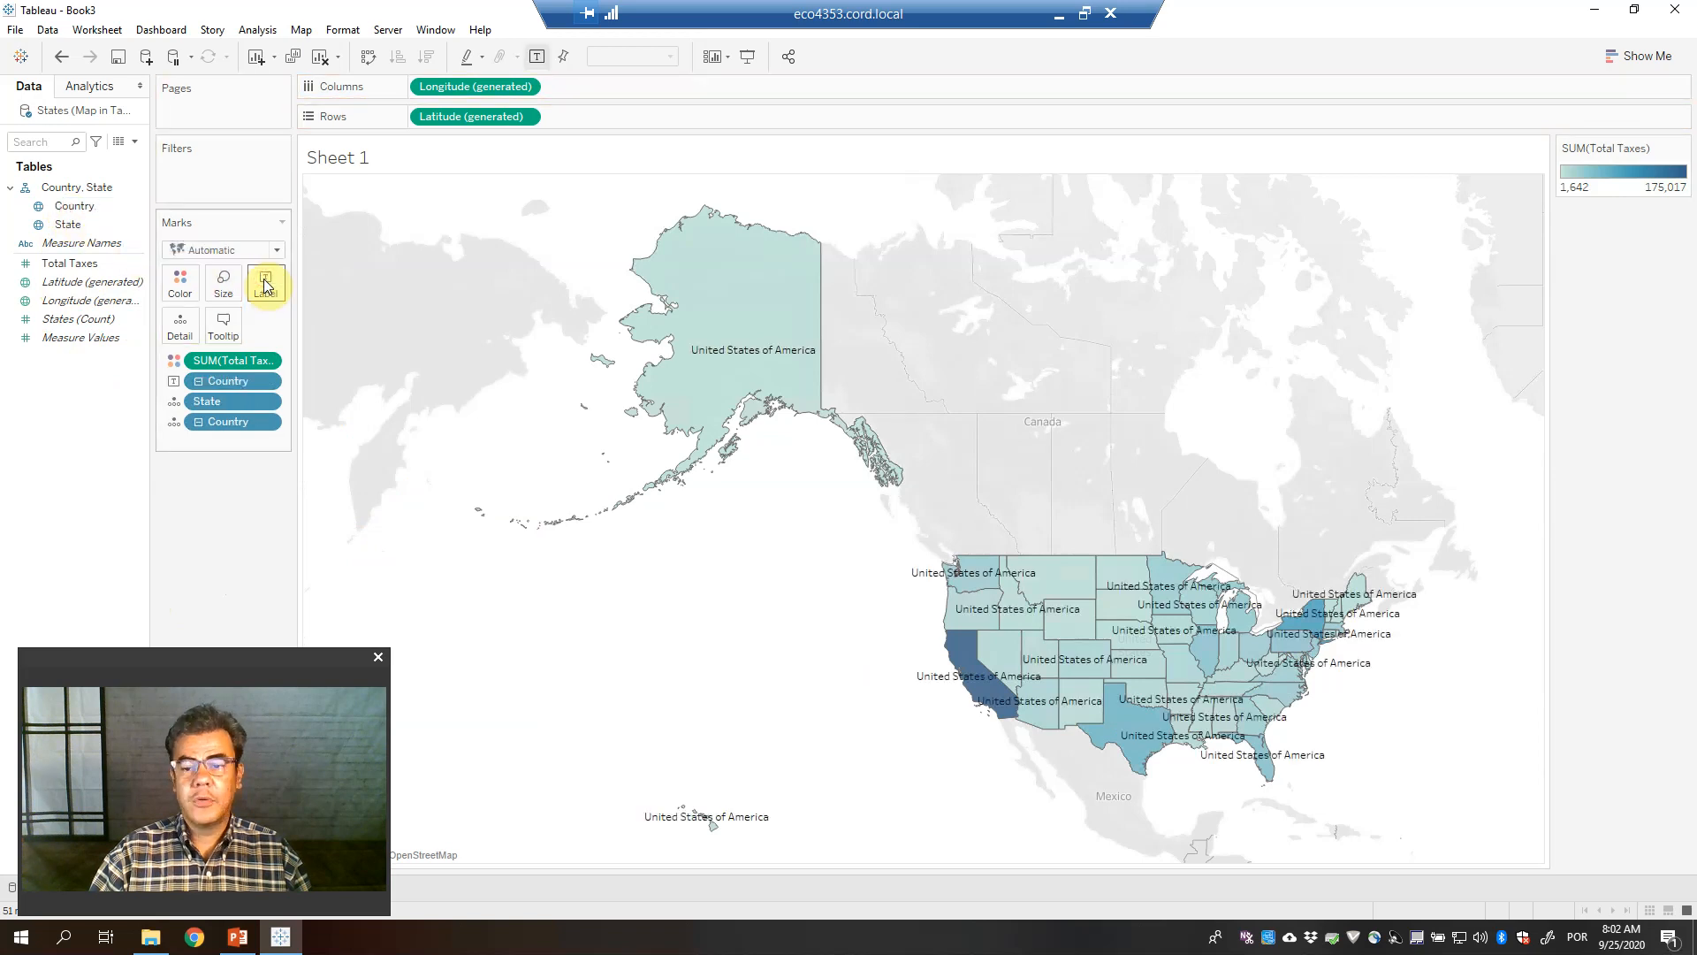
Replace the Country labels with State names, then close the Tableau workbook
{"action": "left_click_drag", "start_coordinate": [236, 379], "coordinate": [154, 531]}
{"action": "left_click_drag", "start_coordinate": [68, 224], "coordinate": [269, 291]}
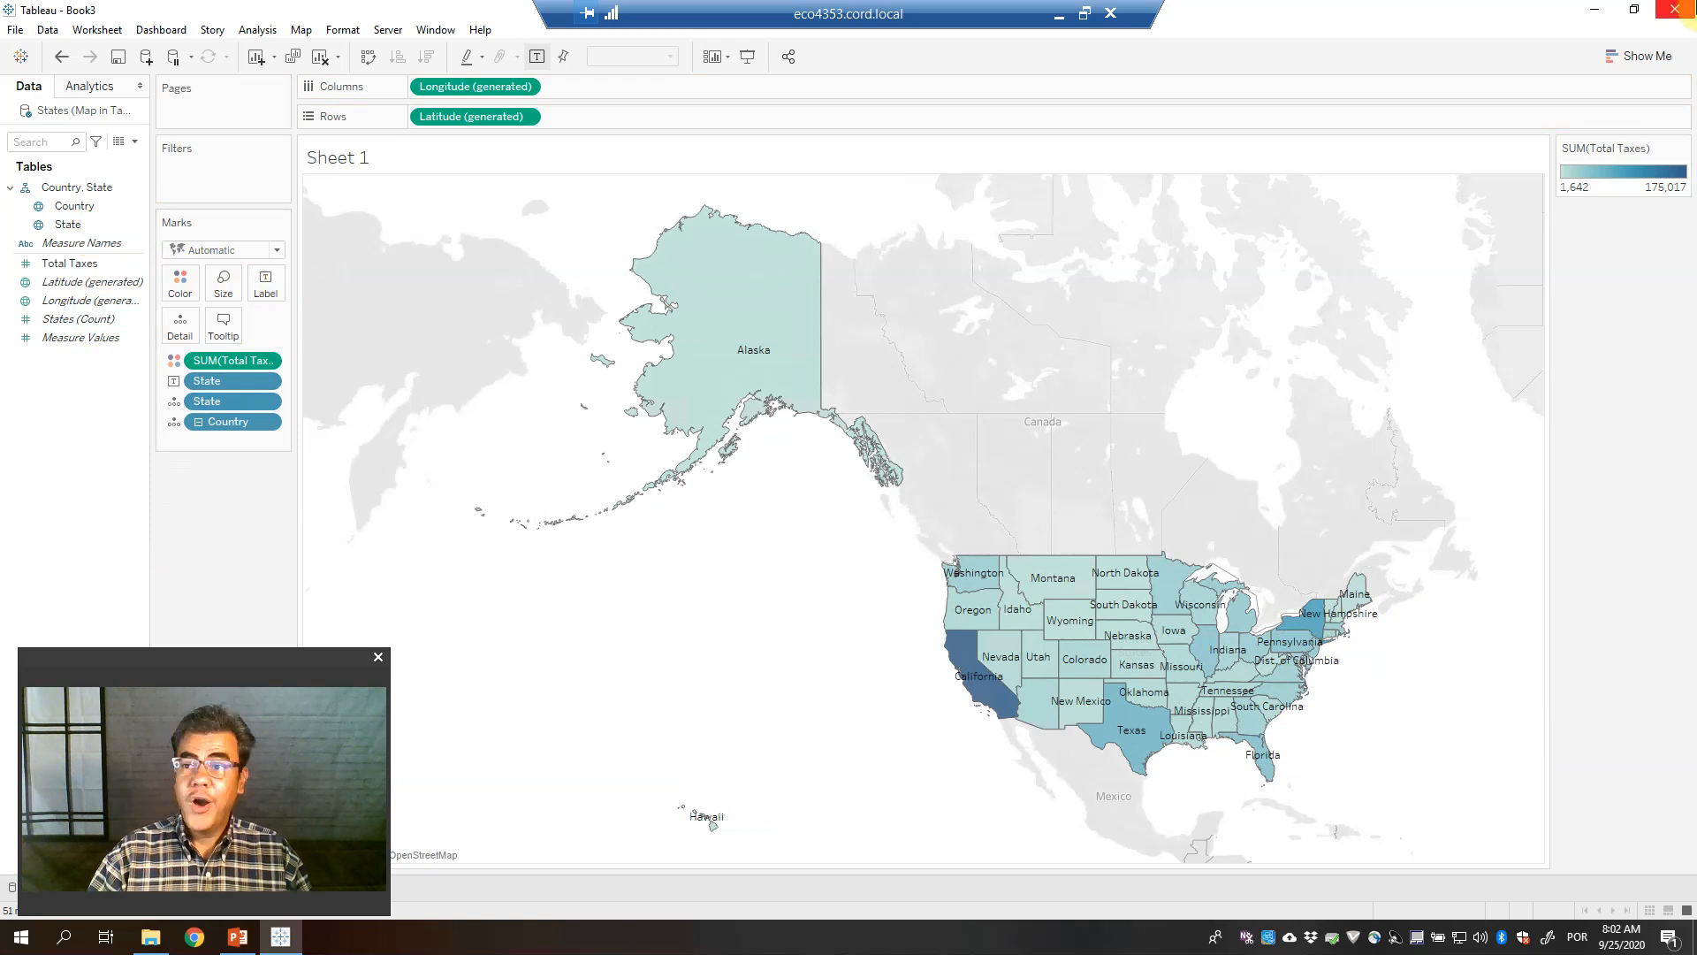
{"action": "left_click", "coordinate": [1671, 9]}
Close Tableau without saving, start the PowerPoint slide show from the beginning, and advance to the Thank you slide
{"action": "left_click", "coordinate": [860, 492]}
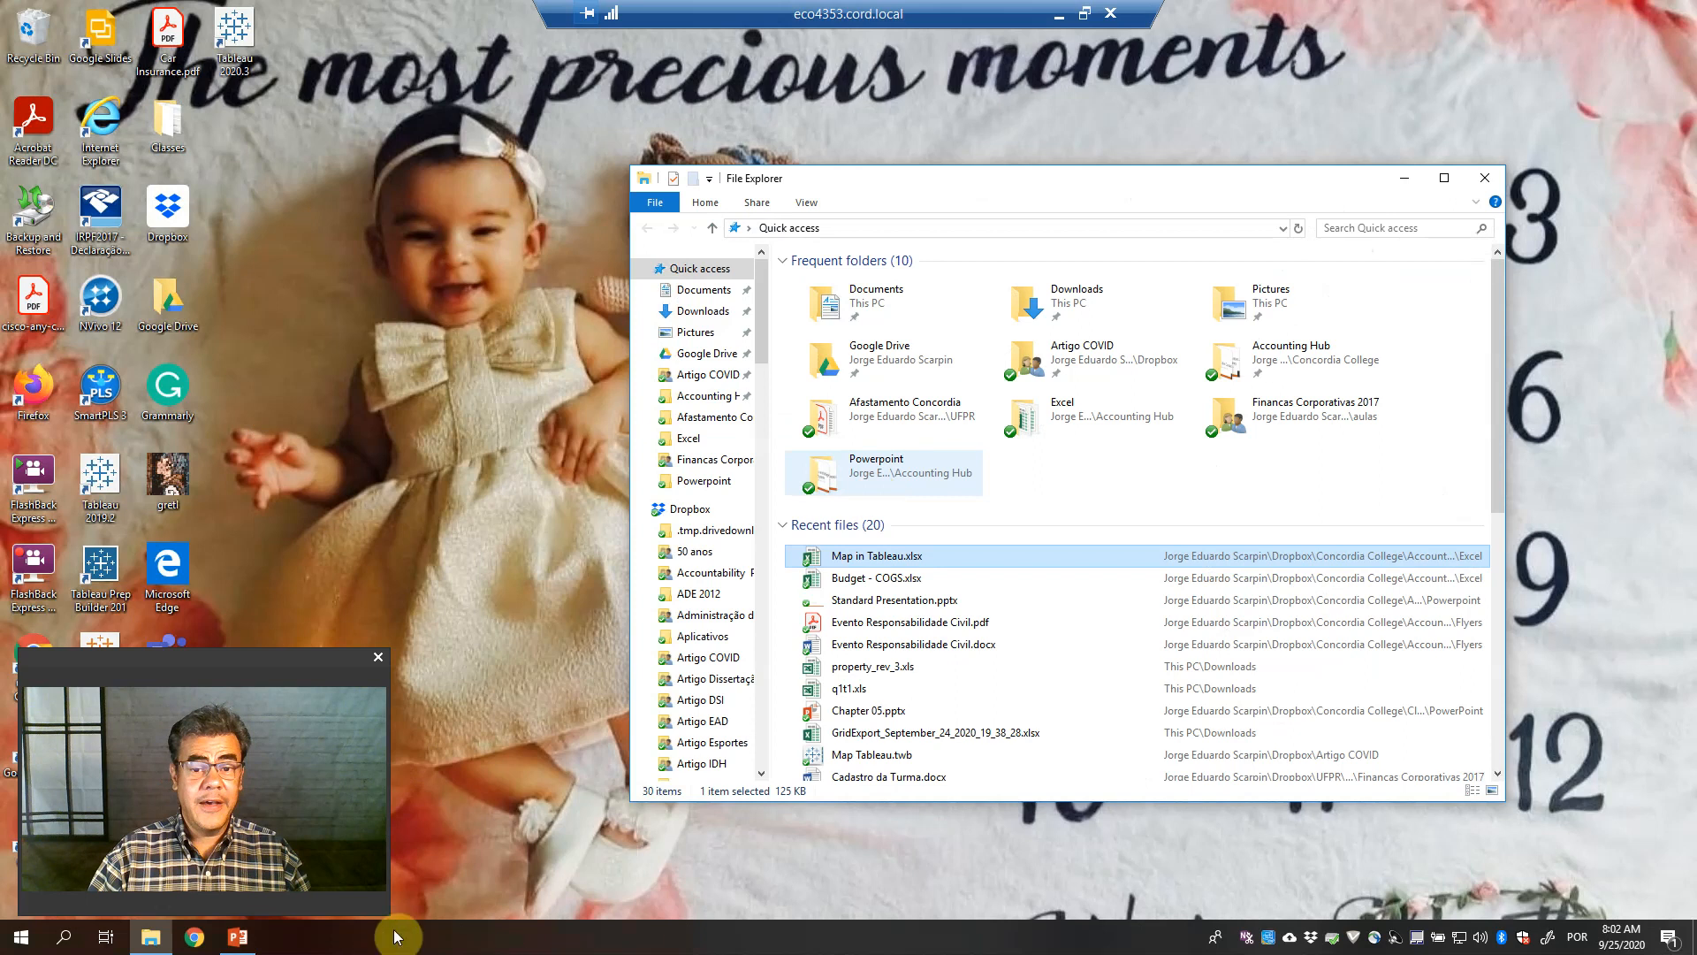
{"action": "left_click", "coordinate": [238, 937]}
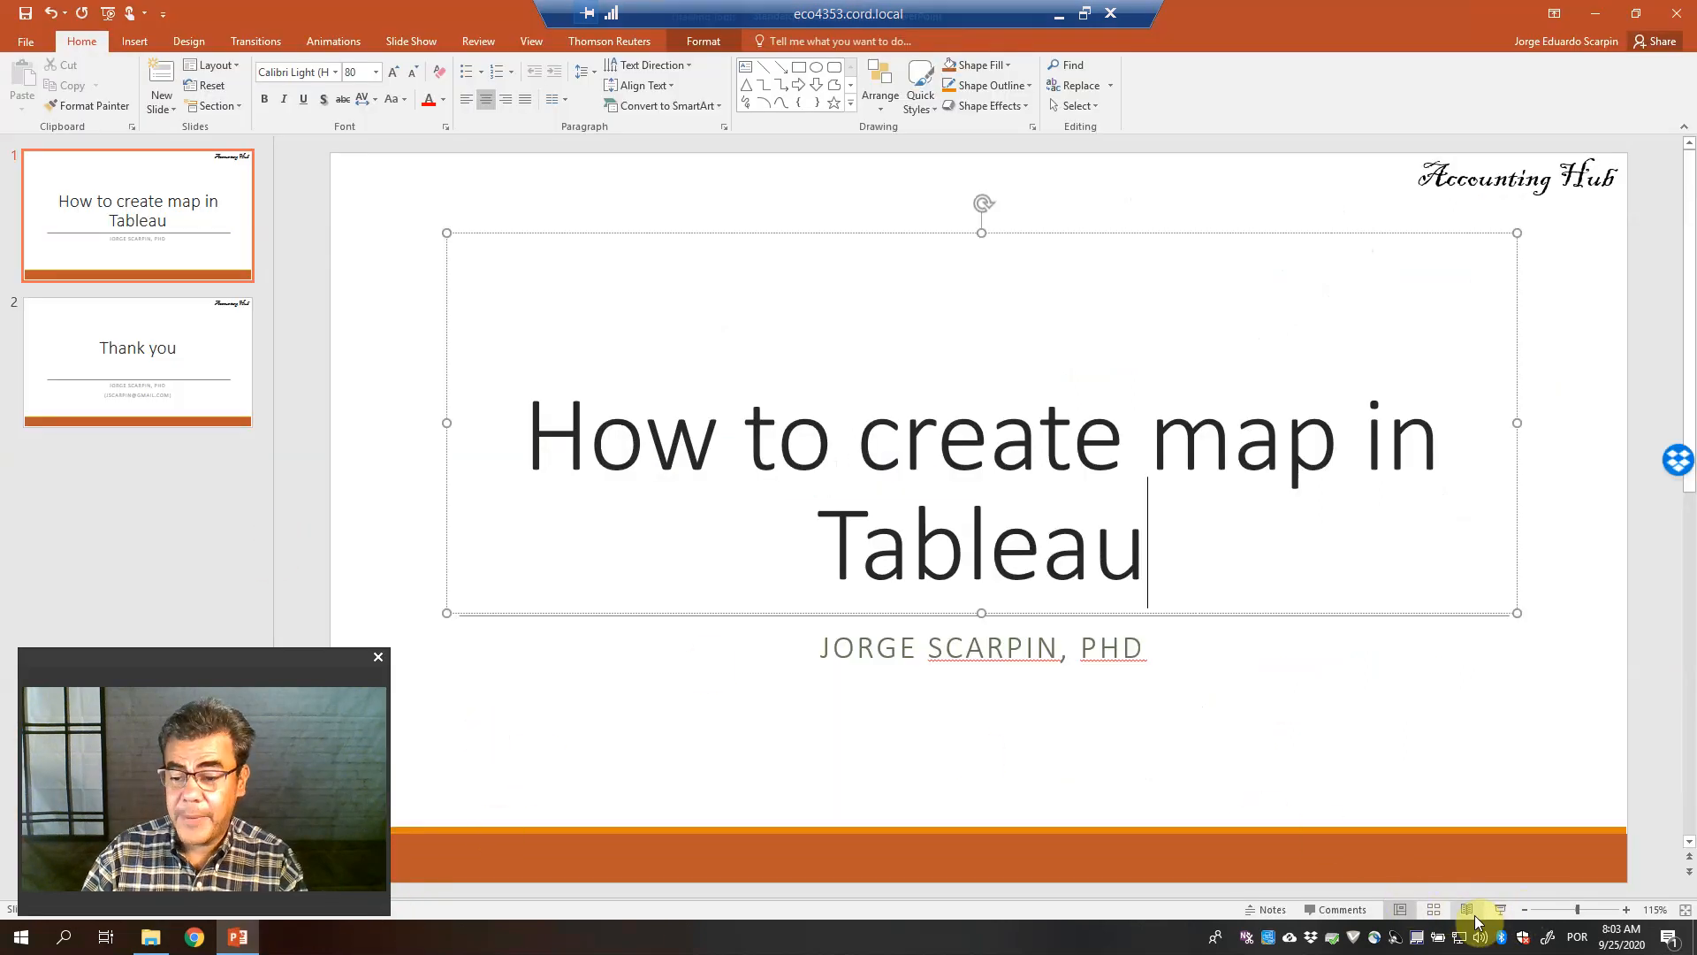
{"action": "key", "text": "F5"}
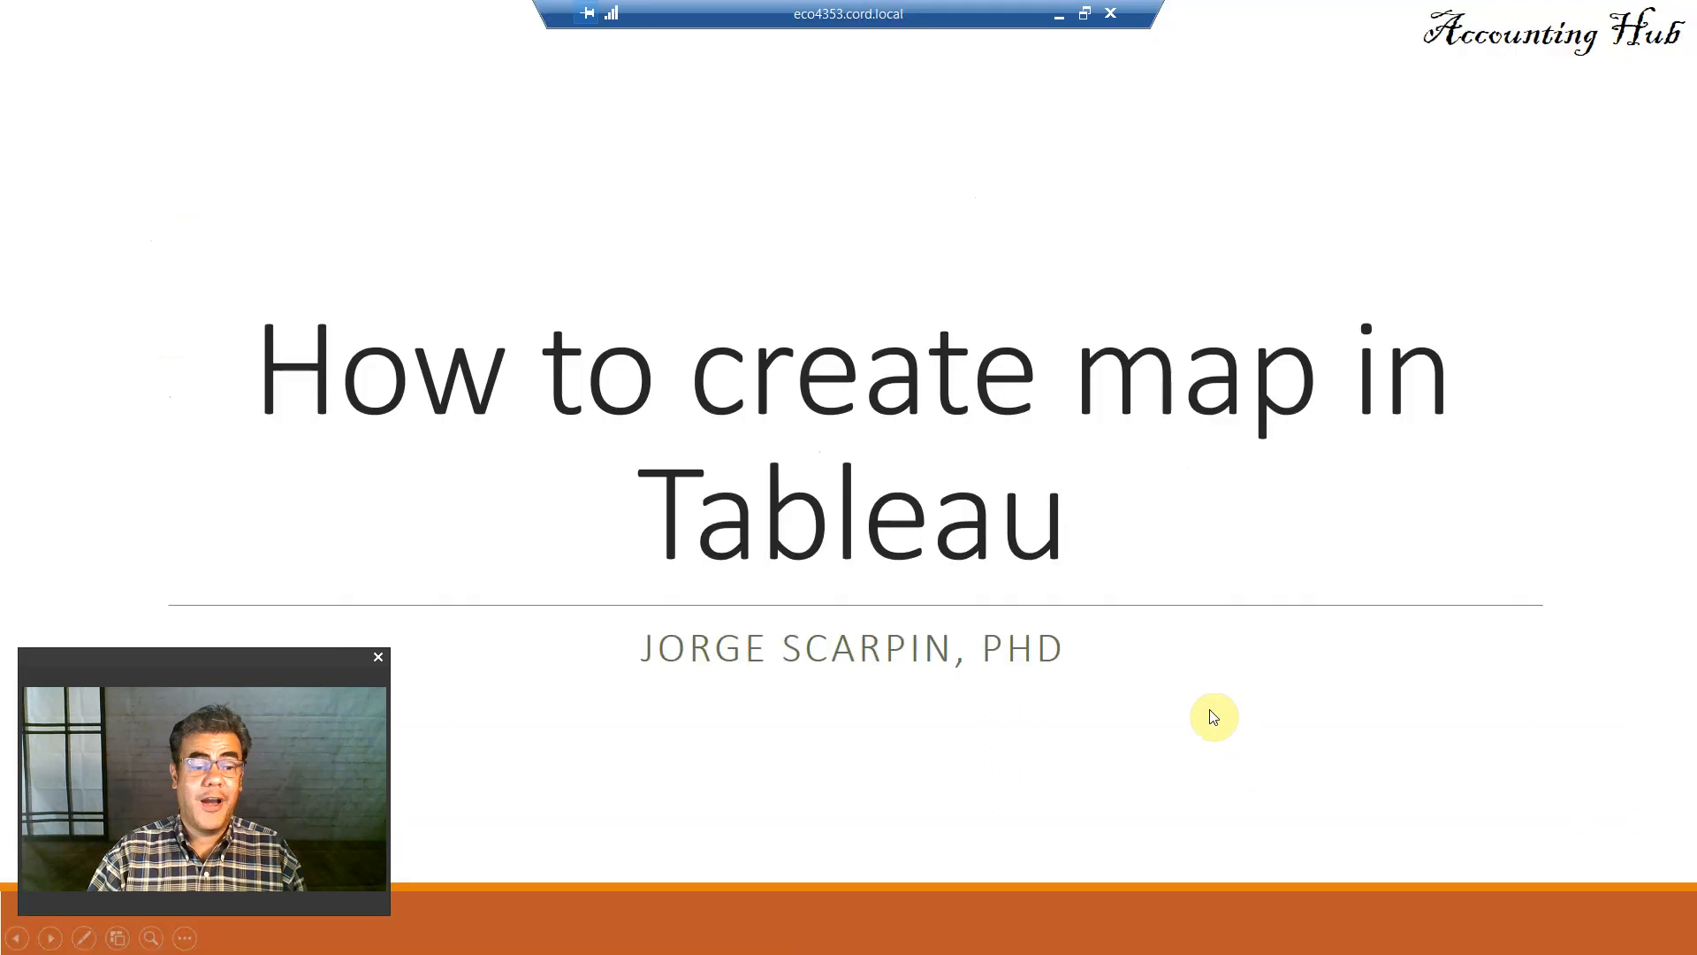
{"action": "left_click", "coordinate": [1214, 716]}
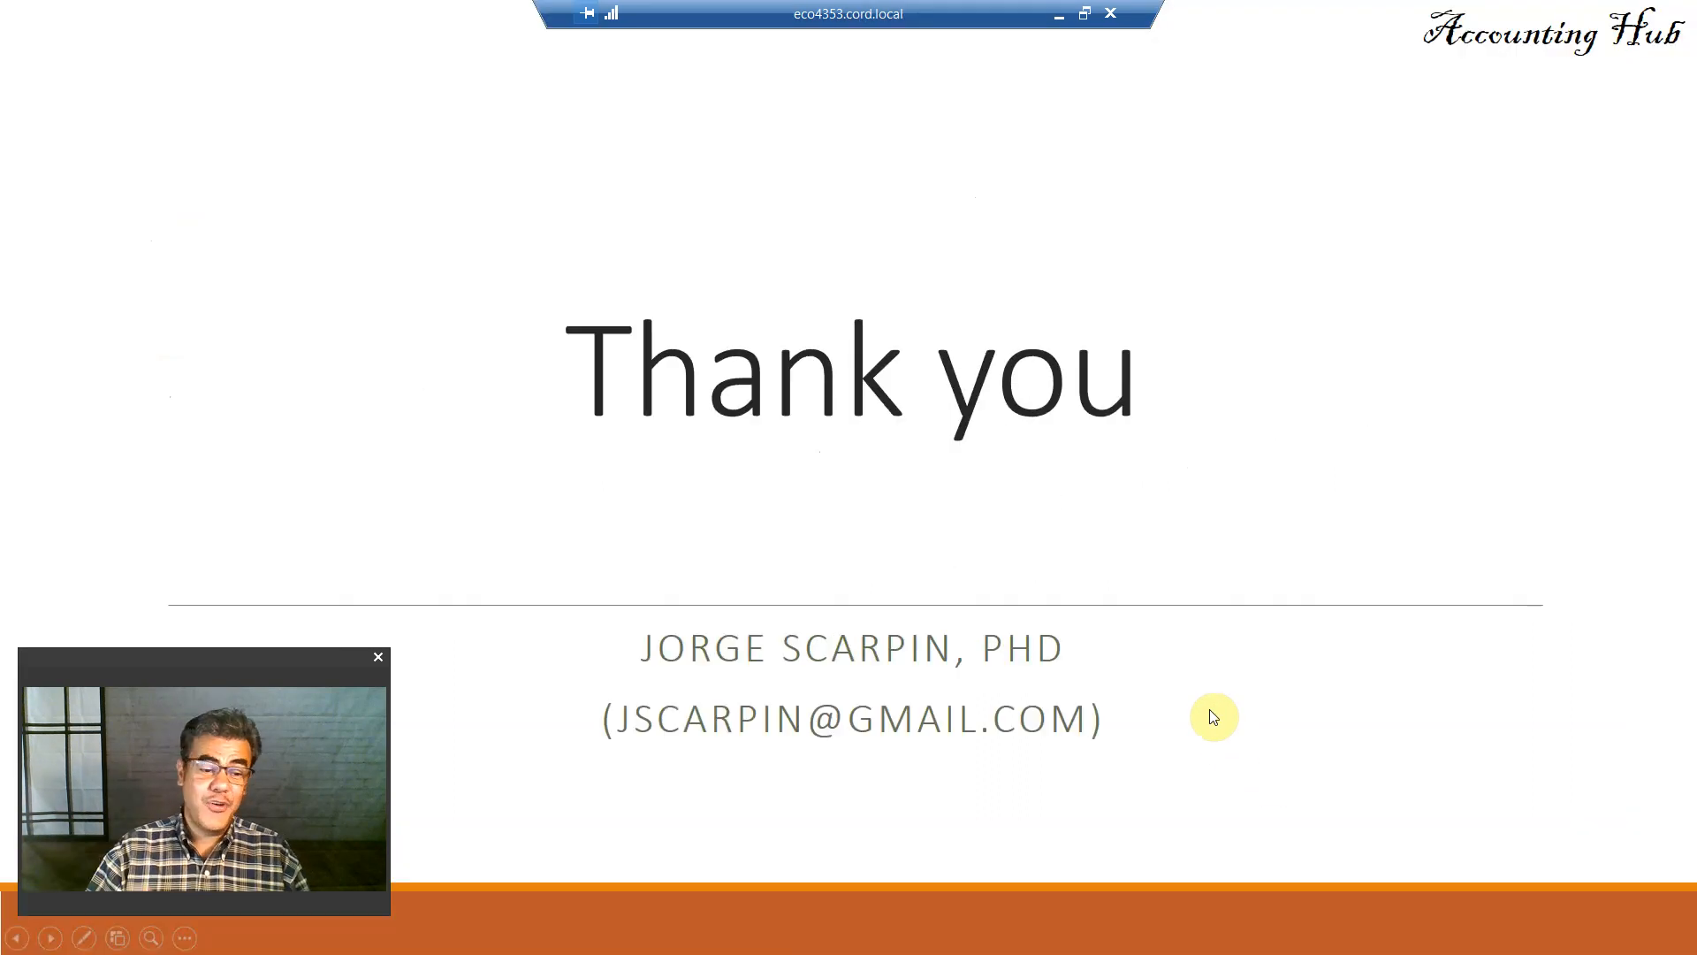